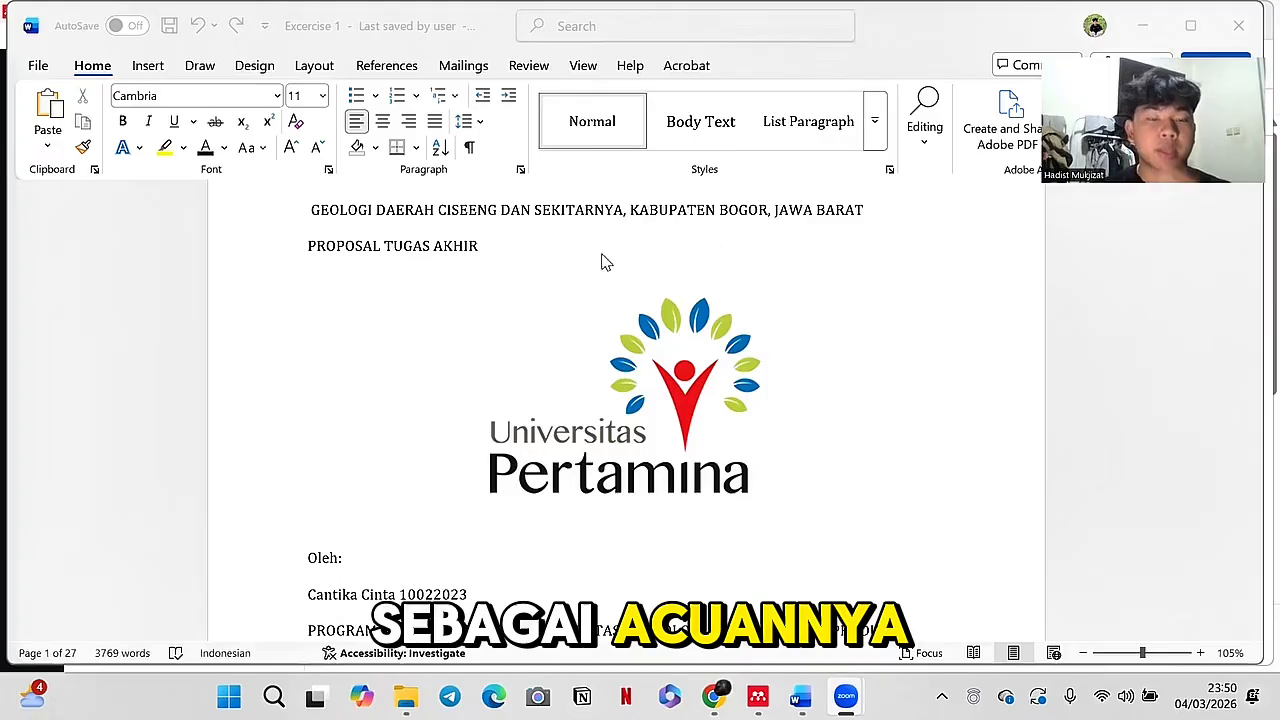
Step: Change the font of the entire document to Times New Roman
{"action": "scroll", "coordinate": [605, 262], "scroll_direction": "up", "scroll_amount": 2}
{"action": "scroll", "coordinate": [591, 386], "scroll_direction": "down", "scroll_amount": 3}
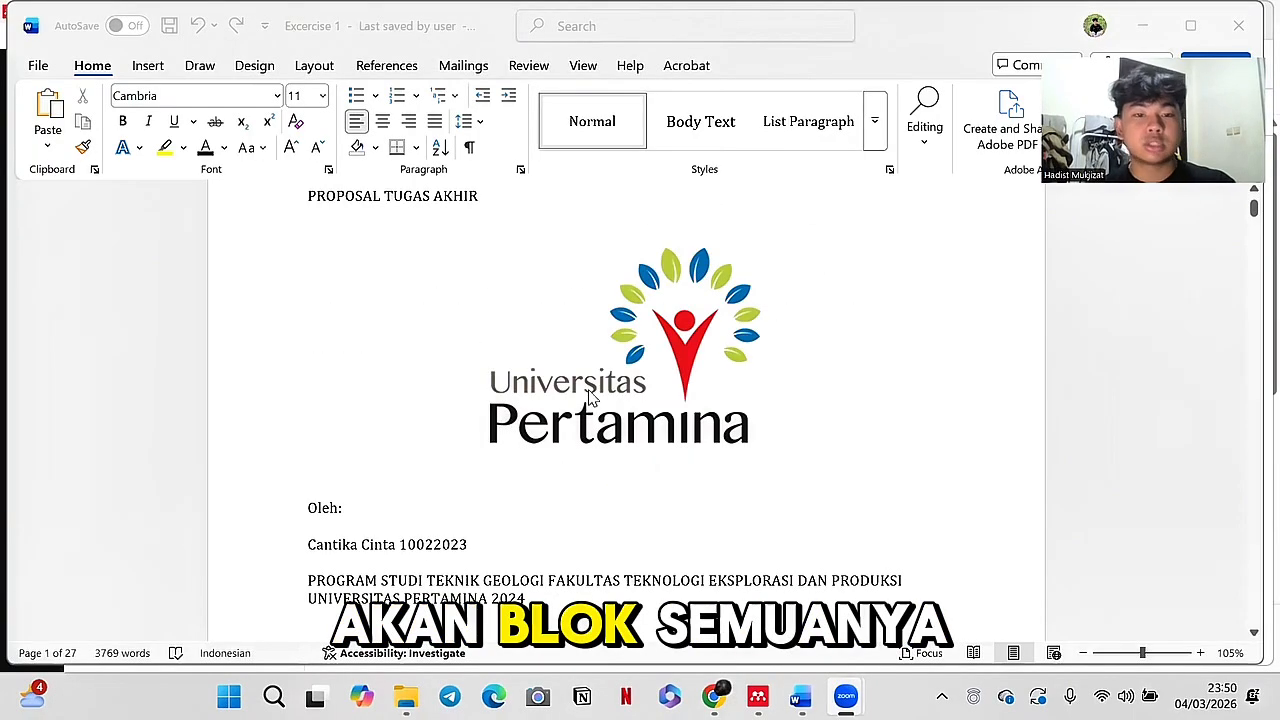
{"action": "left_click", "coordinate": [490, 228]}
{"action": "key", "text": "ctrl+a"}
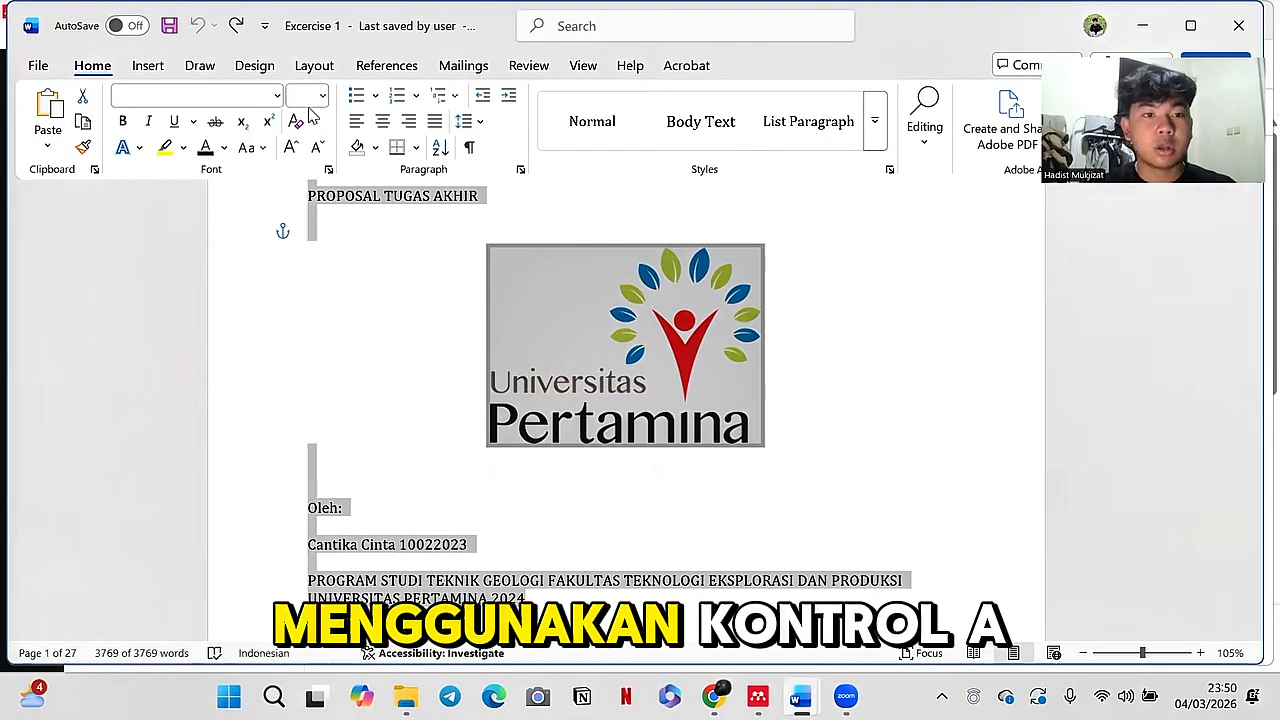
{"action": "left_click", "coordinate": [277, 95]}
{"action": "left_click", "coordinate": [280, 240]}
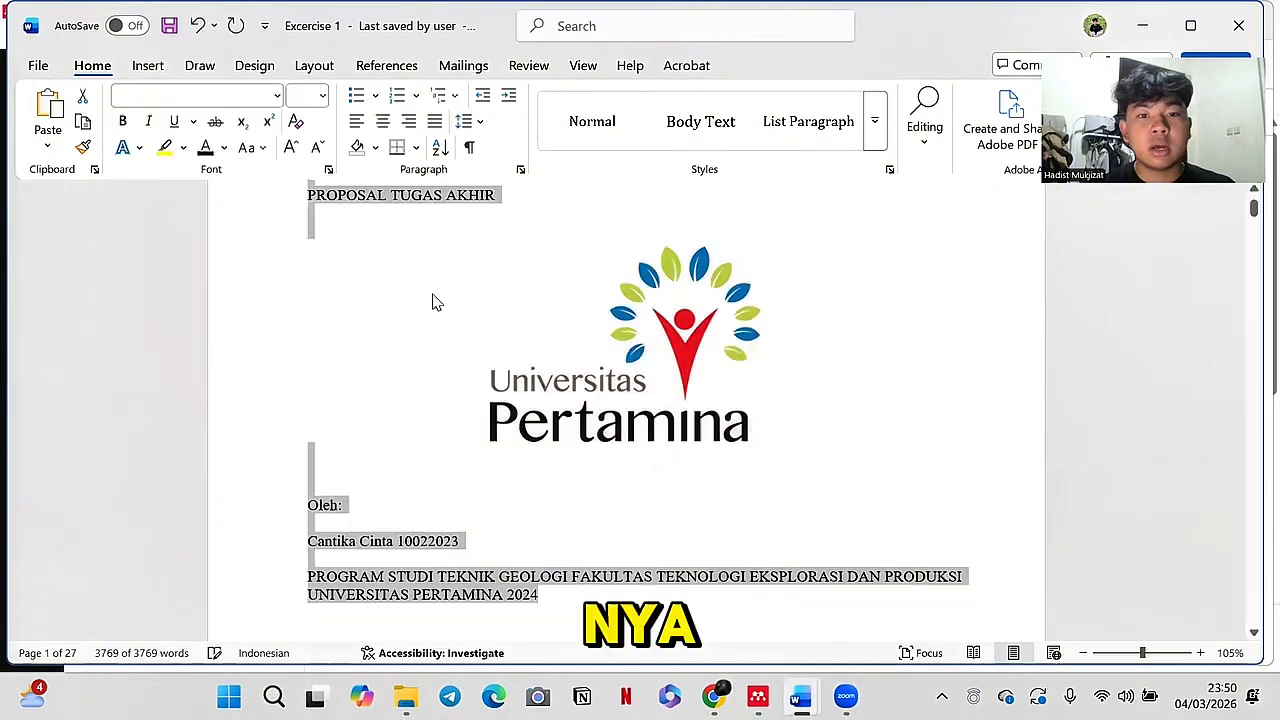
Step: Centre the cover page's title line and the "PROPOSAL TUGAS AKHIR" line below it
{"action": "scroll", "coordinate": [591, 374], "scroll_direction": "up", "scroll_amount": 3}
{"action": "left_click", "coordinate": [591, 374]}
{"action": "left_click", "coordinate": [306, 340]}
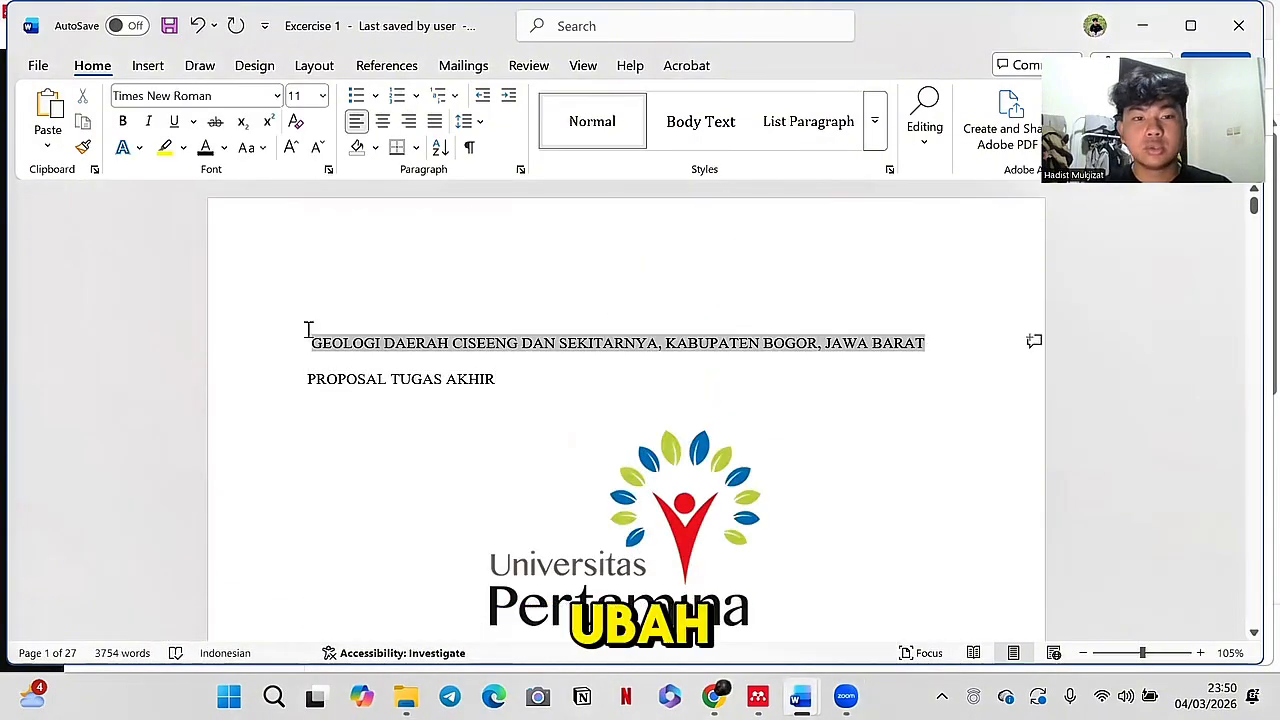
{"action": "left_click", "coordinate": [383, 121]}
{"action": "left_click", "coordinate": [304, 378]}
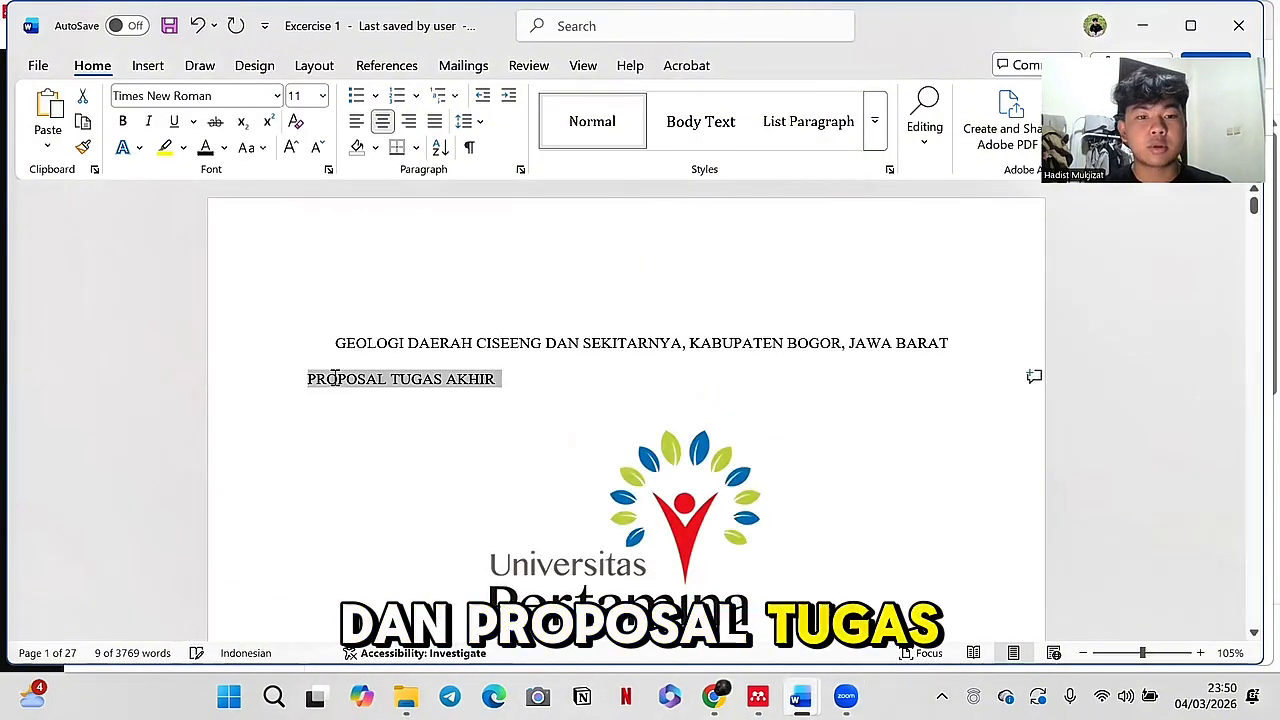
{"action": "left_click", "coordinate": [383, 121]}
Step: Centre and bold the cover's "Oleh:" line, the author line and the study programme and university lines
{"action": "scroll", "coordinate": [532, 437], "scroll_direction": "down", "scroll_amount": 1}
{"action": "scroll", "coordinate": [532, 437], "scroll_direction": "down", "scroll_amount": 4}
{"action": "scroll", "coordinate": [531, 380], "scroll_direction": "up", "scroll_amount": 1}
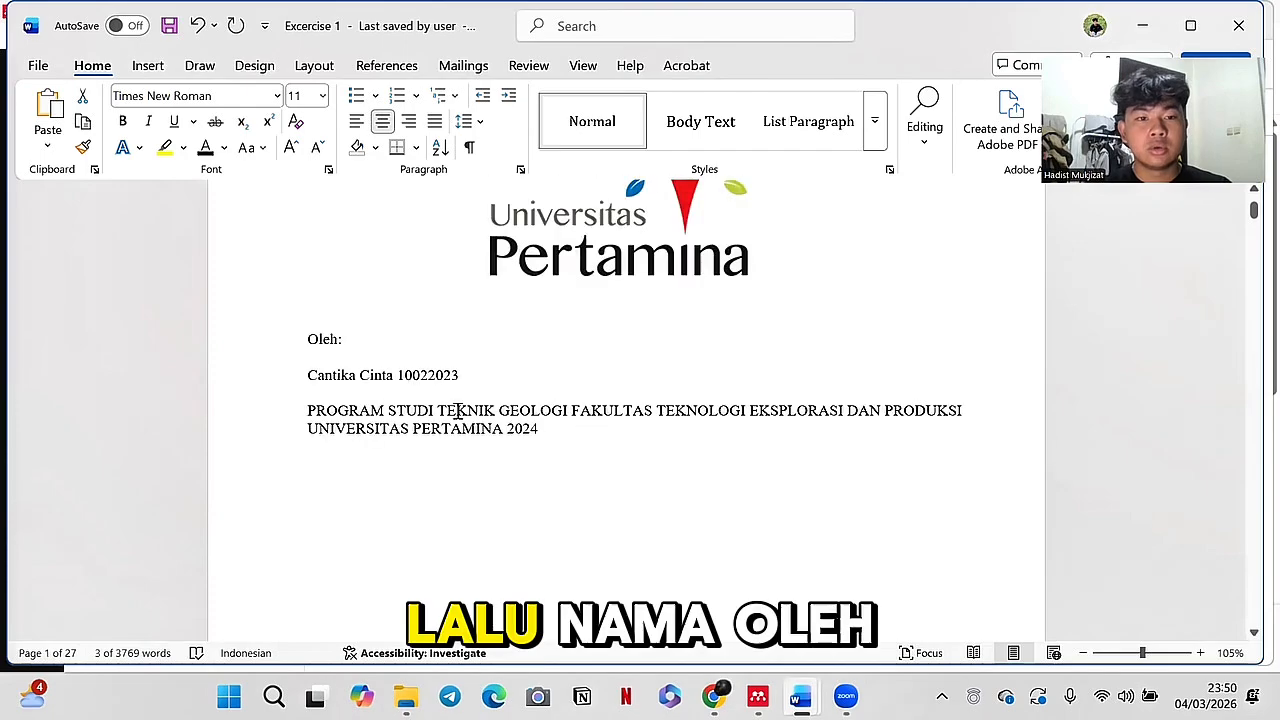
{"action": "left_click_drag", "start_coordinate": [540, 428], "coordinate": [310, 340]}
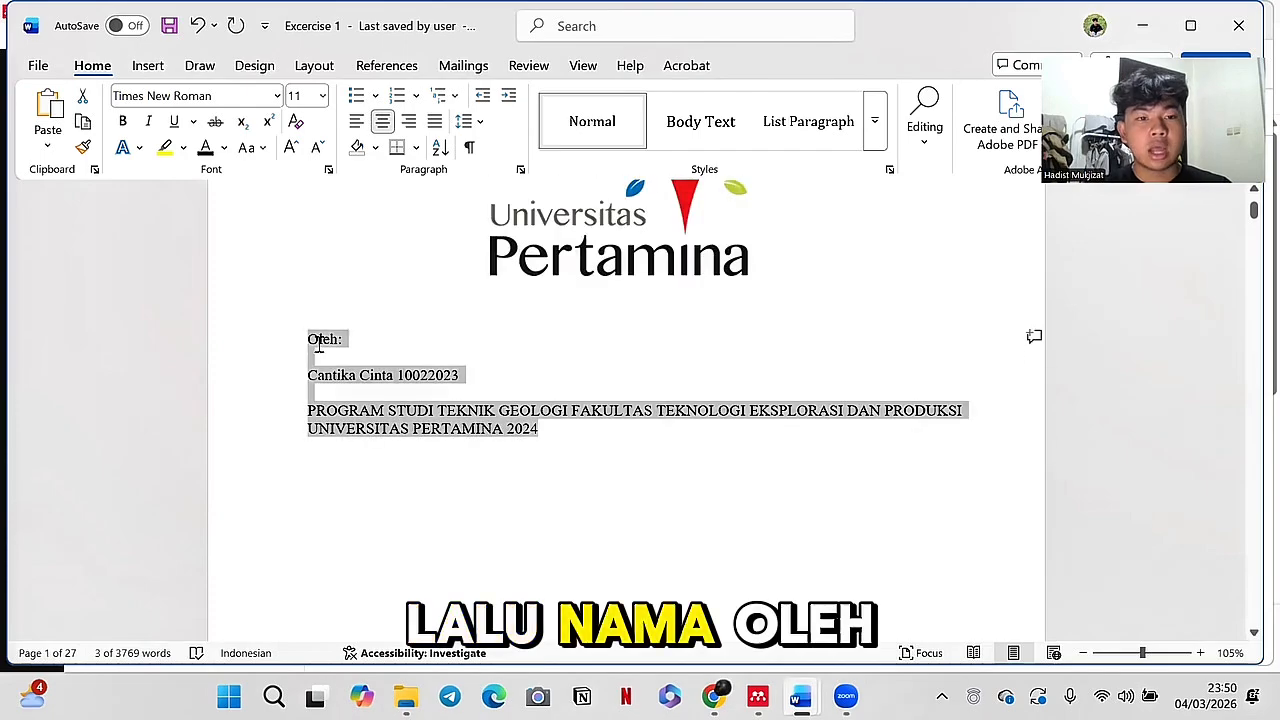
{"action": "left_click", "coordinate": [390, 124]}
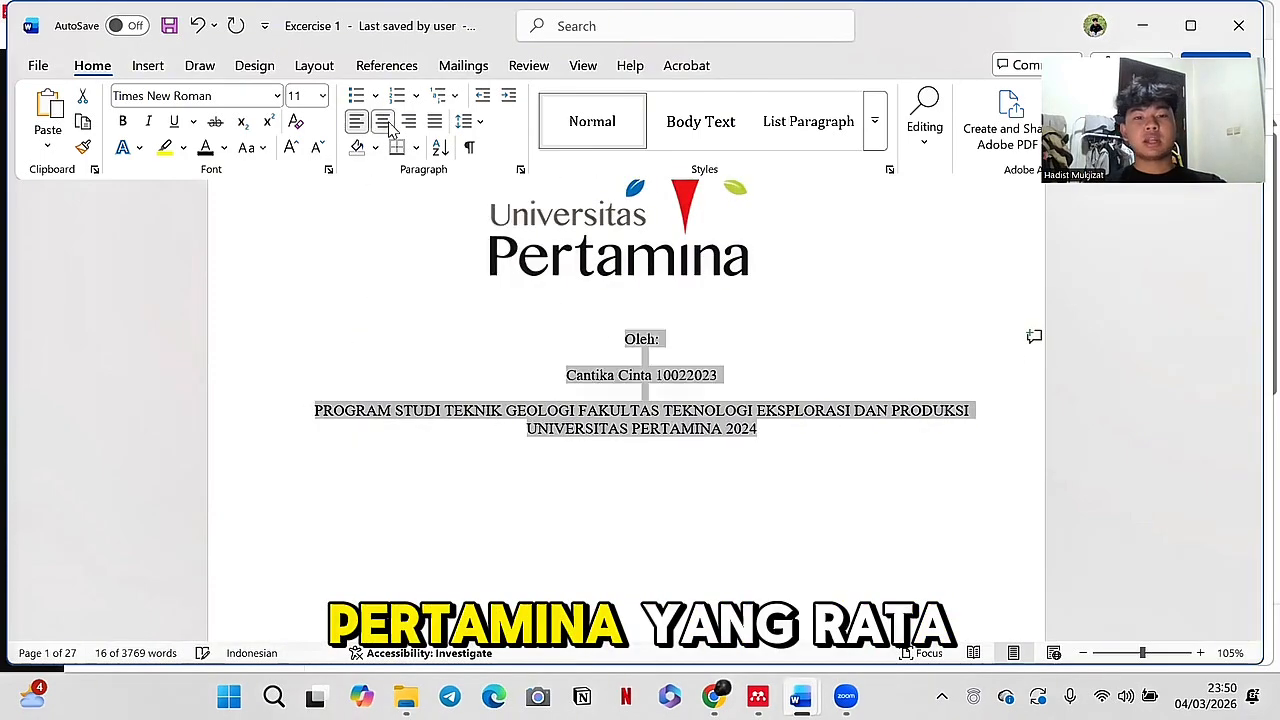
{"action": "key", "text": "ctrl+b"}
Step: Make the cover title and the "PROPOSAL TUGAS AKHIR" line bold
{"action": "scroll", "coordinate": [553, 353], "scroll_direction": "up", "scroll_amount": 3}
{"action": "scroll", "coordinate": [553, 353], "scroll_direction": "up", "scroll_amount": 3}
{"action": "left_click_drag", "start_coordinate": [742, 379], "coordinate": [370, 342]}
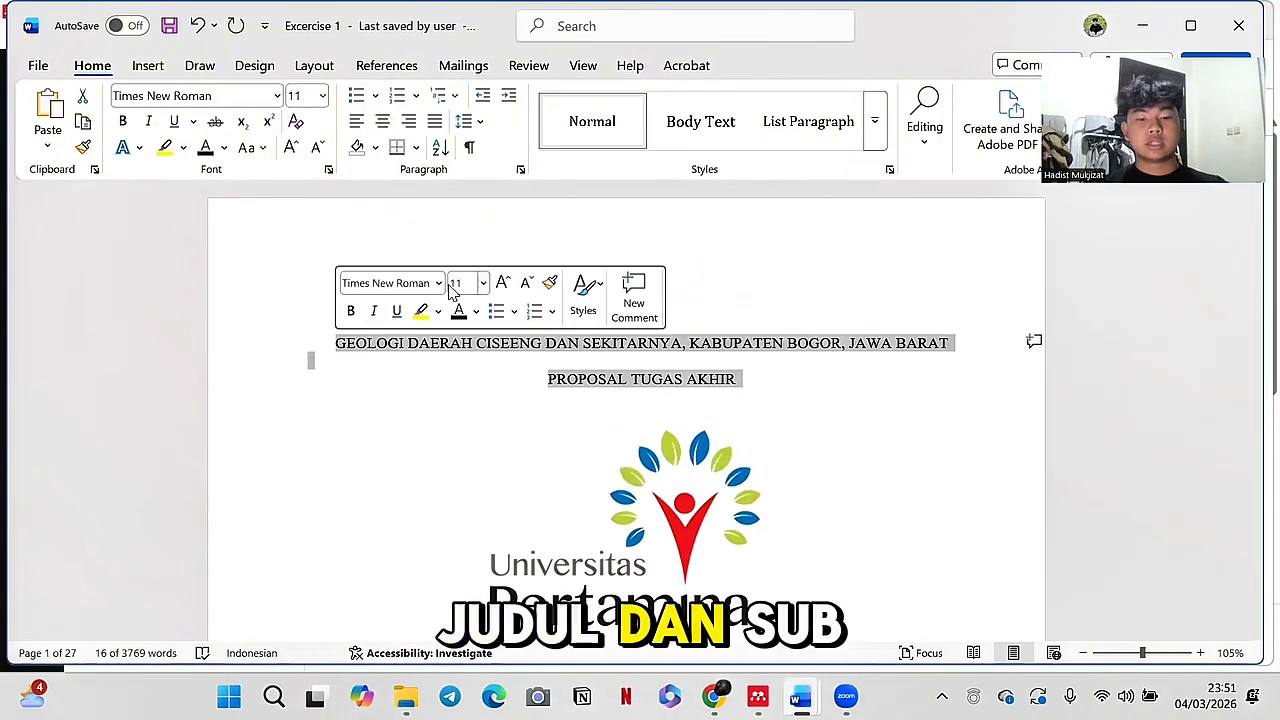
{"action": "key", "text": "ctrl+b"}
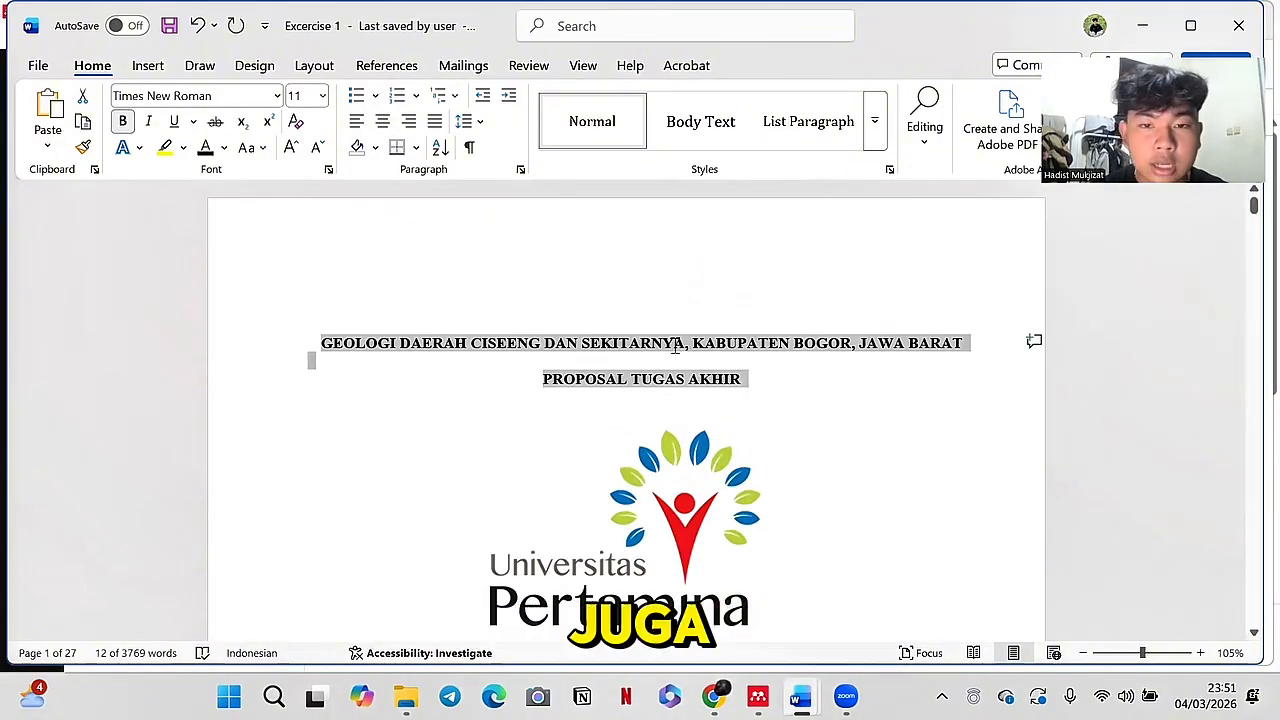
Step: Set the cover title's font size to 16 and the "PROPOSAL TUGAS AKHIR" line's size to 14
{"action": "left_click_drag", "start_coordinate": [957, 343], "coordinate": [336, 343]}
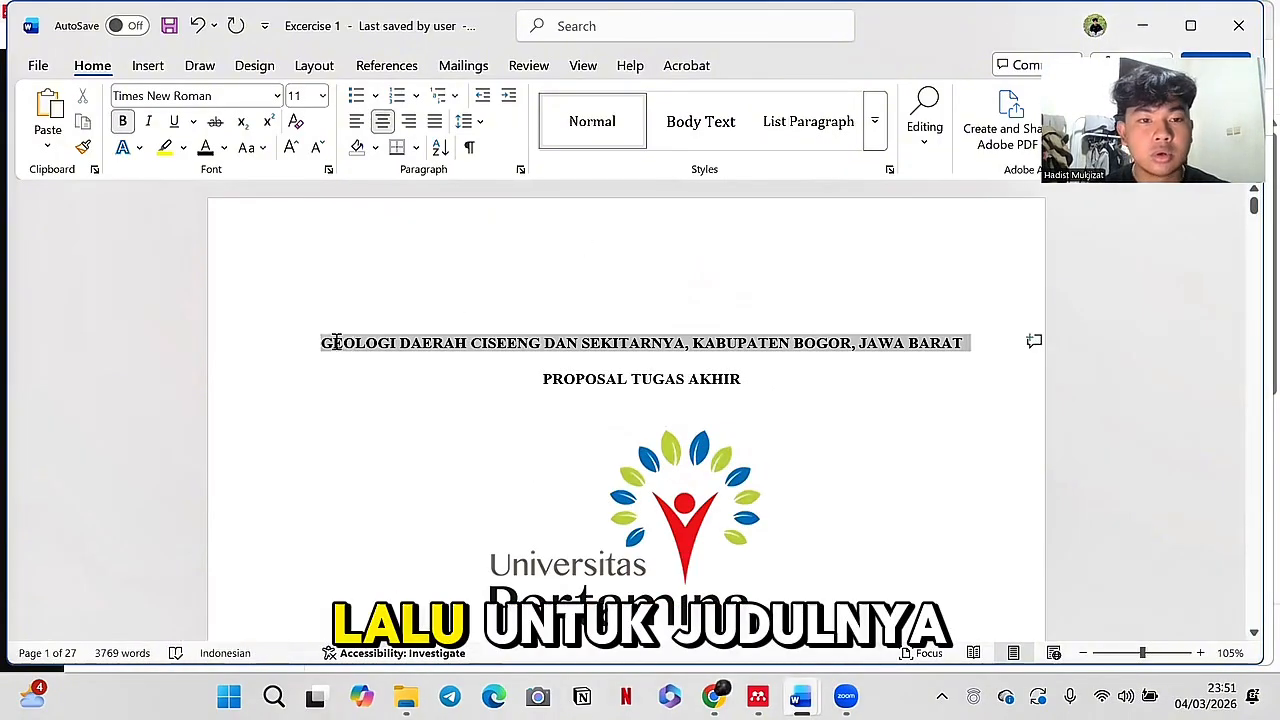
{"action": "left_click", "coordinate": [291, 148]}
{"action": "left_click", "coordinate": [291, 148]}
{"action": "left_click", "coordinate": [291, 148]}
{"action": "left_click_drag", "start_coordinate": [747, 412], "coordinate": [541, 413]}
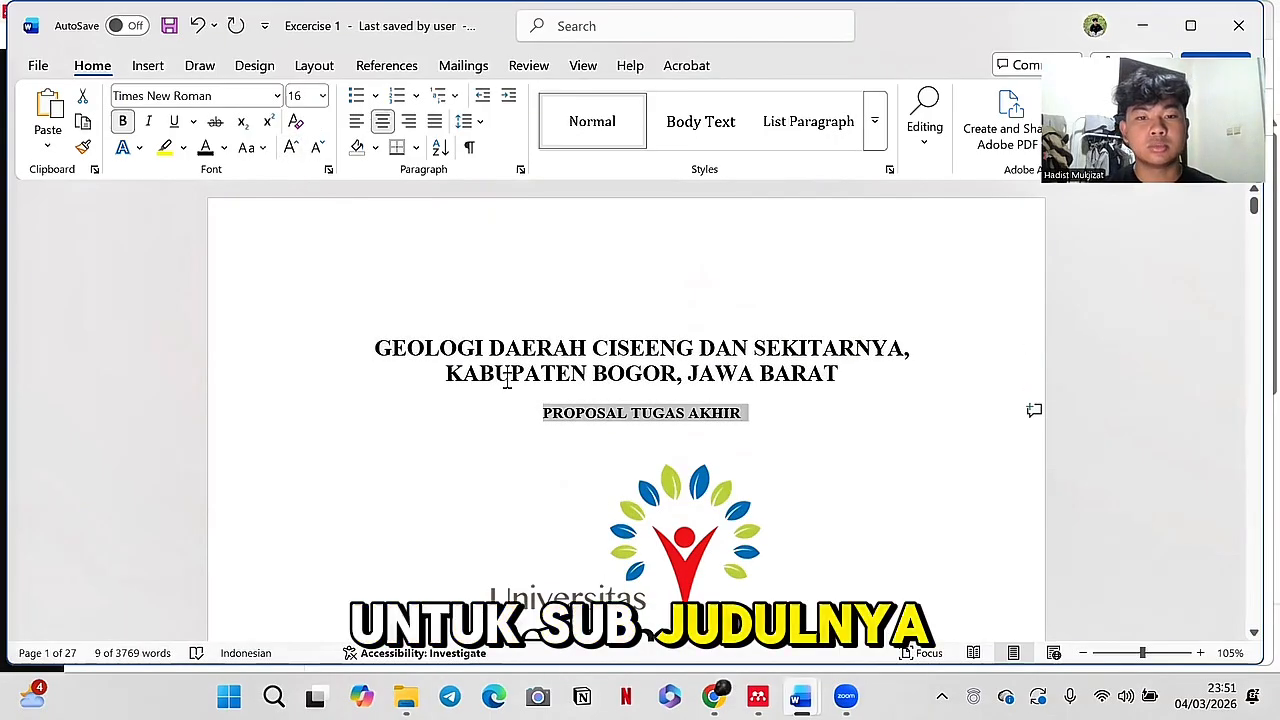
{"action": "left_click", "coordinate": [291, 148]}
{"action": "left_click", "coordinate": [291, 148]}
Step: Set the "Oleh:" and author lines to size 12 and the study programme and university lines to size 14
{"action": "scroll", "coordinate": [598, 348], "scroll_direction": "down", "scroll_amount": 4}
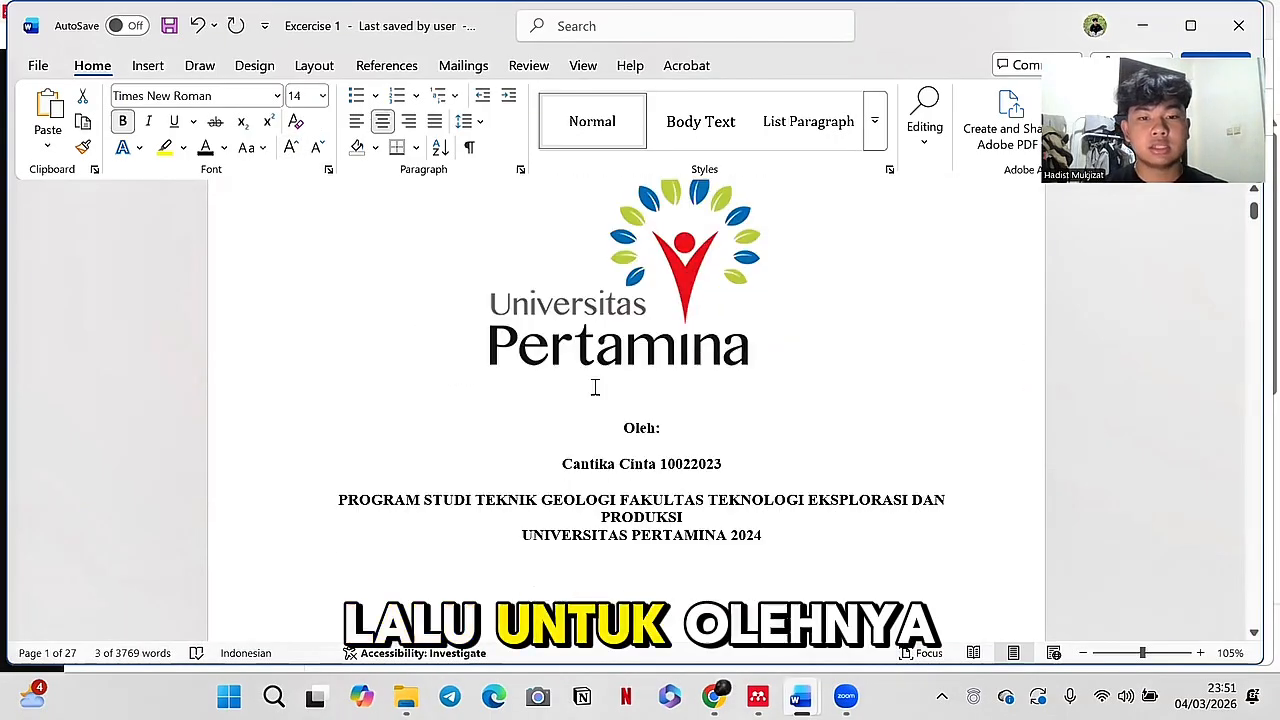
{"action": "left_click_drag", "start_coordinate": [724, 366], "coordinate": [560, 322]}
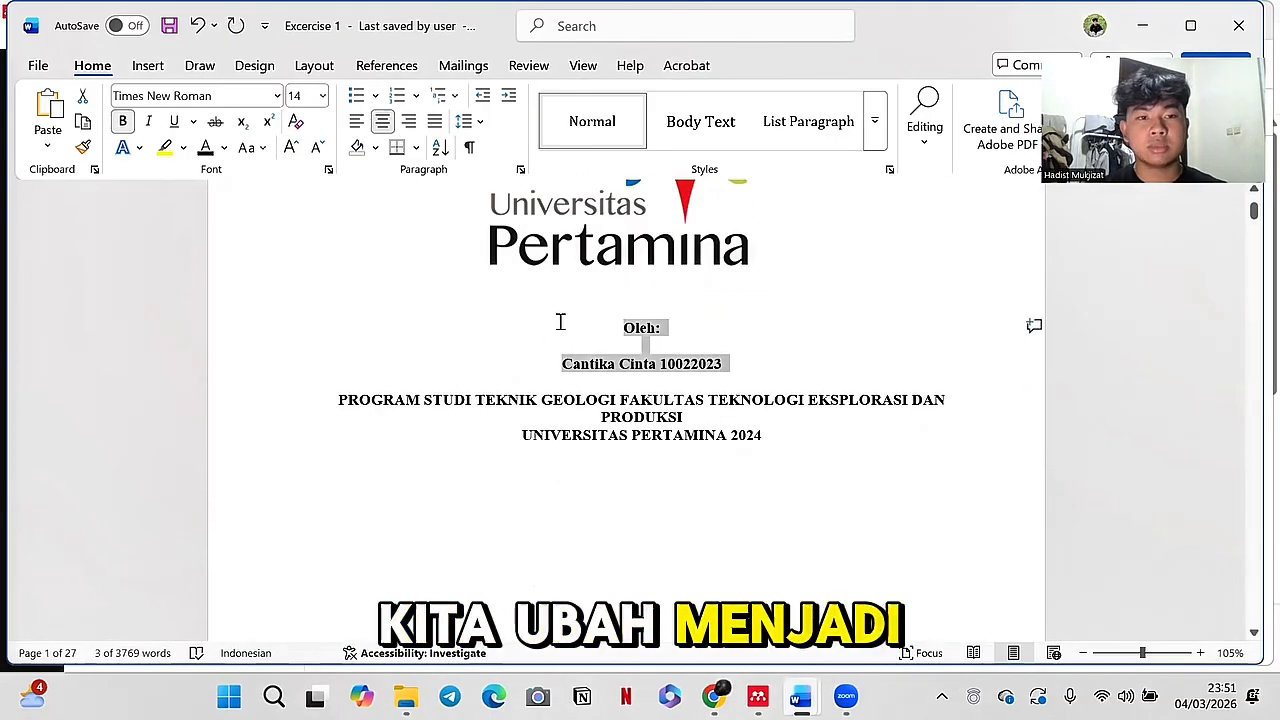
{"action": "left_click", "coordinate": [291, 148]}
{"action": "left_click_drag", "start_coordinate": [803, 449], "coordinate": [363, 400]}
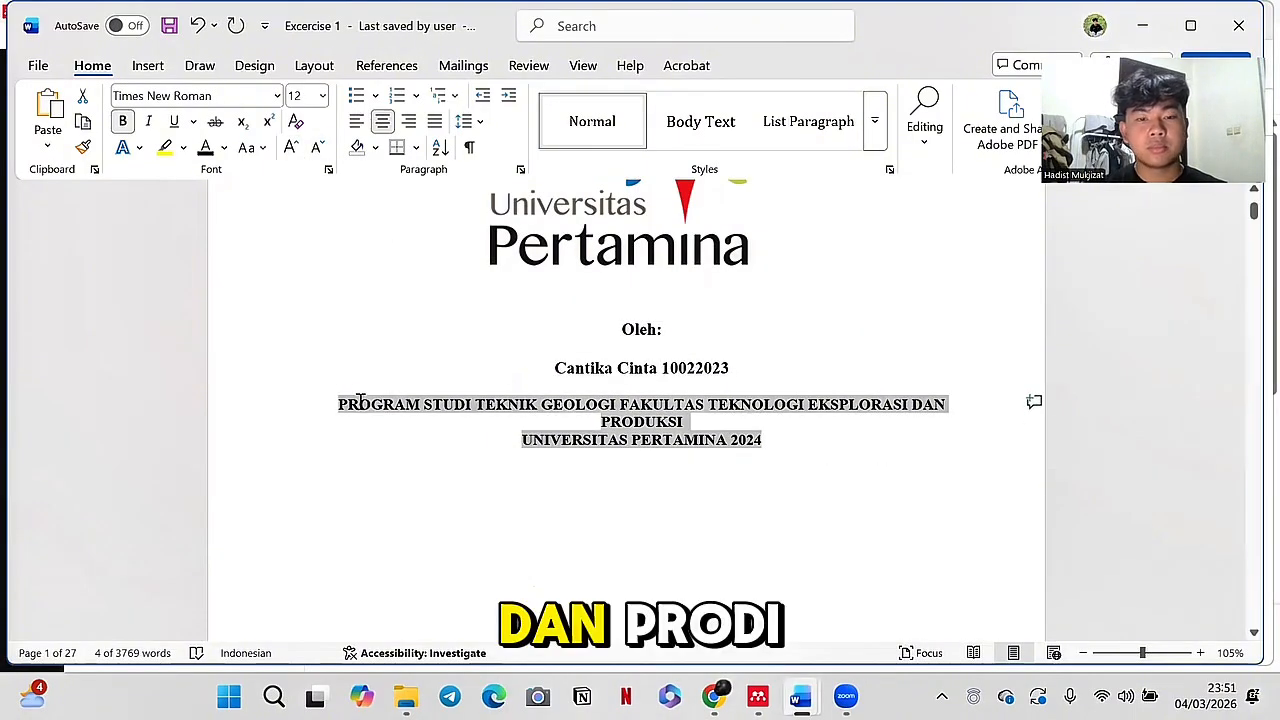
{"action": "left_click", "coordinate": [291, 148]}
{"action": "left_click", "coordinate": [291, 148]}
Step: Insert blank lines below the author line to push the study programme and university lines to the foot of the cover page
{"action": "left_click", "coordinate": [786, 367]}
{"action": "key", "text": "Return"}
{"action": "key", "text": "Return"}
{"action": "key", "text": "Return"}
{"action": "key", "text": "Return"}
{"action": "key", "text": "Return"}
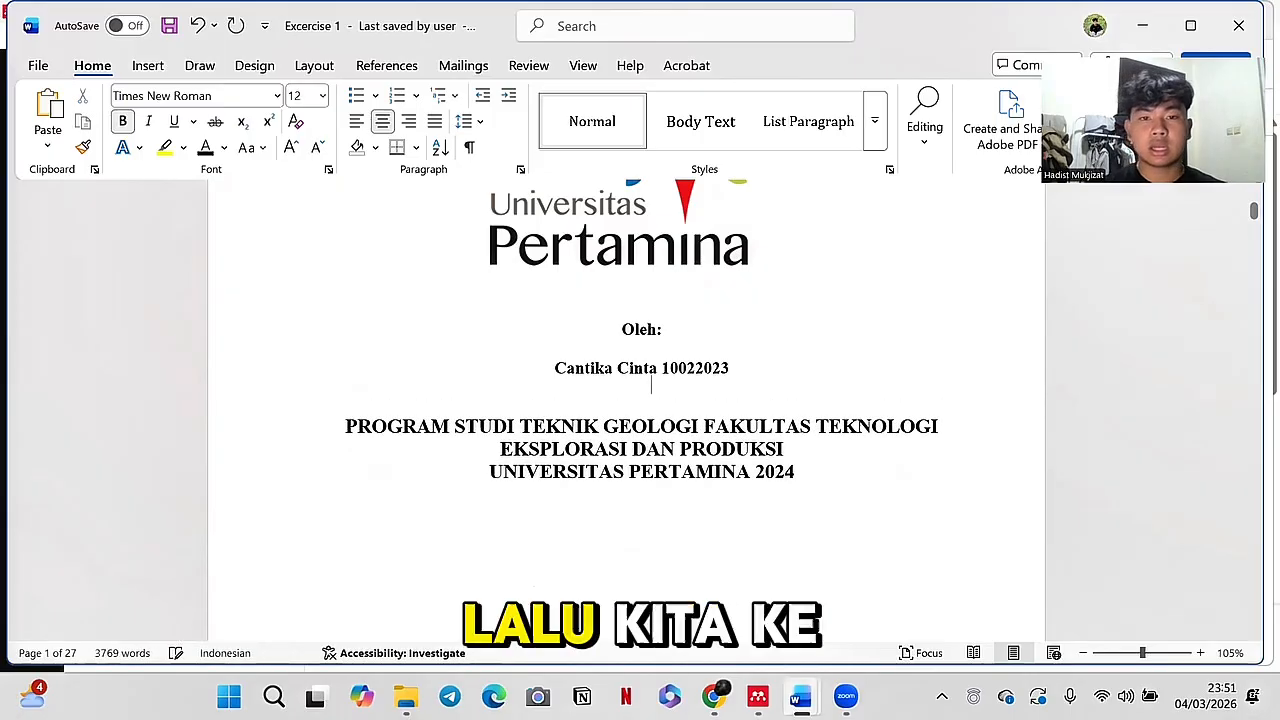
{"action": "scroll", "coordinate": [760, 420], "scroll_direction": "down", "scroll_amount": 6}
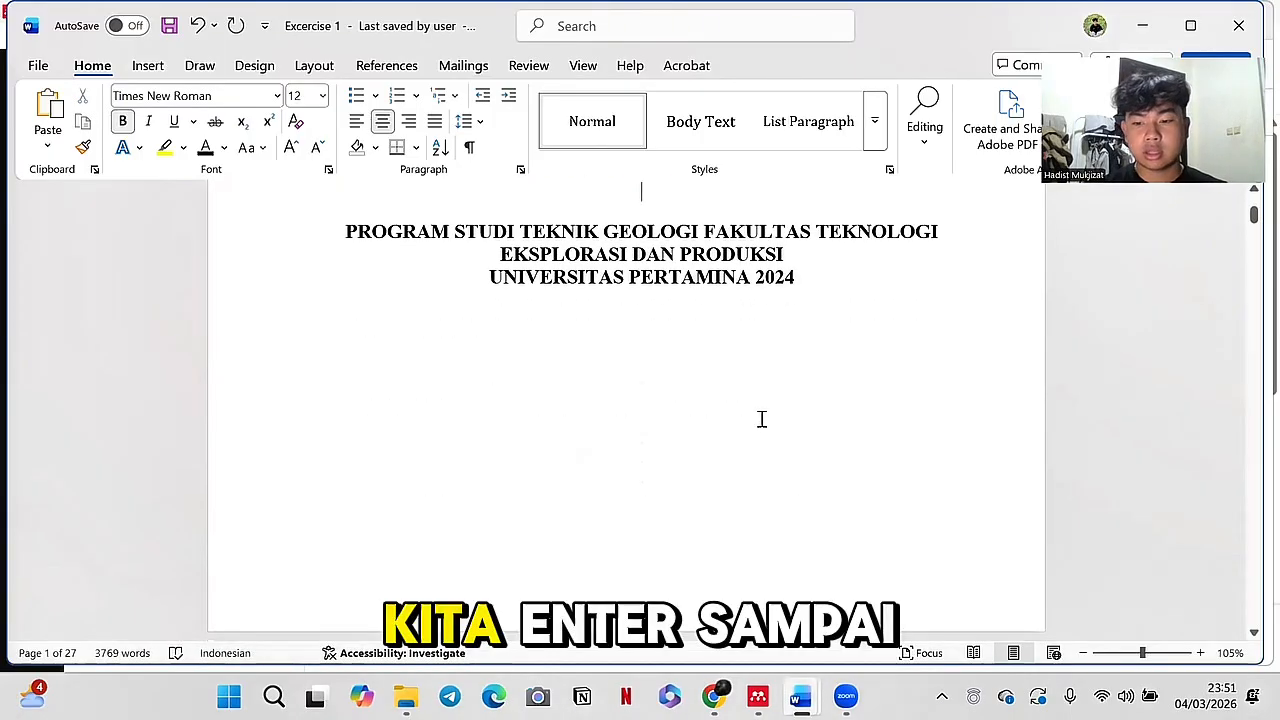
{"action": "key", "text": "Return"}
{"action": "key", "text": "Return"}
{"action": "key", "text": "Return"}
{"action": "key", "text": "Return"}
{"action": "key", "text": "Return"}
{"action": "key", "text": "Return"}
{"action": "key", "text": "Return"}
{"action": "key", "text": "Return"}
{"action": "scroll", "coordinate": [757, 409], "scroll_direction": "down", "scroll_amount": 8}
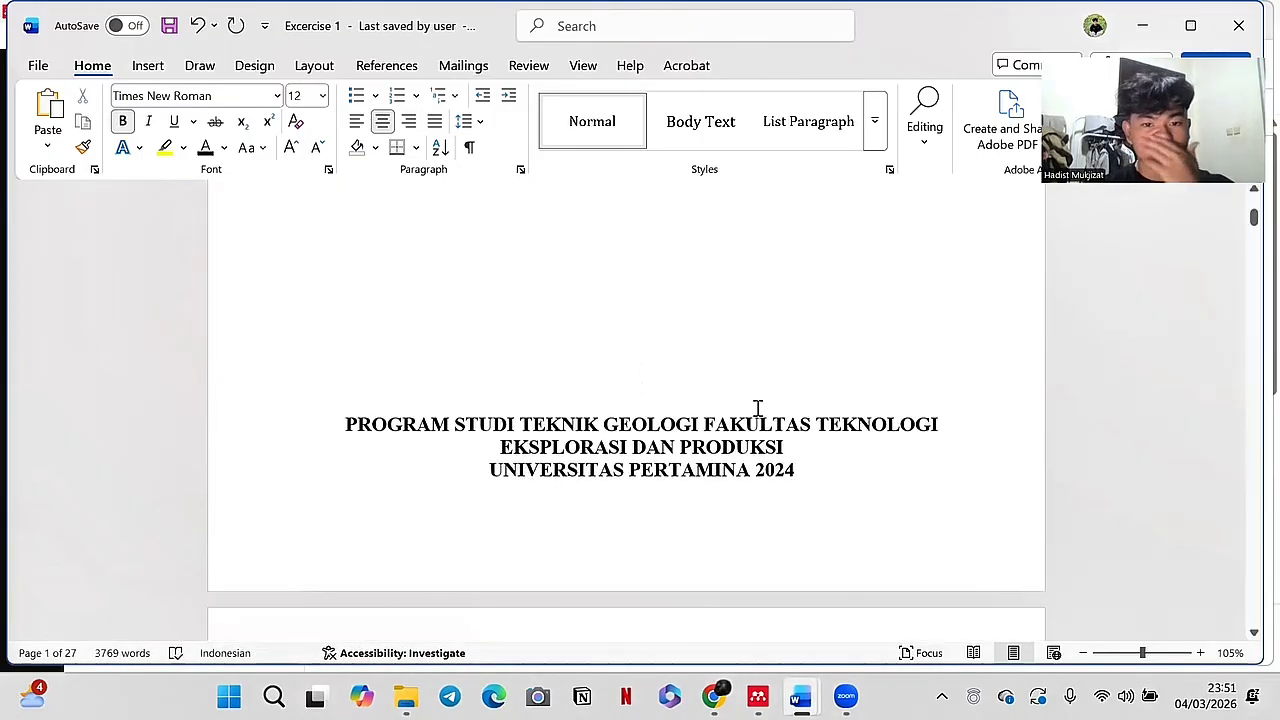
Step: Create a new style named "Bab 1" from the "BAB I PENDAHULUAN" heading
{"action": "scroll", "coordinate": [658, 438], "scroll_direction": "down", "scroll_amount": 3}
{"action": "scroll", "coordinate": [650, 448], "scroll_direction": "down", "scroll_amount": 4}
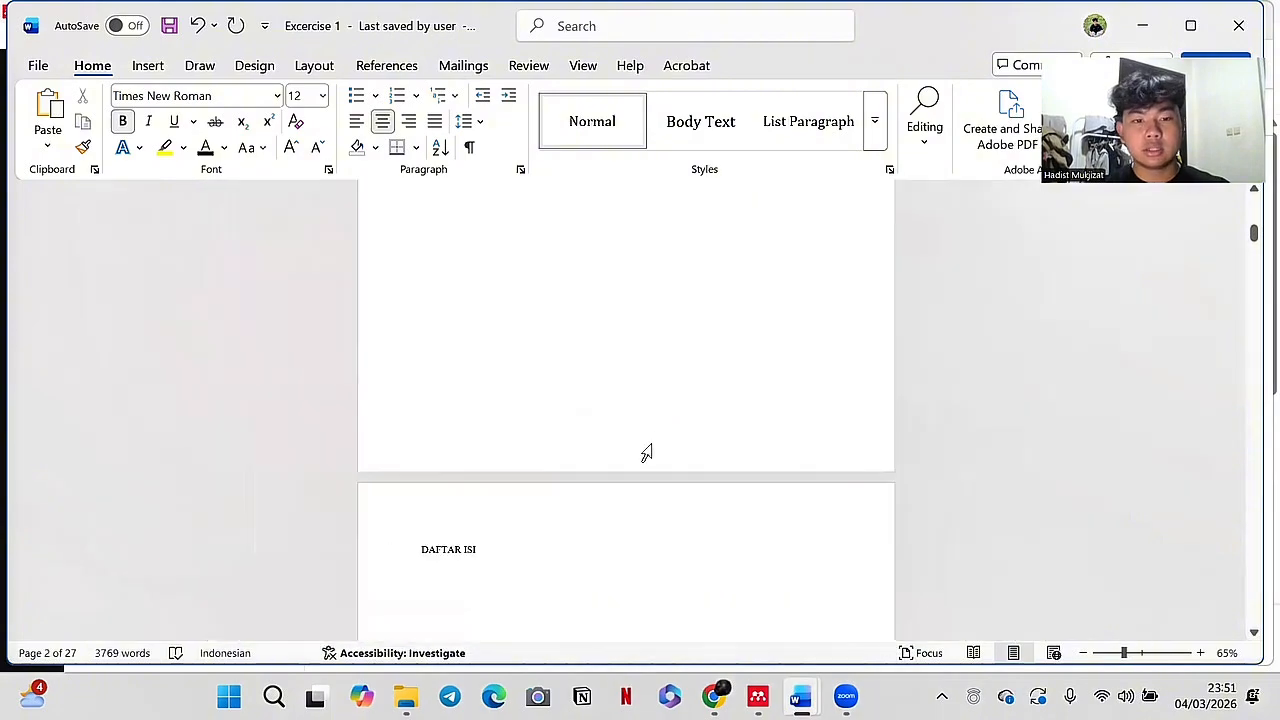
{"action": "scroll", "coordinate": [631, 456], "scroll_direction": "up", "scroll_amount": 3}
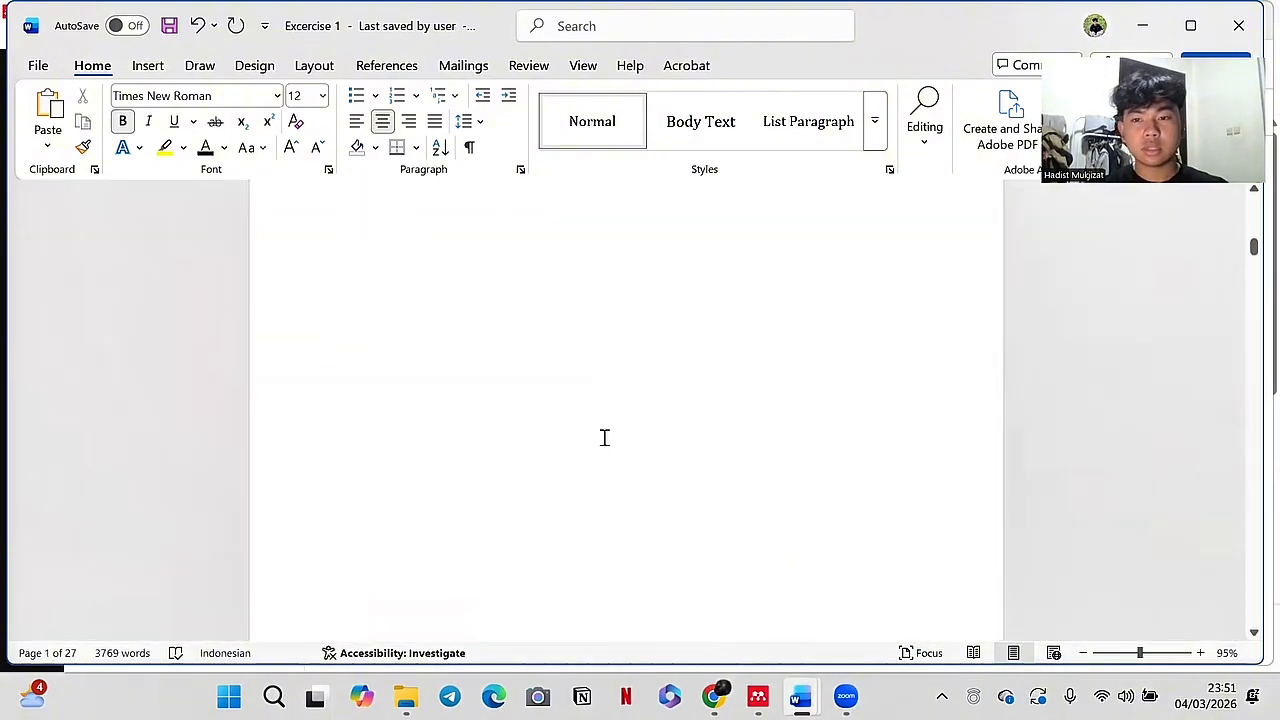
{"action": "scroll", "coordinate": [604, 437], "scroll_direction": "down", "scroll_amount": 15}
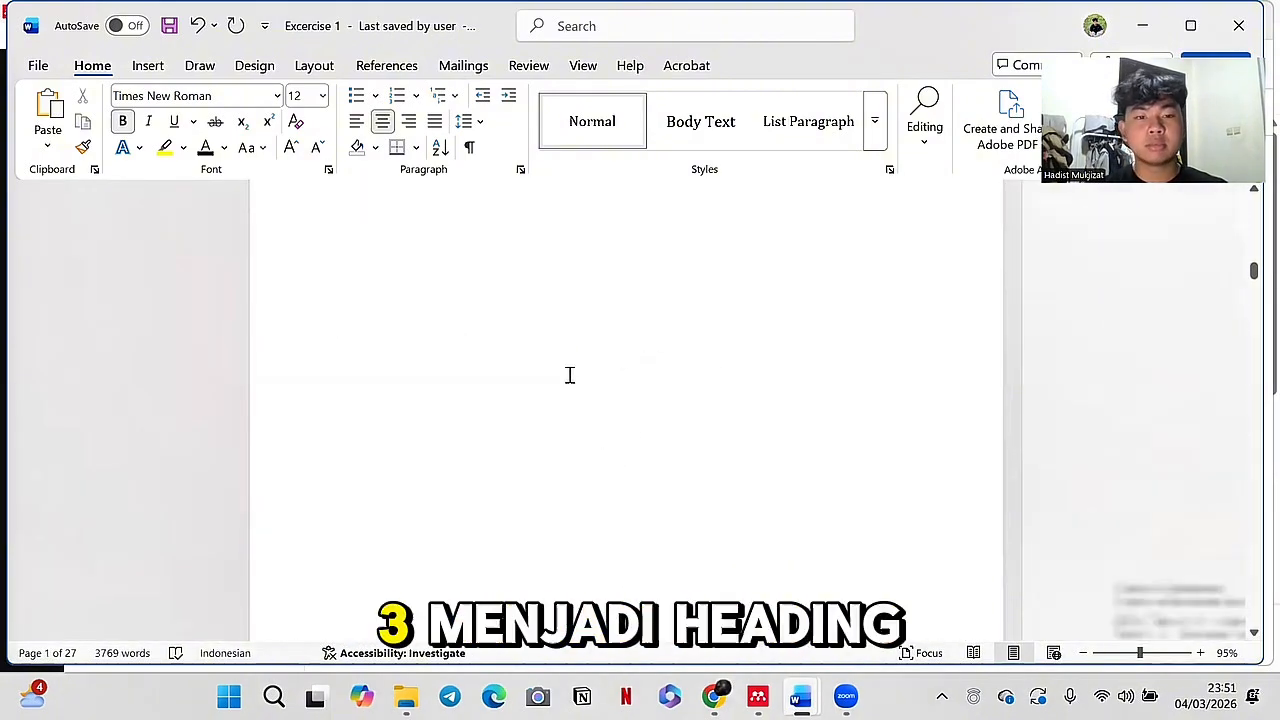
{"action": "scroll", "coordinate": [603, 383], "scroll_direction": "down", "scroll_amount": 8}
{"action": "left_click", "coordinate": [488, 262]}
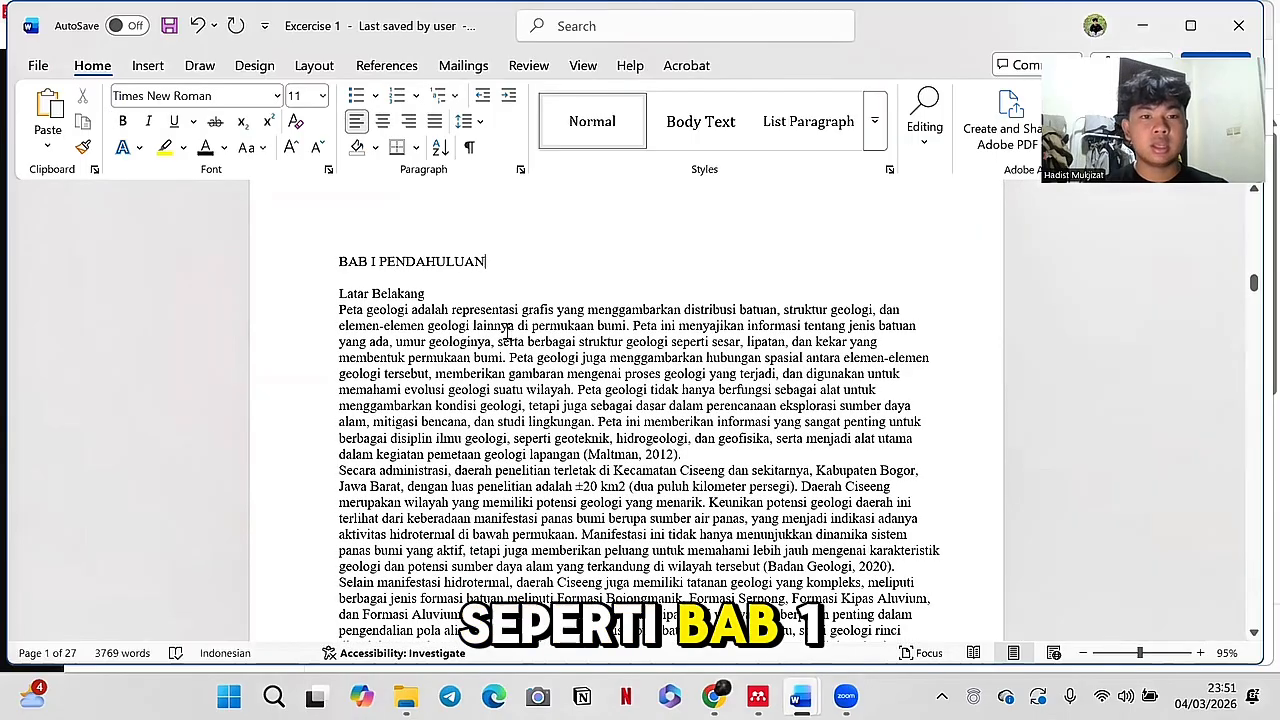
{"action": "scroll", "coordinate": [505, 333], "scroll_direction": "up", "scroll_amount": 2}
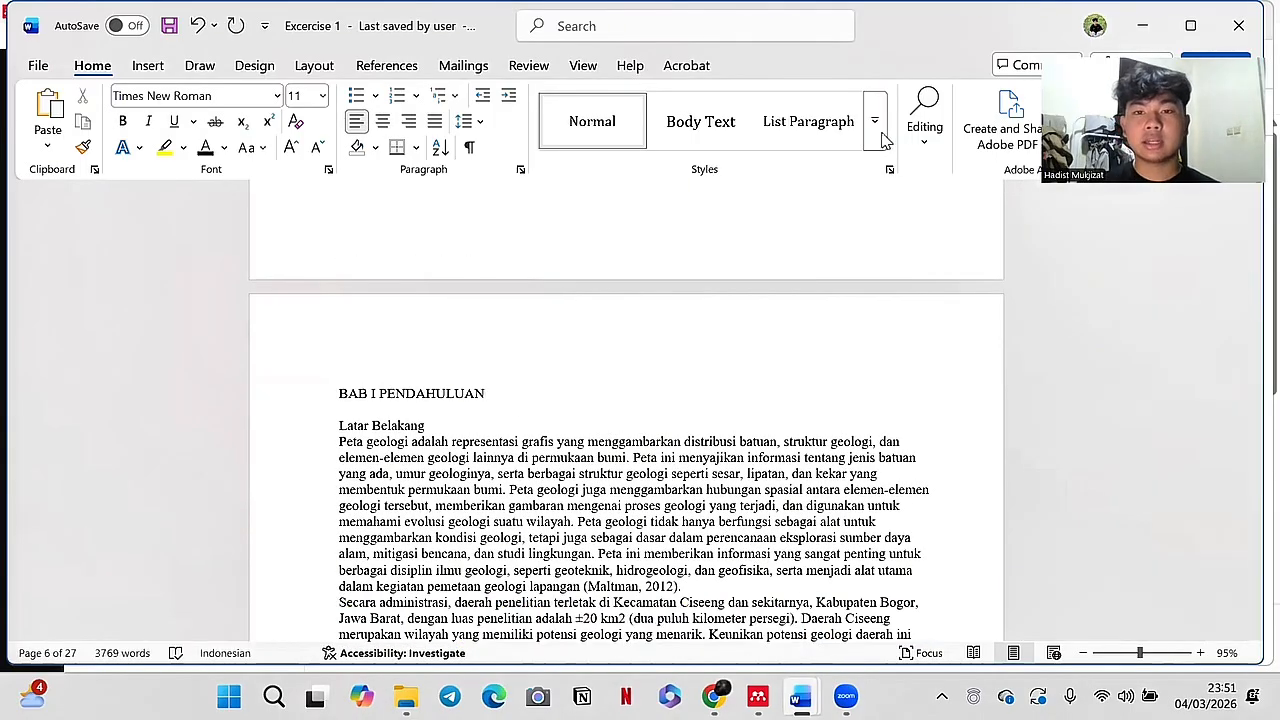
{"action": "left_click", "coordinate": [875, 140]}
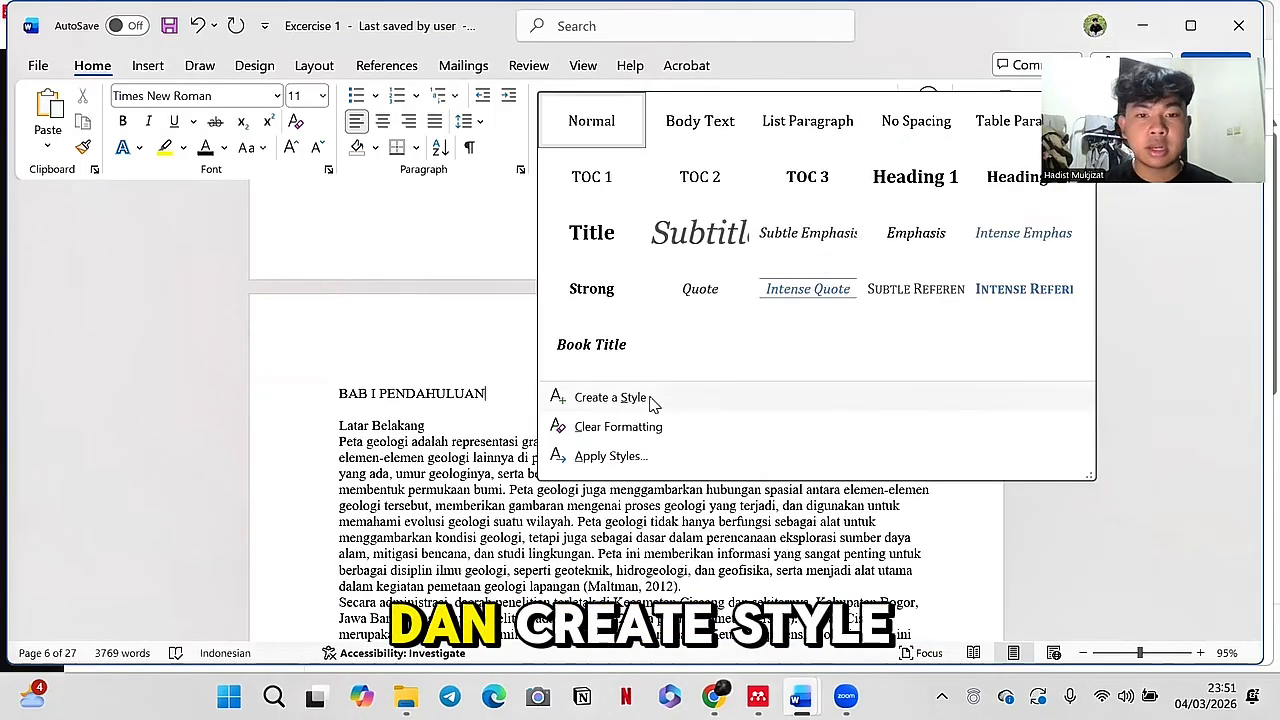
{"action": "left_click", "coordinate": [610, 397]}
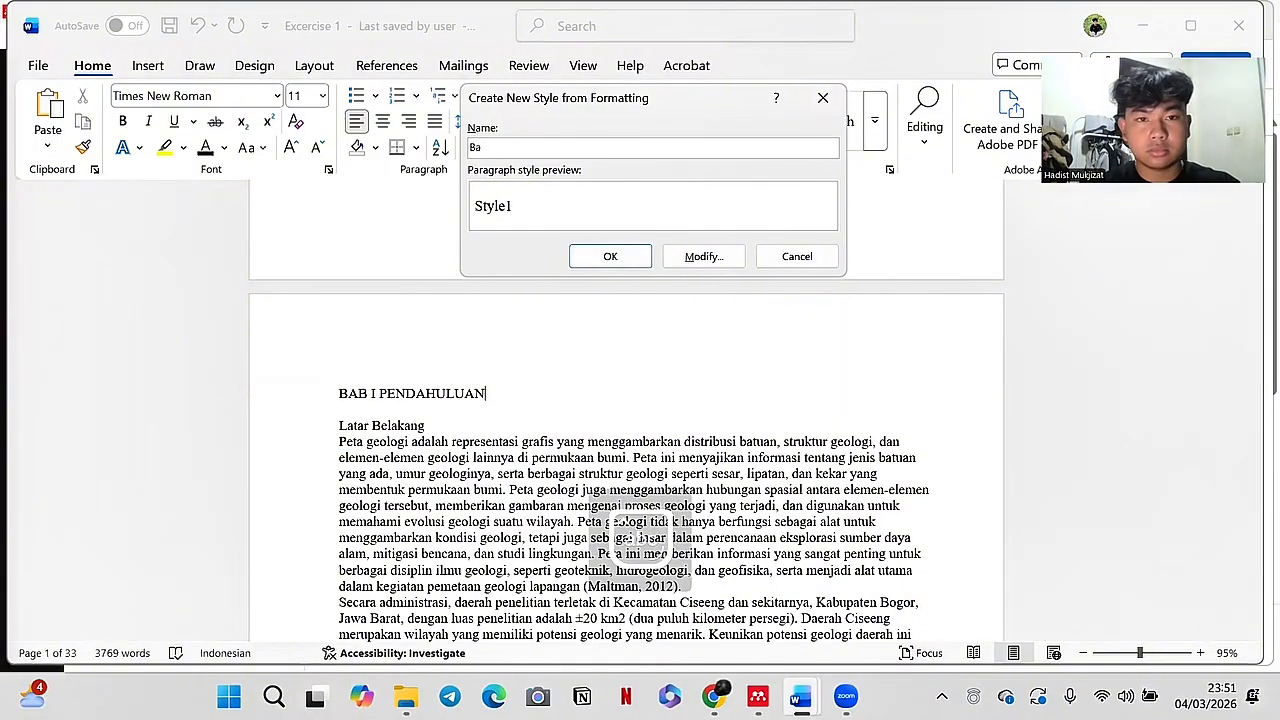
Step: Base the Bab 1 style on Heading 1, with centred alignment and automatic updating
{"action": "left_click", "coordinate": [703, 258]}
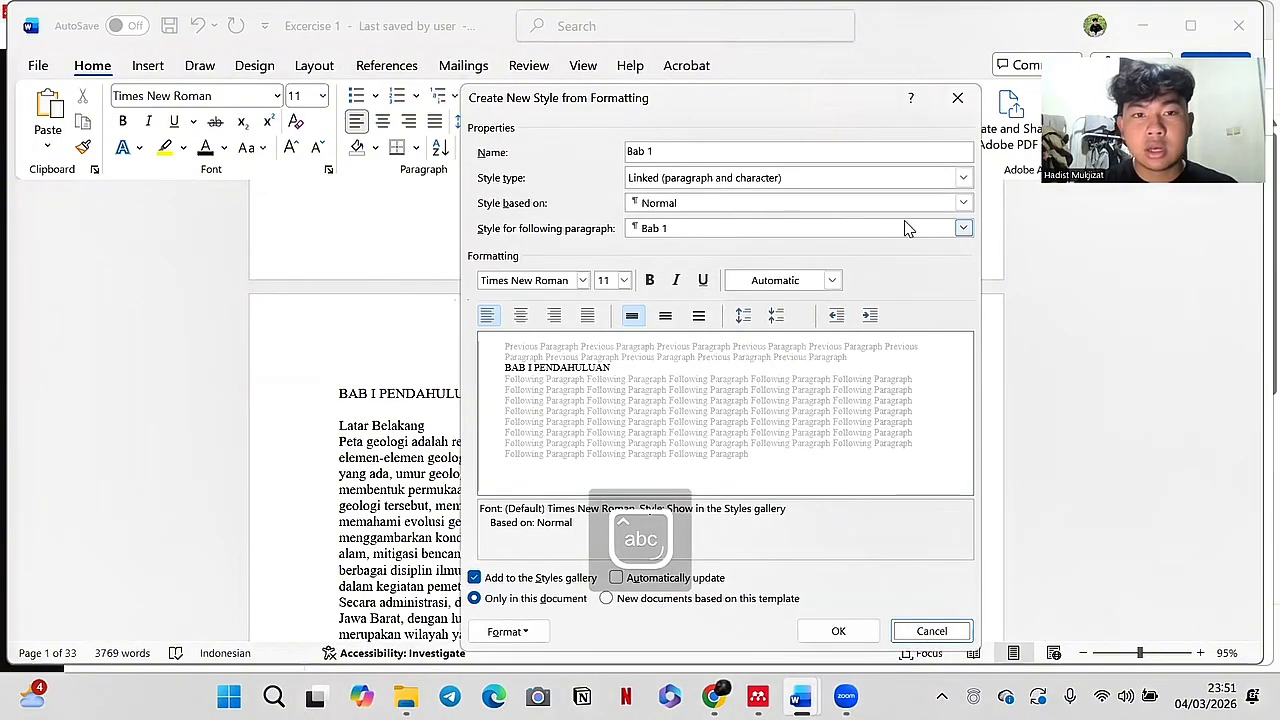
{"action": "left_click", "coordinate": [963, 203]}
{"action": "left_click", "coordinate": [786, 347]}
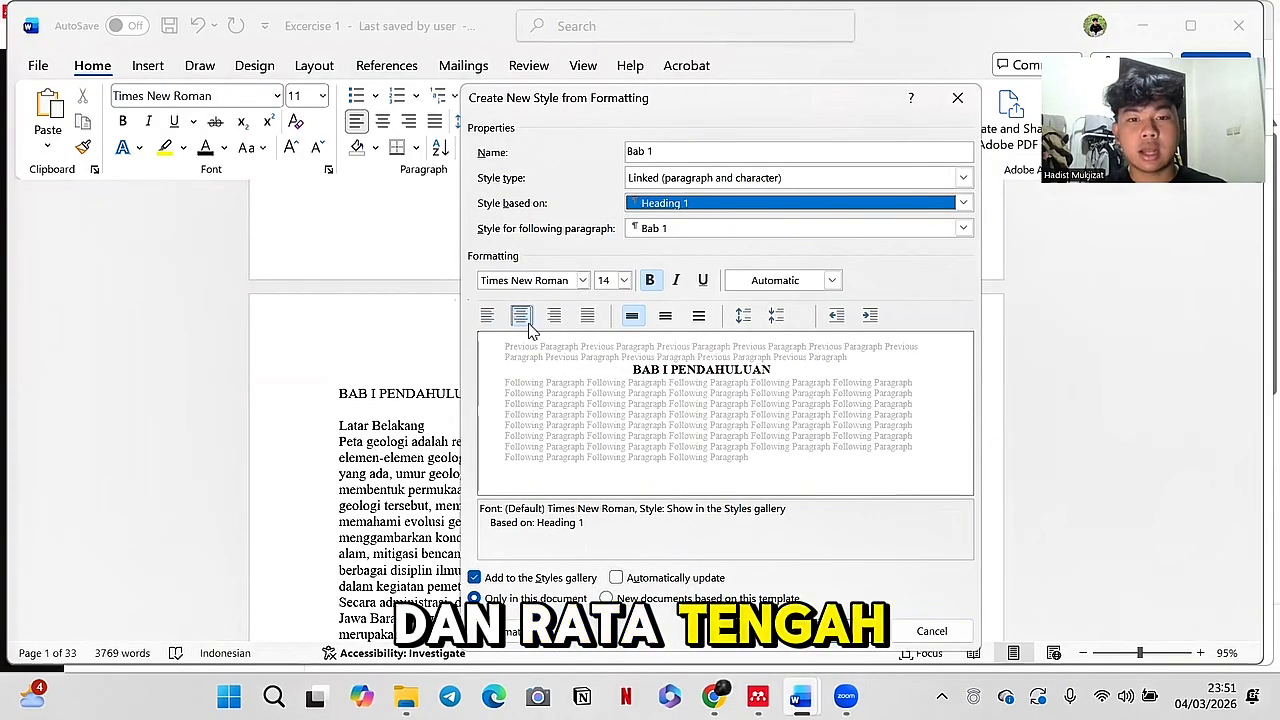
{"action": "left_click", "coordinate": [616, 578]}
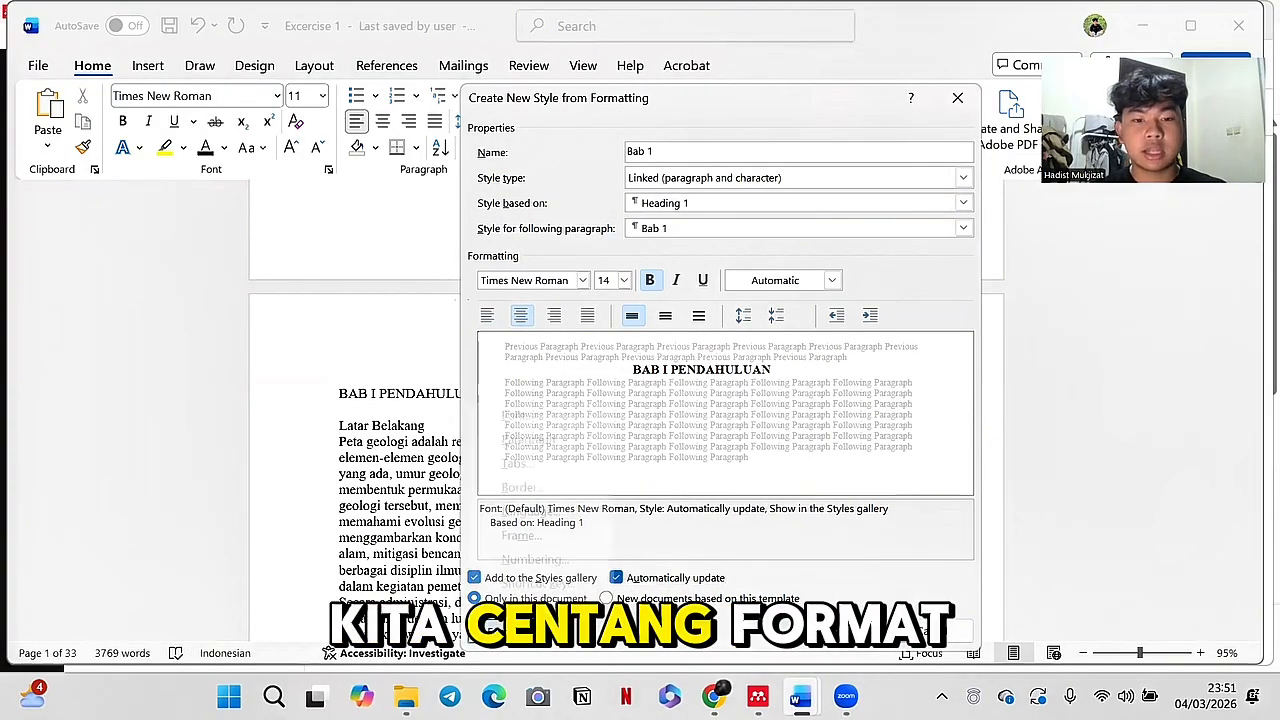
Step: Give the Bab 1 style 6 pt spacing after, single line spacing and a 0 cm left indent, and save the style
{"action": "left_click", "coordinate": [497, 631]}
{"action": "left_click", "coordinate": [548, 441]}
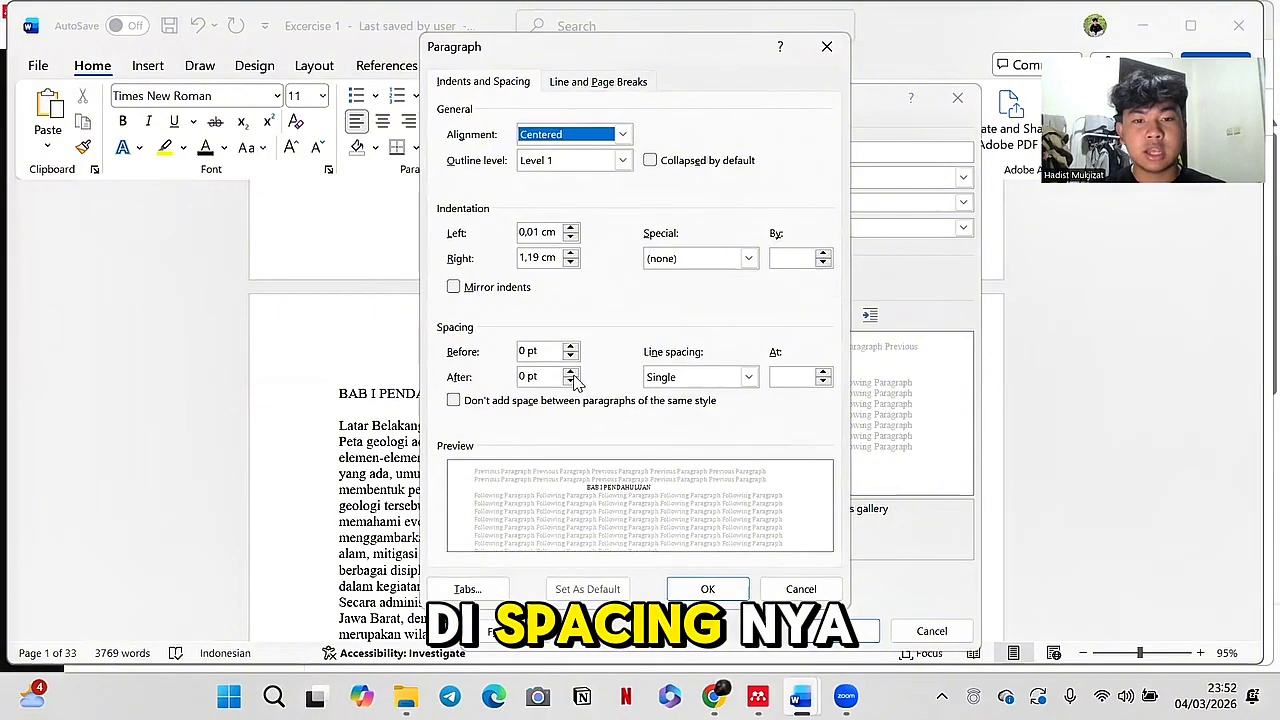
{"action": "left_click", "coordinate": [571, 372]}
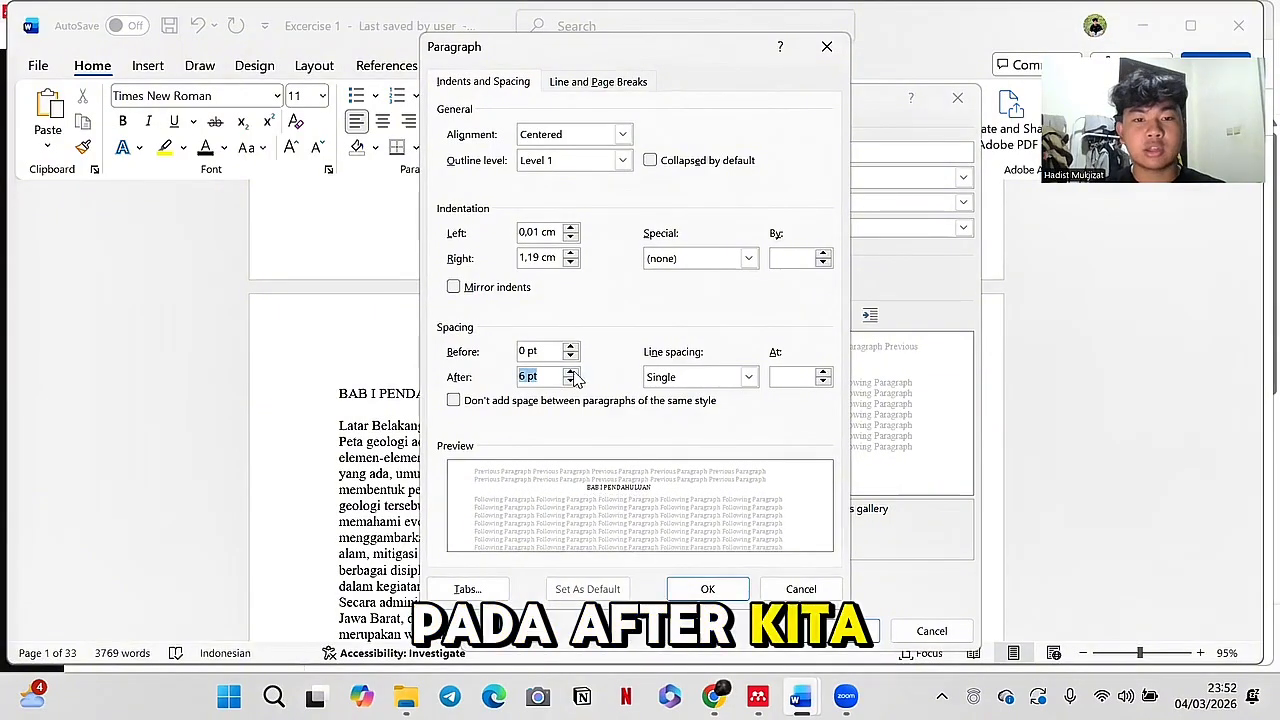
{"action": "left_click", "coordinate": [750, 378]}
{"action": "left_click", "coordinate": [745, 383]}
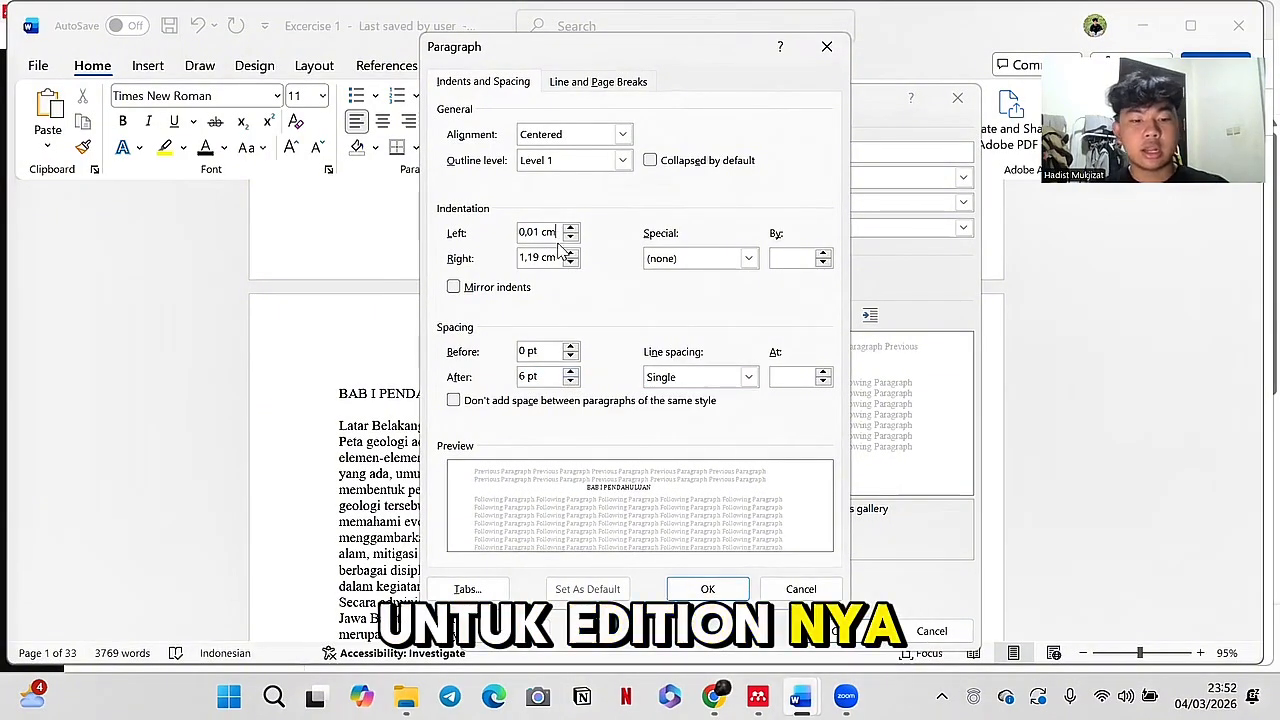
{"action": "key", "text": "ctrl+a"}
{"action": "type", "text": "0"}
{"action": "left_click", "coordinate": [705, 587]}
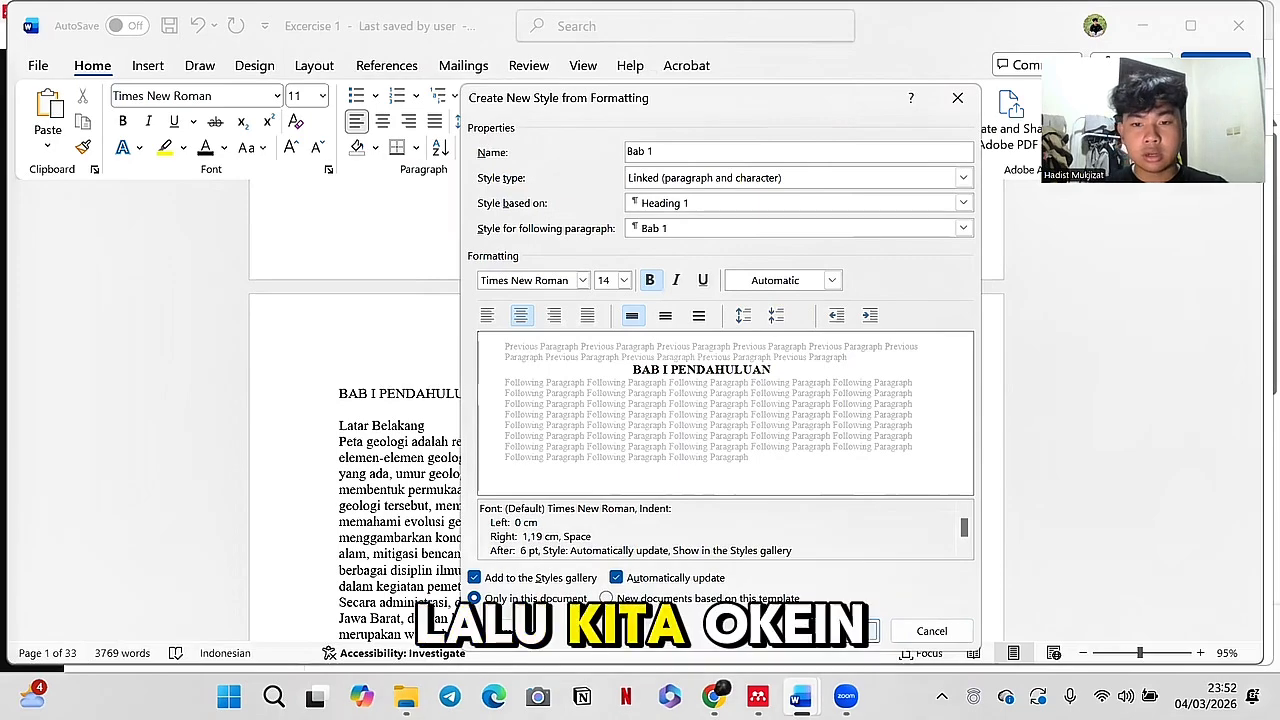
{"action": "left_click", "coordinate": [848, 630]}
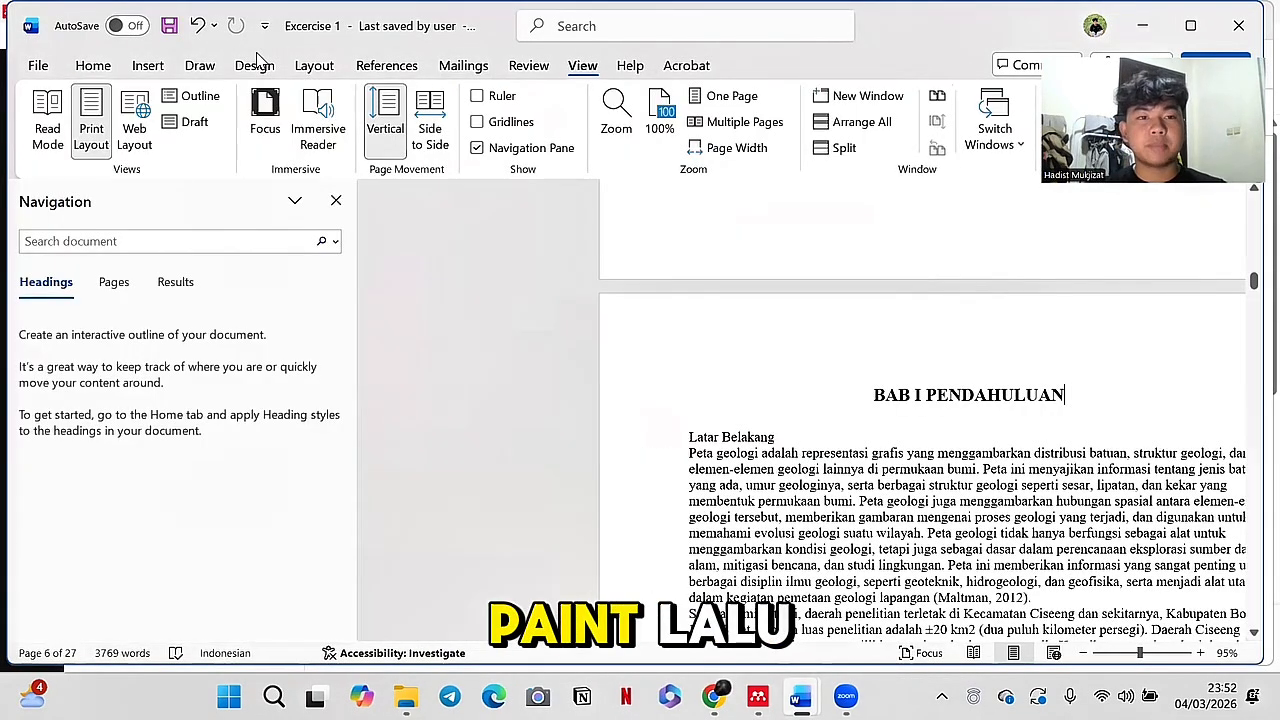
Step: Apply the Bab 1 style to the "BAB II STUDI PUSTAKA" heading
{"action": "left_click", "coordinate": [140, 68]}
{"action": "left_click", "coordinate": [98, 68]}
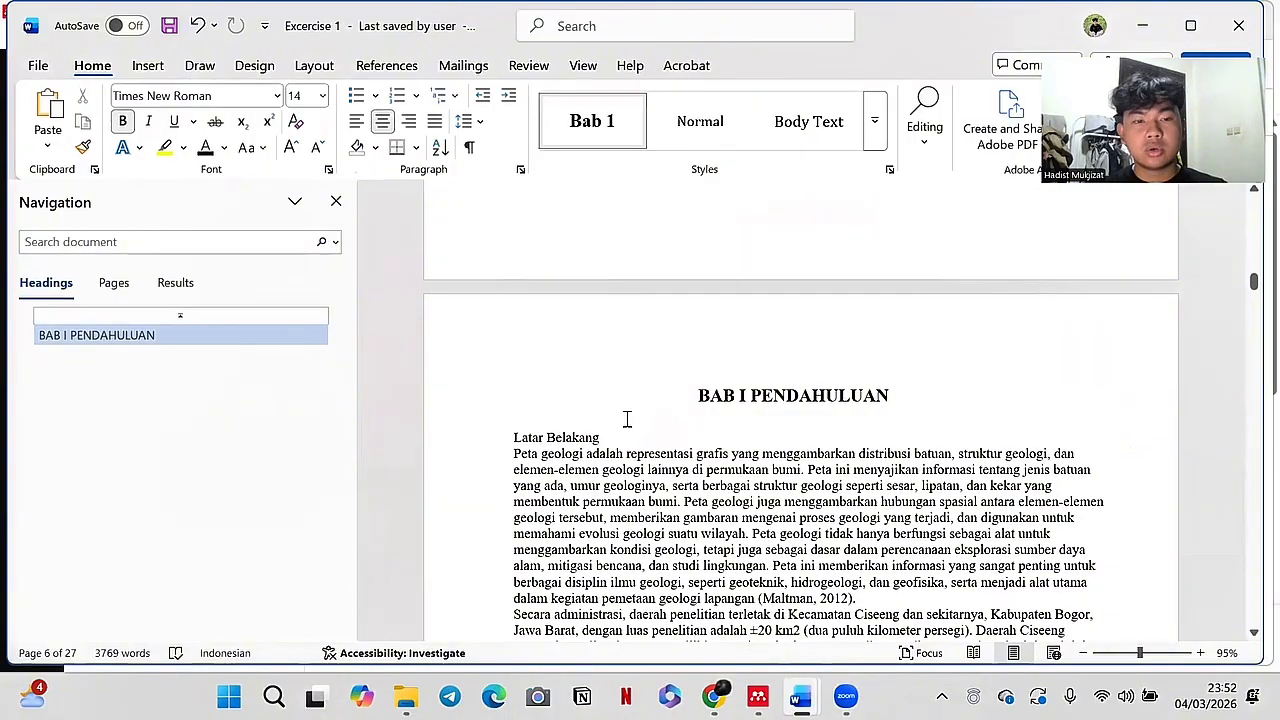
{"action": "scroll", "coordinate": [627, 418], "scroll_direction": "down", "scroll_amount": 15}
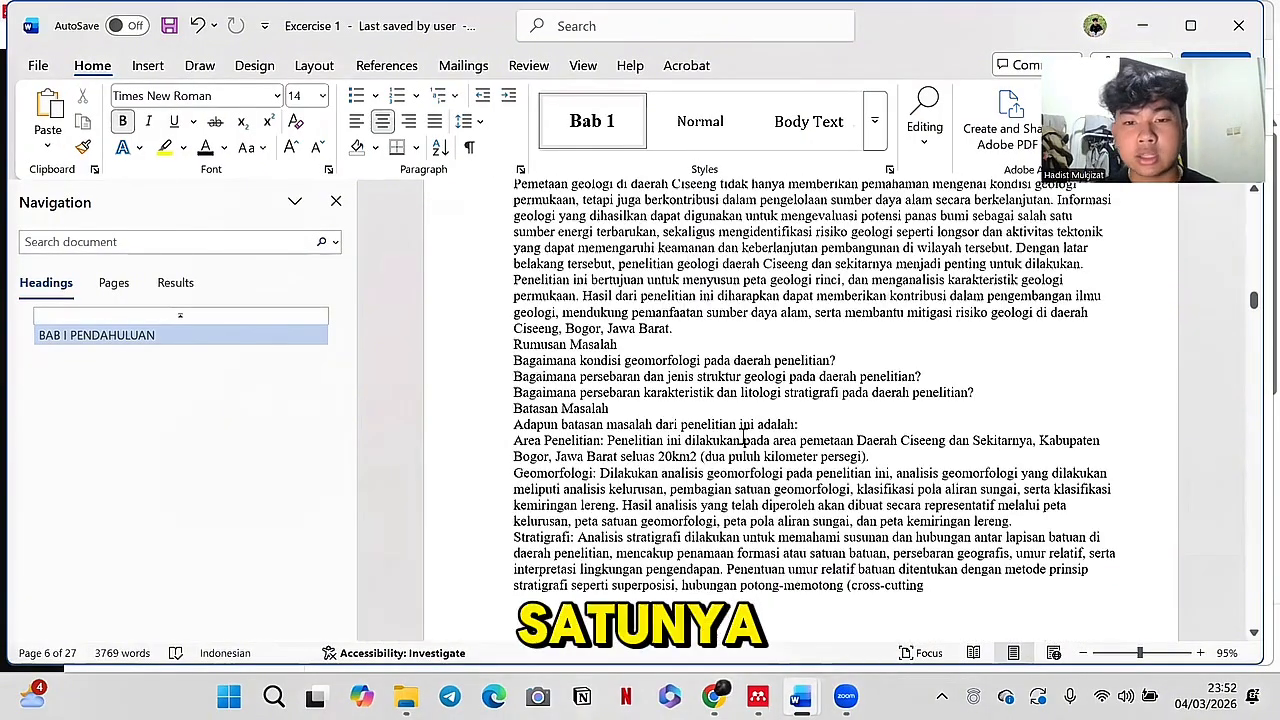
{"action": "scroll", "coordinate": [744, 440], "scroll_direction": "down", "scroll_amount": 10}
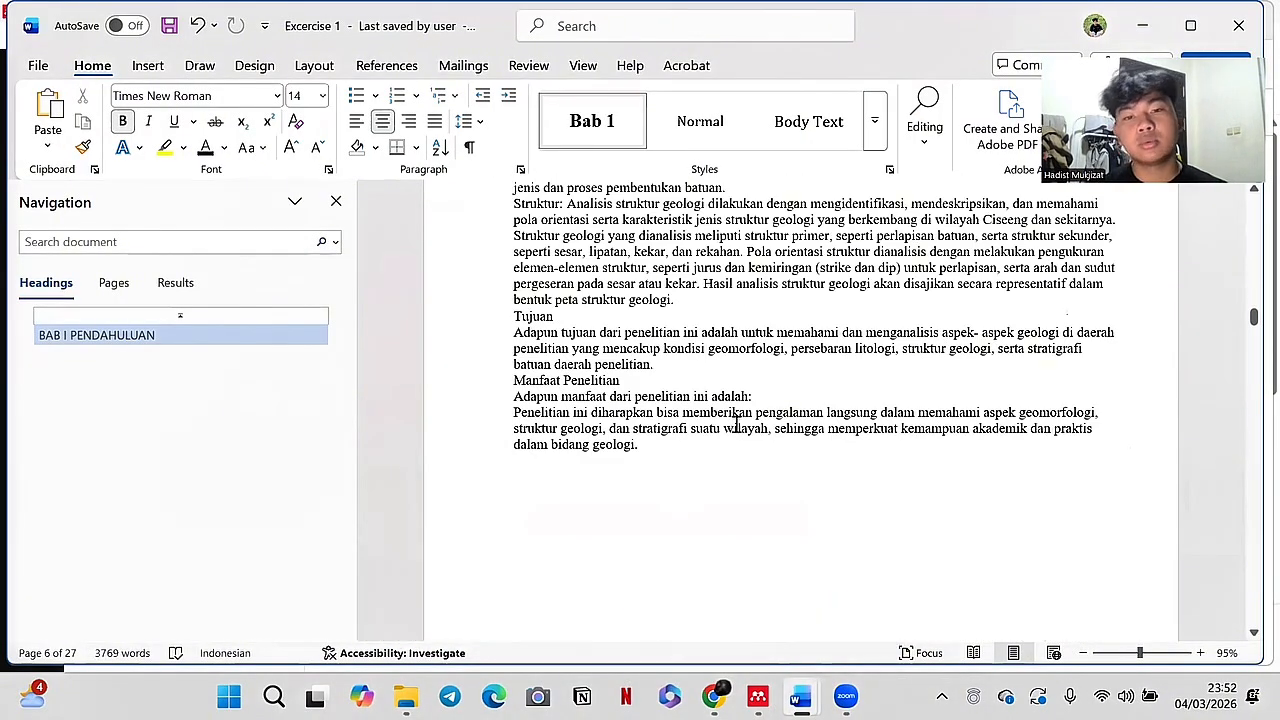
{"action": "scroll", "coordinate": [690, 430], "scroll_direction": "down", "scroll_amount": 10}
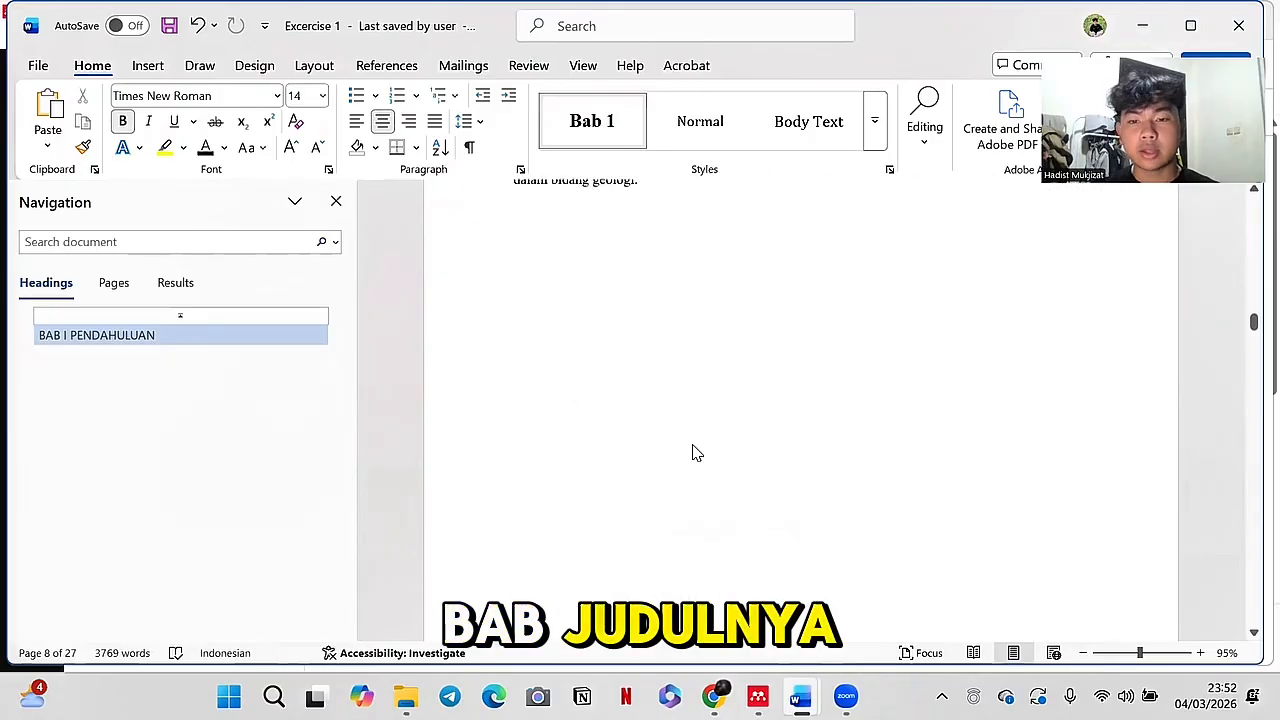
{"action": "scroll", "coordinate": [701, 441], "scroll_direction": "down", "scroll_amount": 12}
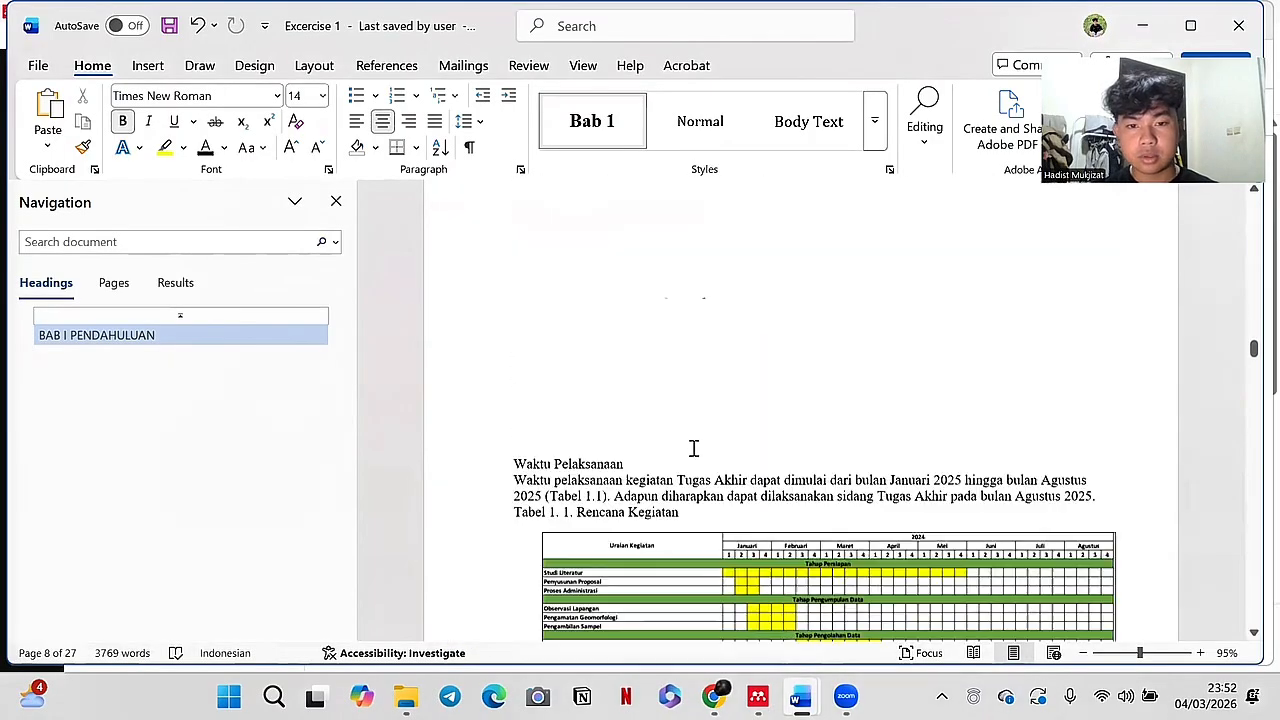
{"action": "scroll", "coordinate": [788, 440], "scroll_direction": "down", "scroll_amount": 3}
{"action": "left_click", "coordinate": [689, 426]}
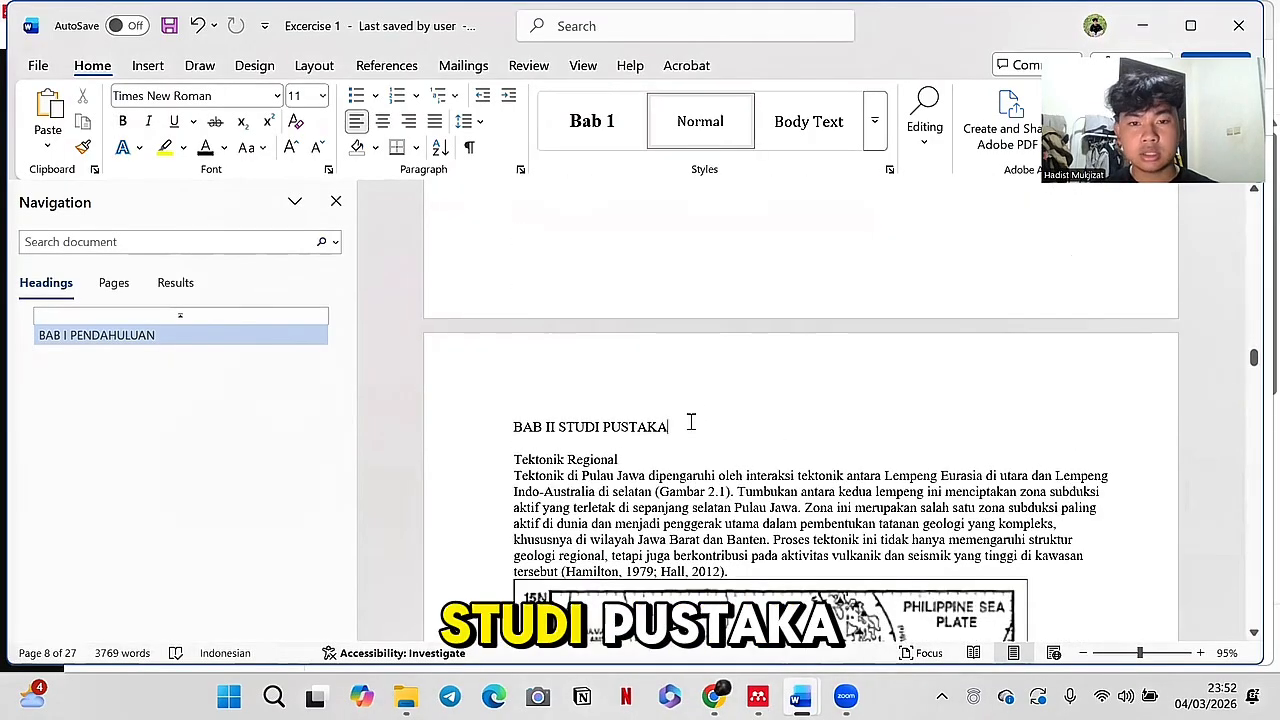
{"action": "left_click", "coordinate": [636, 127]}
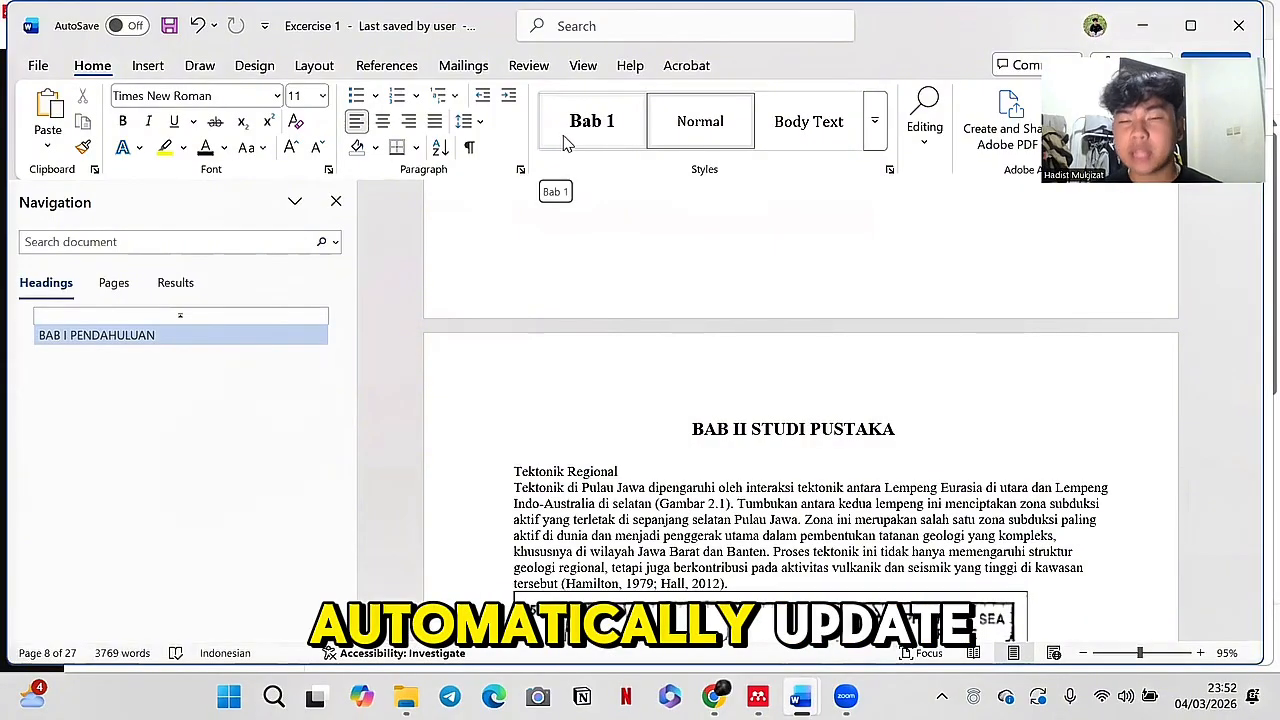
{"action": "left_click", "coordinate": [625, 121]}
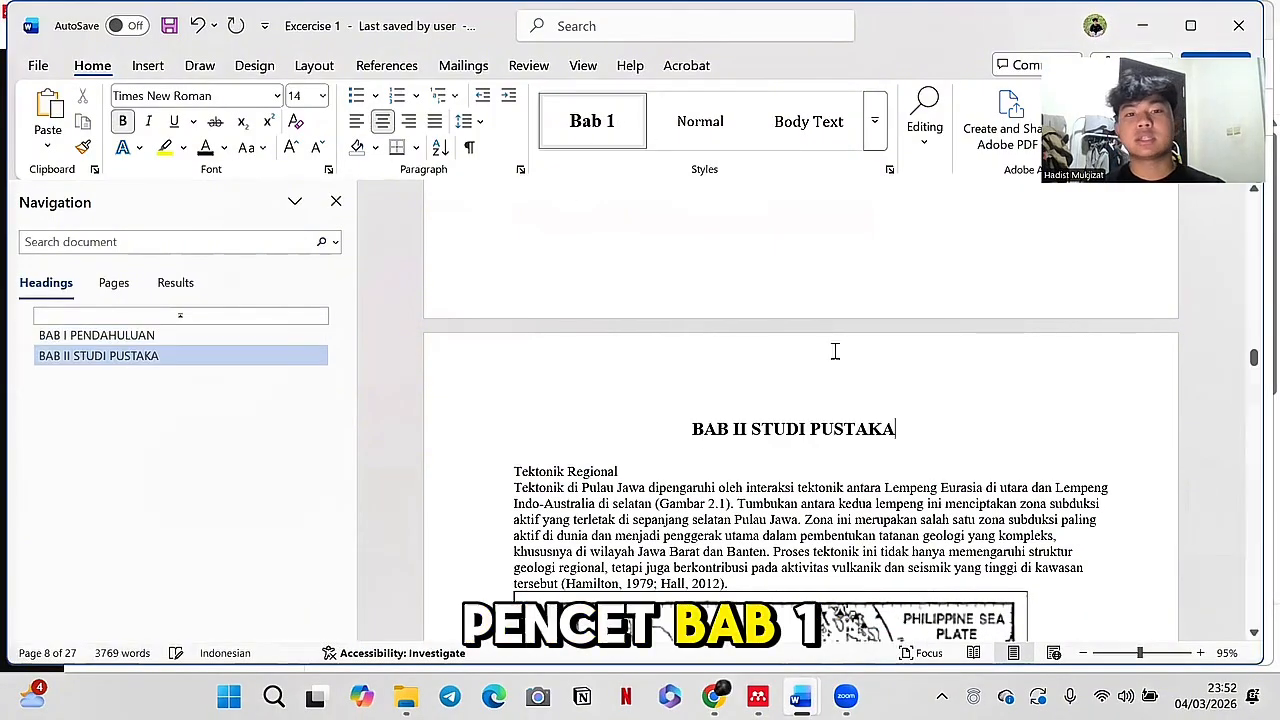
Step: Apply the Bab 1 style to the "BAB III METODE PENELITIAN" heading
{"action": "scroll", "coordinate": [920, 371], "scroll_direction": "down", "scroll_amount": 9}
{"action": "left_click_drag", "start_coordinate": [1253, 377], "coordinate": [1236, 285]}
{"action": "scroll", "coordinate": [946, 431], "scroll_direction": "up", "scroll_amount": 2}
{"action": "left_click", "coordinate": [707, 241]}
{"action": "left_click", "coordinate": [597, 134]}
Step: Start a new style named "Sub bab 1" from the "Latar Belakang" heading in chapter I
{"action": "left_click", "coordinate": [702, 463]}
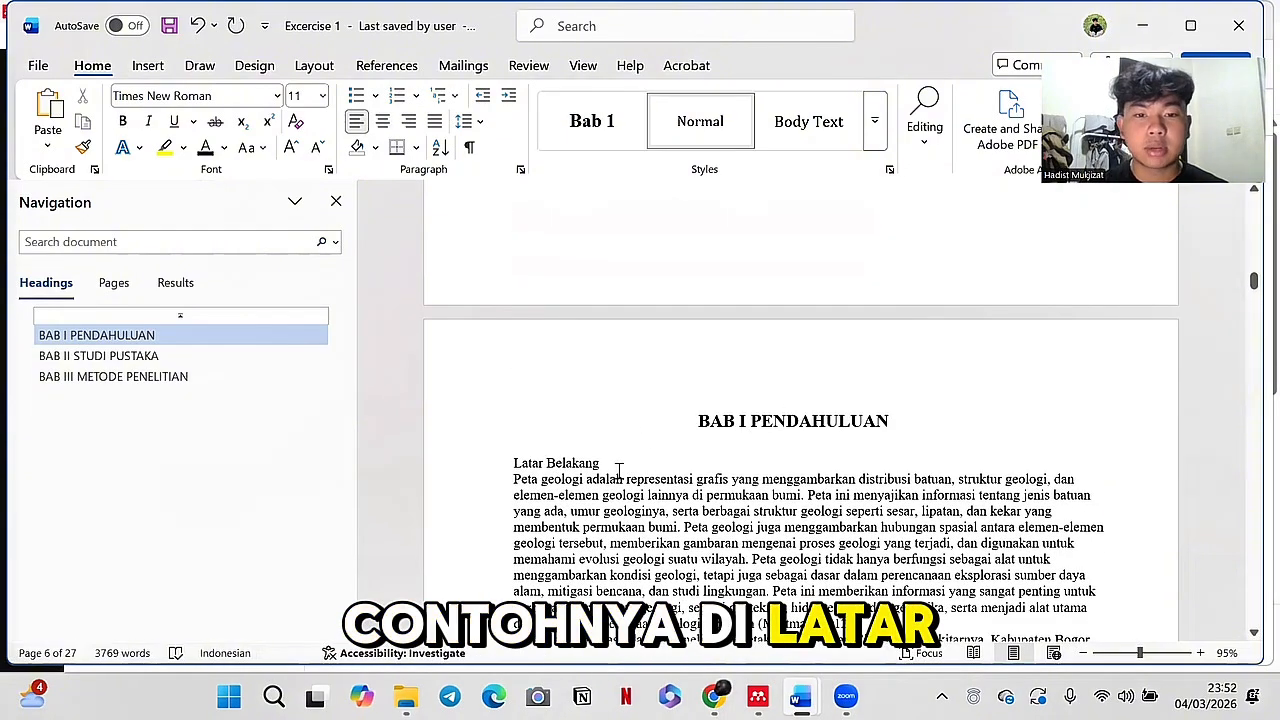
{"action": "left_click", "coordinate": [881, 146]}
{"action": "left_click", "coordinate": [651, 401]}
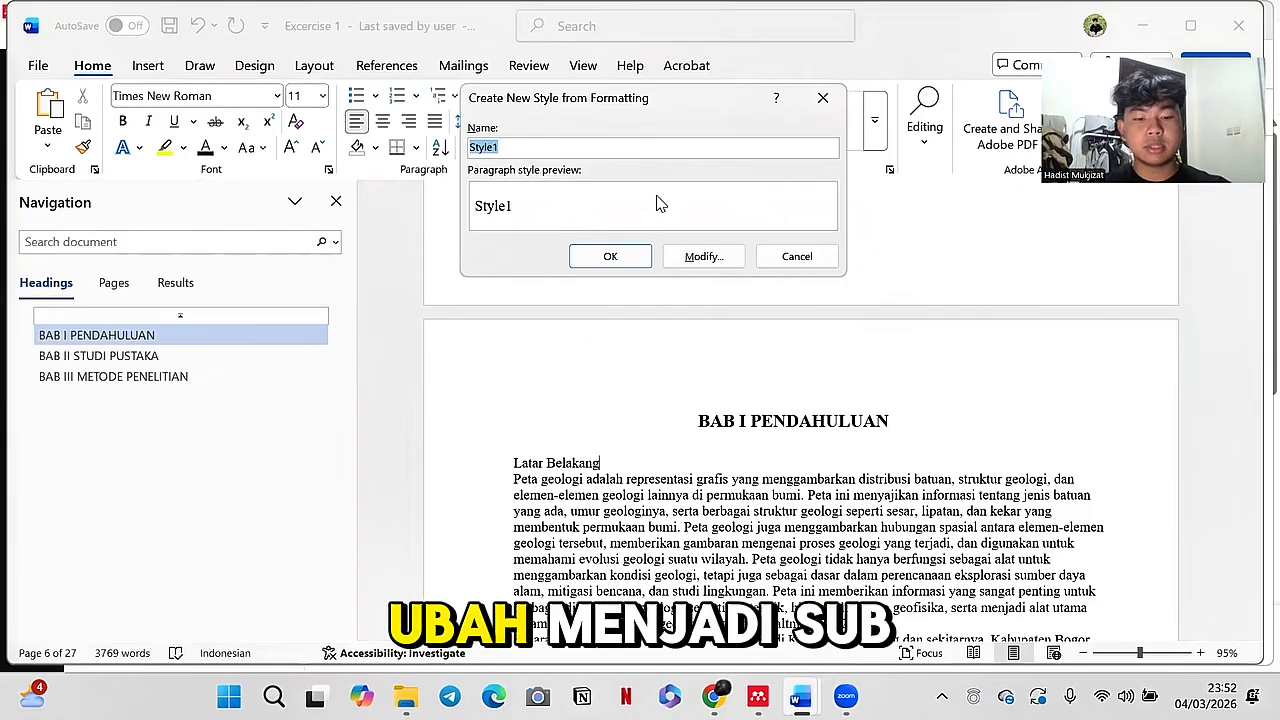
{"action": "type", "text": "Sub bab 1"}
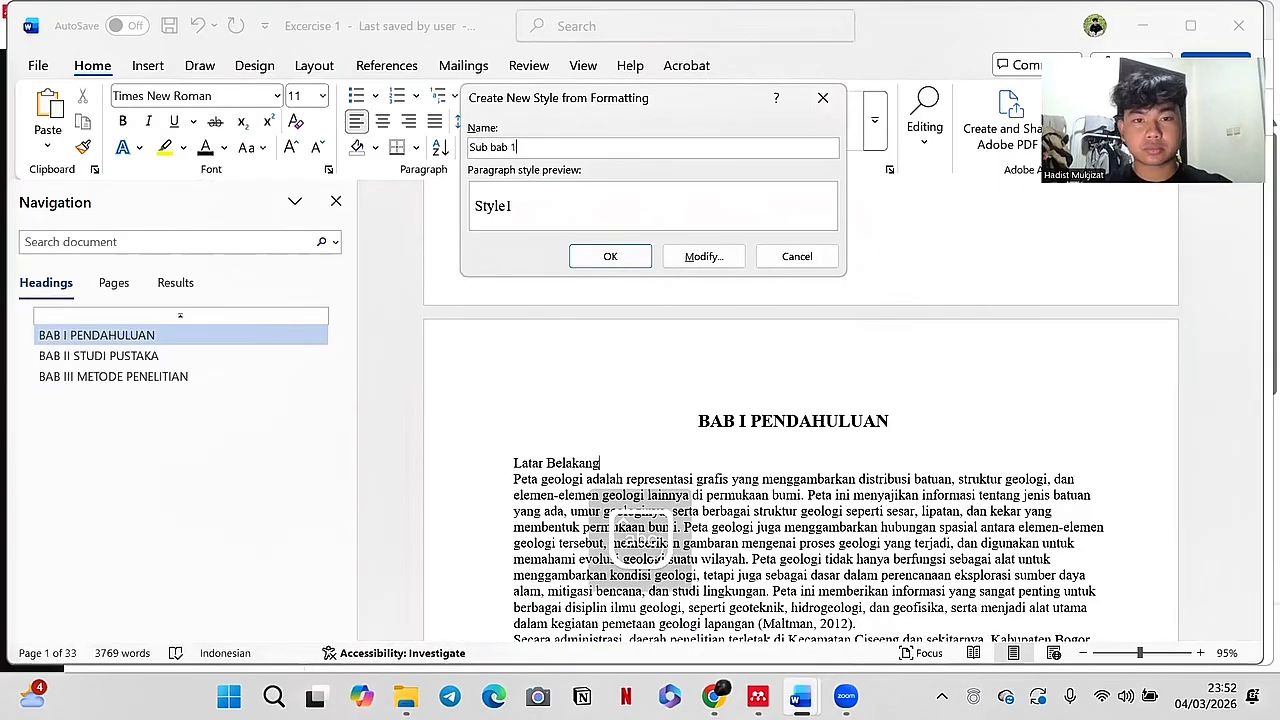
Step: Base the Sub bab 1 style on Heading 2, with left alignment and automatic updating
{"action": "left_click", "coordinate": [728, 262]}
{"action": "left_click", "coordinate": [963, 203]}
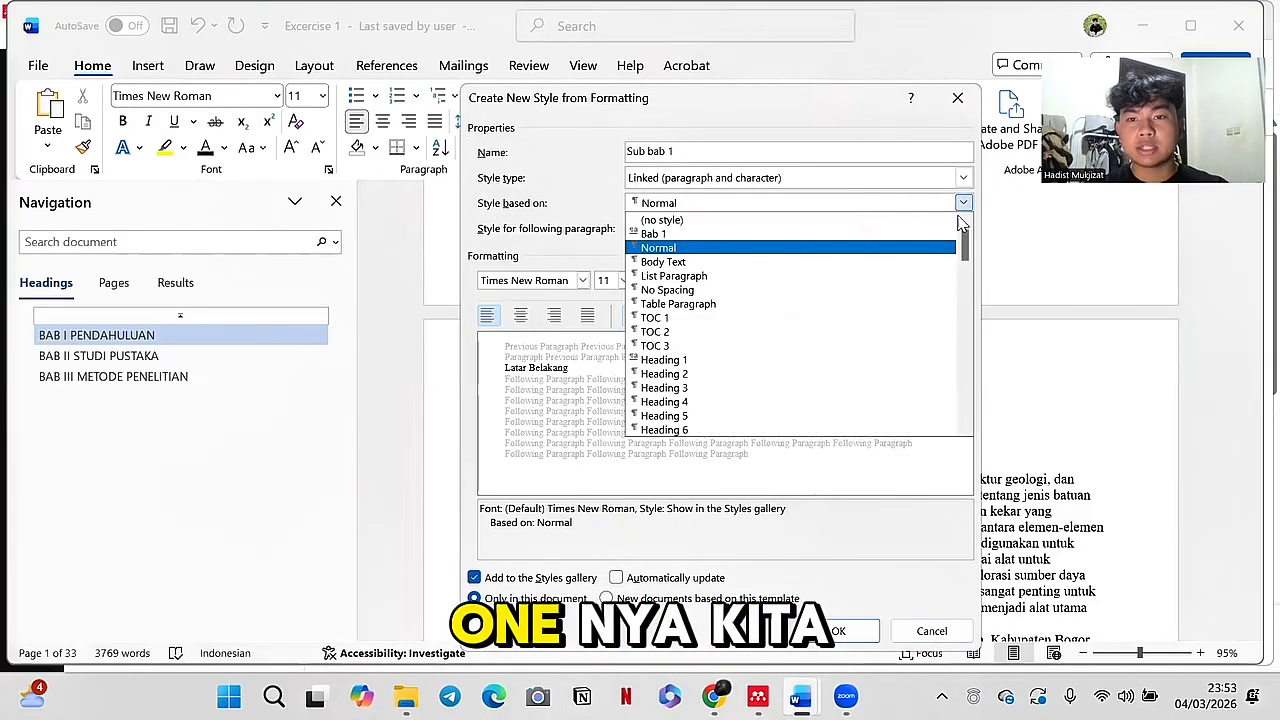
{"action": "left_click", "coordinate": [815, 374]}
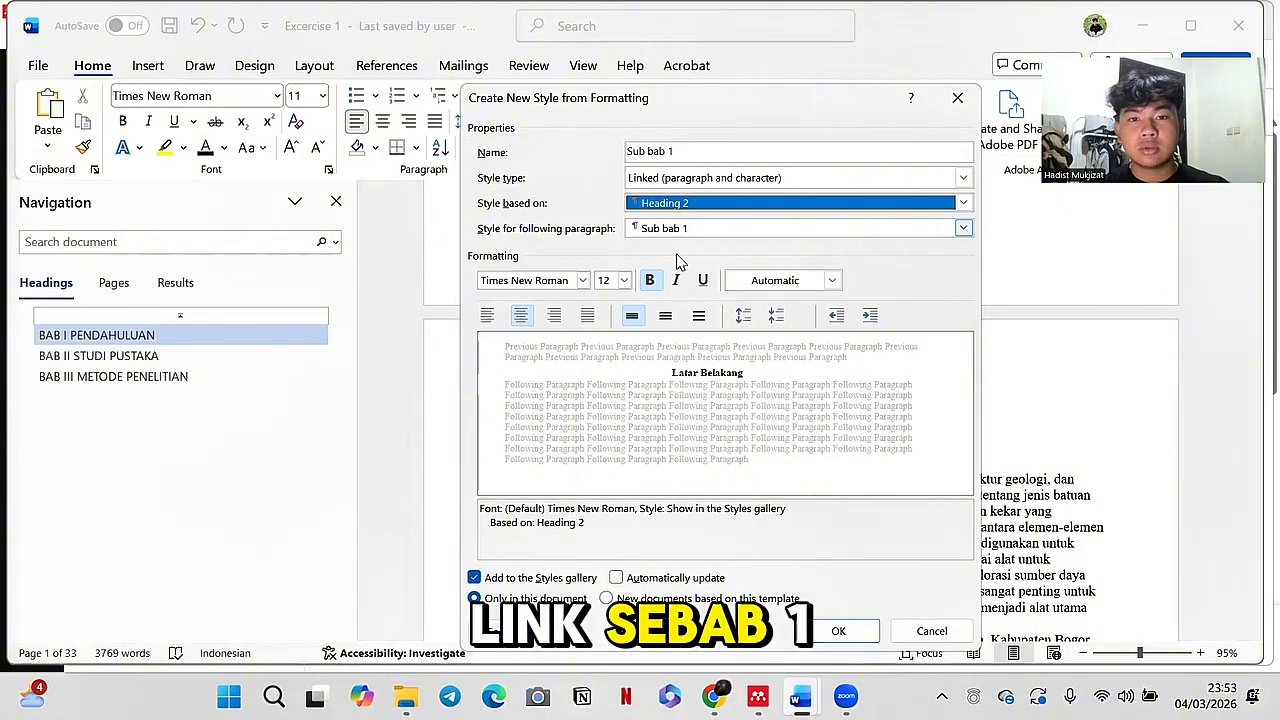
{"action": "left_click", "coordinate": [487, 316]}
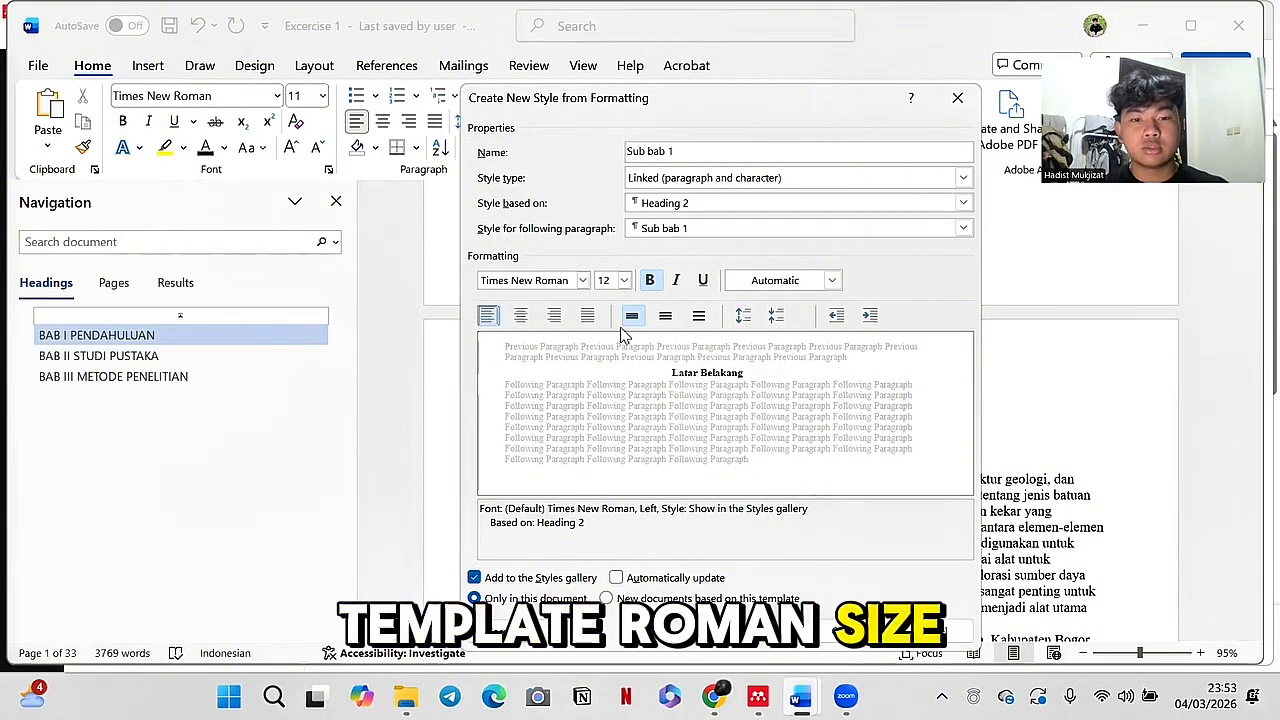
Step: Define a new 1.1, 1.2, 1.3 number format for the Sub bab 1 style
{"action": "left_click", "coordinate": [510, 631]}
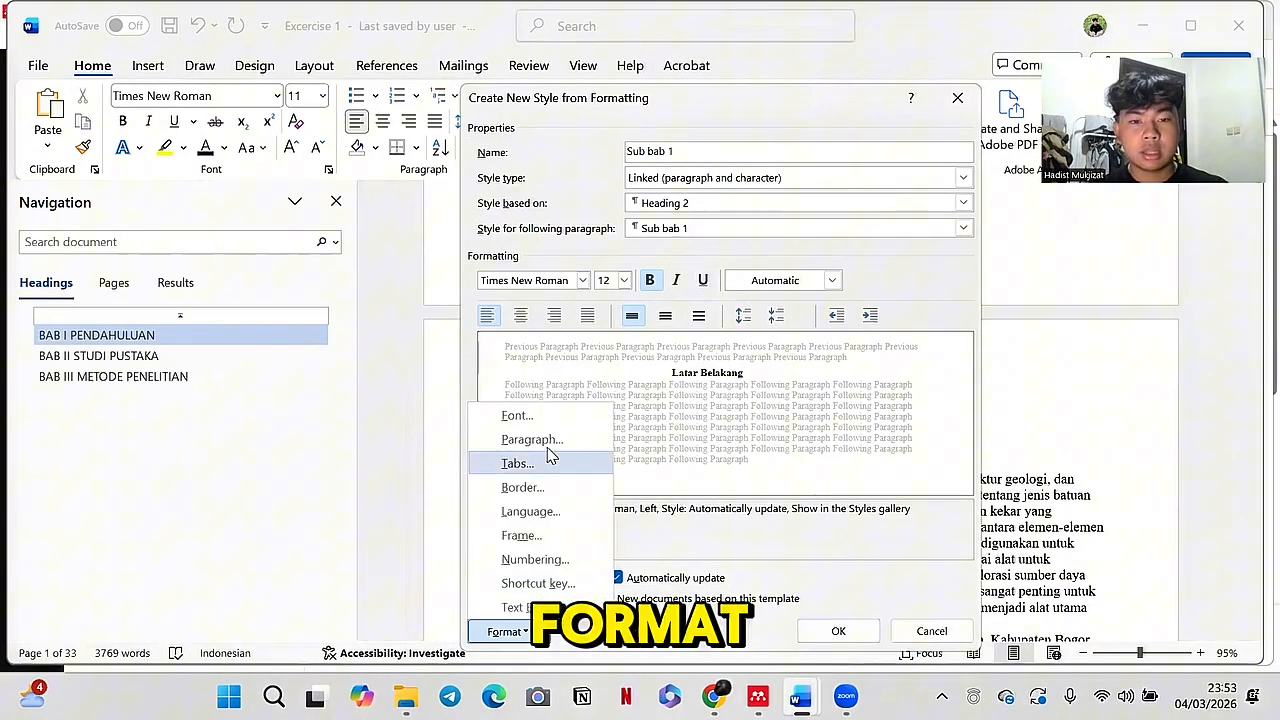
{"action": "left_click", "coordinate": [529, 557]}
{"action": "left_click", "coordinate": [636, 516]}
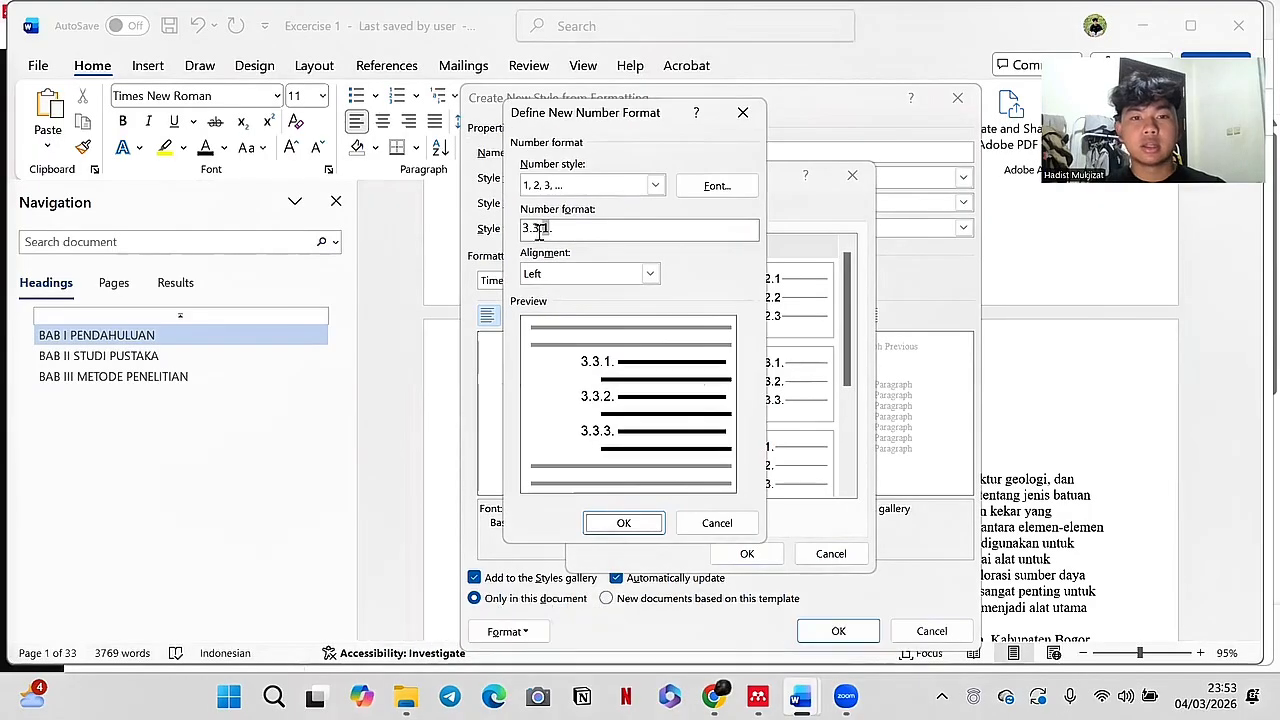
{"action": "key", "text": "BackSpace"}
{"action": "key", "text": "BackSpace"}
{"action": "key", "text": "BackSpace"}
{"action": "key", "text": "BackSpace"}
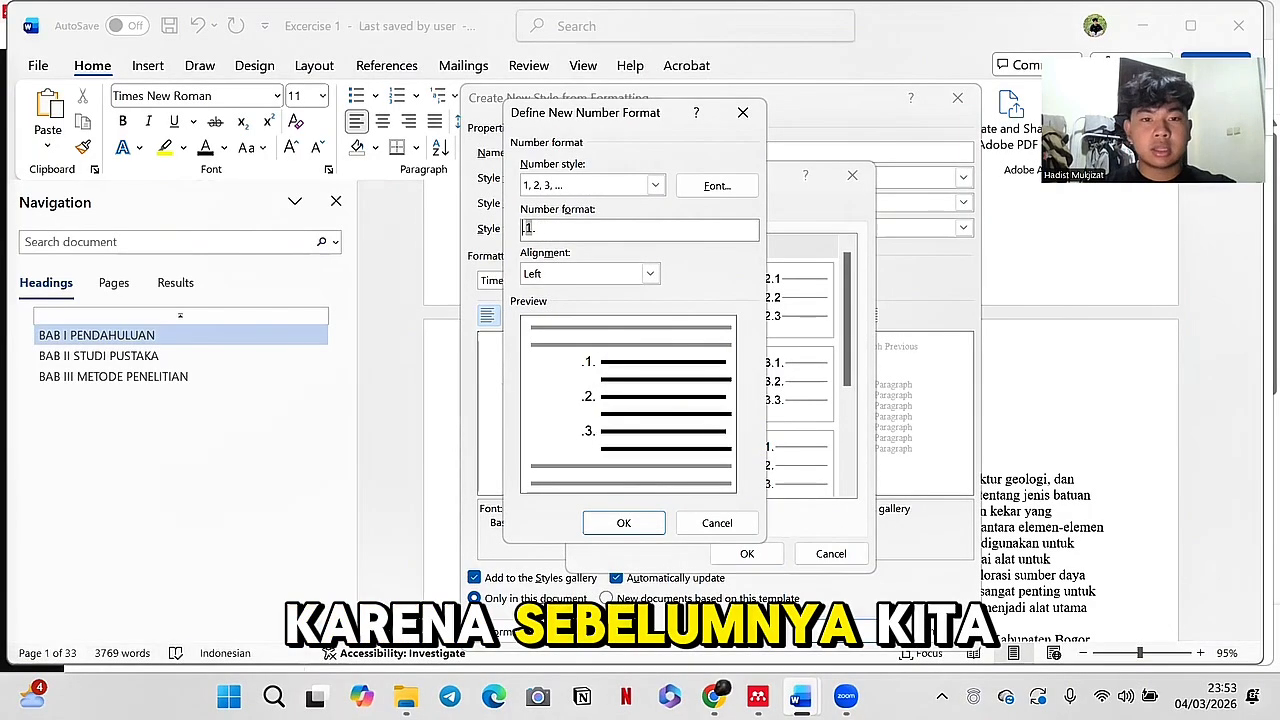
{"action": "type", "text": "2."}
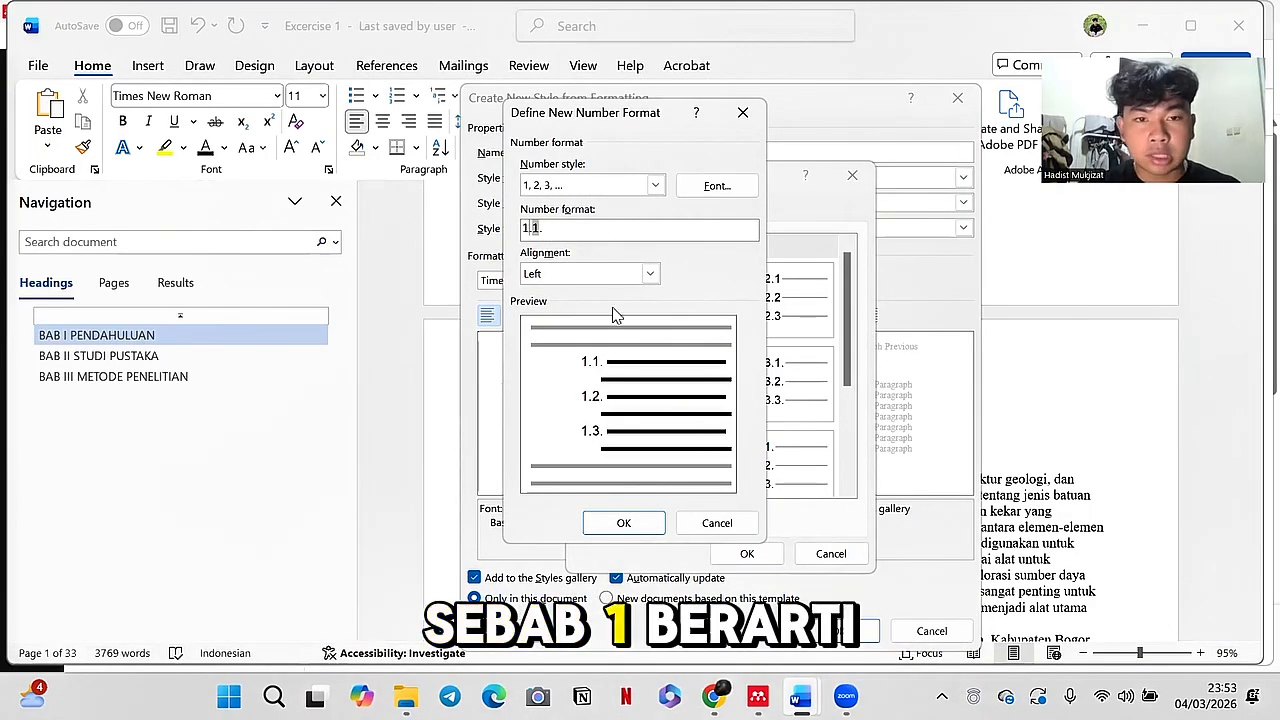
{"action": "left_click", "coordinate": [641, 524]}
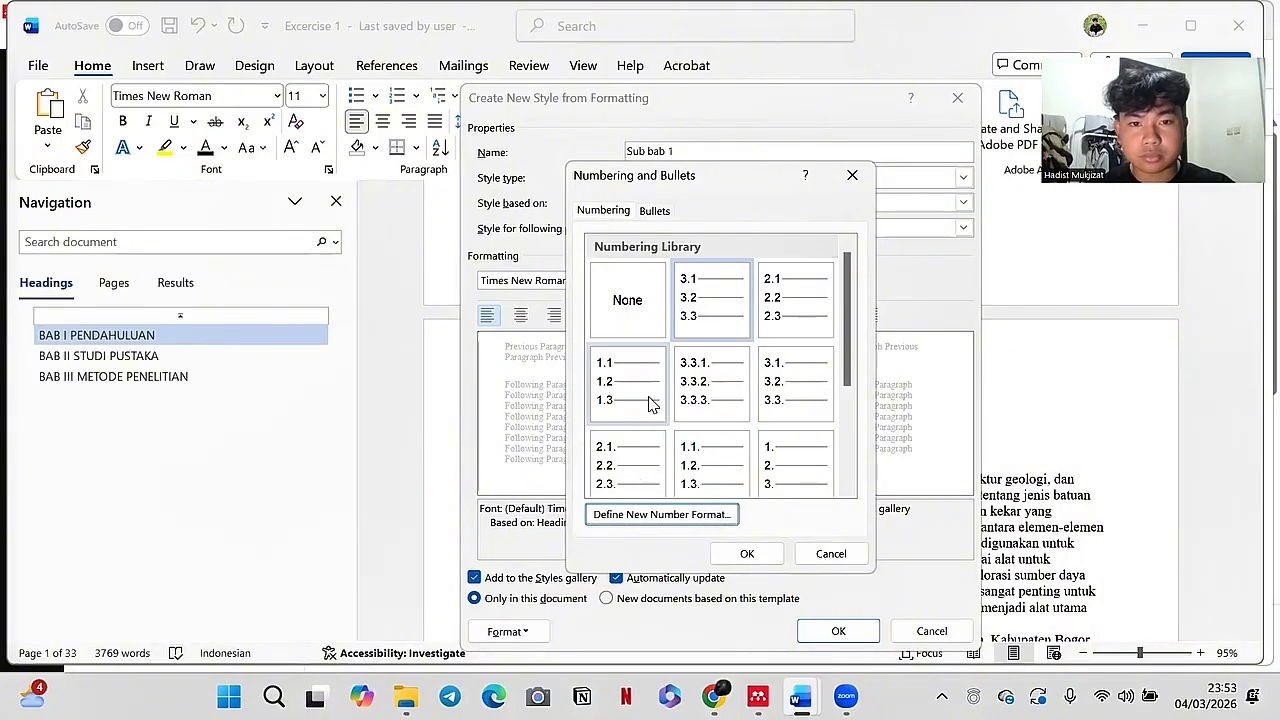
{"action": "key", "text": "Return"}
Step: Give the Sub bab 1 style a left indent of 0, spacing of 0 before and 6 pt after, and 1.5 line spacing, and save it
{"action": "left_click", "coordinate": [507, 631]}
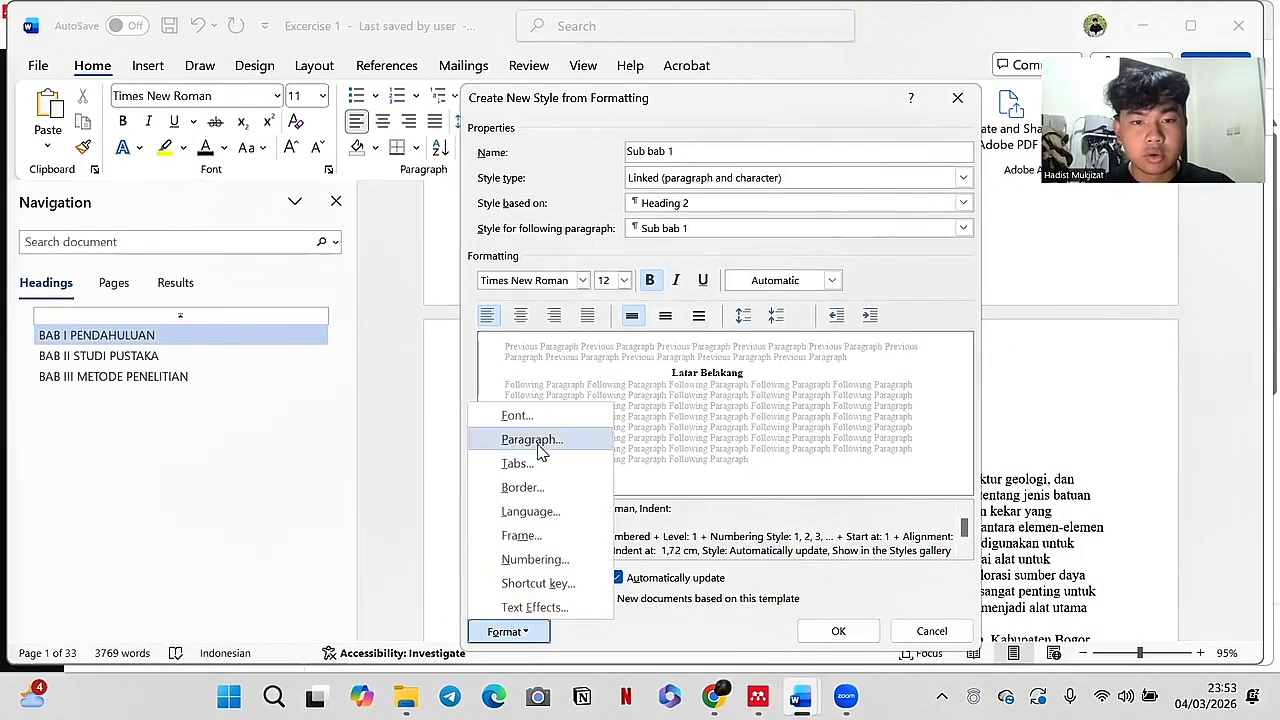
{"action": "left_click", "coordinate": [523, 440]}
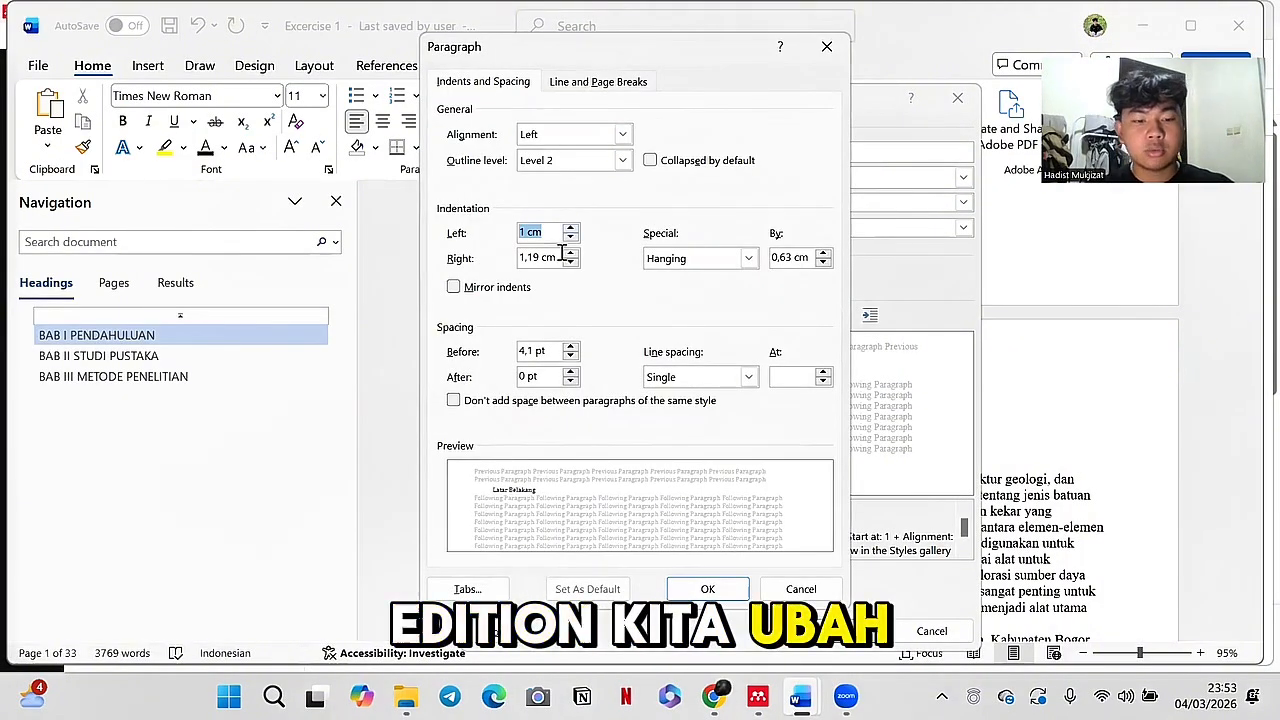
{"action": "double_click", "coordinate": [540, 351]}
{"action": "type", "text": "0"}
{"action": "left_click", "coordinate": [545, 376]}
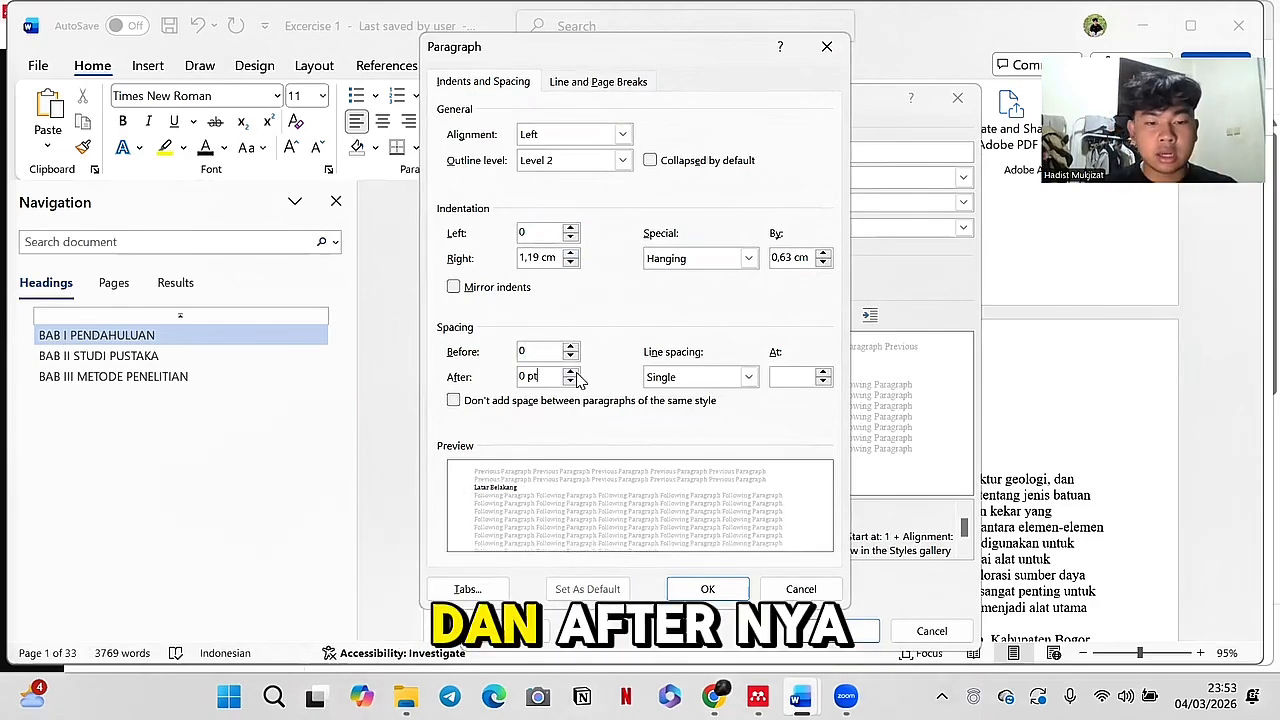
{"action": "left_click", "coordinate": [748, 377]}
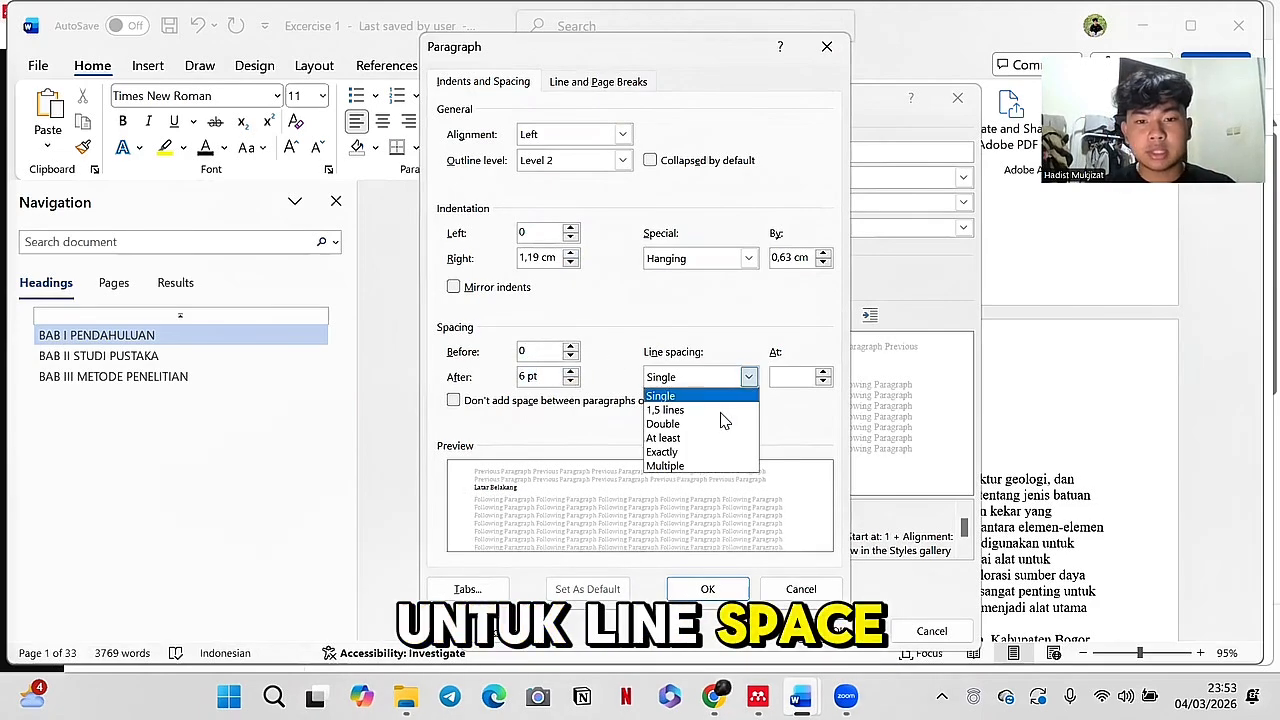
{"action": "left_click", "coordinate": [735, 410]}
{"action": "left_click", "coordinate": [707, 589]}
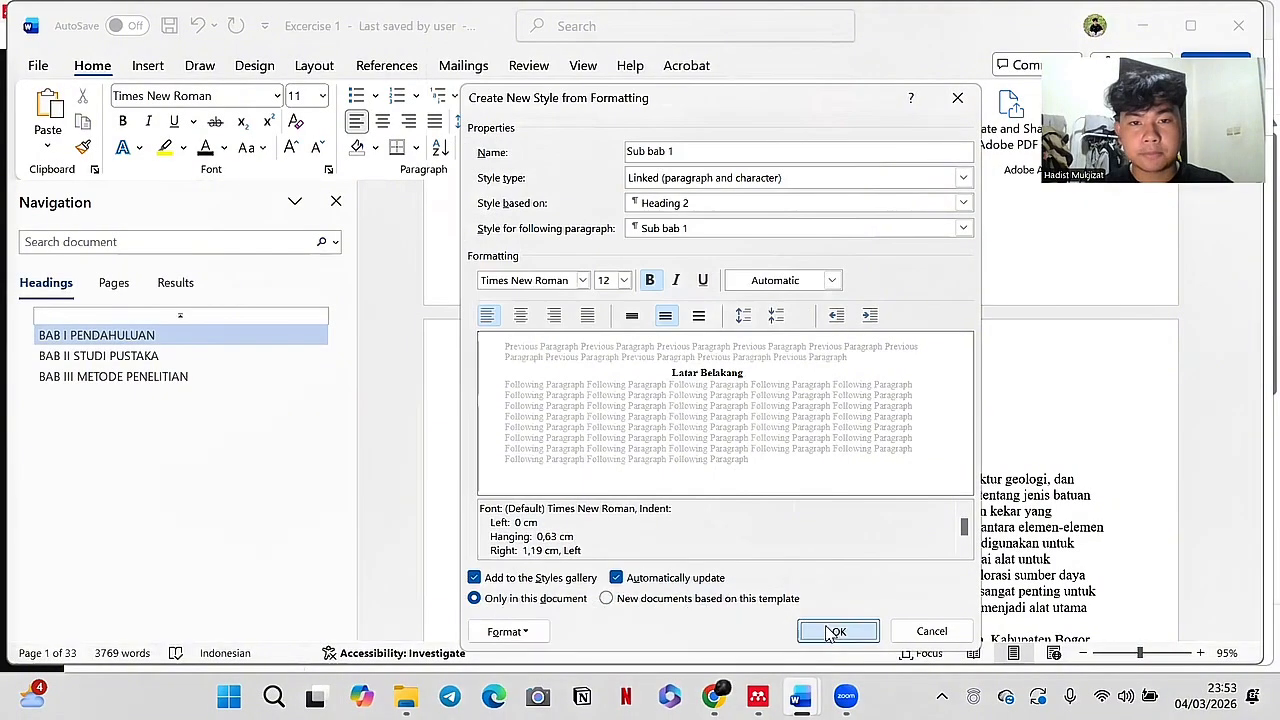
{"action": "left_click", "coordinate": [836, 631]}
Step: Apply the Sub bab 1 style to the "Rumusan Masalah" and "Batasan Masalah" headings
{"action": "scroll", "coordinate": [697, 522], "scroll_direction": "down", "scroll_amount": 10}
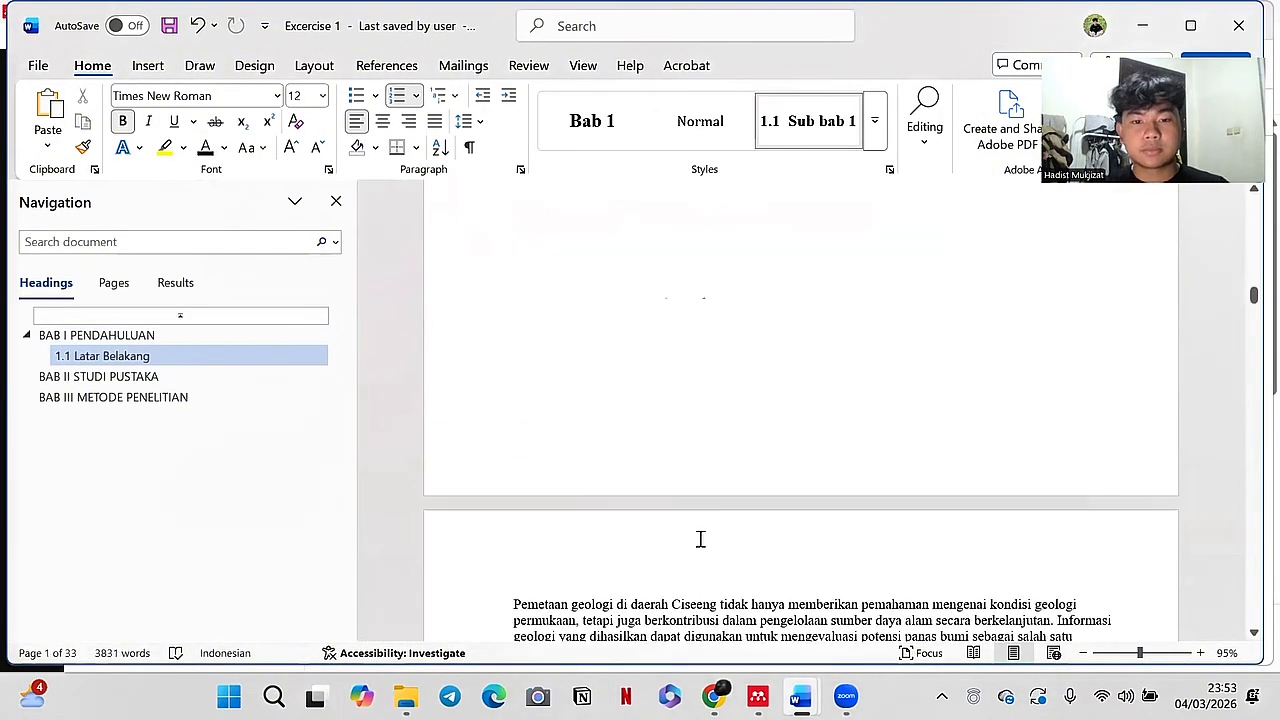
{"action": "scroll", "coordinate": [684, 487], "scroll_direction": "down", "scroll_amount": 1}
{"action": "left_click", "coordinate": [673, 333]}
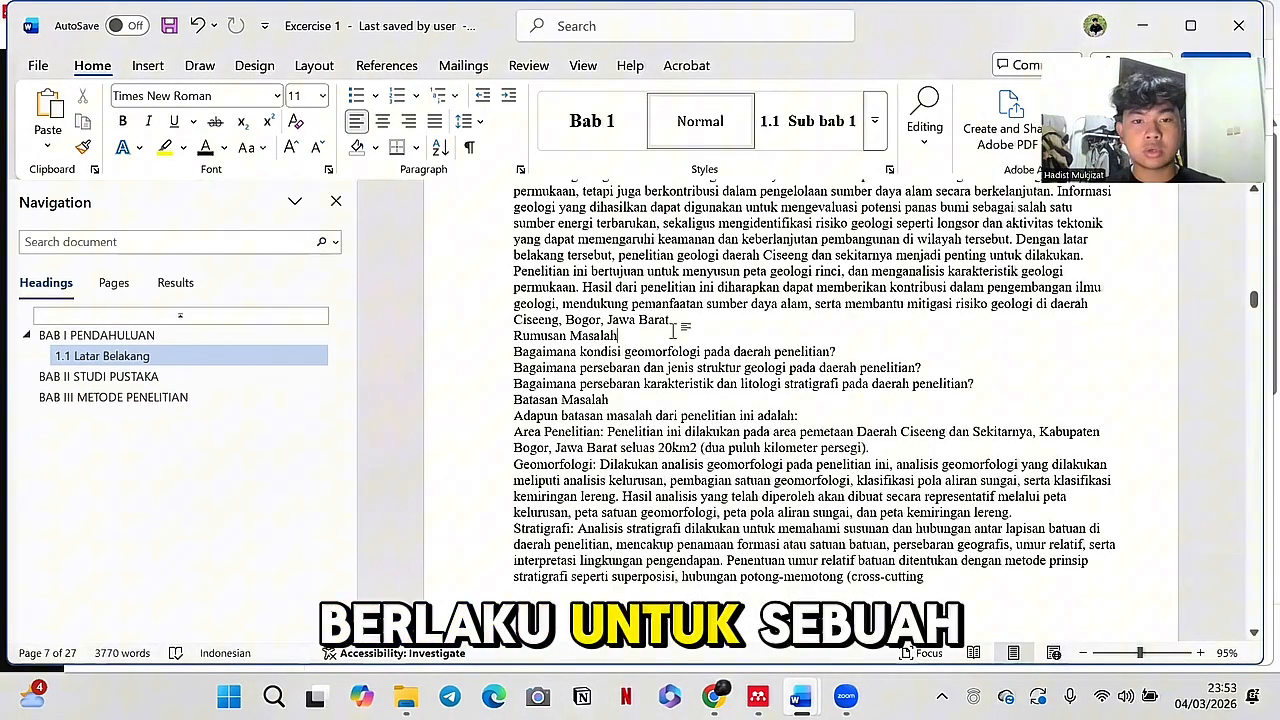
{"action": "left_click", "coordinate": [804, 136]}
{"action": "left_click", "coordinate": [617, 421]}
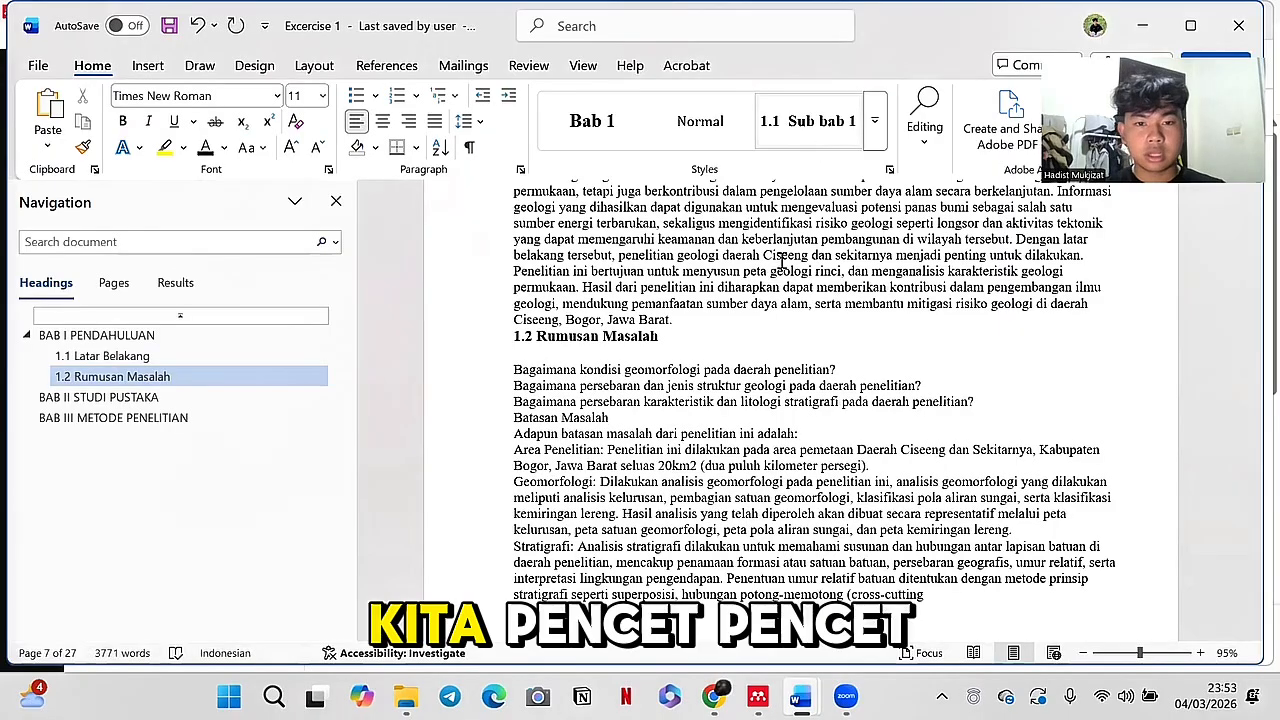
{"action": "left_click", "coordinate": [804, 136]}
Step: Apply the Sub bab 1 style to the "Tujuan" and "Manfaat Penelitian" headings
{"action": "scroll", "coordinate": [726, 407], "scroll_direction": "down", "scroll_amount": 9}
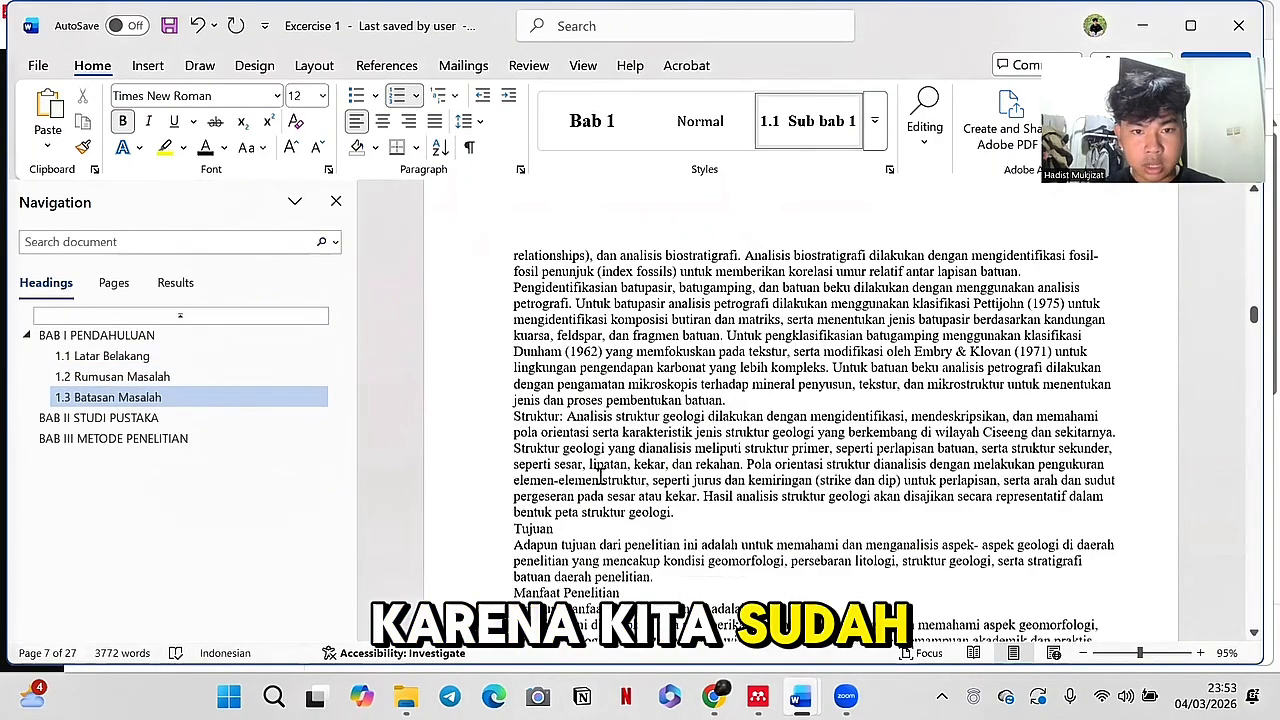
{"action": "left_click", "coordinate": [600, 474]}
{"action": "left_click", "coordinate": [800, 130]}
{"action": "scroll", "coordinate": [700, 400], "scroll_direction": "down", "scroll_amount": 2}
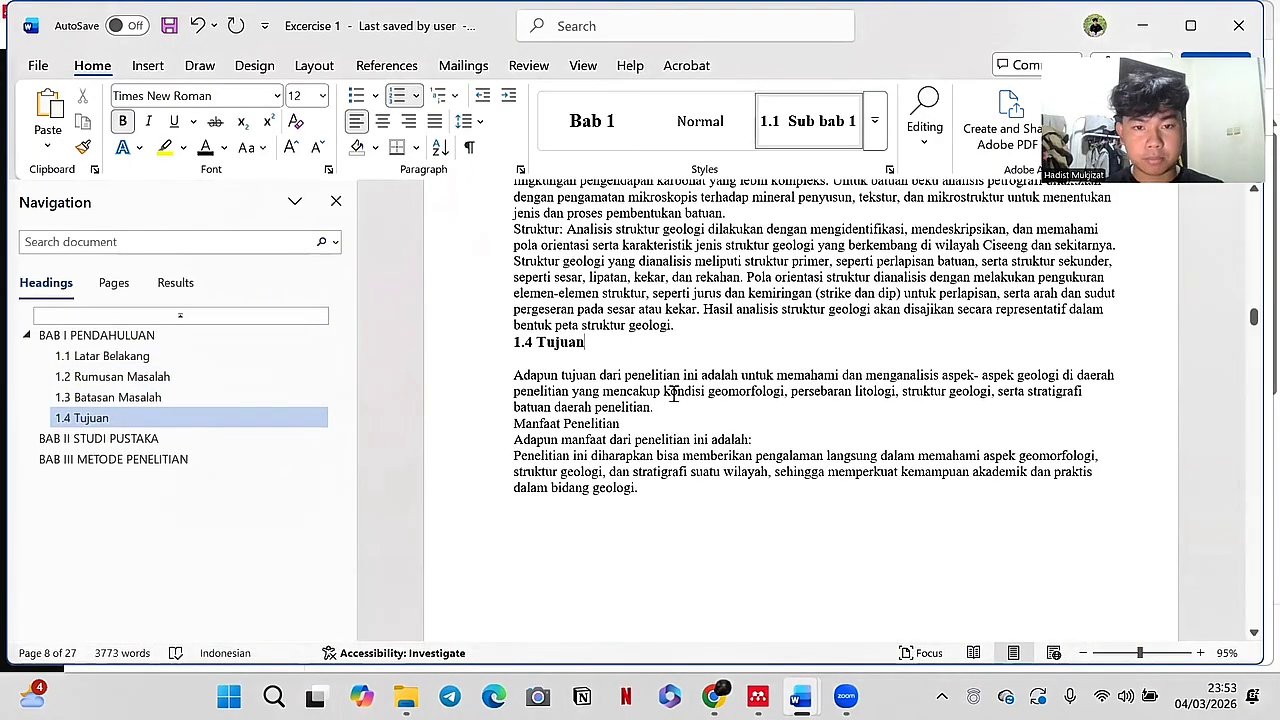
{"action": "left_click", "coordinate": [618, 537]}
{"action": "left_click", "coordinate": [804, 121]}
Step: Apply the Sub bab 1 style to the "Lokasi Penelitian" and "Waktu Pelaksanaan" headings
{"action": "scroll", "coordinate": [765, 360], "scroll_direction": "down", "scroll_amount": 3}
{"action": "scroll", "coordinate": [768, 362], "scroll_direction": "down", "scroll_amount": 8}
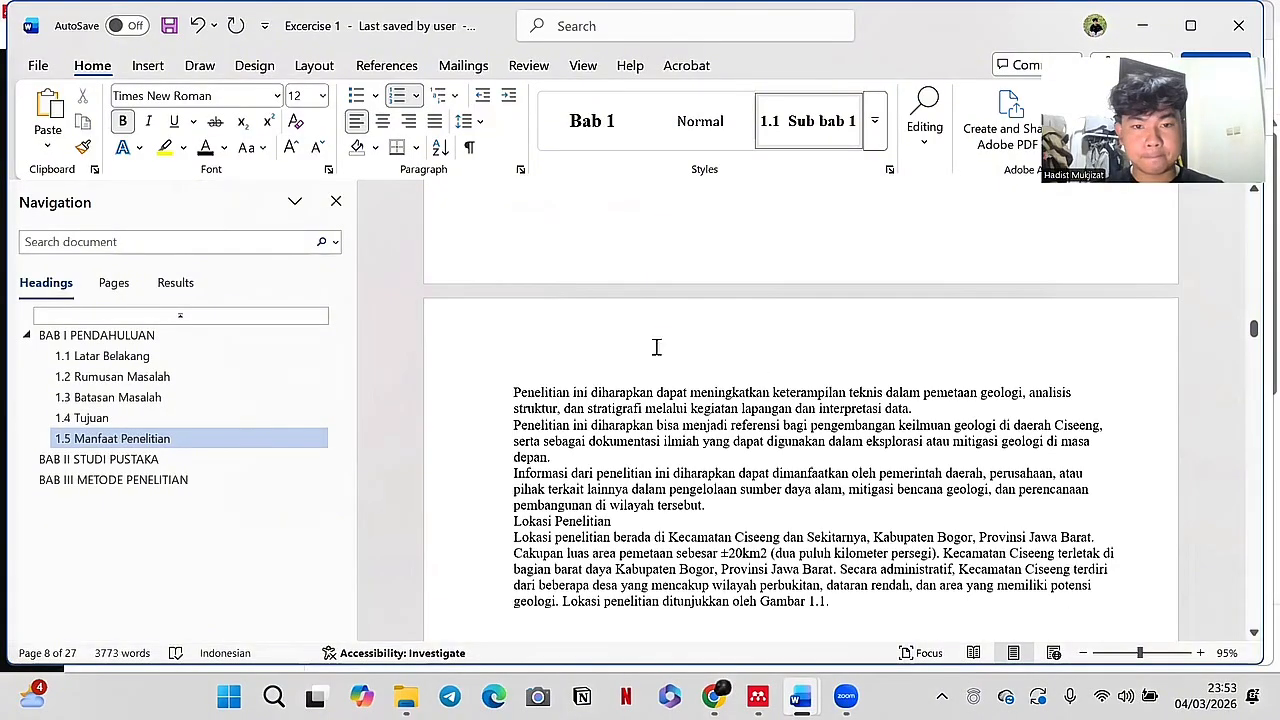
{"action": "scroll", "coordinate": [648, 311], "scroll_direction": "down", "scroll_amount": 2}
{"action": "left_click", "coordinate": [648, 310]}
{"action": "left_click", "coordinate": [781, 142]}
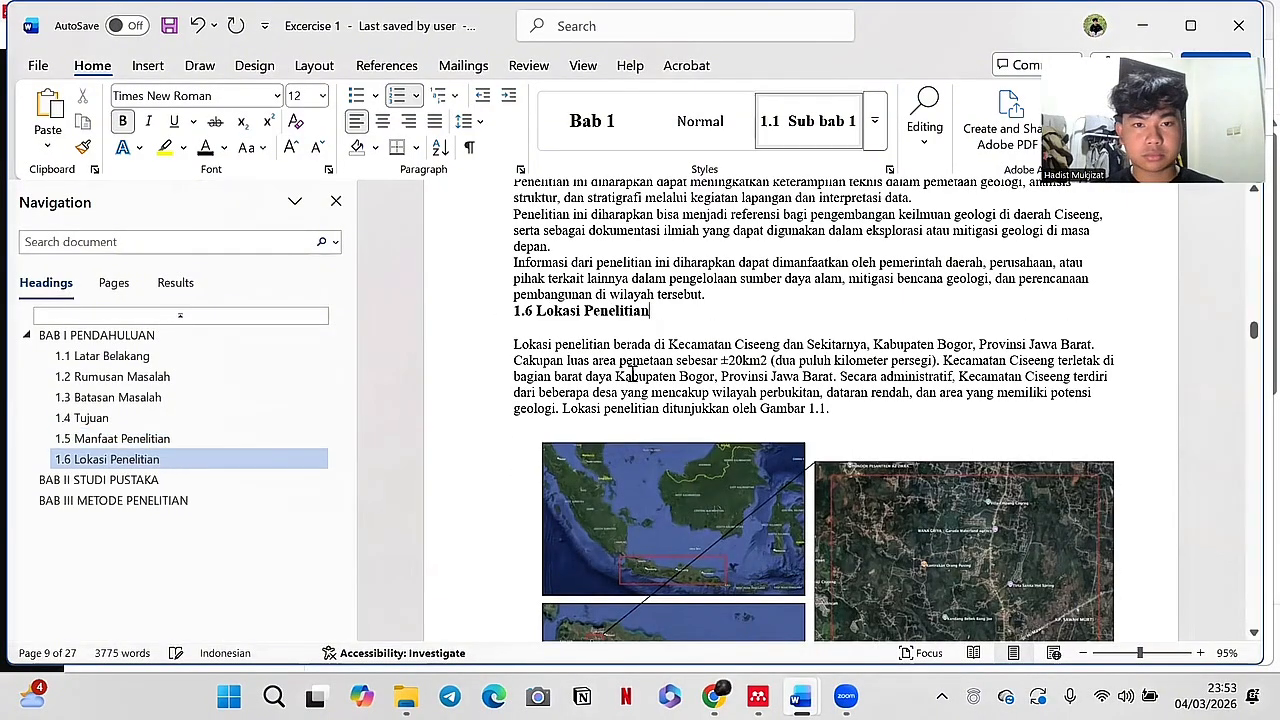
{"action": "scroll", "coordinate": [632, 373], "scroll_direction": "up", "scroll_amount": 2}
{"action": "scroll", "coordinate": [643, 385], "scroll_direction": "down", "scroll_amount": 3}
{"action": "scroll", "coordinate": [645, 390], "scroll_direction": "down", "scroll_amount": 8}
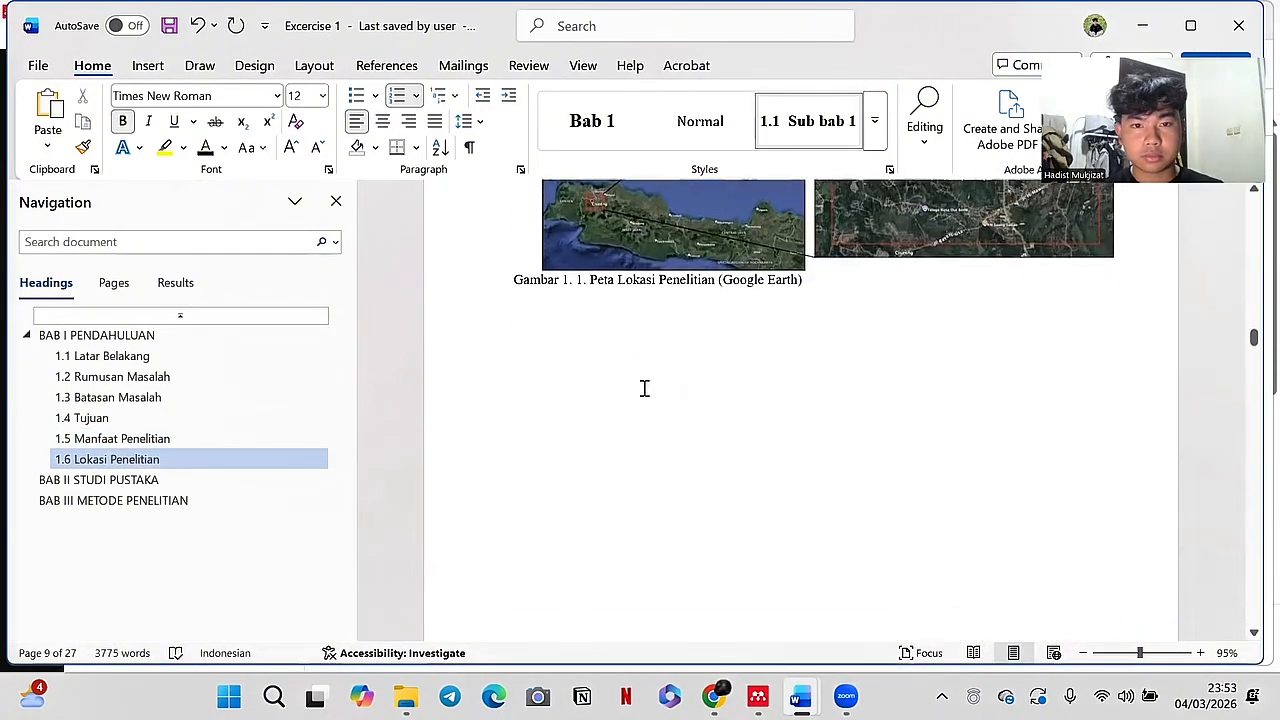
{"action": "scroll", "coordinate": [645, 401], "scroll_direction": "down", "scroll_amount": 2}
{"action": "left_click", "coordinate": [660, 357]}
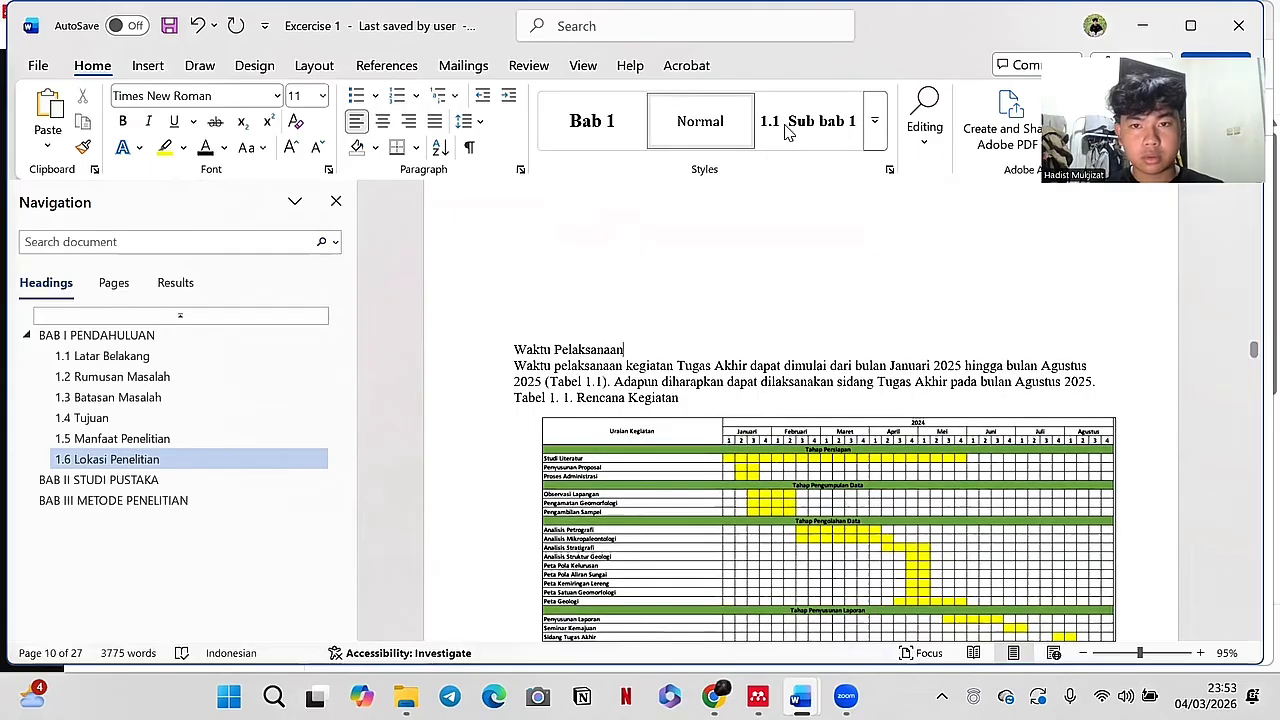
{"action": "left_click", "coordinate": [821, 121]}
Step: Create a new style named "Sub bab 2" from the "Tektonik Regional" heading under BAB II and open its full settings
{"action": "scroll", "coordinate": [722, 437], "scroll_direction": "down", "scroll_amount": 4}
{"action": "scroll", "coordinate": [722, 437], "scroll_direction": "down", "scroll_amount": 5}
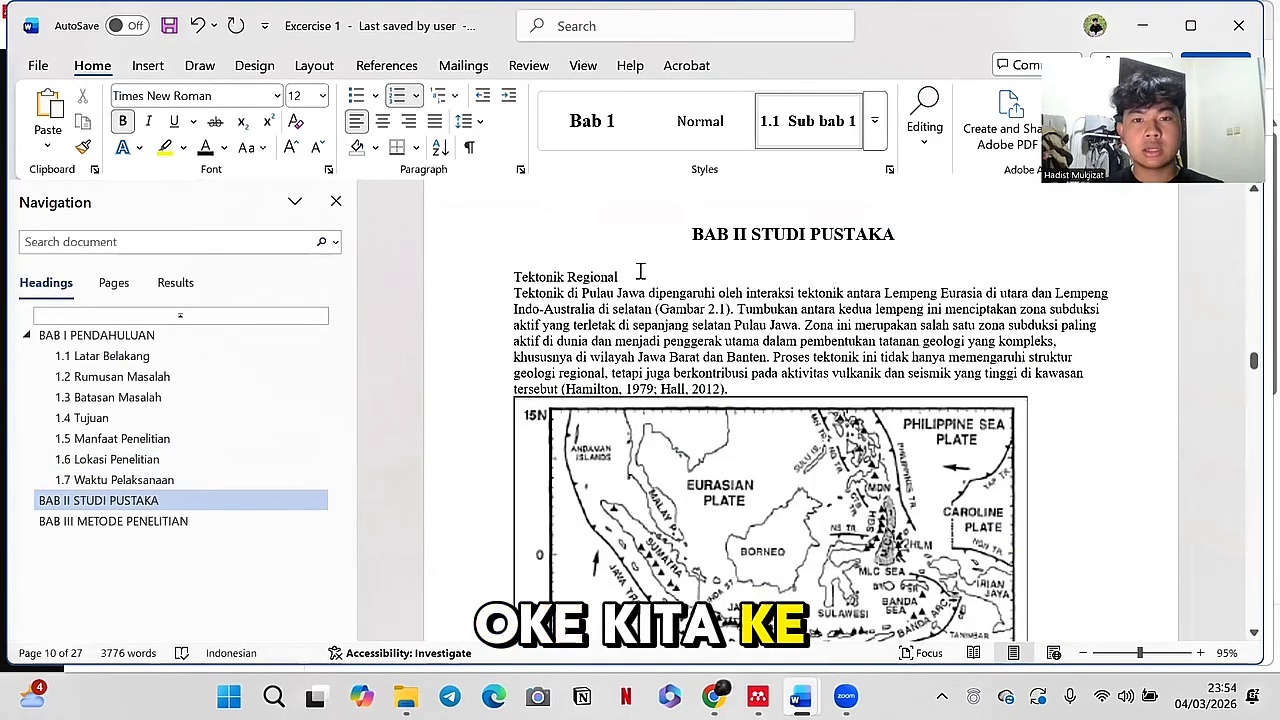
{"action": "left_click", "coordinate": [658, 274]}
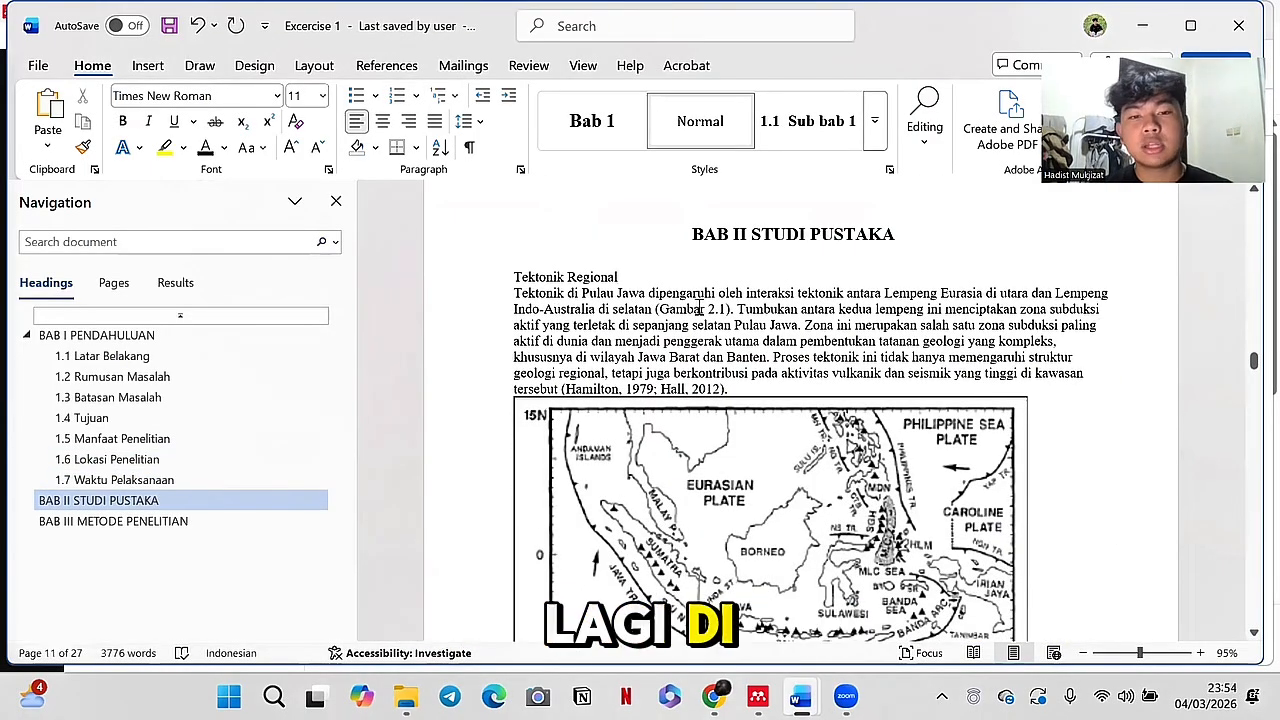
{"action": "left_click", "coordinate": [874, 121]}
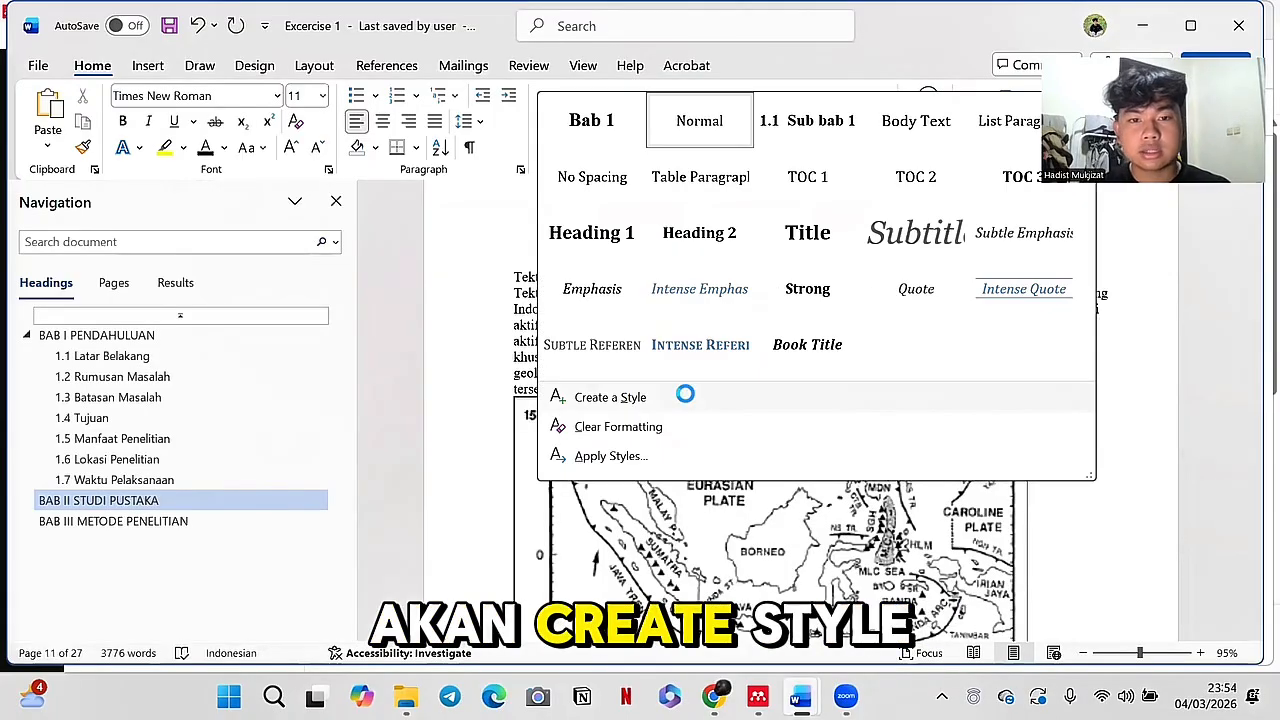
{"action": "left_click", "coordinate": [685, 396]}
{"action": "type", "text": "Sub bab 2"}
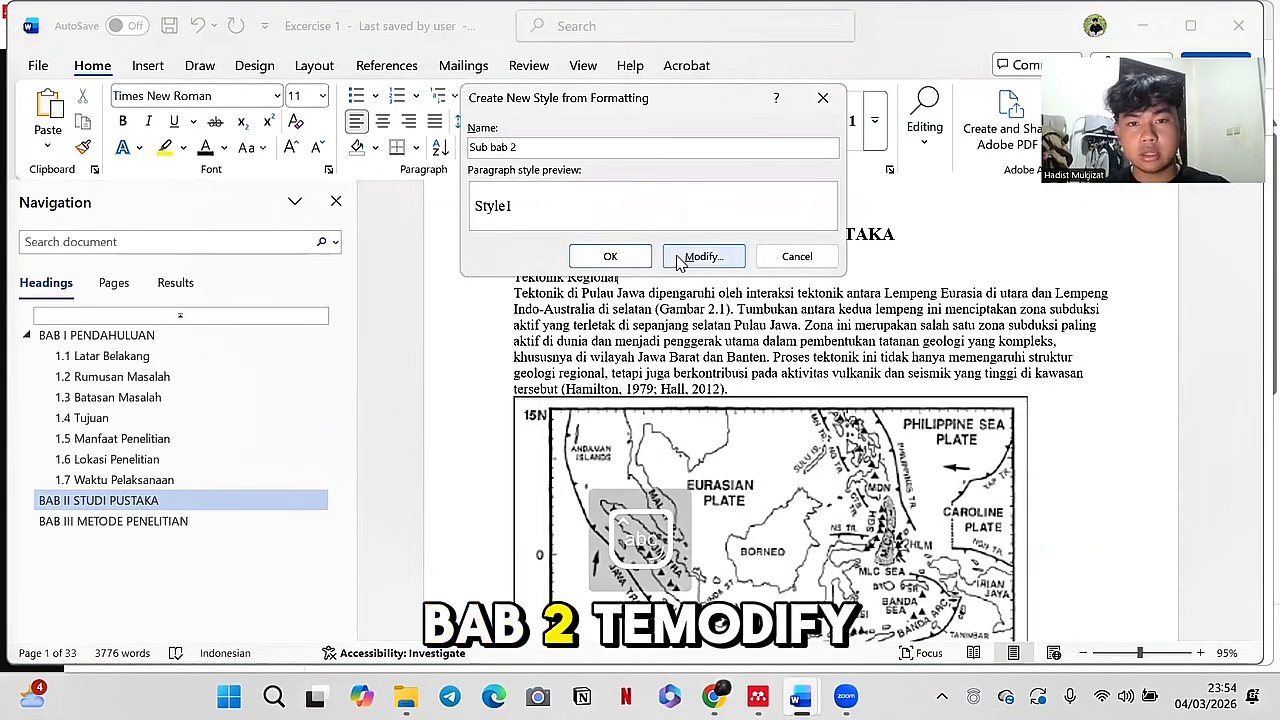
{"action": "left_click", "coordinate": [679, 258]}
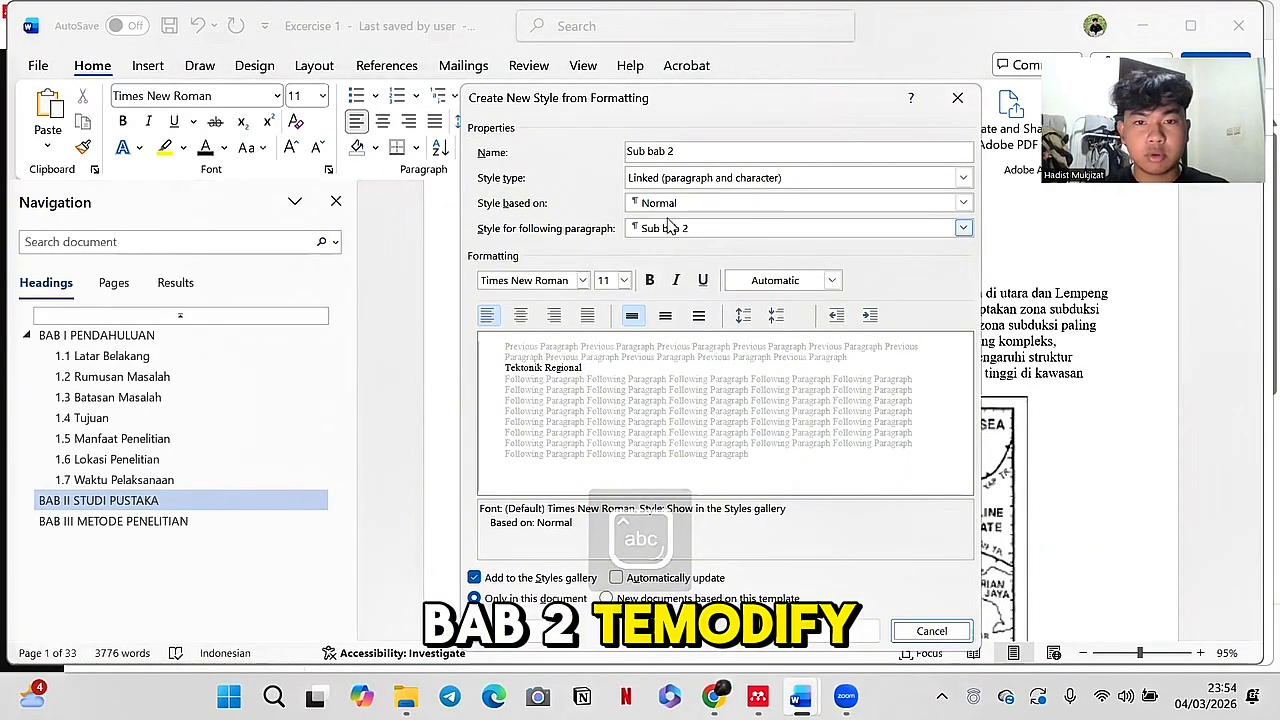
Step: Base the Sub bab 2 style on Heading 2 and let it update automatically
{"action": "left_click", "coordinate": [962, 203]}
{"action": "left_click", "coordinate": [688, 388]}
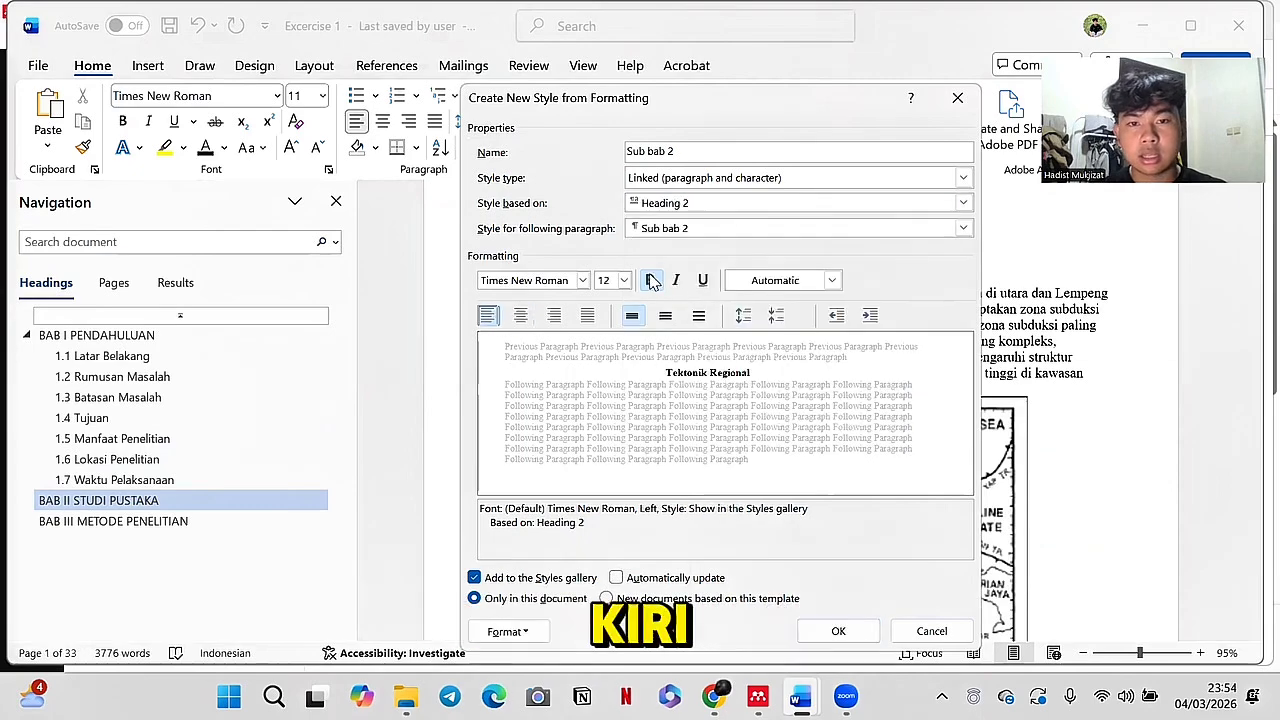
{"action": "left_click", "coordinate": [616, 577]}
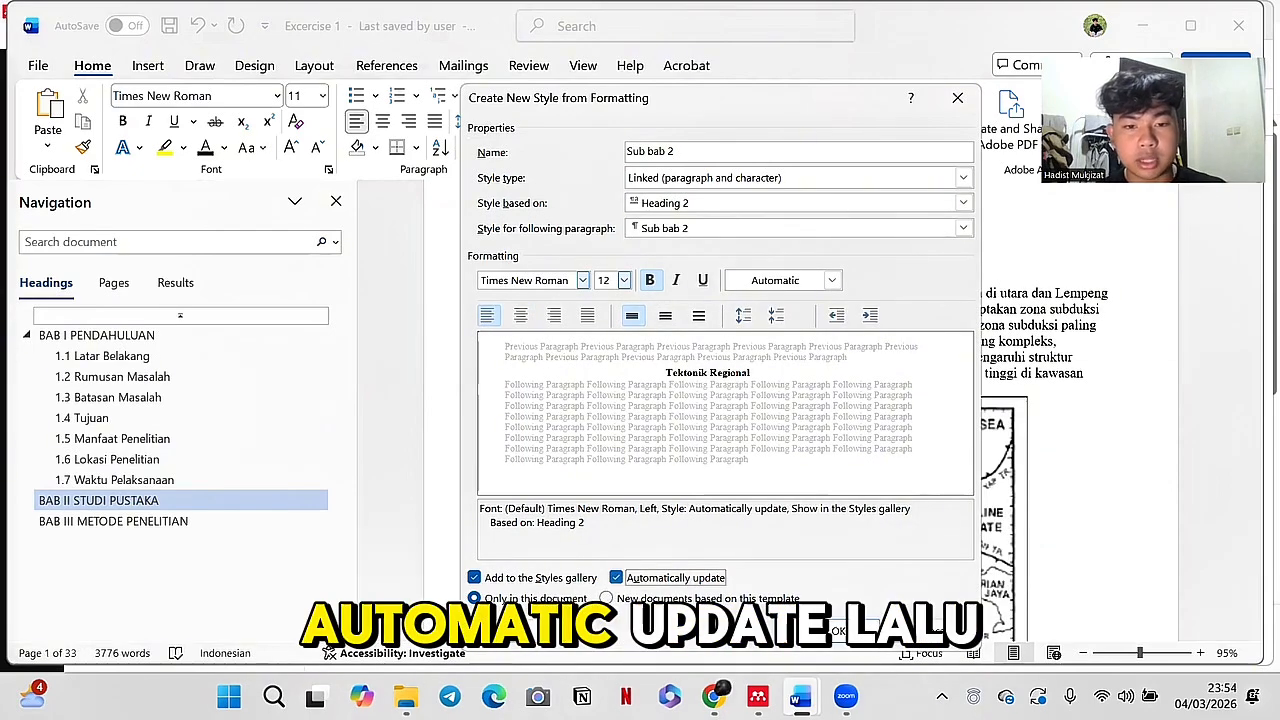
Step: Define a new number format of 2.1 for the Sub bab 2 style and assign it
{"action": "left_click", "coordinate": [508, 631]}
{"action": "left_click", "coordinate": [533, 559]}
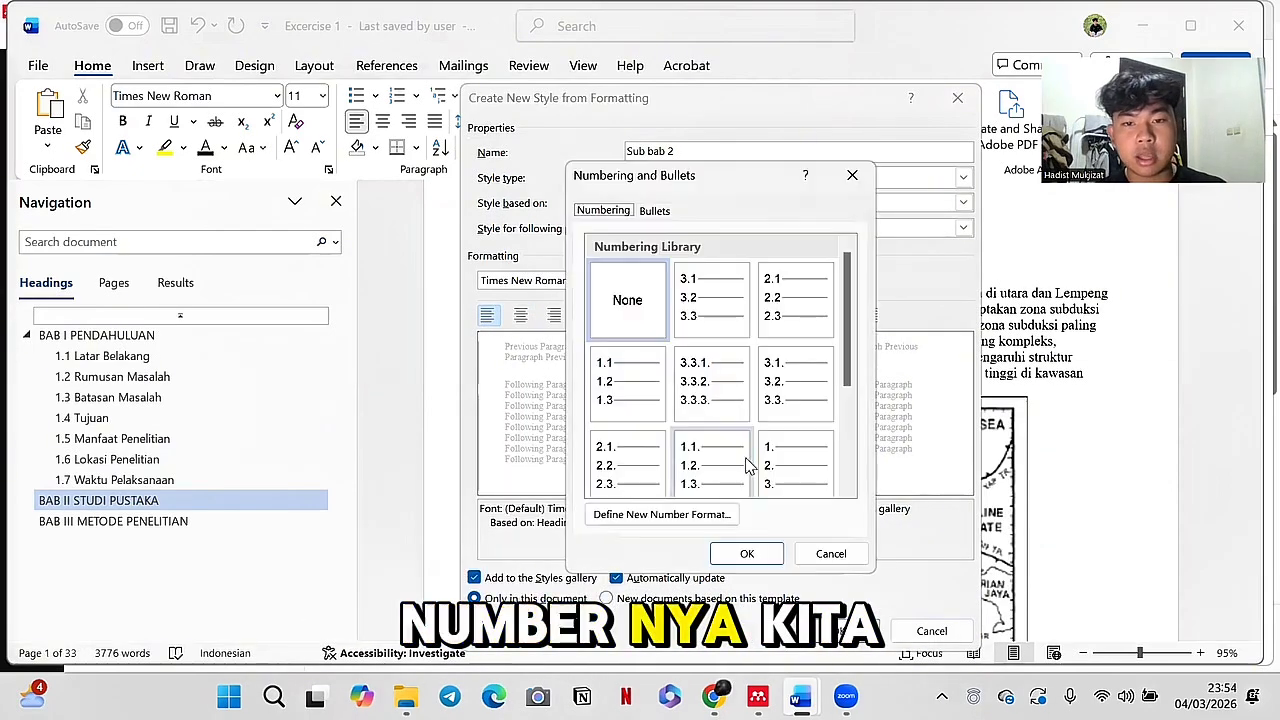
{"action": "left_click", "coordinate": [660, 514]}
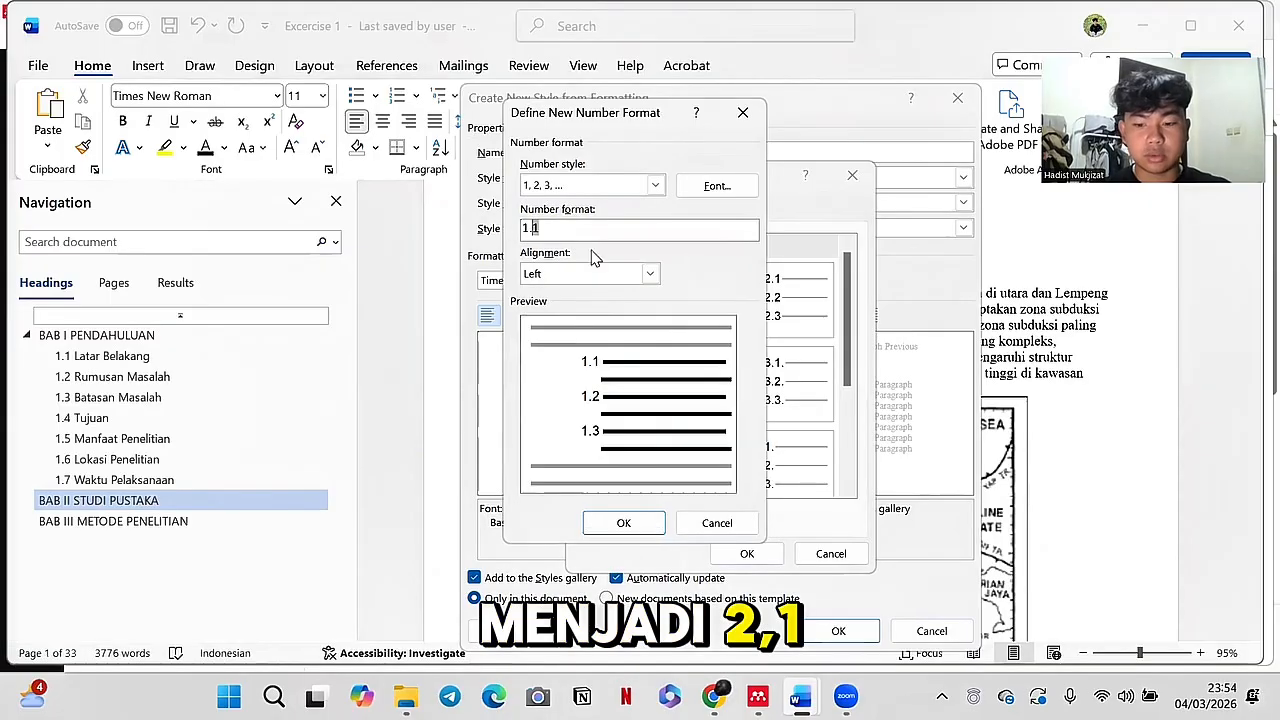
{"action": "key", "text": "Left"}
{"action": "key", "text": "BackSpace"}
{"action": "left_click", "coordinate": [623, 523]}
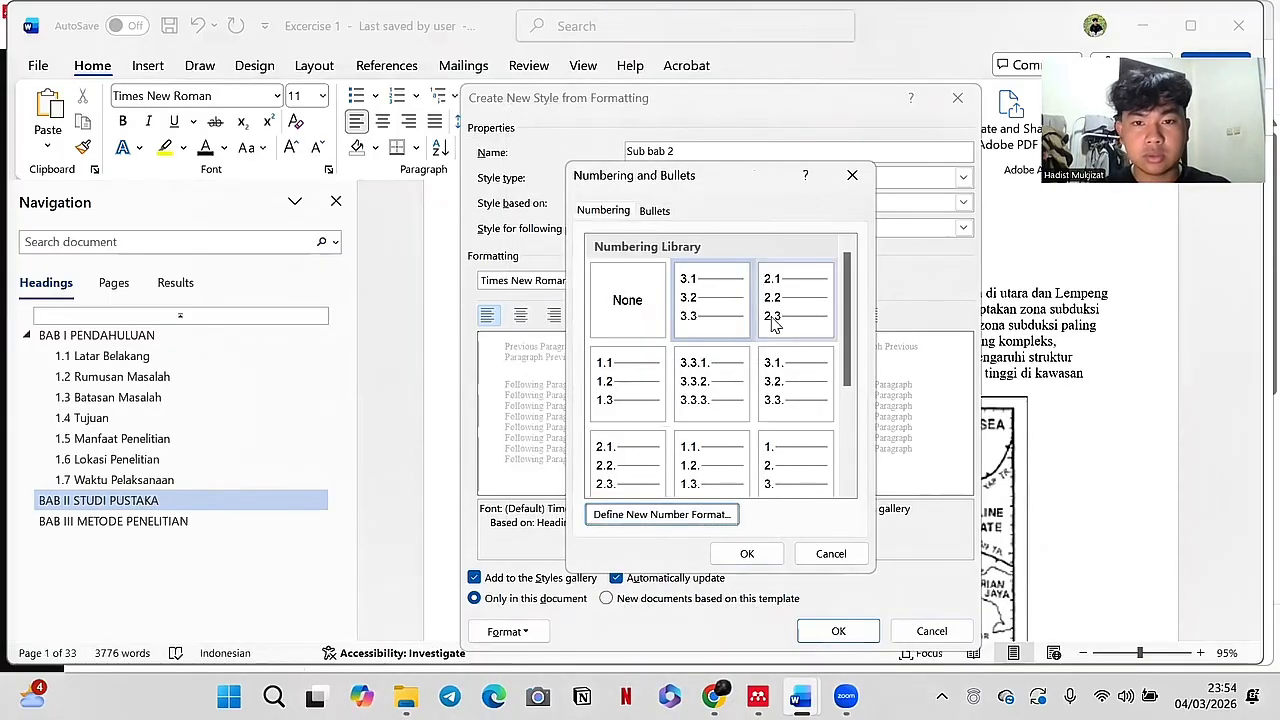
{"action": "left_click", "coordinate": [766, 553]}
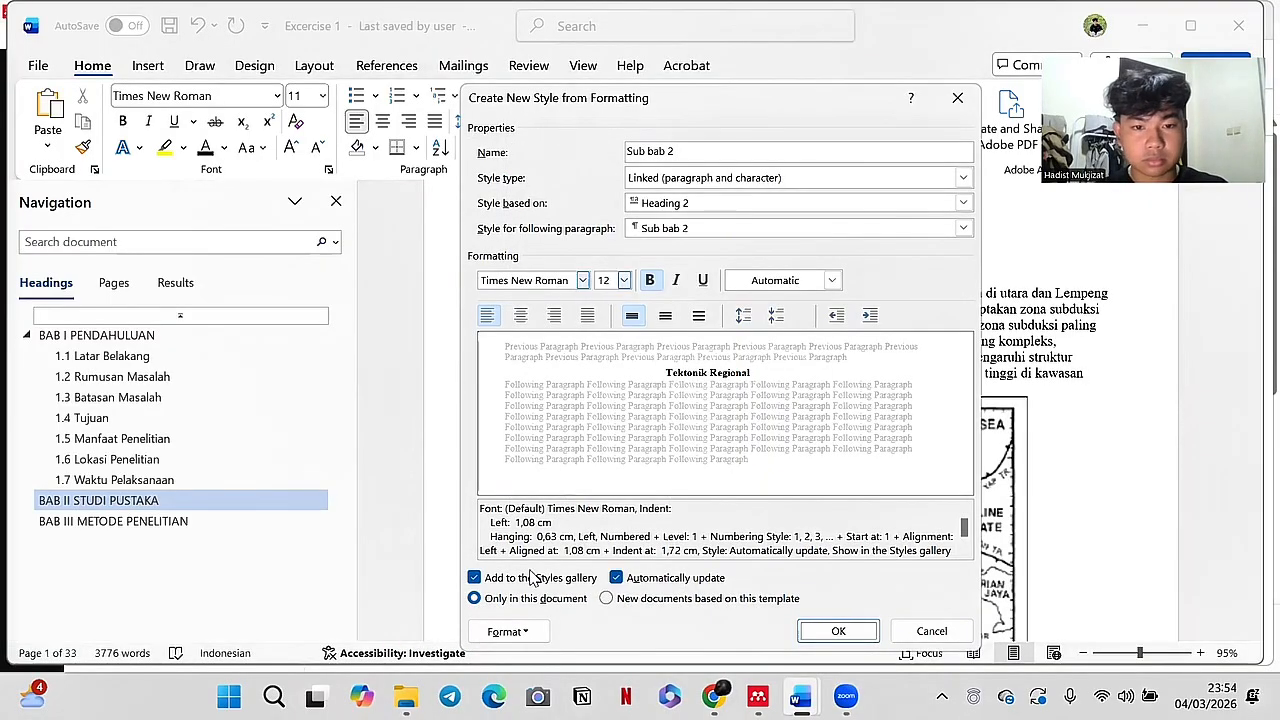
{"action": "left_click", "coordinate": [491, 635]}
{"action": "left_click", "coordinate": [557, 457]}
{"action": "left_click", "coordinate": [737, 484]}
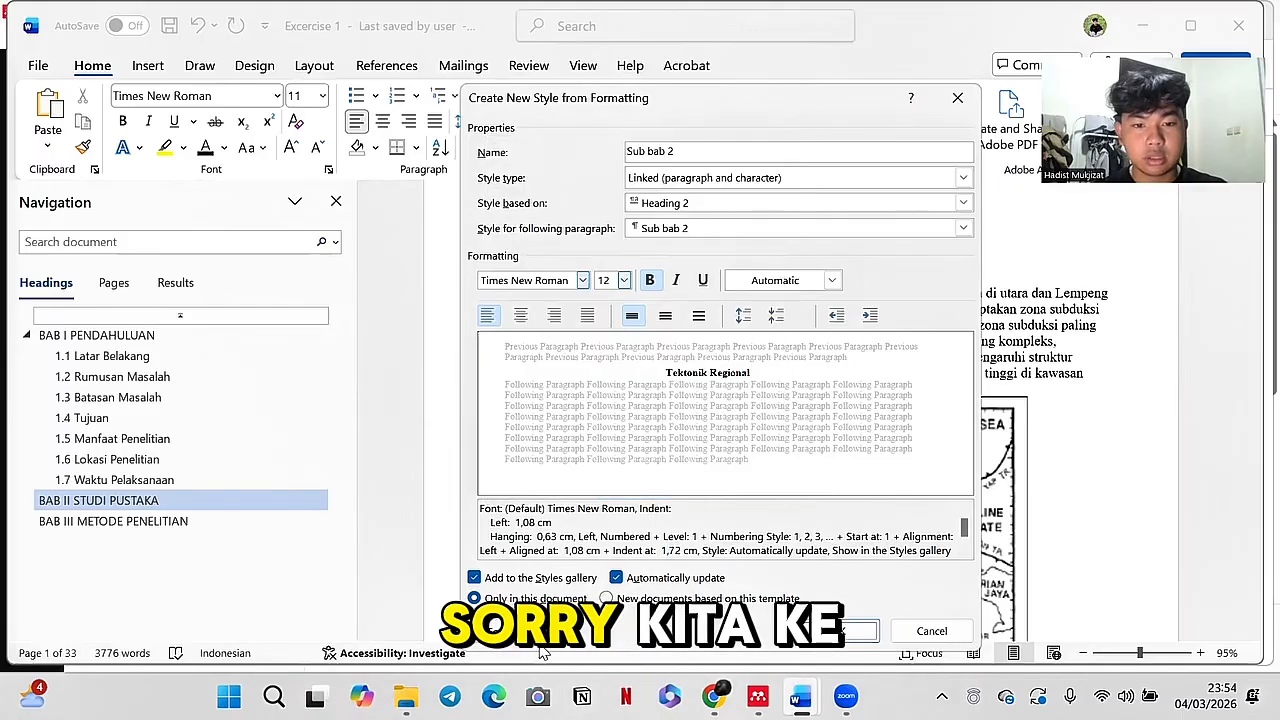
Step: Give the Sub bab 2 style a left indent of 0, spacing of 0 before and 6 pt after, and 1.5 line spacing, and save it
{"action": "left_click", "coordinate": [530, 635]}
{"action": "left_click", "coordinate": [540, 517]}
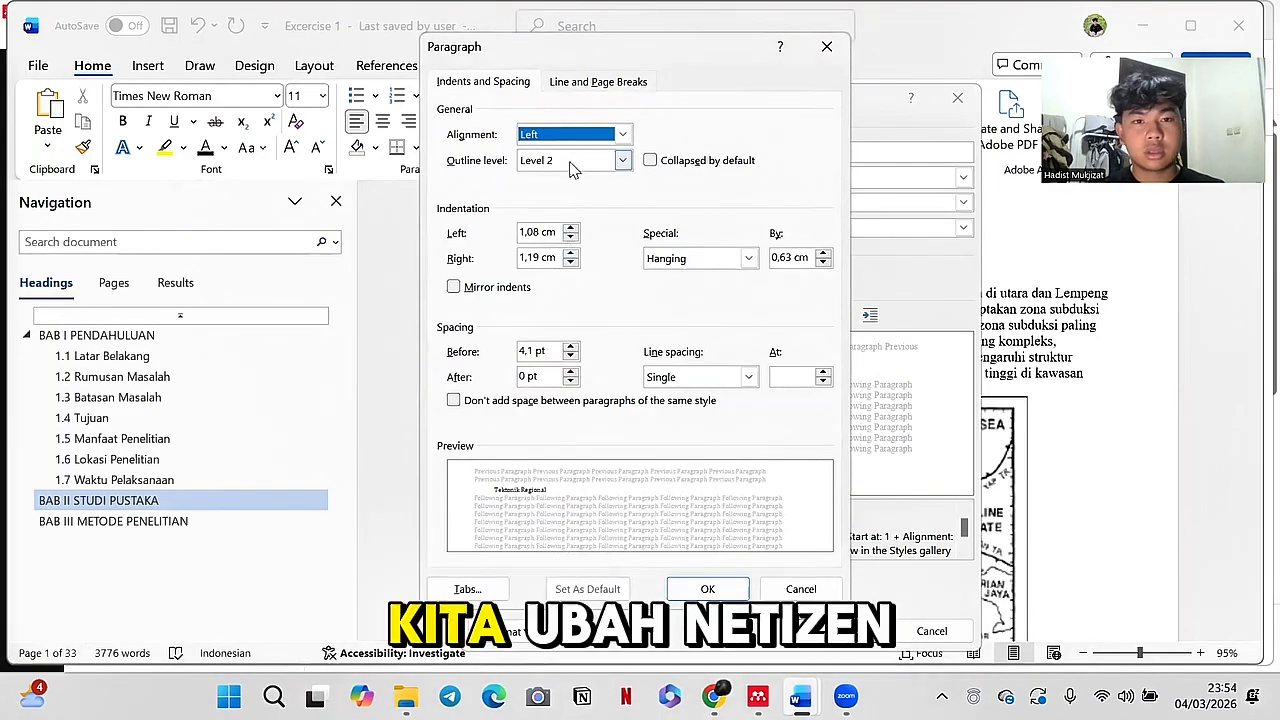
{"action": "left_click", "coordinate": [551, 377]}
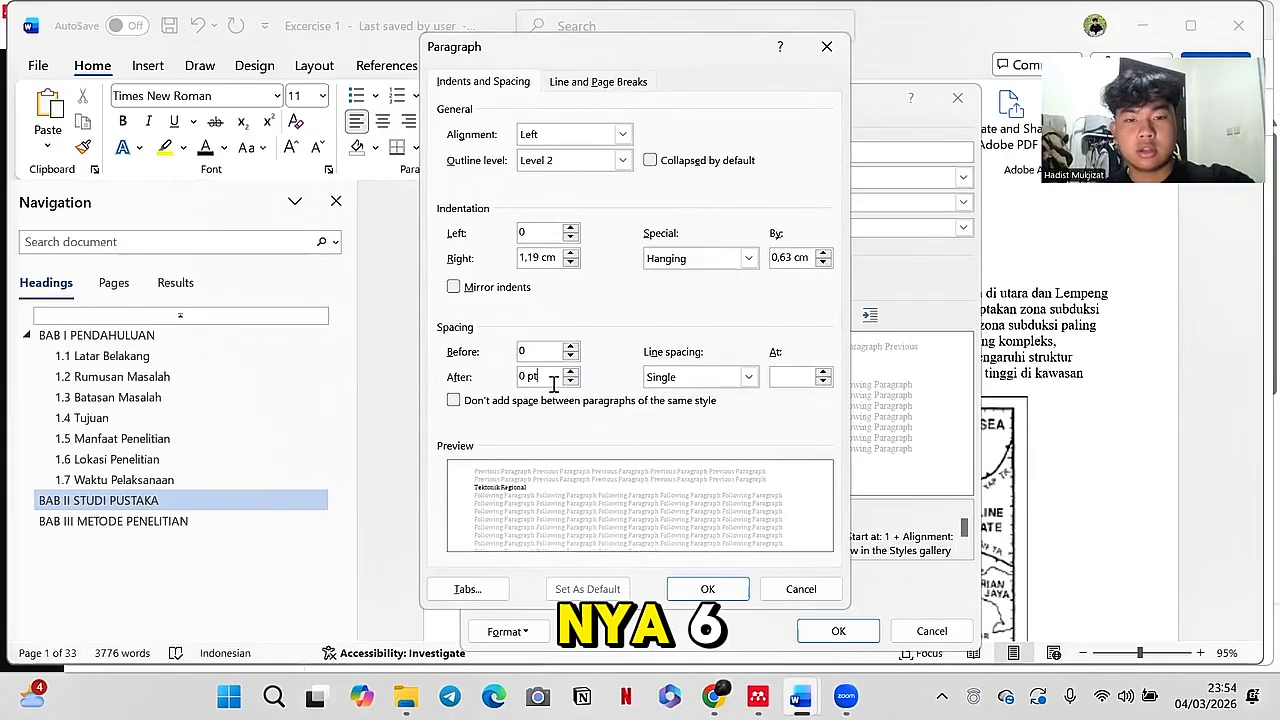
{"action": "left_click", "coordinate": [571, 372]}
{"action": "left_click", "coordinate": [748, 377]}
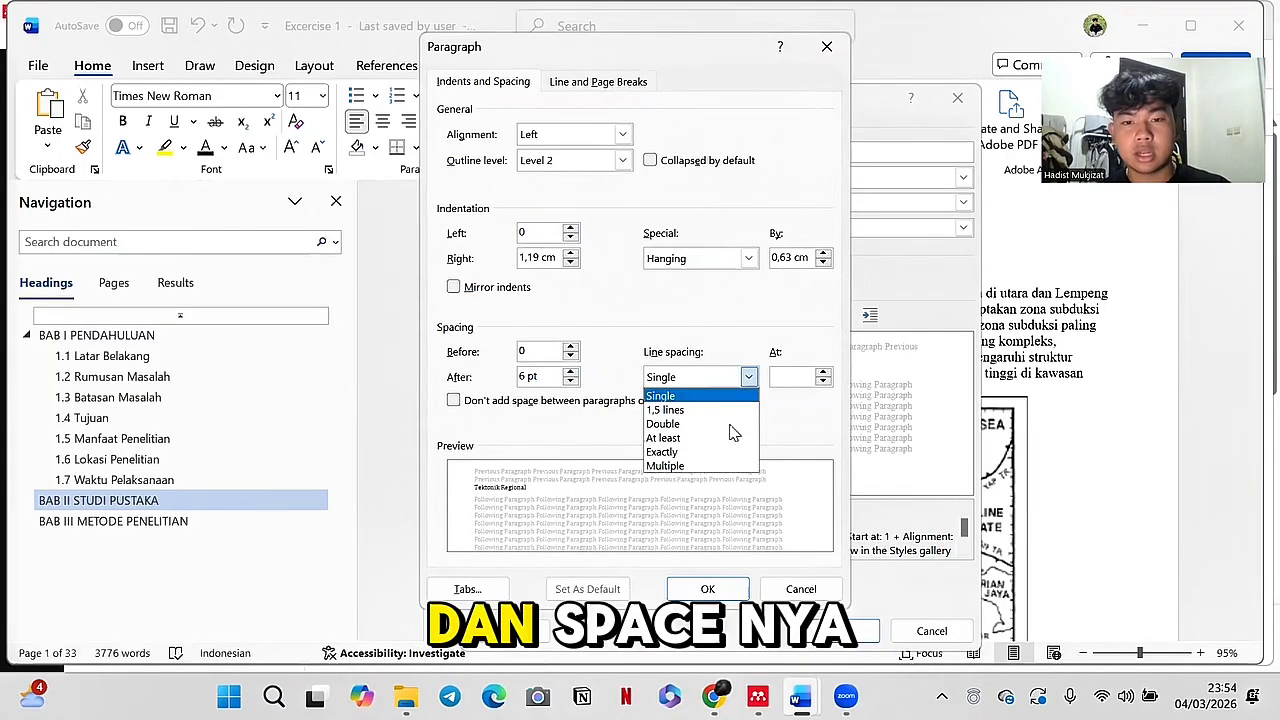
{"action": "left_click", "coordinate": [733, 409]}
{"action": "left_click", "coordinate": [707, 589]}
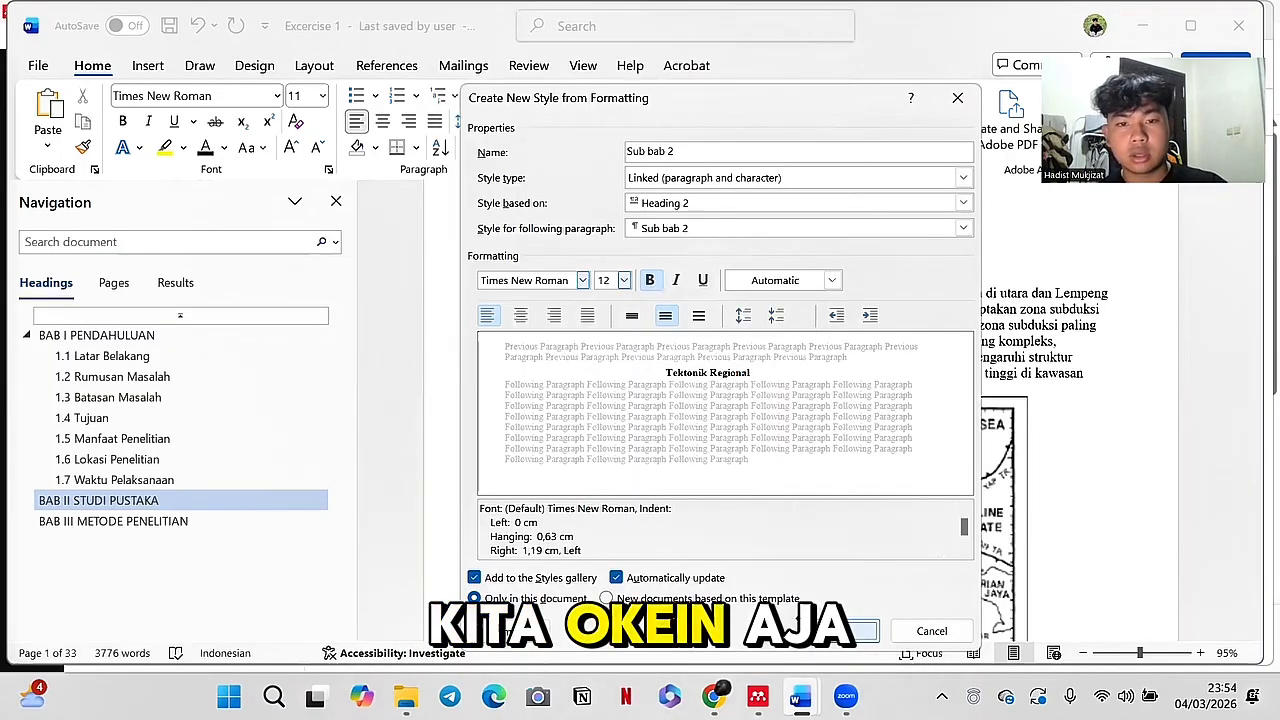
{"action": "left_click", "coordinate": [845, 631]}
Step: Apply the Sub bab 2 style to the "Fisiografi dan Geomorfologi Regional" and "Struktur Regional" headings
{"action": "scroll", "coordinate": [703, 491], "scroll_direction": "down", "scroll_amount": 10}
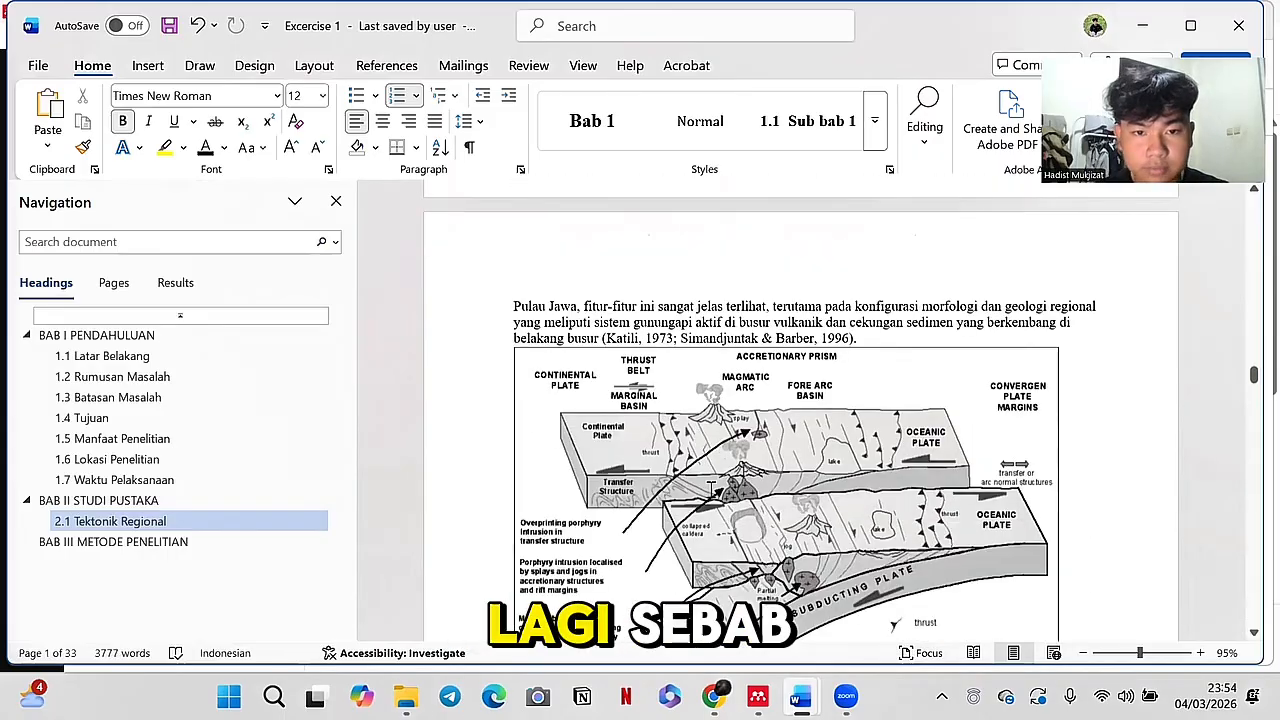
{"action": "scroll", "coordinate": [709, 488], "scroll_direction": "down", "scroll_amount": 3}
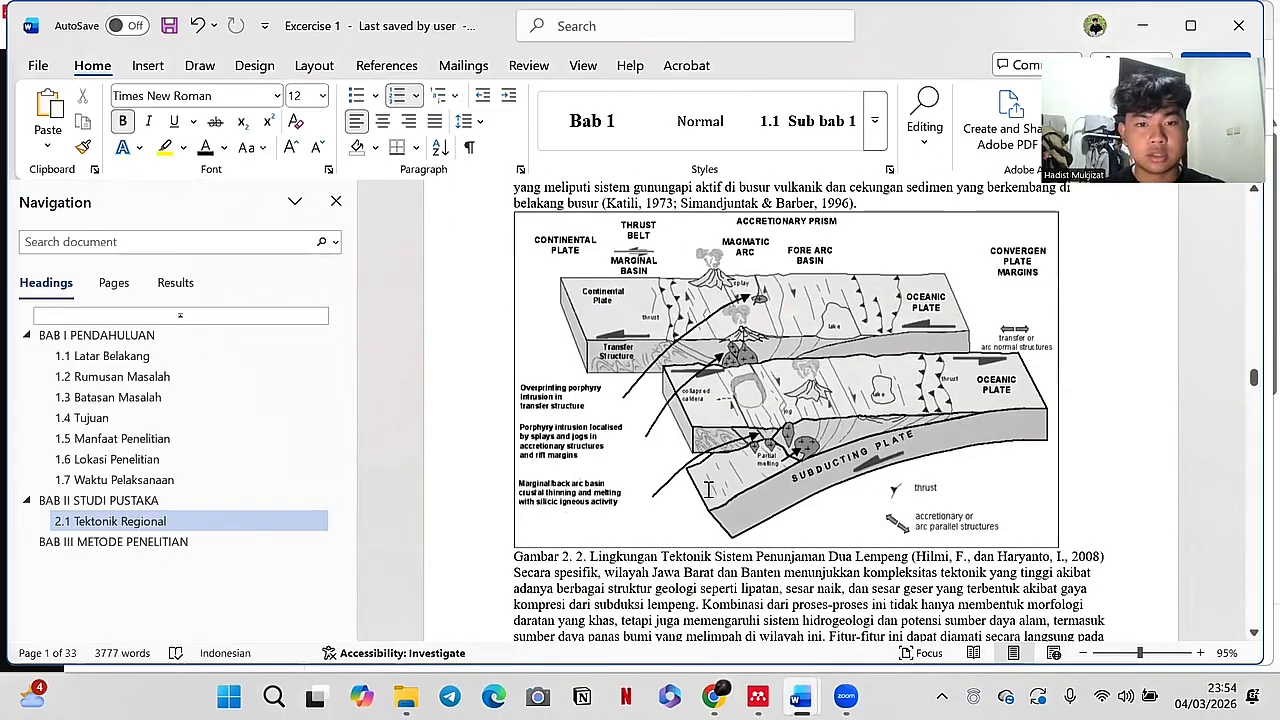
{"action": "left_click", "coordinate": [874, 121]}
{"action": "left_click", "coordinate": [946, 122]}
{"action": "scroll", "coordinate": [711, 431], "scroll_direction": "down", "scroll_amount": 10}
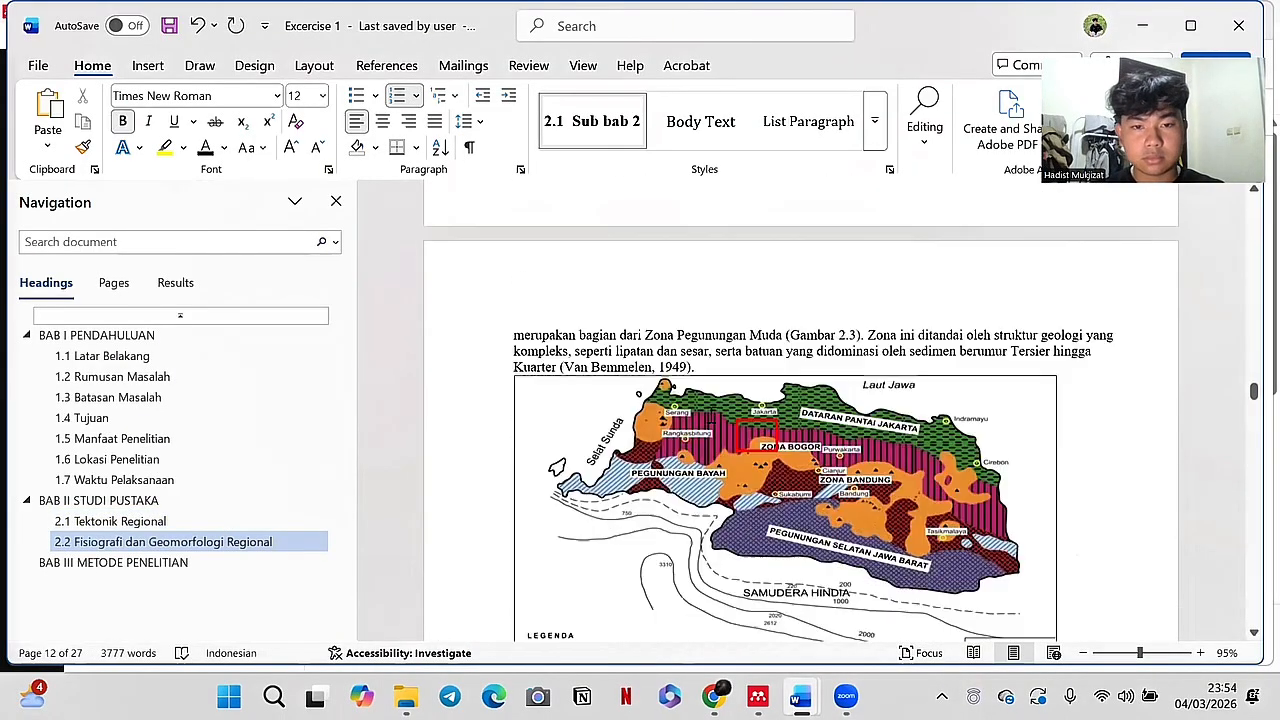
{"action": "scroll", "coordinate": [711, 419], "scroll_direction": "down", "scroll_amount": 5}
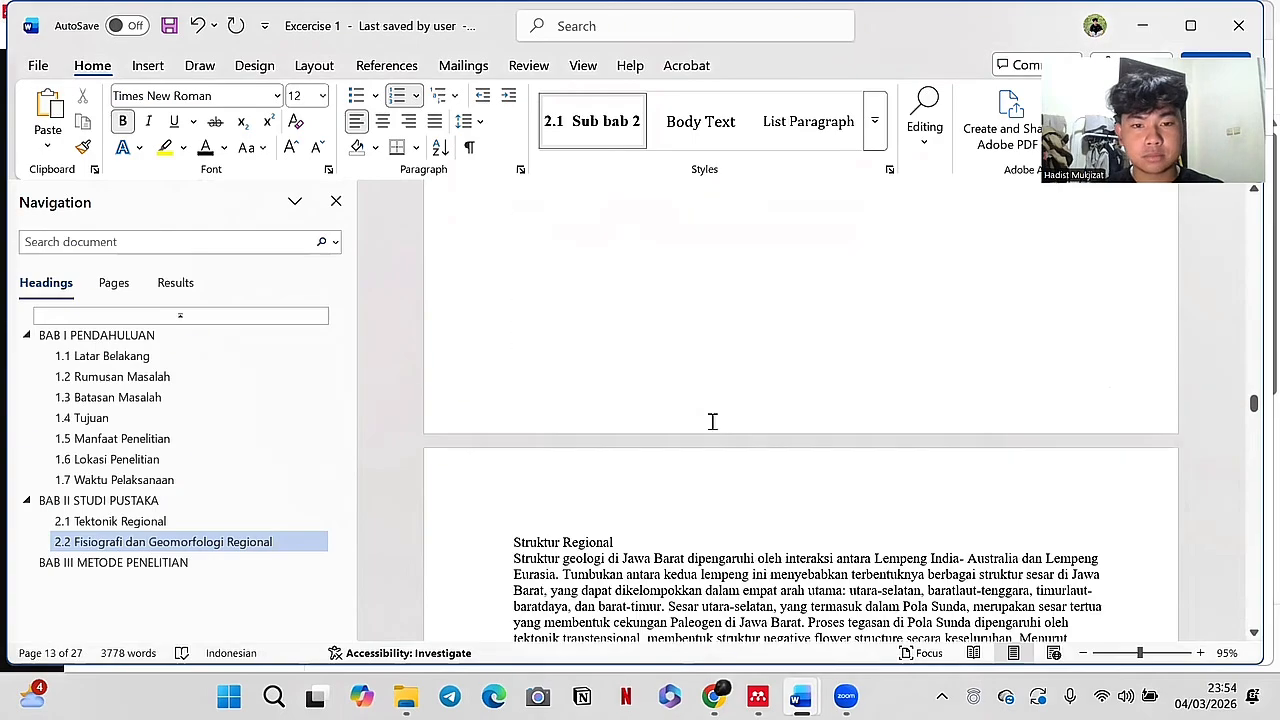
{"action": "left_click", "coordinate": [622, 145]}
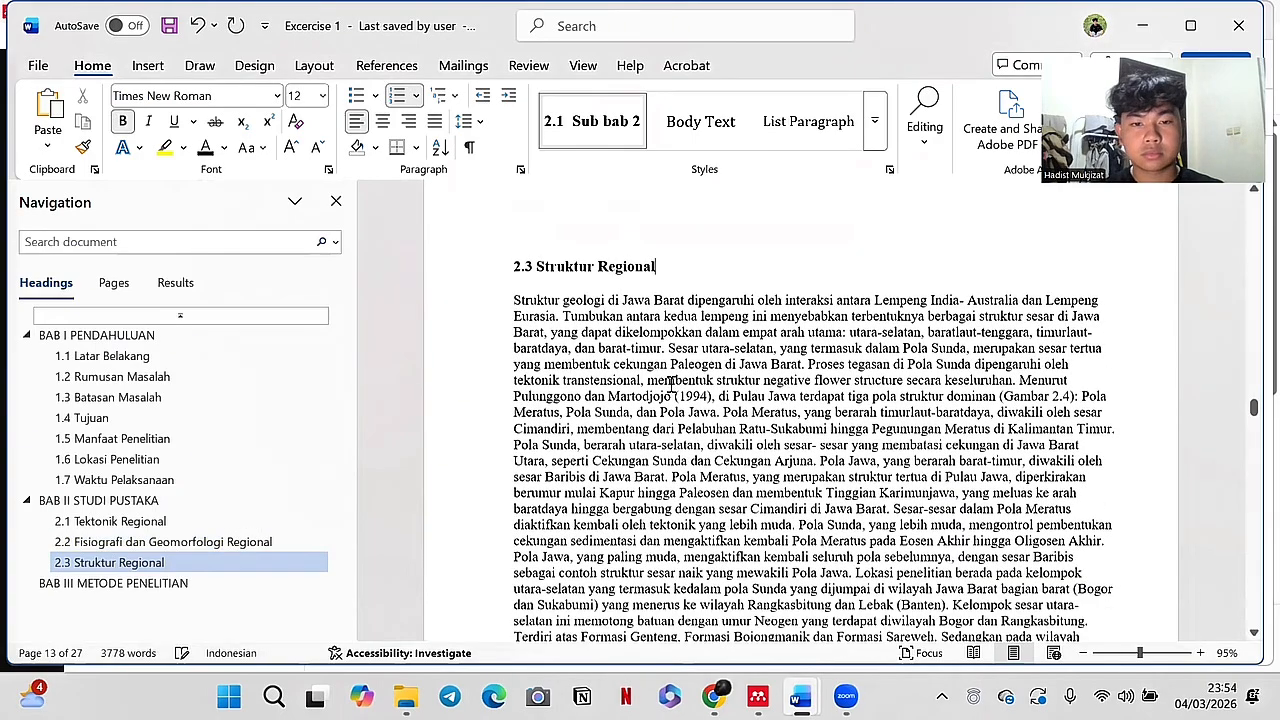
Step: Apply the Sub bab 2 style to the "Sratigrafi Regional" heading
{"action": "scroll", "coordinate": [660, 410], "scroll_direction": "down", "scroll_amount": 5}
{"action": "scroll", "coordinate": [658, 417], "scroll_direction": "down", "scroll_amount": 5}
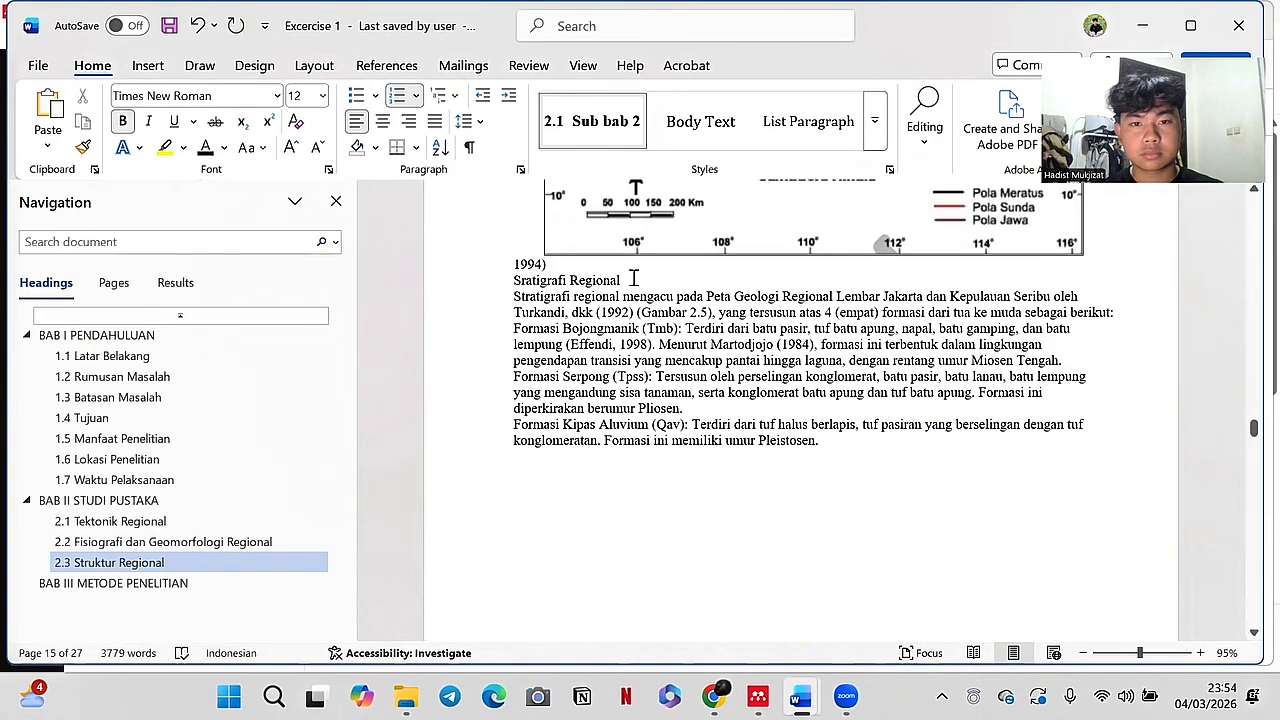
{"action": "left_click", "coordinate": [668, 212]}
{"action": "left_click", "coordinate": [592, 121]}
Step: Create a new style named "Sub bab 3" from the "Tahap Persiapan" heading under BAB III and open its full settings
{"action": "scroll", "coordinate": [676, 390], "scroll_direction": "down", "scroll_amount": 10}
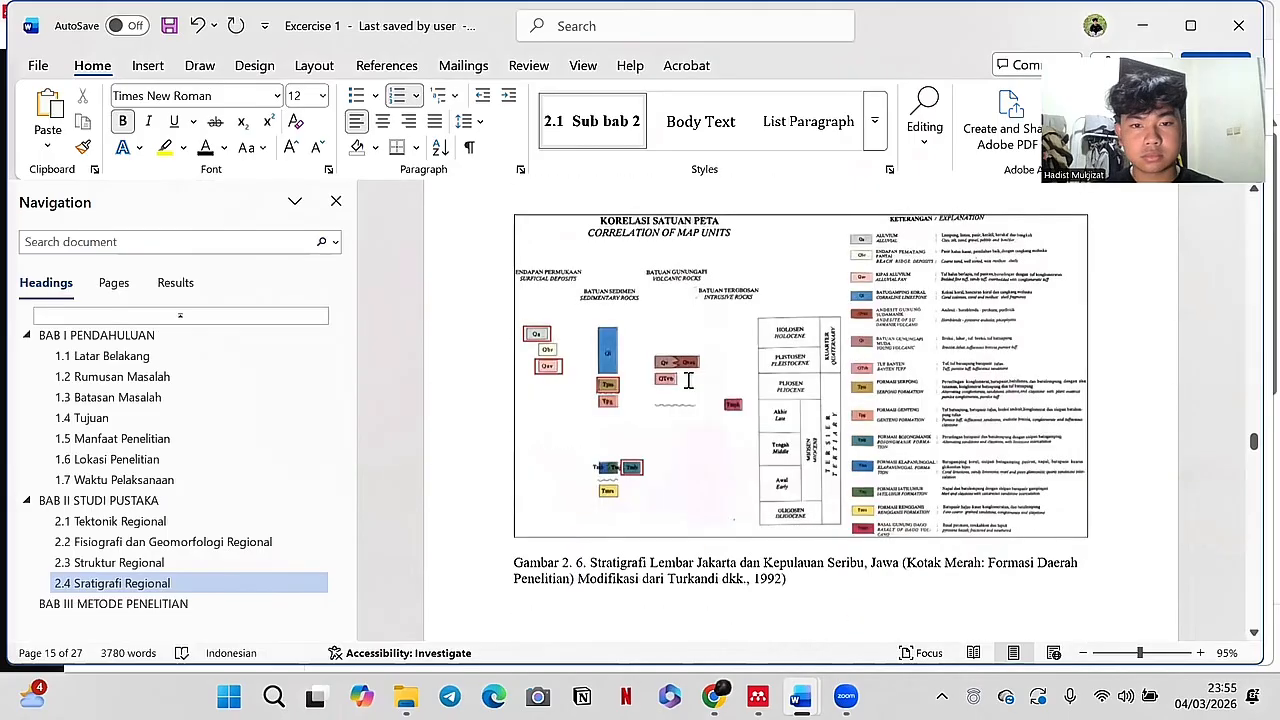
{"action": "scroll", "coordinate": [664, 384], "scroll_direction": "down", "scroll_amount": 3}
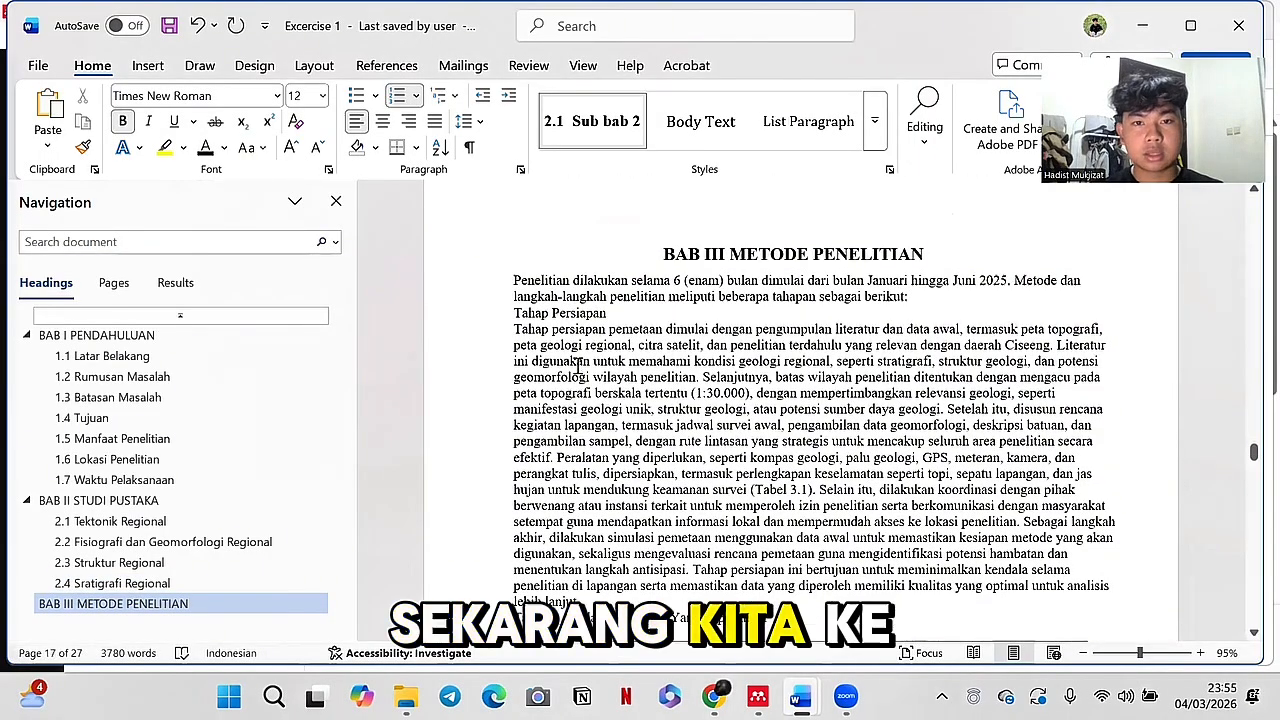
{"action": "left_click", "coordinate": [625, 358]}
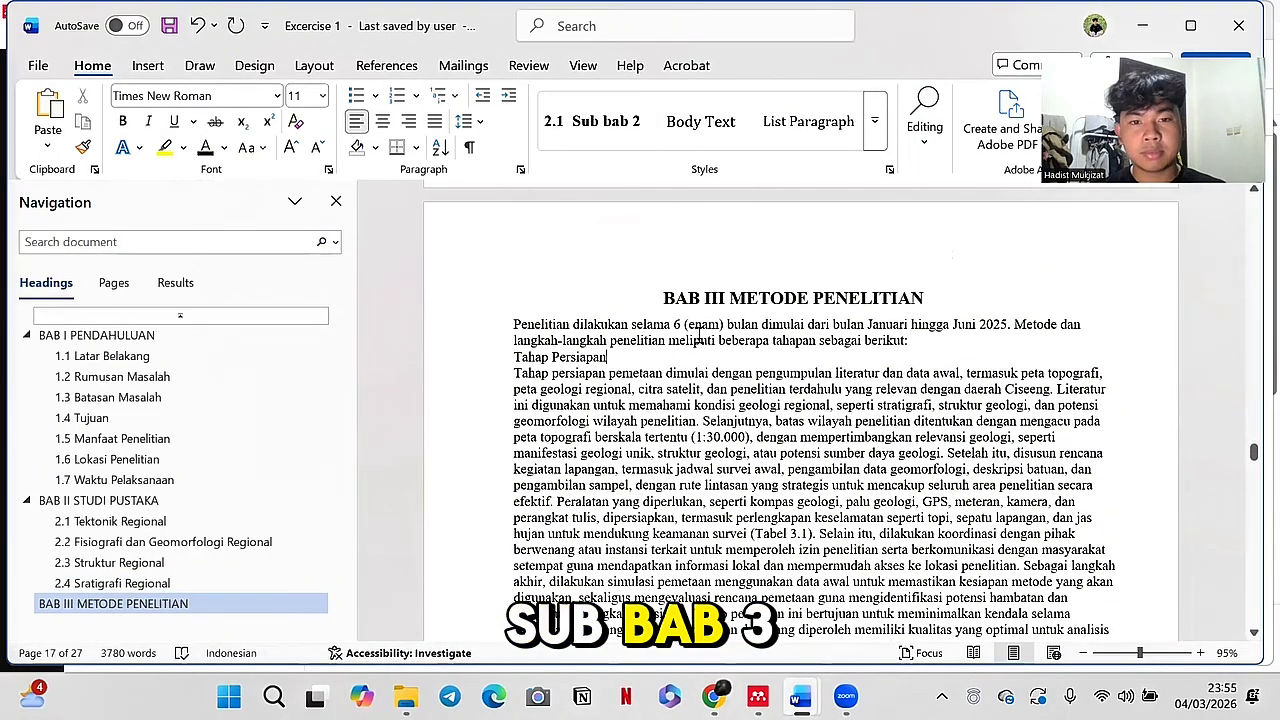
{"action": "left_click", "coordinate": [874, 121]}
{"action": "left_click", "coordinate": [677, 408]}
{"action": "type", "text": "Sub"}
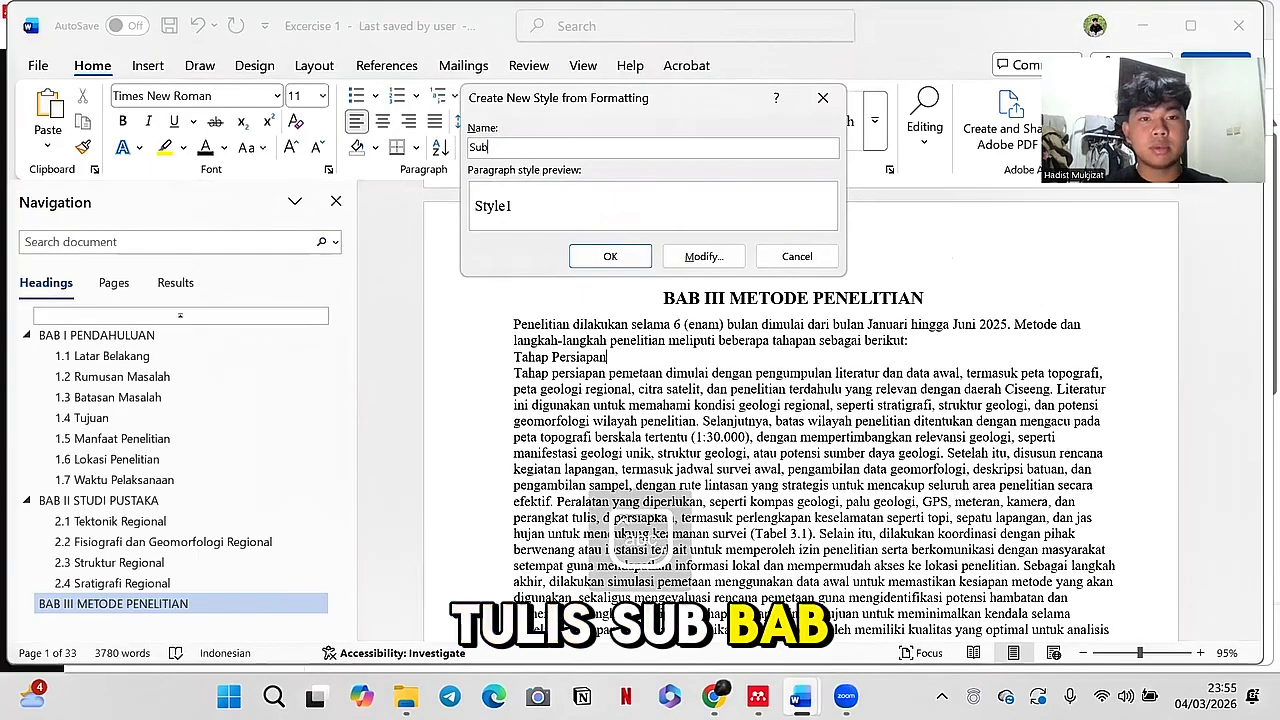
{"action": "type", "text": " bab"}
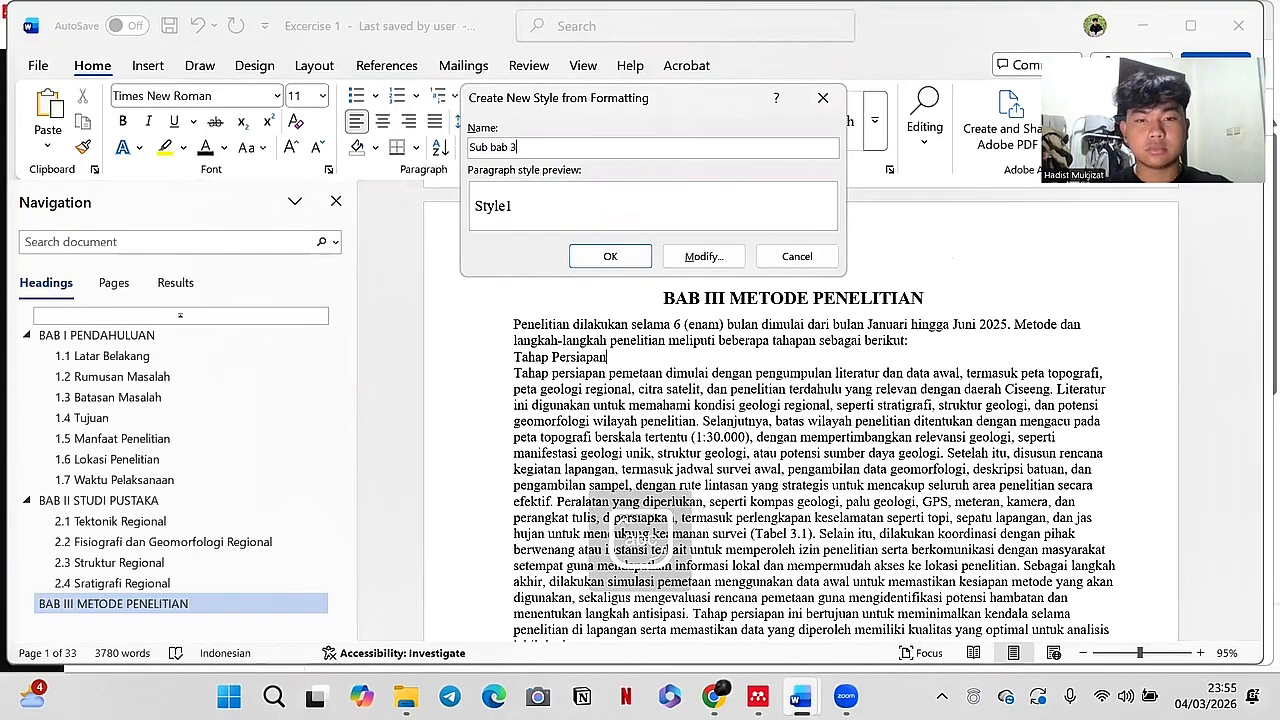
{"action": "type", "text": " 3"}
{"action": "left_click", "coordinate": [704, 256]}
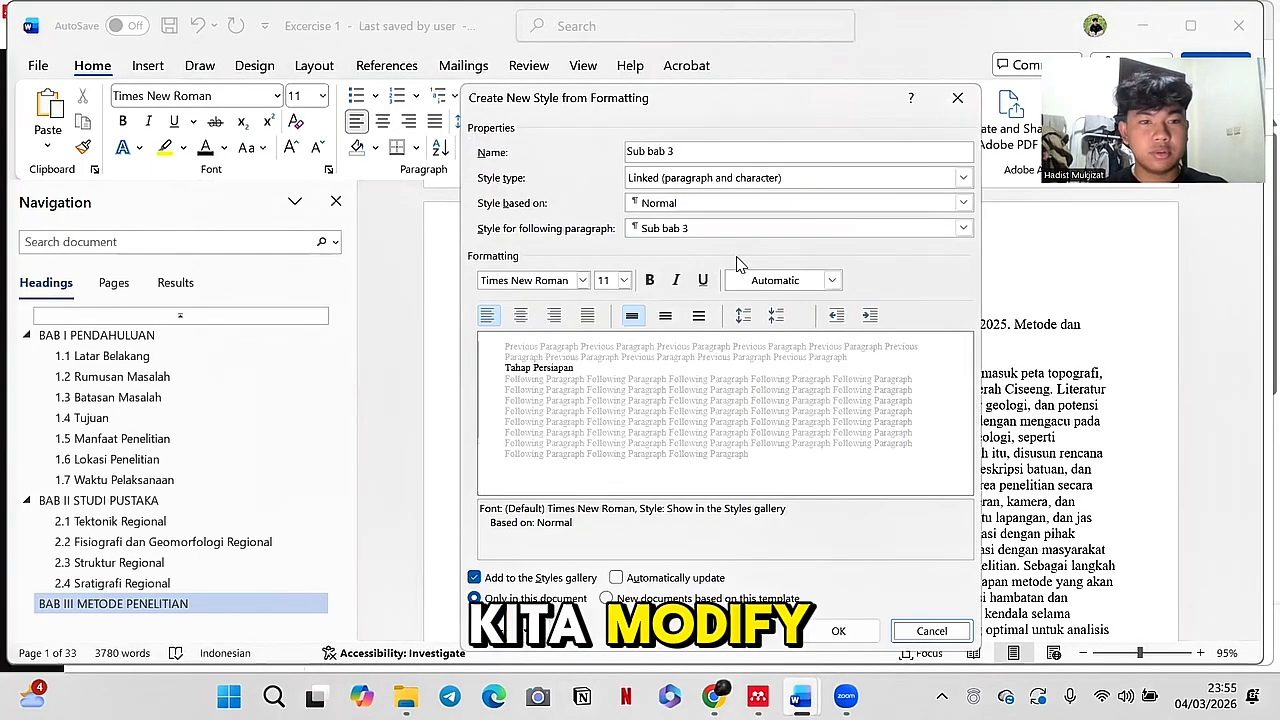
Step: Base the Sub bab 3 style on Heading 3 with bold 12 pt text and automatic updating
{"action": "left_click", "coordinate": [650, 281]}
{"action": "left_click", "coordinate": [624, 280]}
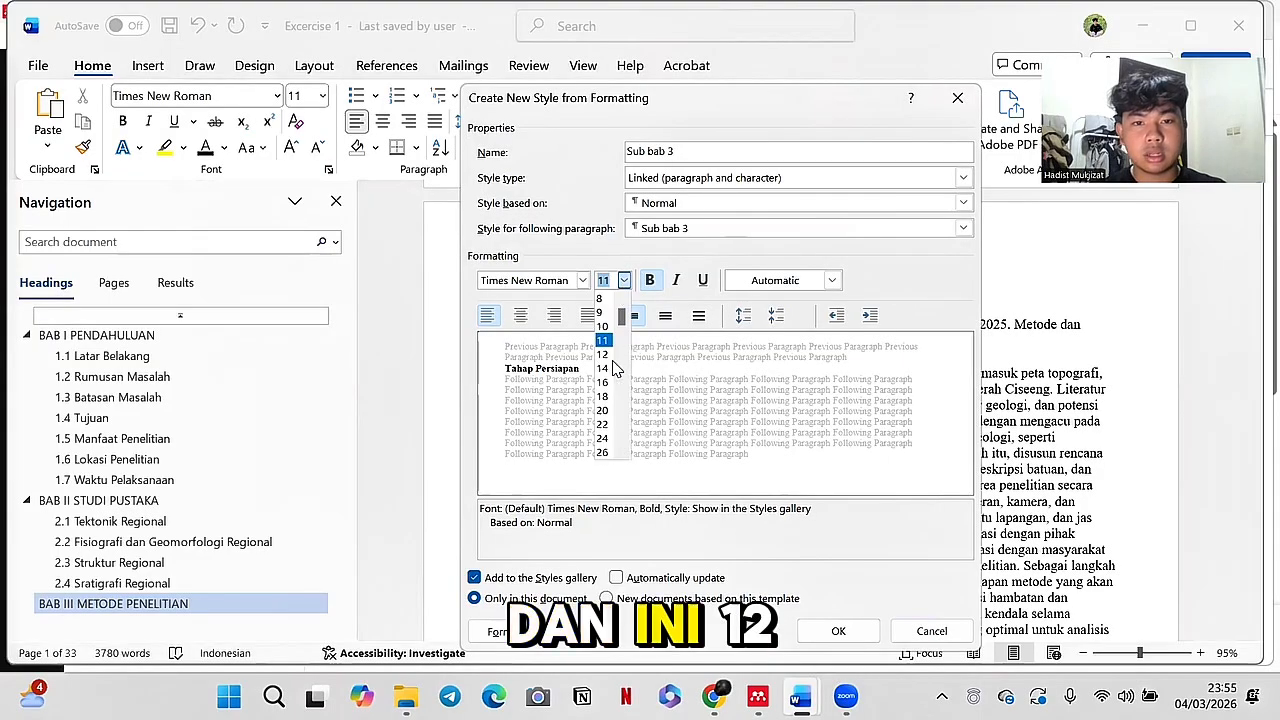
{"action": "left_click", "coordinate": [603, 355]}
{"action": "left_click", "coordinate": [963, 203]}
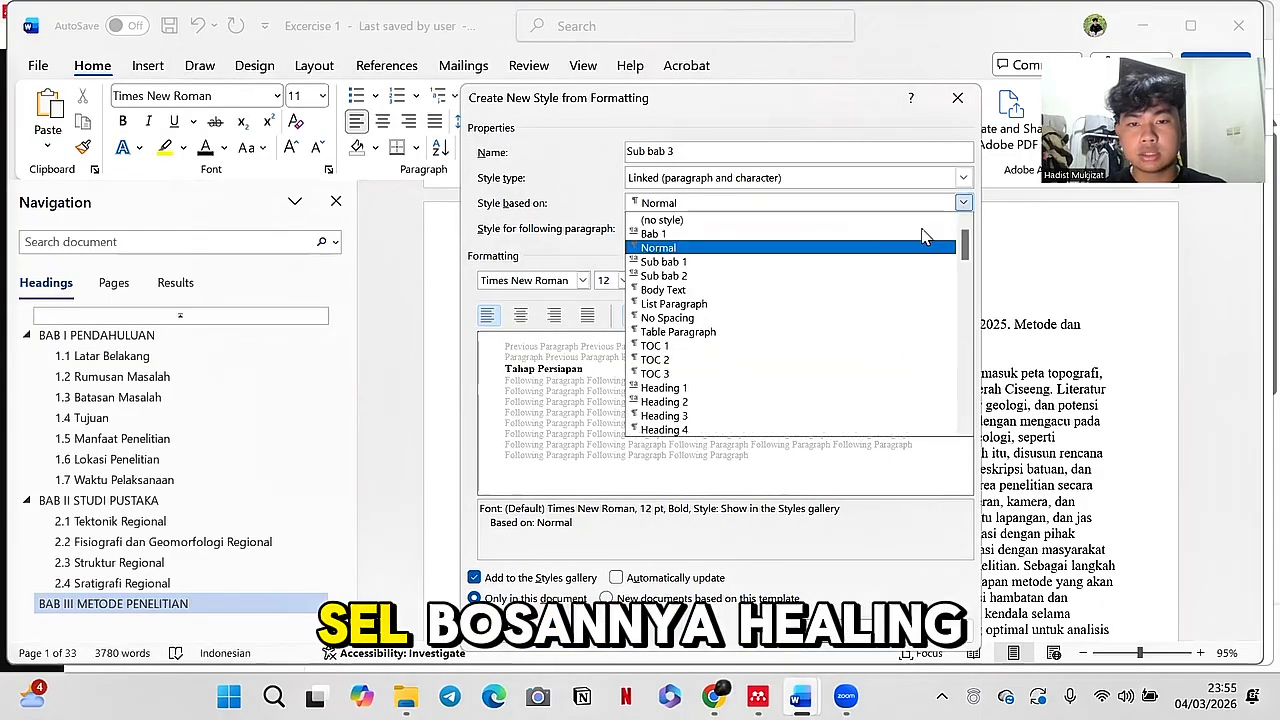
{"action": "left_click", "coordinate": [722, 416]}
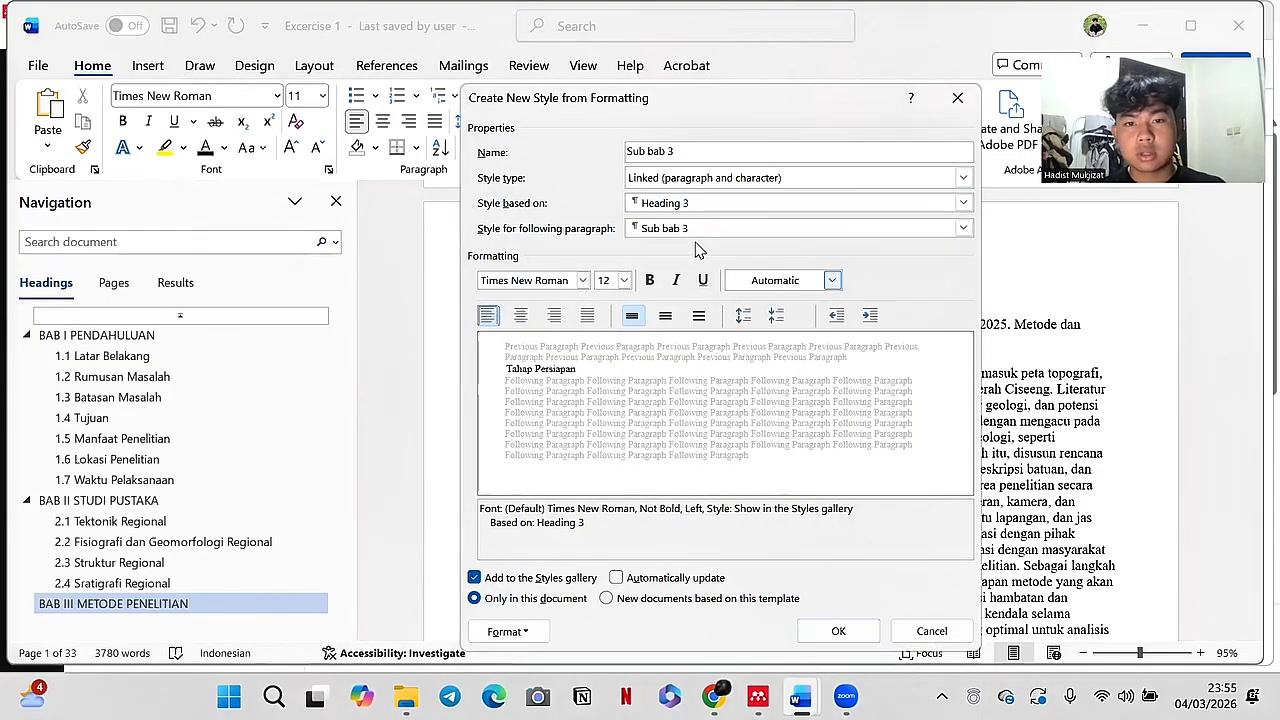
{"action": "left_click", "coordinate": [650, 281]}
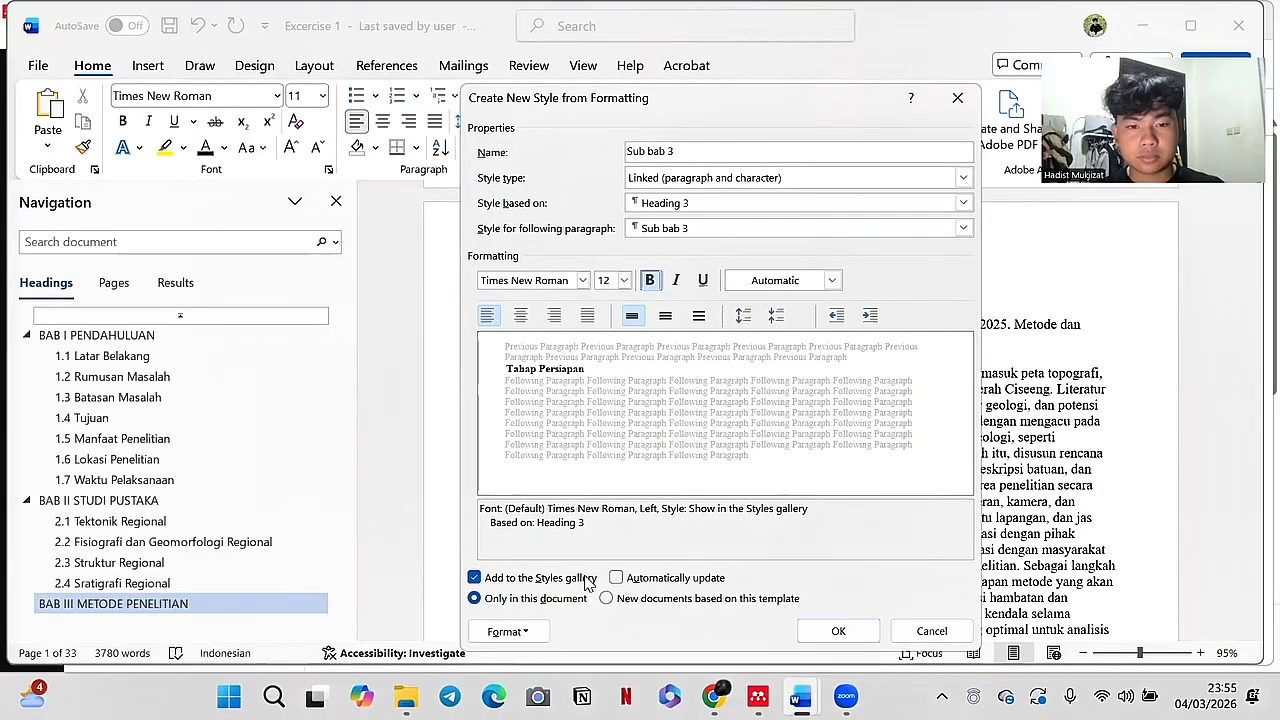
{"action": "left_click", "coordinate": [616, 578]}
Step: Set the Sub bab 3 style's paragraph format to 0 cm left indent, 6 pt spacing after and 1,5 line spacing
{"action": "left_click", "coordinate": [548, 517]}
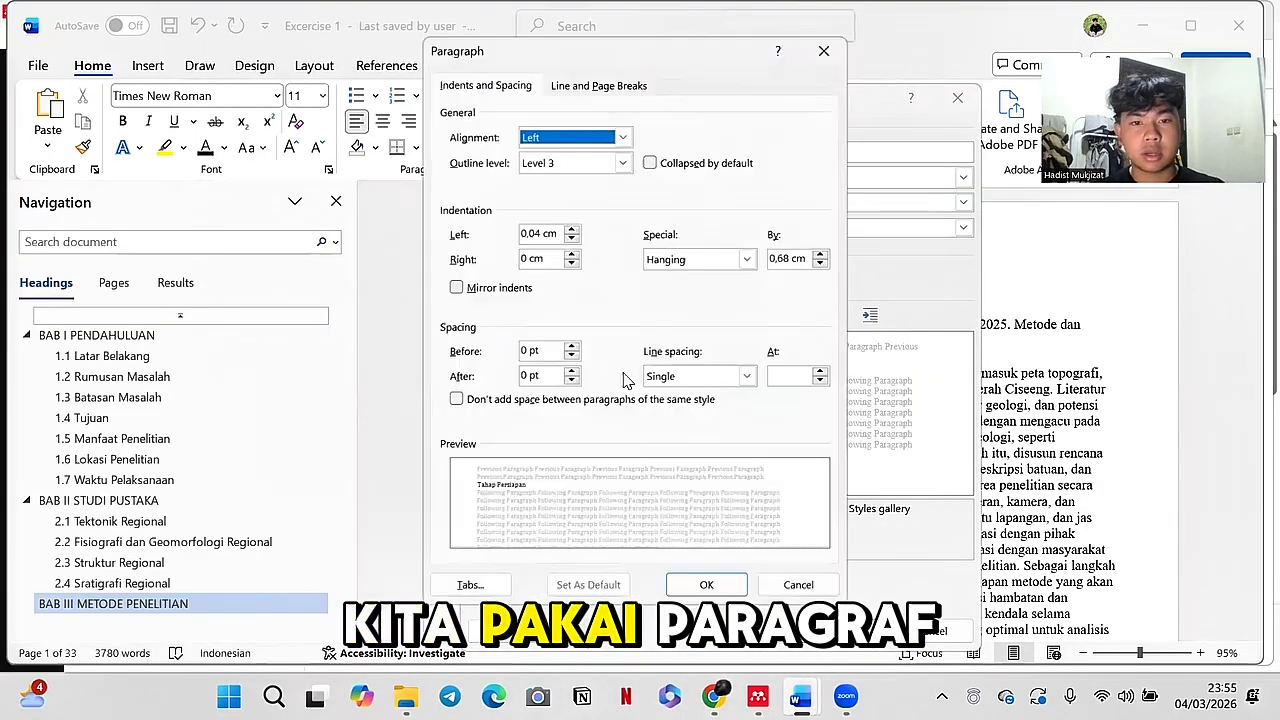
{"action": "left_click", "coordinate": [571, 372]}
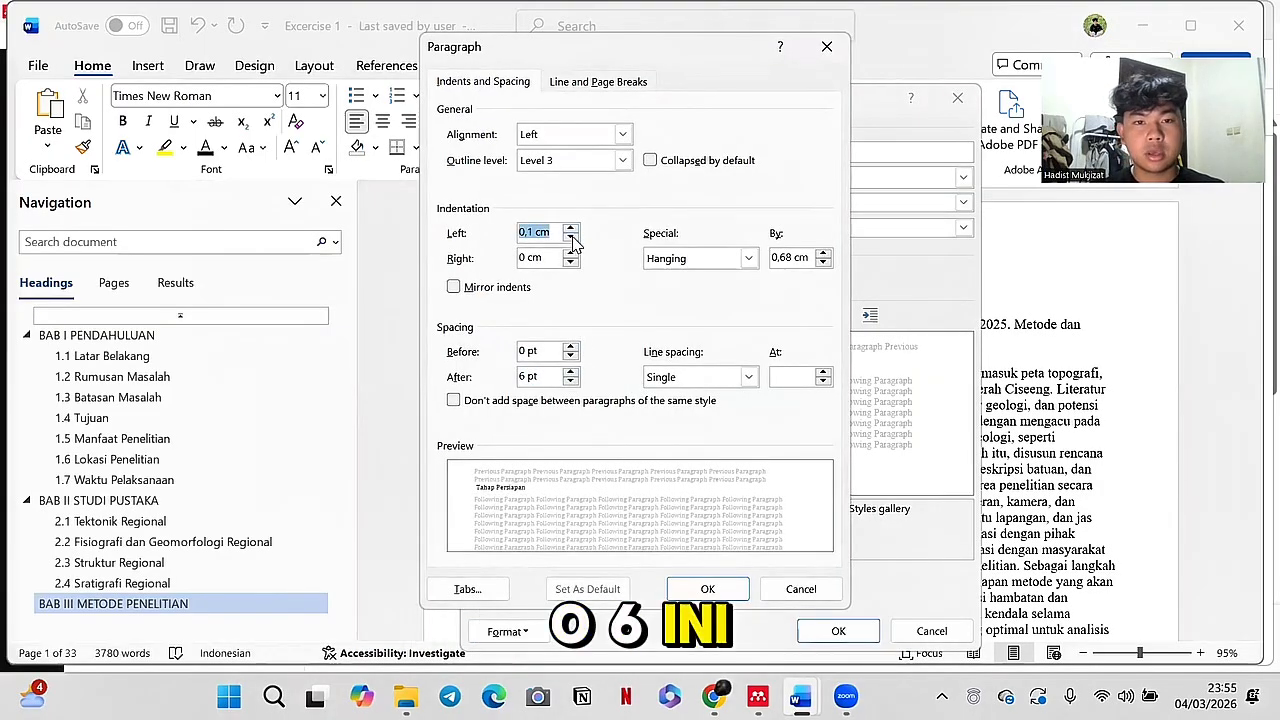
{"action": "left_click", "coordinate": [572, 240]}
{"action": "left_click", "coordinate": [700, 377]}
{"action": "left_click", "coordinate": [700, 407]}
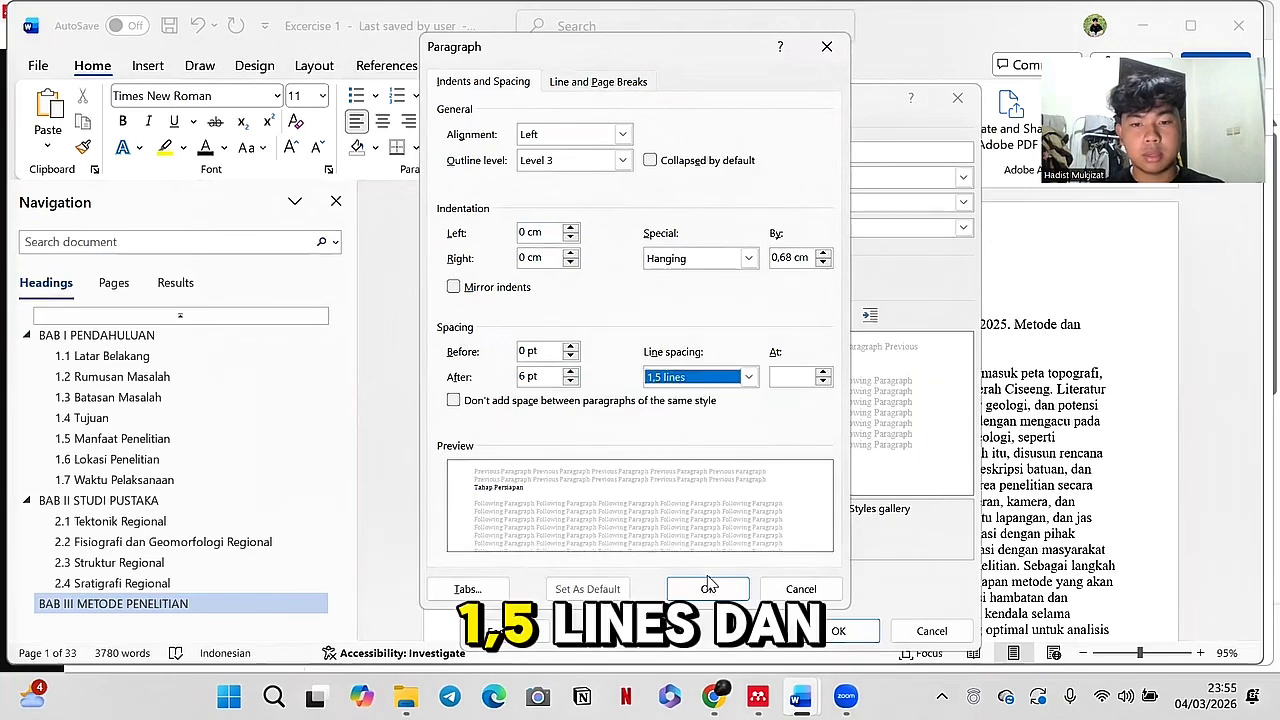
{"action": "left_click", "coordinate": [707, 589]}
Step: Assign the 3.1, 3.2, 3.3 numbering format to the Sub bab 3 style and finish creating the style
{"action": "left_click", "coordinate": [500, 616]}
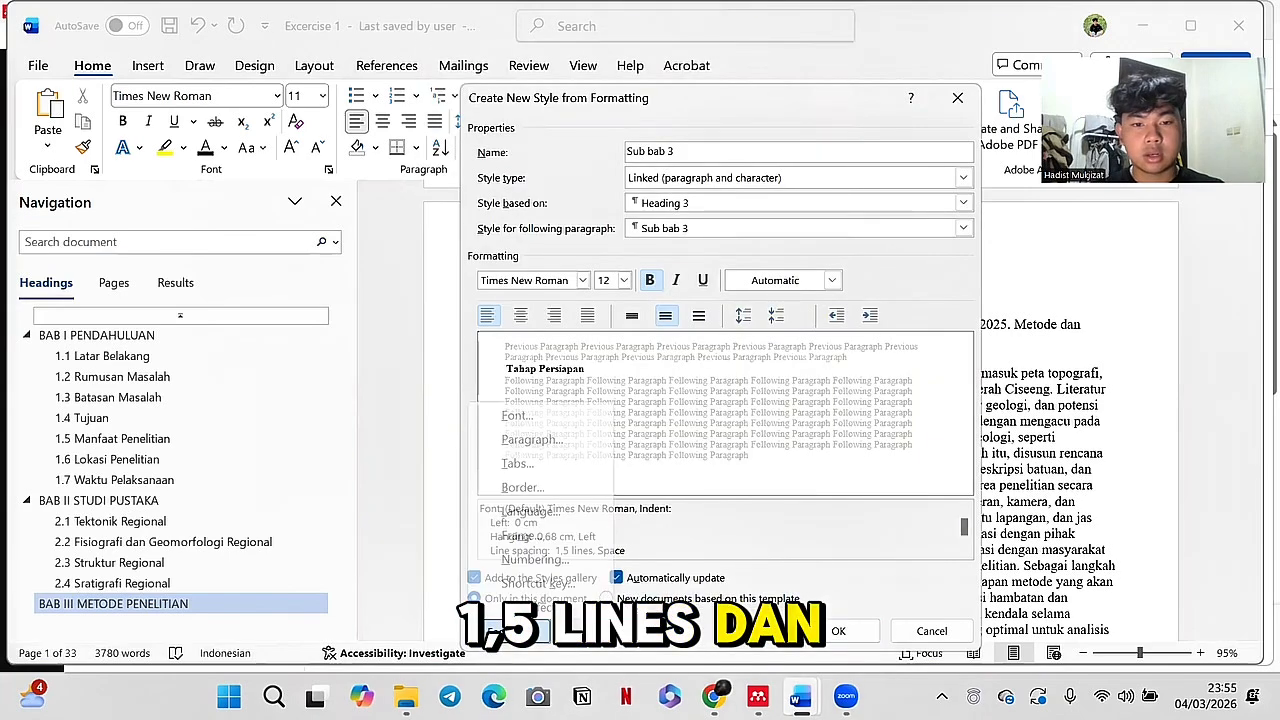
{"action": "left_click", "coordinate": [557, 566]}
{"action": "left_click", "coordinate": [712, 318]}
{"action": "left_click", "coordinate": [747, 553]}
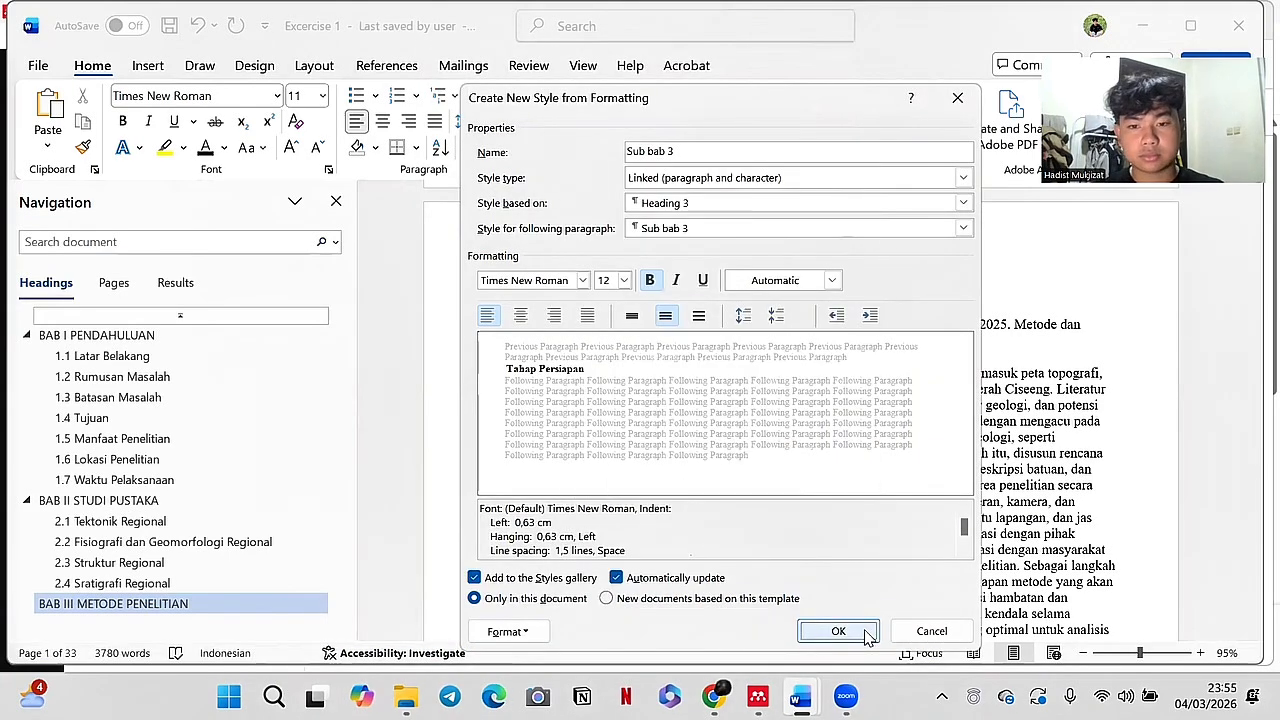
{"action": "left_click", "coordinate": [858, 632]}
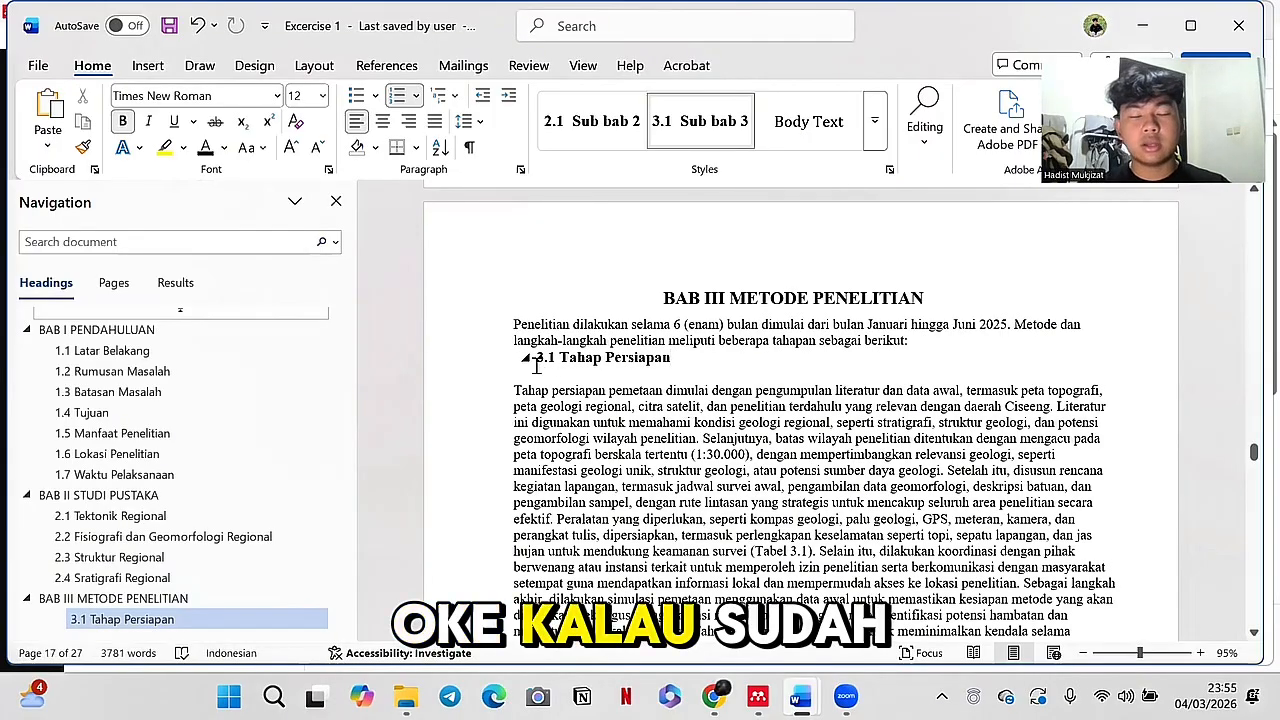
Step: Modify the Sub bab 3 style, keeping it based on Heading 3, and set its left paragraph indent to 0
{"action": "right_click", "coordinate": [700, 138]}
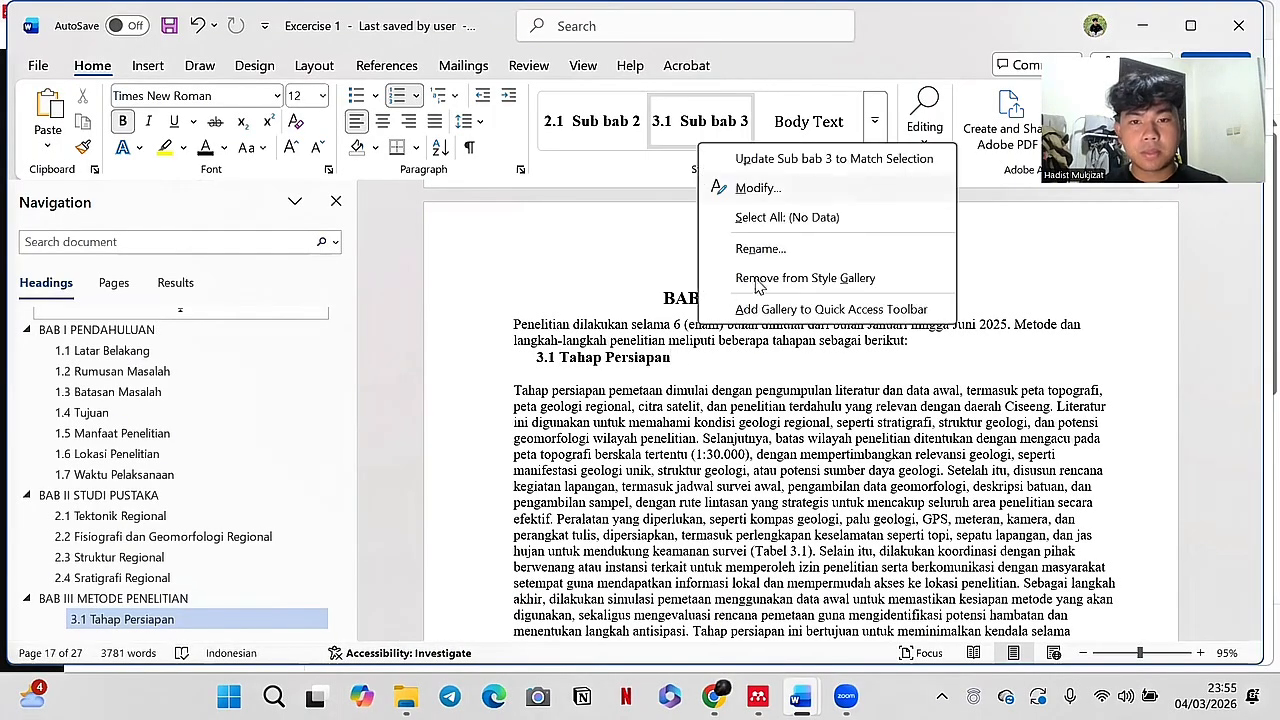
{"action": "left_click", "coordinate": [758, 188]}
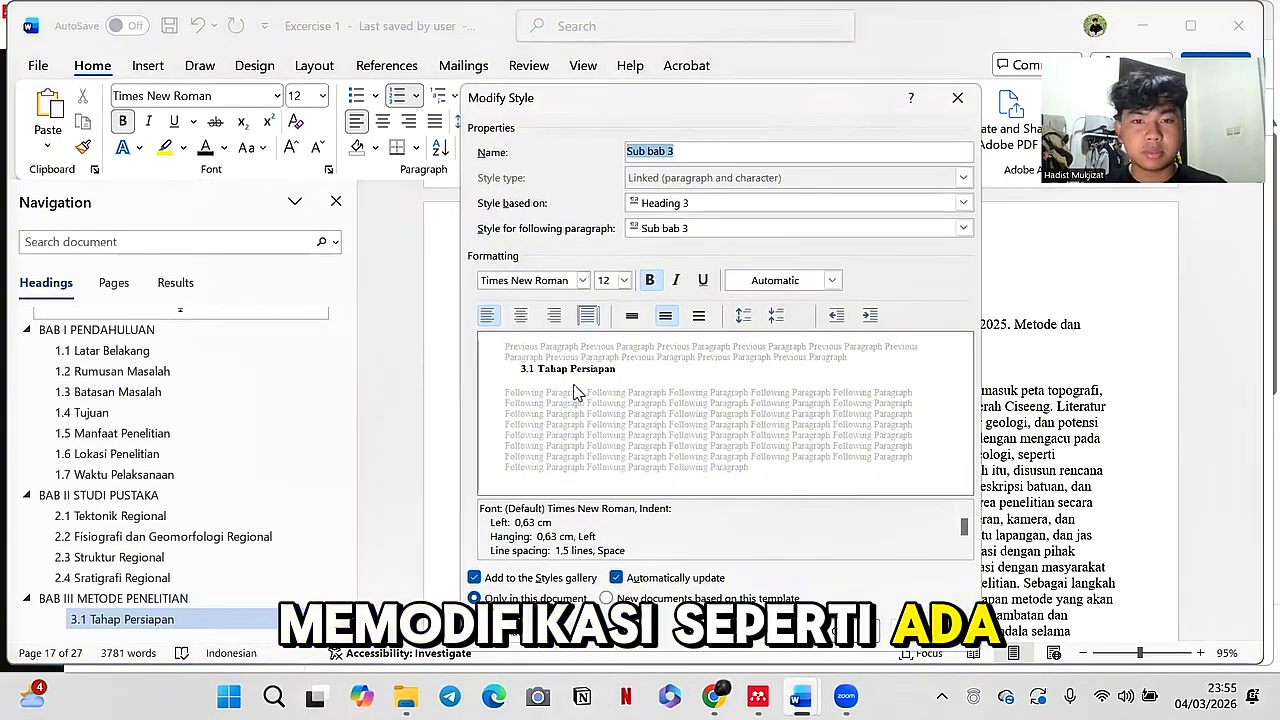
{"action": "left_click", "coordinate": [488, 317]}
{"action": "left_click", "coordinate": [963, 203]}
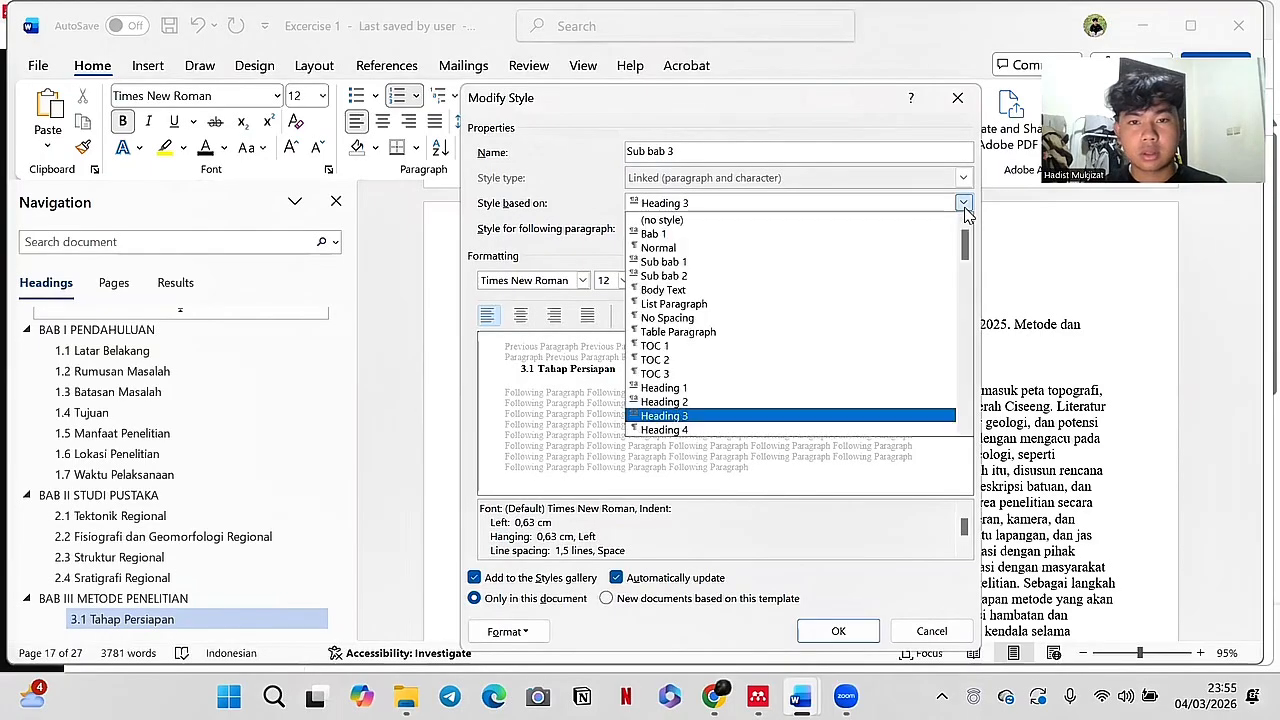
{"action": "left_click", "coordinate": [743, 418]}
{"action": "left_click", "coordinate": [502, 629]}
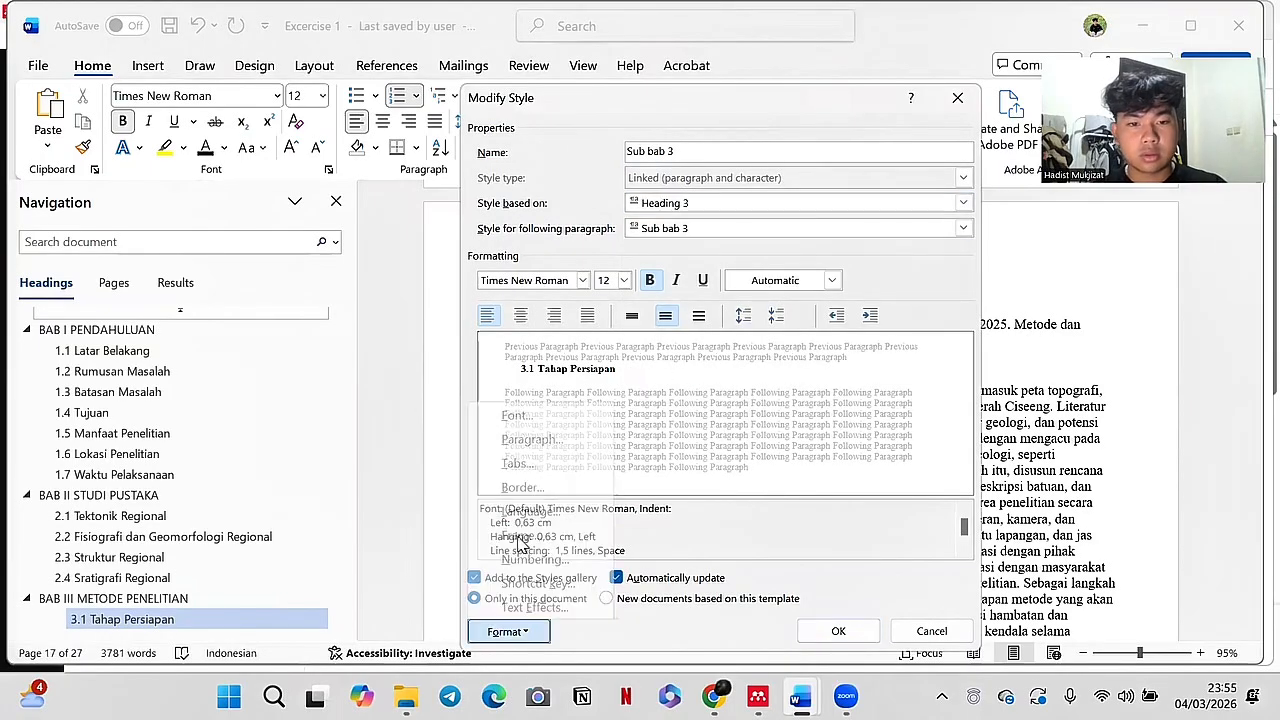
{"action": "left_click", "coordinate": [514, 452]}
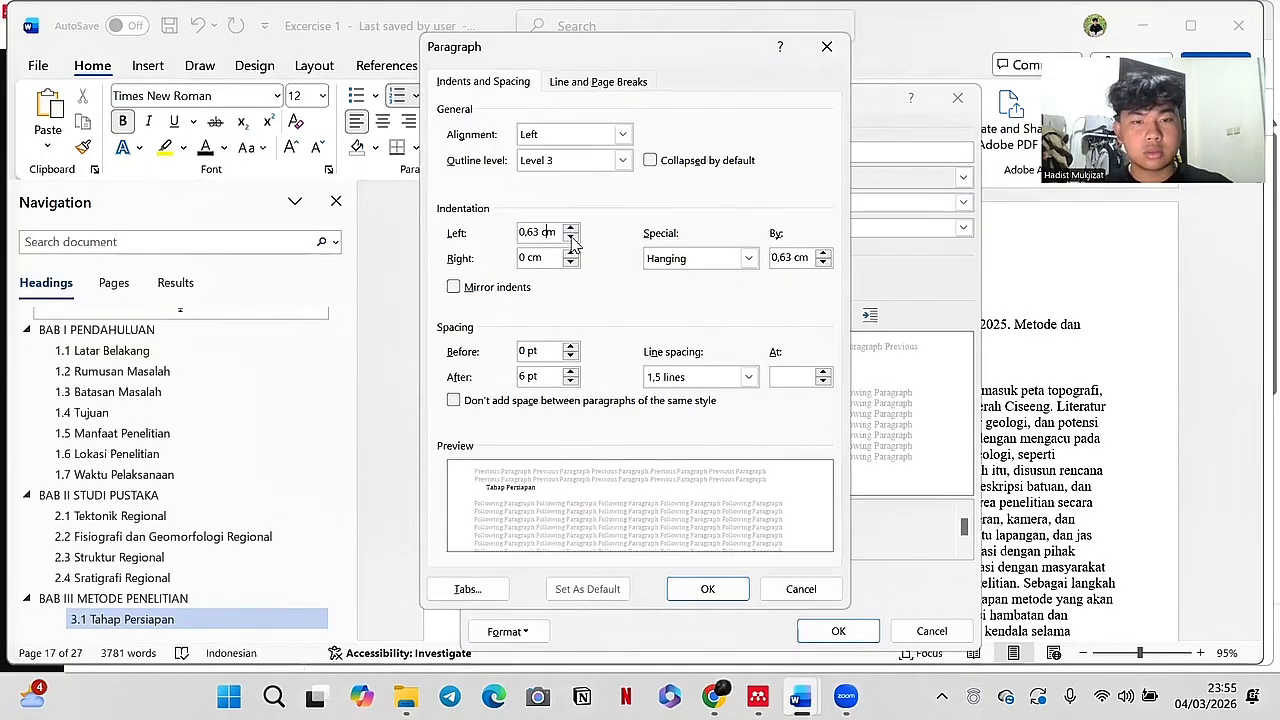
{"action": "left_click", "coordinate": [571, 238]}
{"action": "type", "text": "0"}
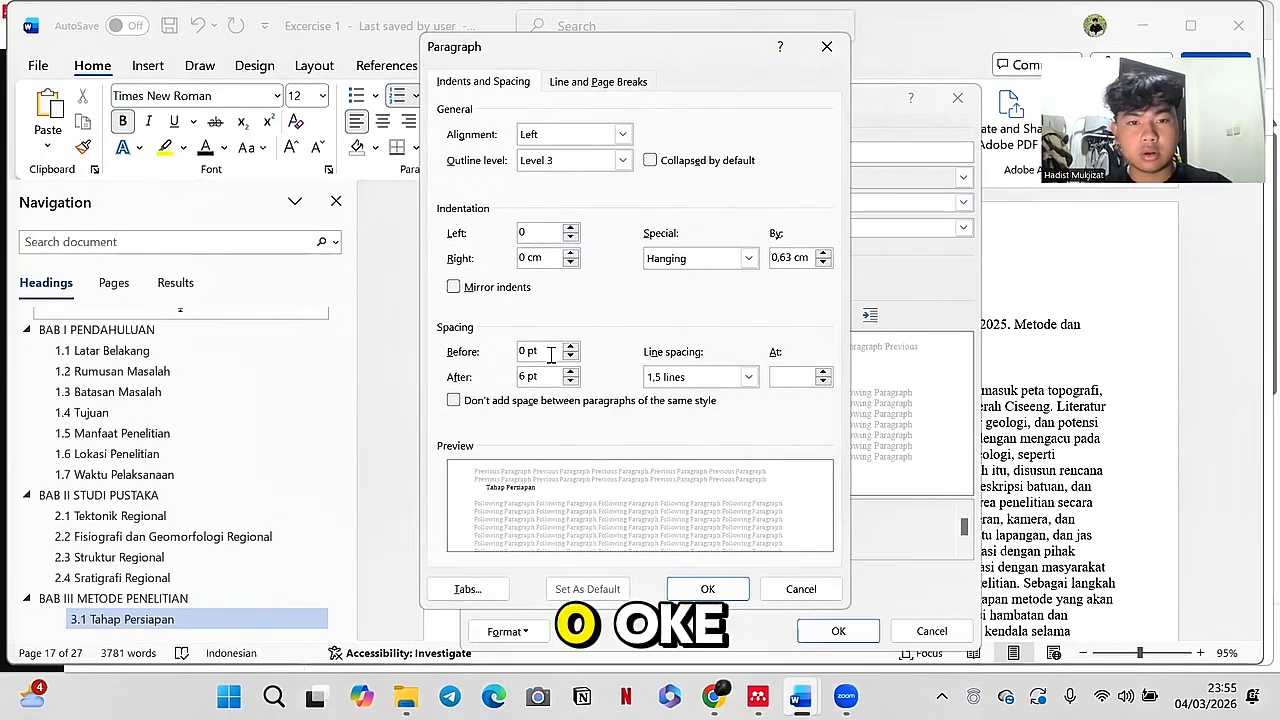
{"action": "left_click", "coordinate": [708, 589]}
{"action": "left_click", "coordinate": [838, 631]}
Step: Apply the Sub bab 3 style to the "Tahap Pengumpulan Dan Pengambilan Data" heading after the tools and materials table
{"action": "scroll", "coordinate": [670, 510], "scroll_direction": "down", "scroll_amount": 10}
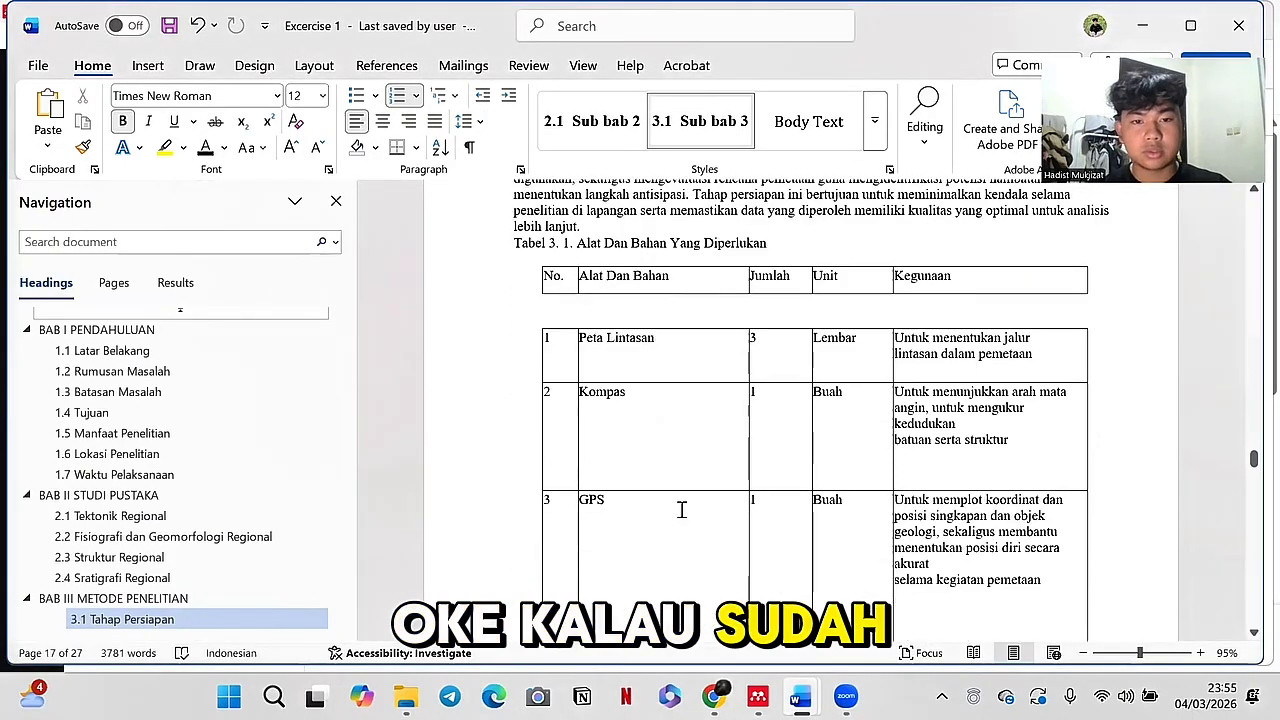
{"action": "scroll", "coordinate": [689, 434], "scroll_direction": "up", "scroll_amount": 3}
{"action": "scroll", "coordinate": [686, 430], "scroll_direction": "down", "scroll_amount": 2}
{"action": "scroll", "coordinate": [686, 430], "scroll_direction": "down", "scroll_amount": 15}
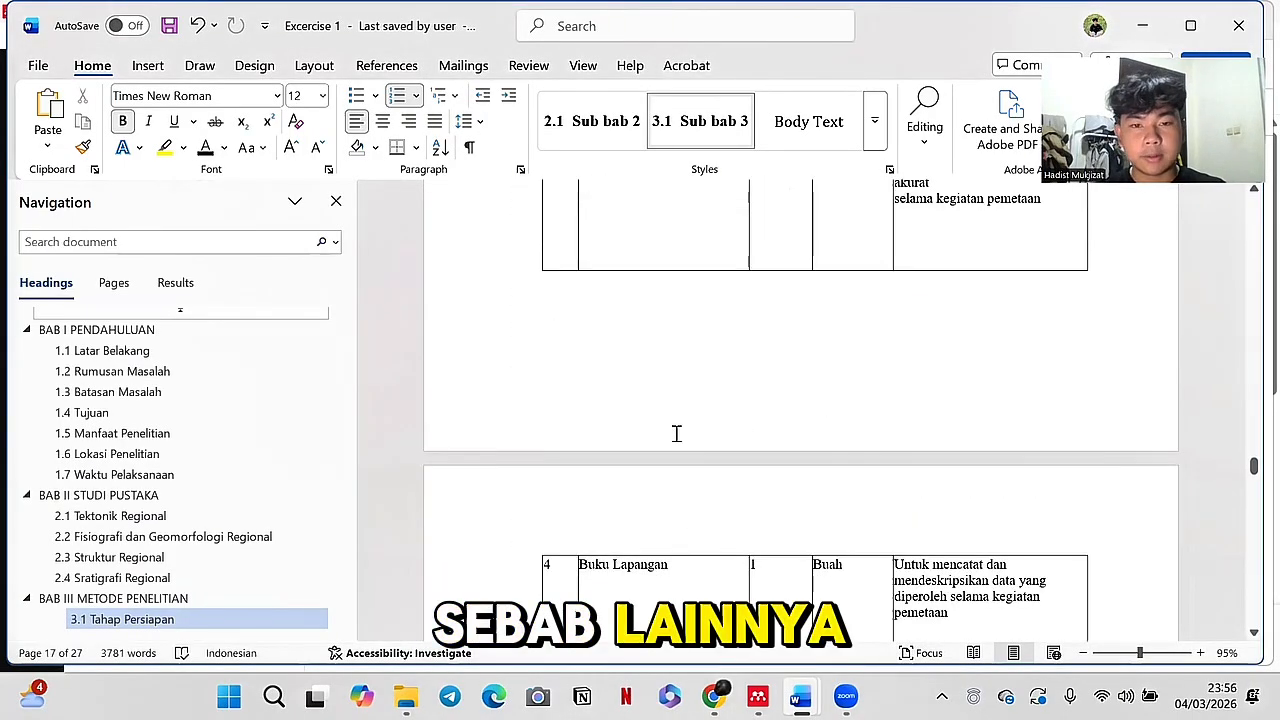
{"action": "scroll", "coordinate": [660, 449], "scroll_direction": "down", "scroll_amount": 9}
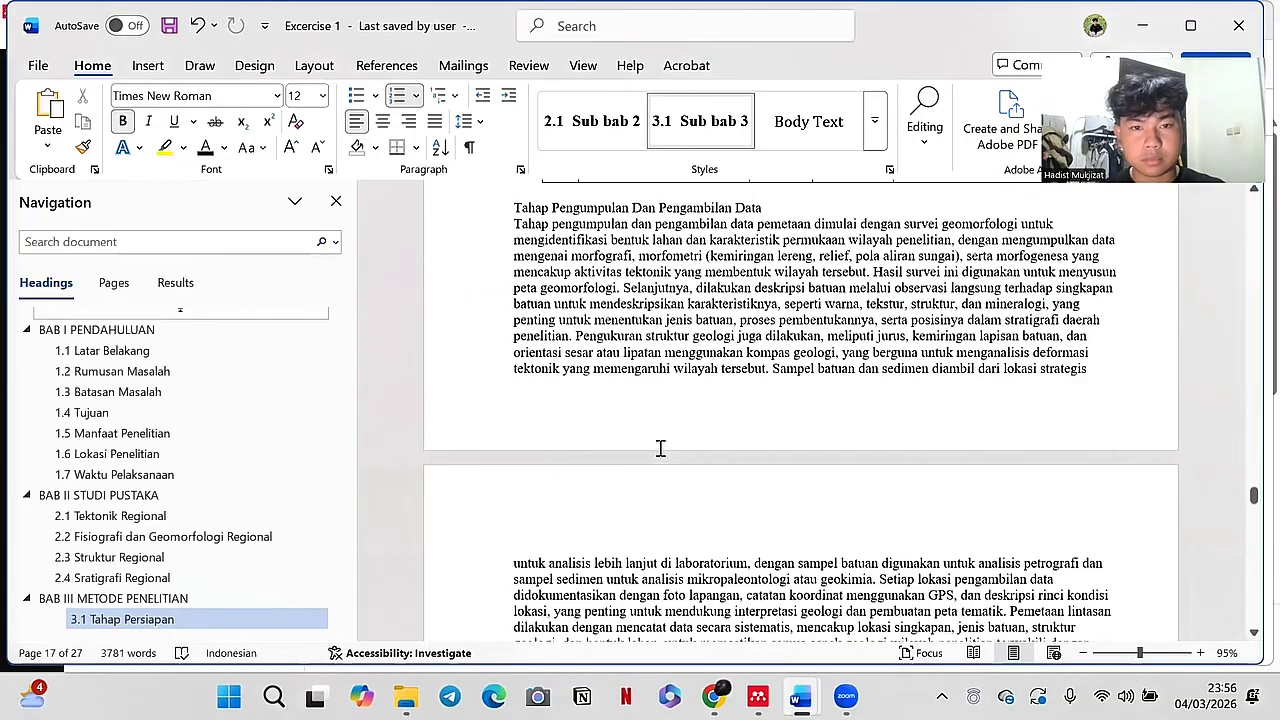
{"action": "scroll", "coordinate": [674, 437], "scroll_direction": "up", "scroll_amount": 1}
{"action": "left_click", "coordinate": [782, 240]}
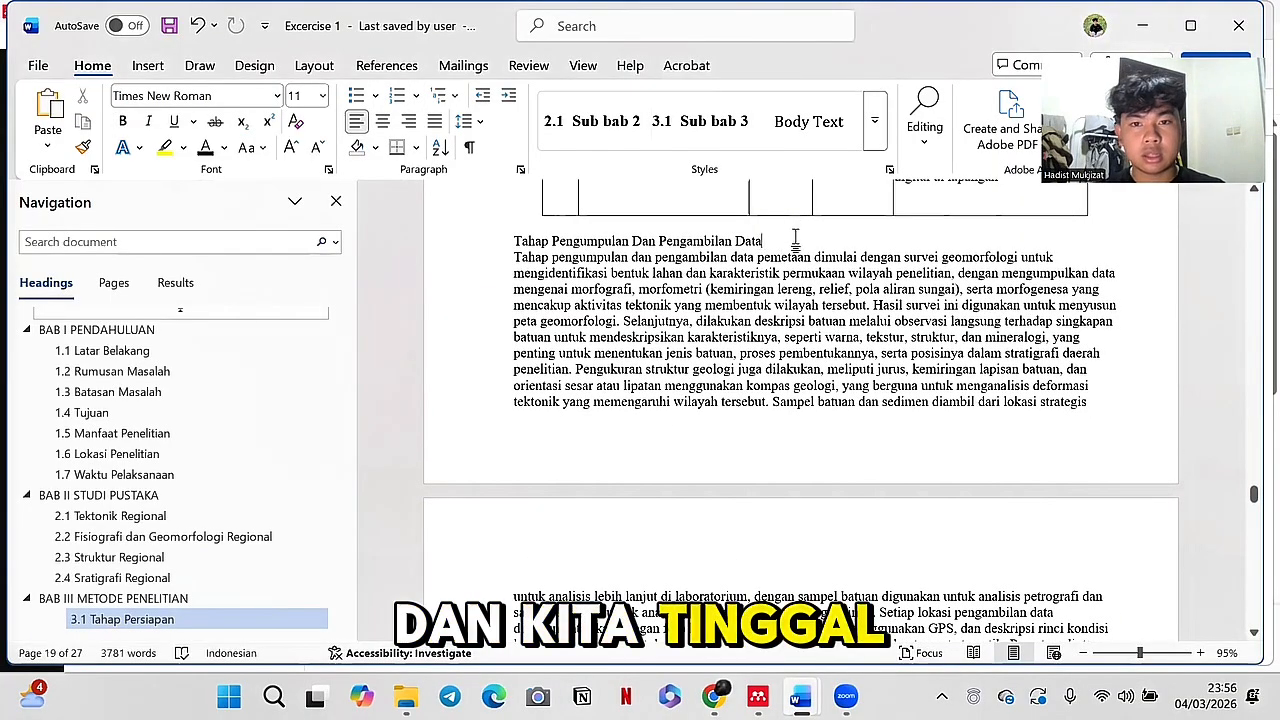
{"action": "left_click", "coordinate": [728, 128]}
Step: Apply the Sub bab 3 style to the "Tahap Analisis dan Pengolahan Data" heading below the mapping agenda table
{"action": "scroll", "coordinate": [757, 370], "scroll_direction": "down", "scroll_amount": 5}
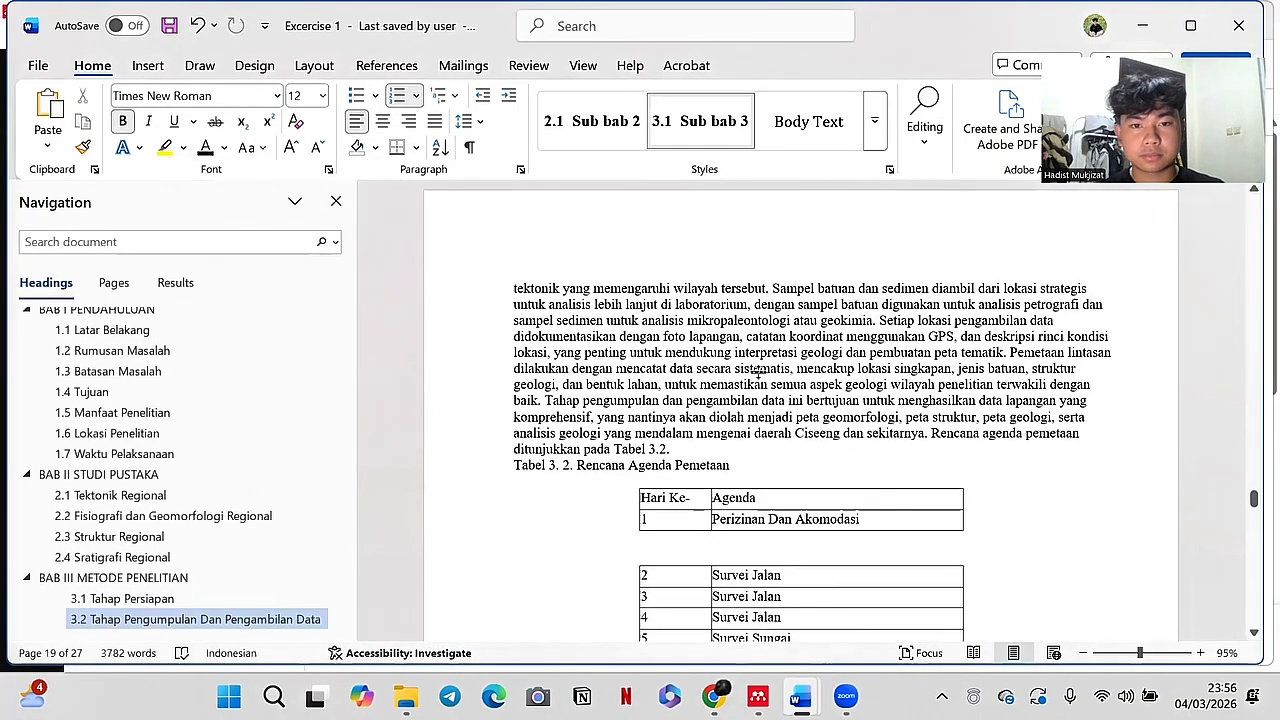
{"action": "scroll", "coordinate": [757, 372], "scroll_direction": "down", "scroll_amount": 15}
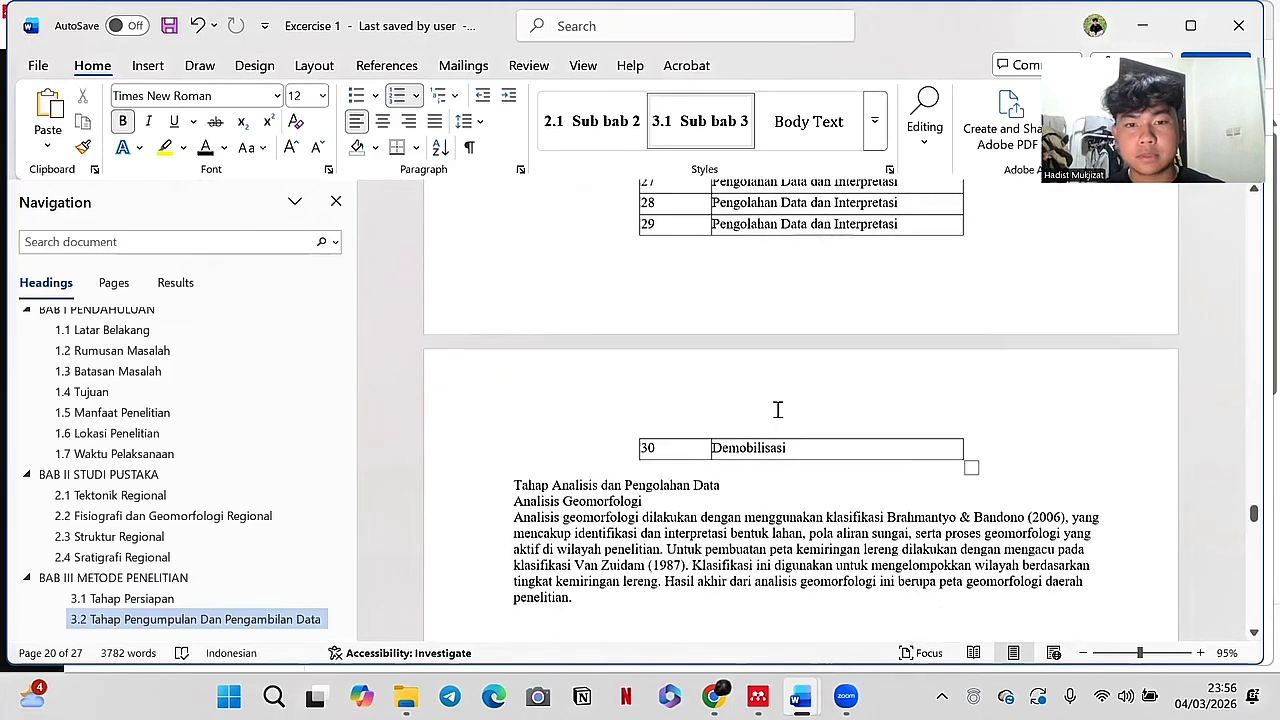
{"action": "scroll", "coordinate": [778, 409], "scroll_direction": "down", "scroll_amount": 6}
{"action": "scroll", "coordinate": [743, 349], "scroll_direction": "up", "scroll_amount": 1}
{"action": "left_click", "coordinate": [734, 212]}
{"action": "left_click", "coordinate": [700, 121]}
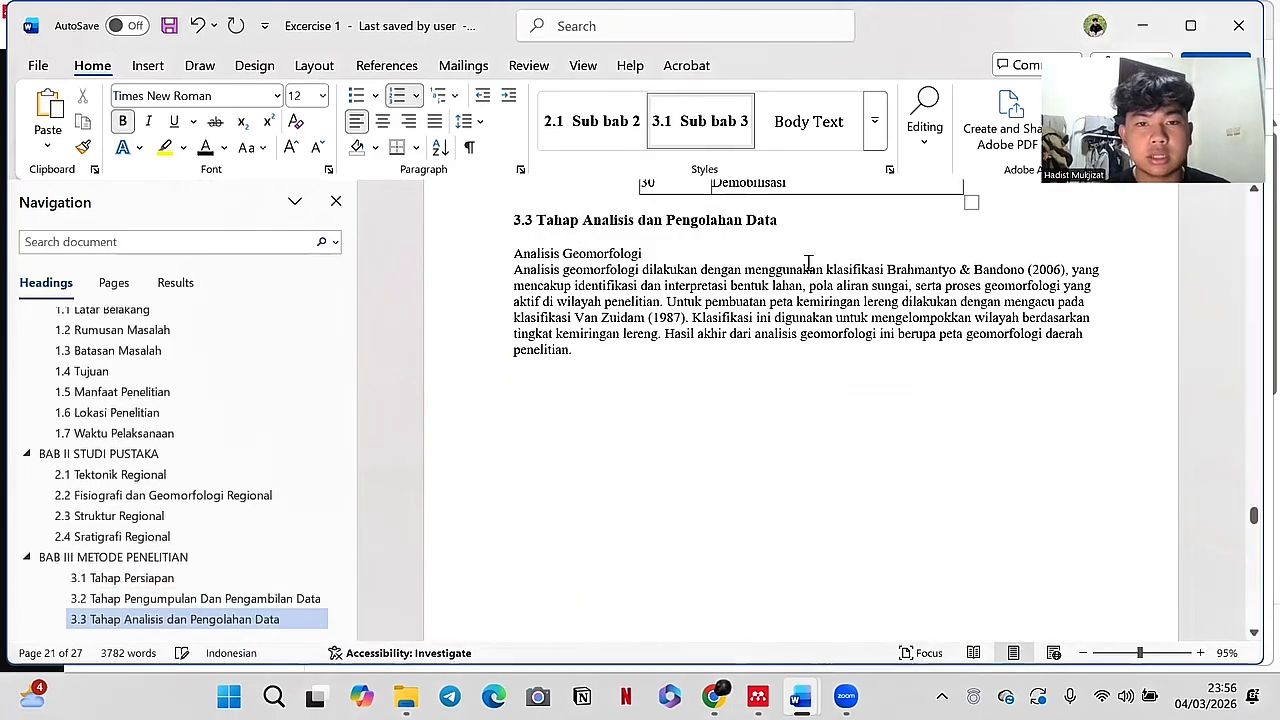
Step: Create a new style named "Sub sub bab 3" from the "Analisis Geomorfologi" heading and open its full settings
{"action": "left_click", "coordinate": [874, 121]}
{"action": "left_click", "coordinate": [674, 400]}
{"action": "key", "text": "Caps_Lock"}
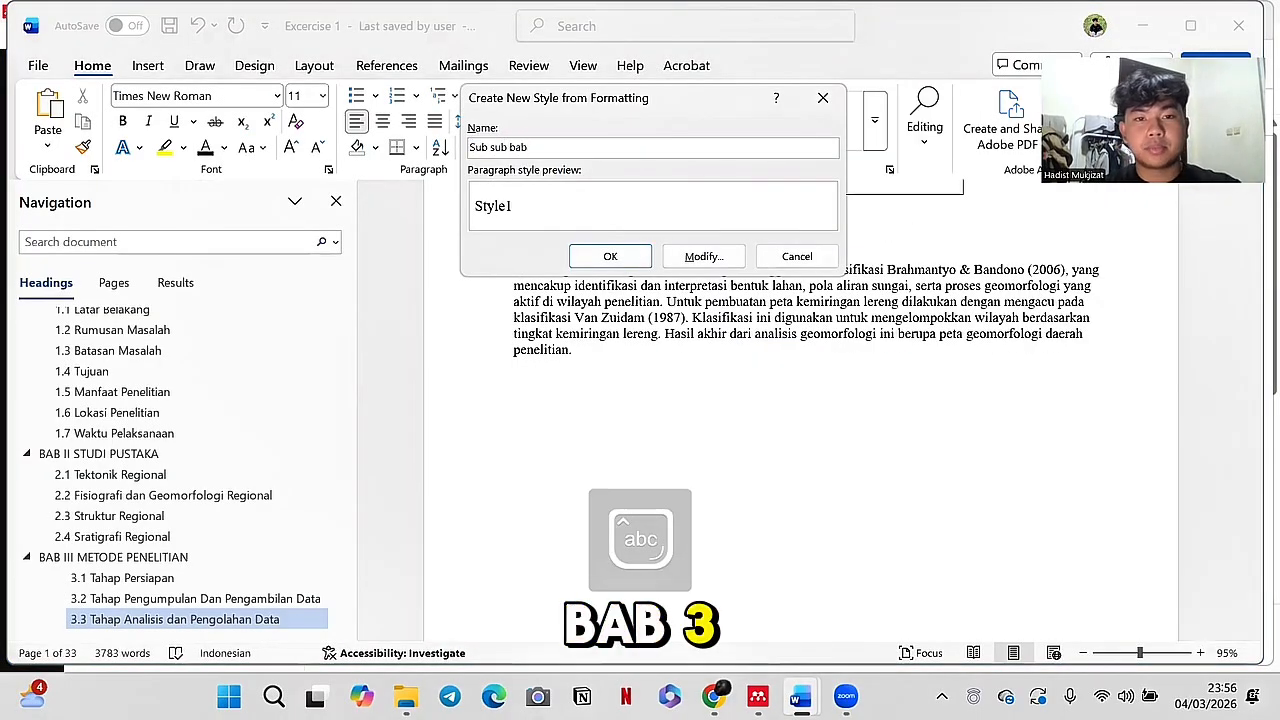
{"action": "type", "text": "Sub sub bab 3"}
{"action": "left_click", "coordinate": [700, 257]}
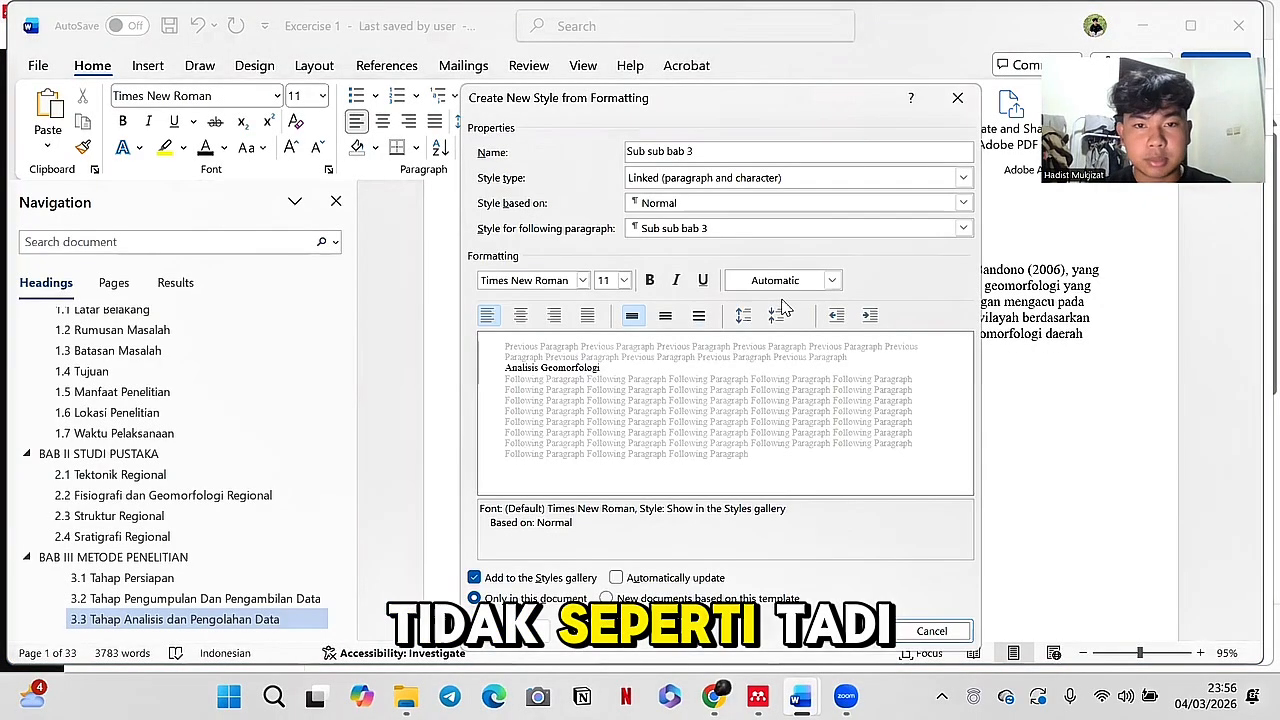
Step: Base the Sub sub bab 3 style on Heading 4 and enable automatic updating
{"action": "left_click", "coordinate": [963, 203]}
{"action": "left_click", "coordinate": [810, 432]}
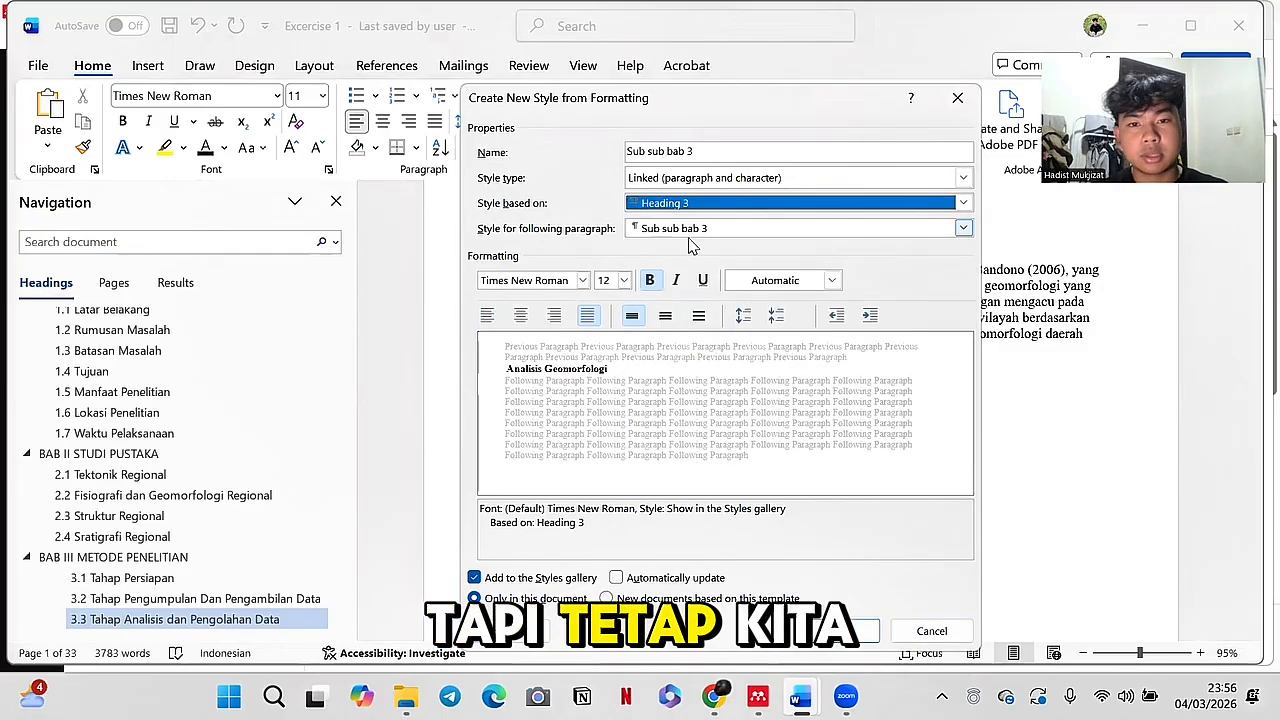
{"action": "left_click", "coordinate": [963, 203]}
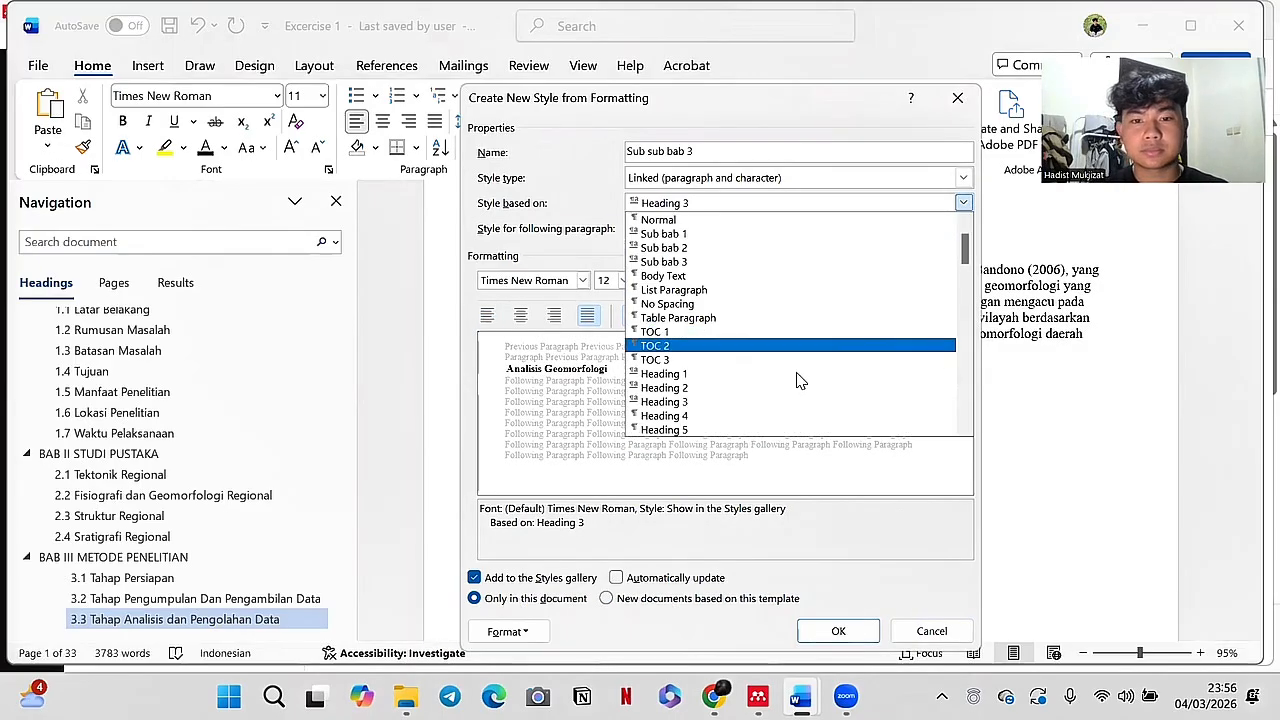
{"action": "left_click", "coordinate": [768, 420]}
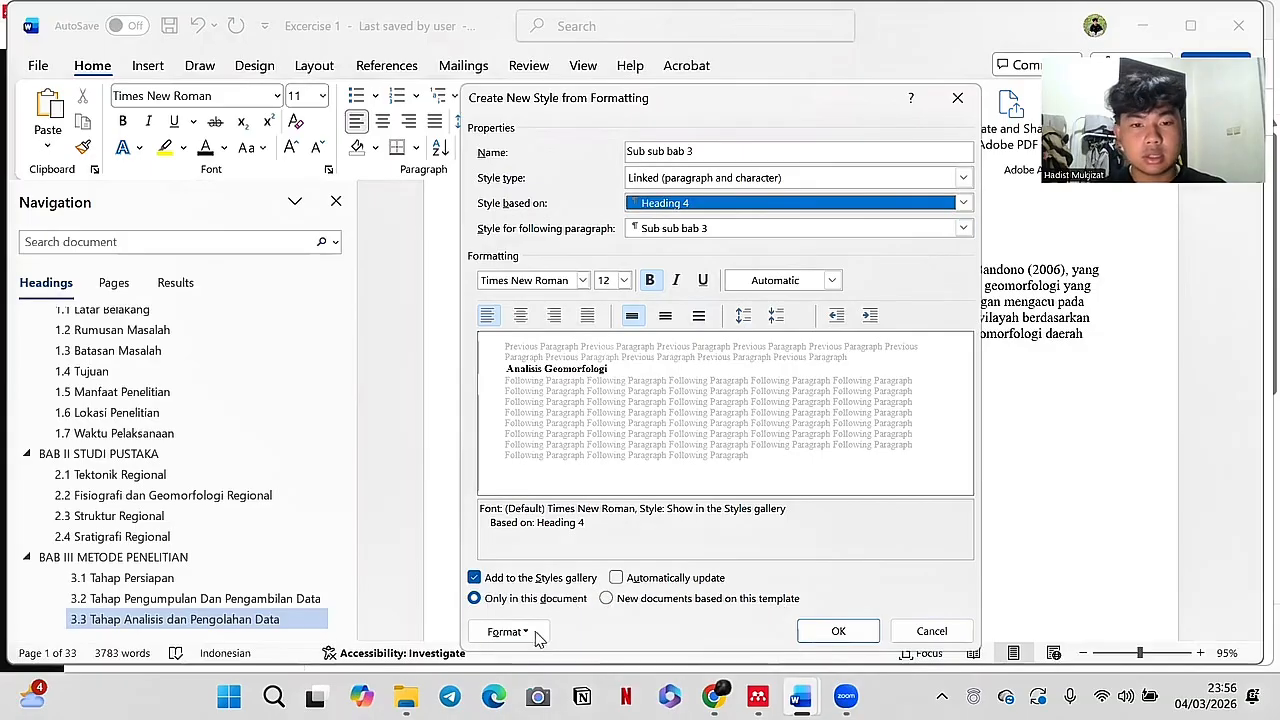
{"action": "left_click", "coordinate": [616, 577]}
Step: Set the Sub sub bab 3 style's paragraph spacing to 0 before and 6 pt after, with 1,5 line spacing
{"action": "left_click", "coordinate": [505, 631]}
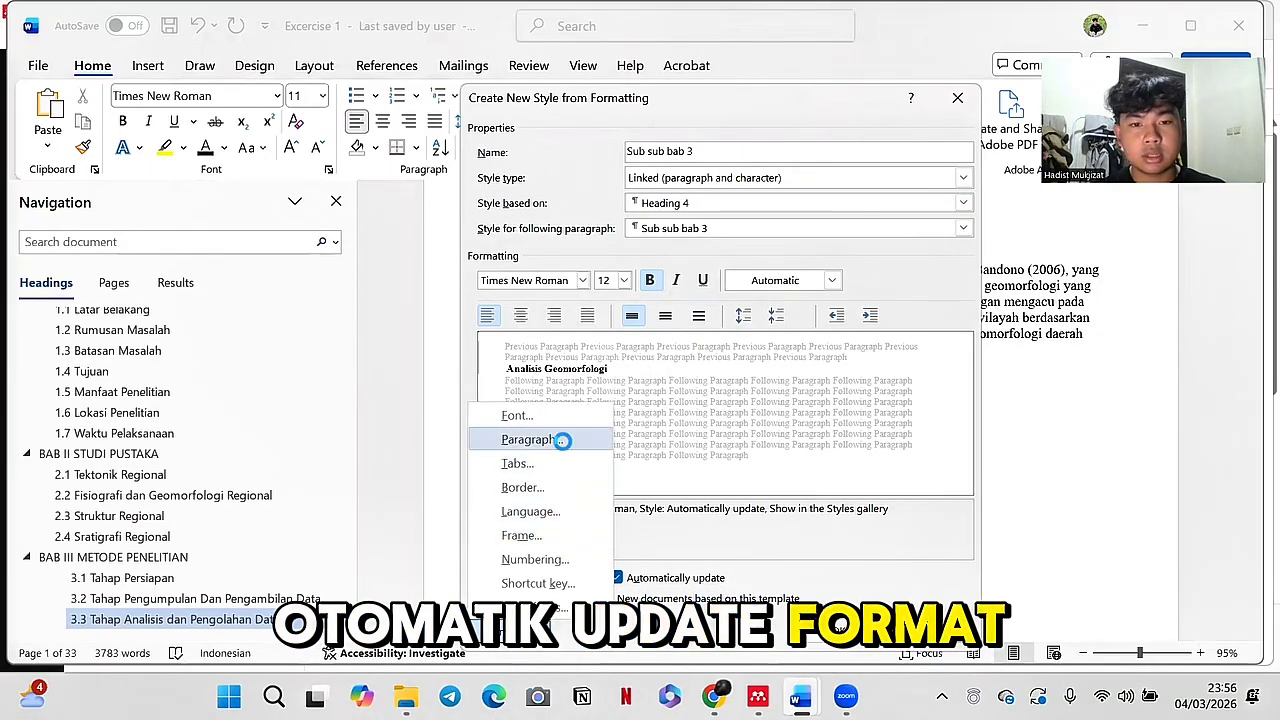
{"action": "left_click", "coordinate": [562, 440]}
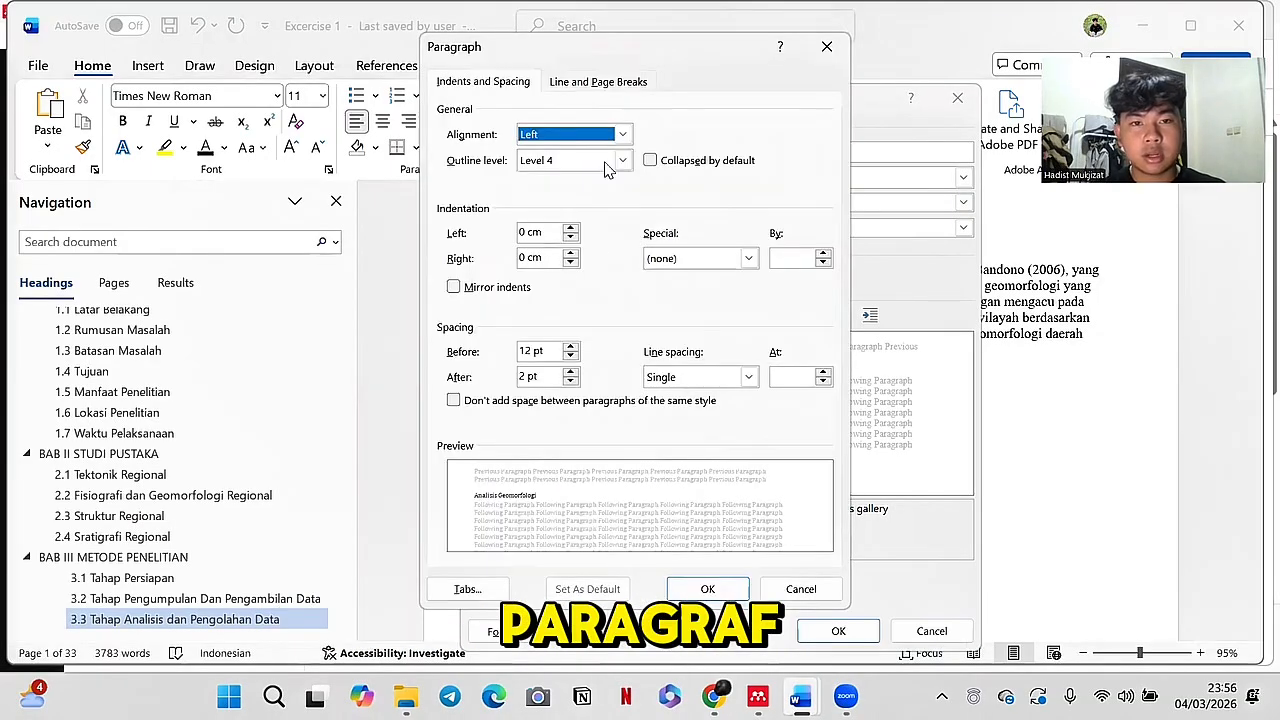
{"action": "left_click", "coordinate": [572, 371]}
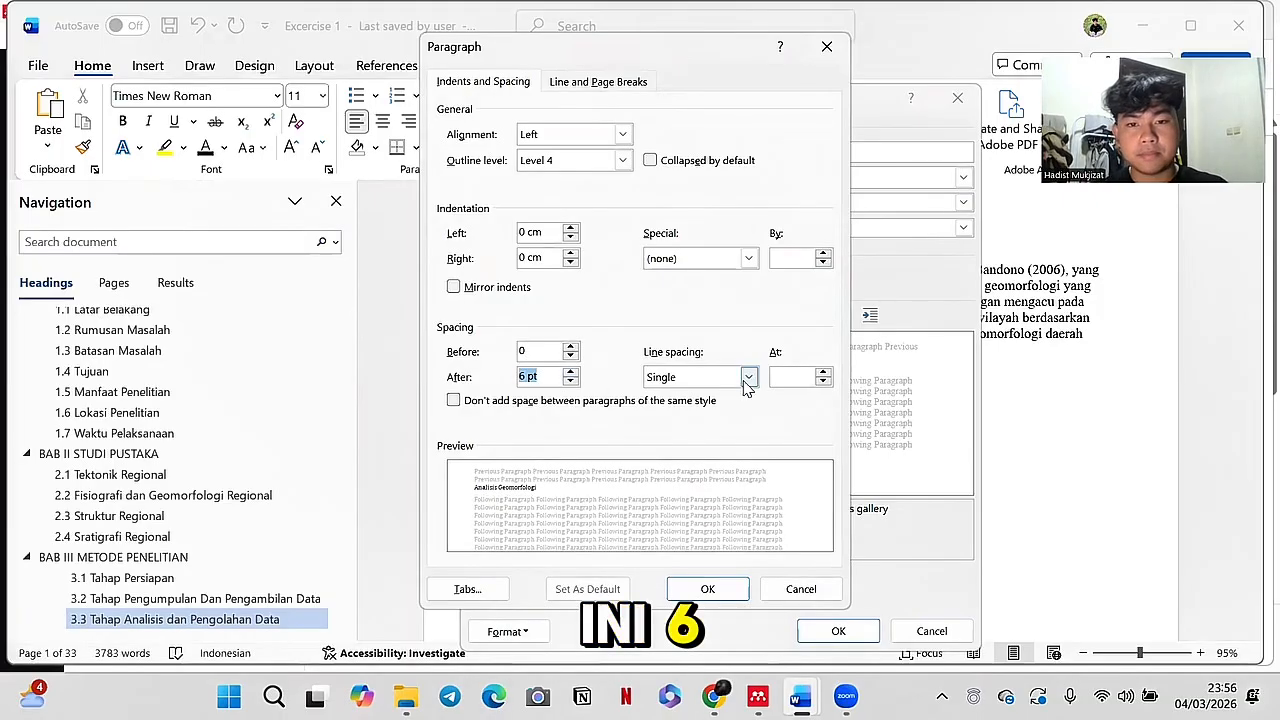
{"action": "left_click", "coordinate": [716, 410]}
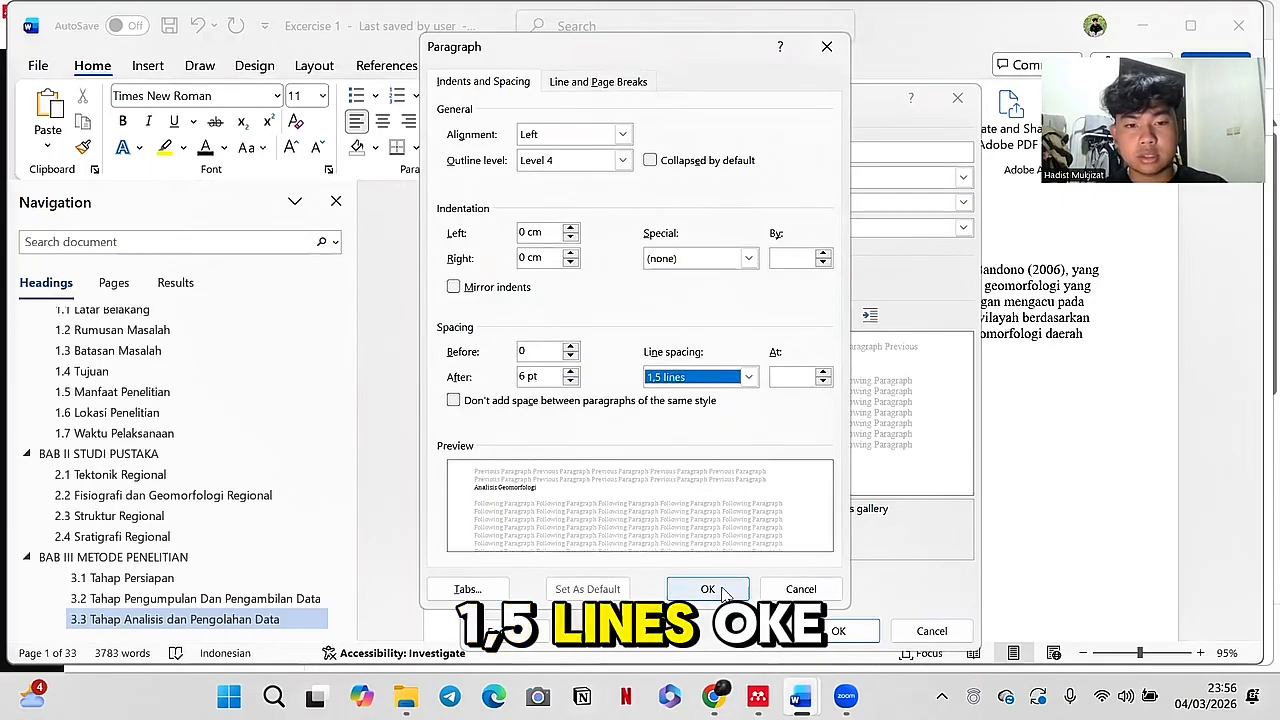
{"action": "left_click", "coordinate": [707, 589]}
Step: Assign the 3.3.1., 3.3.2., 3.3.3. numbering format to the Sub sub bab 3 style and finish creating the style
{"action": "left_click", "coordinate": [533, 628]}
{"action": "left_click", "coordinate": [532, 563]}
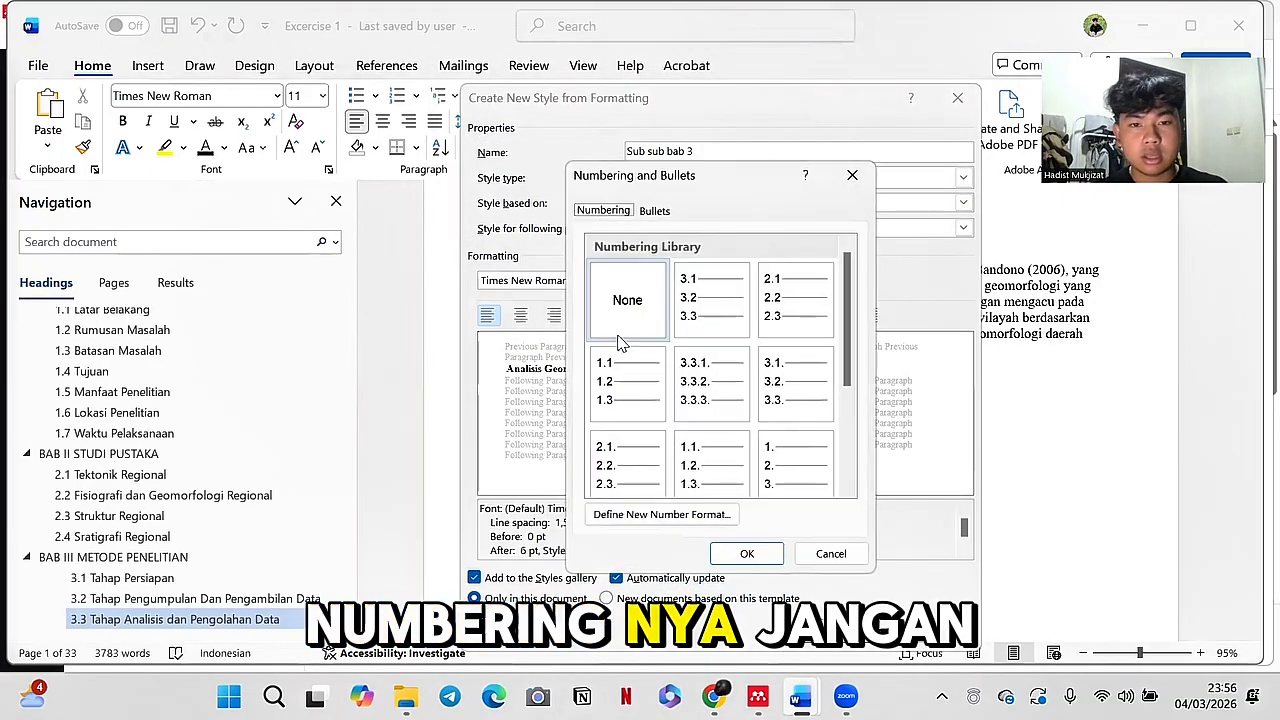
{"action": "left_click", "coordinate": [728, 400]}
{"action": "left_click", "coordinate": [747, 554]}
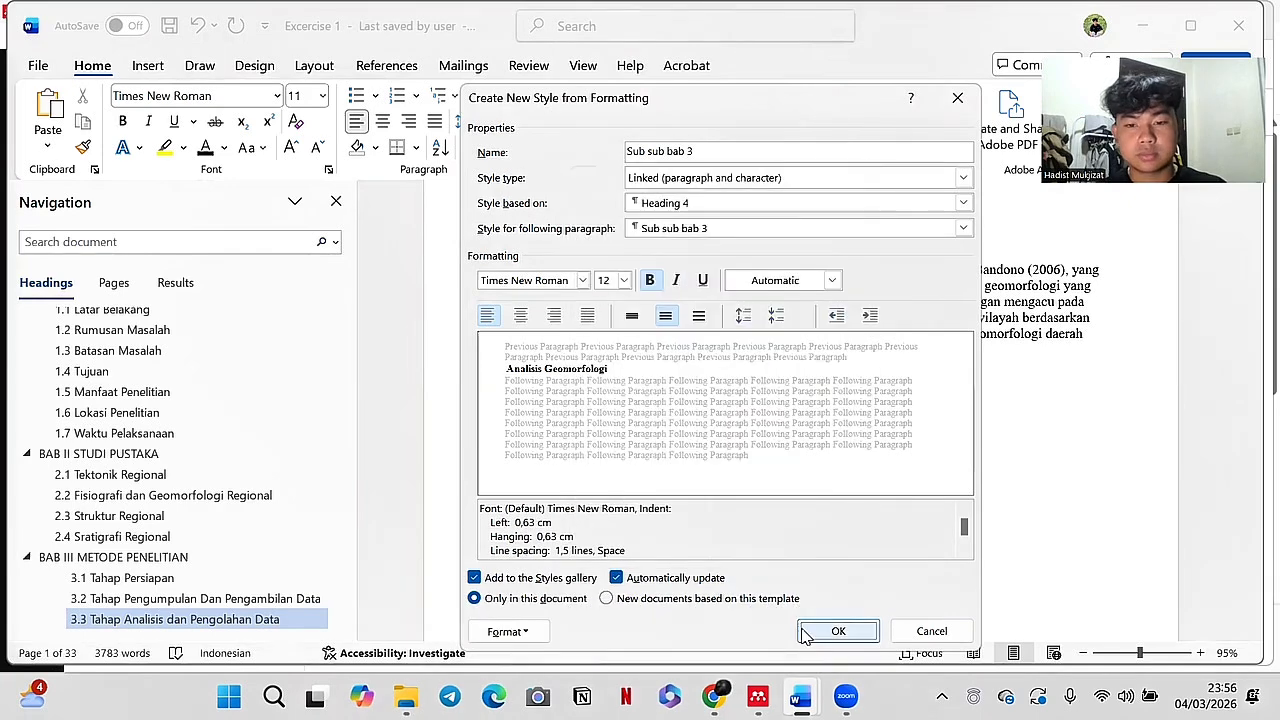
{"action": "left_click", "coordinate": [838, 630]}
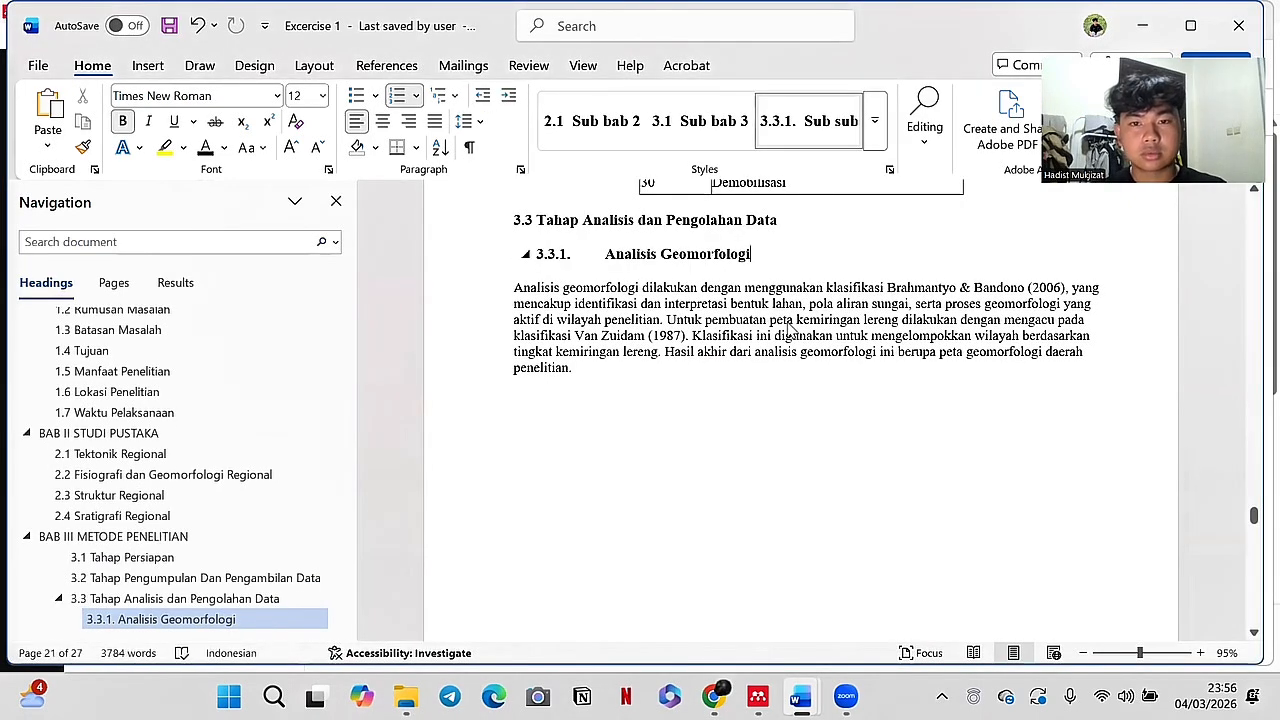
Step: Modify the Sub sub bab 3 style so that its left paragraph indent is 0 cm
{"action": "right_click", "coordinate": [752, 256]}
{"action": "key", "text": "Escape"}
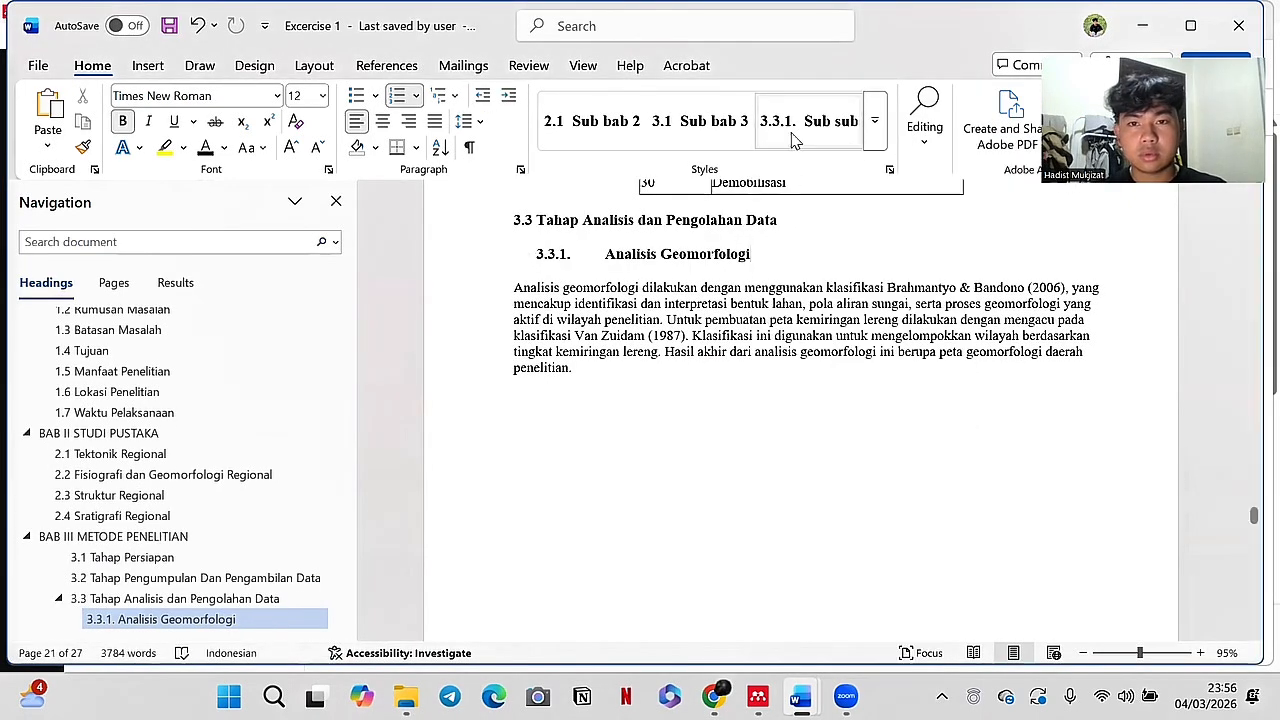
{"action": "right_click", "coordinate": [792, 135]}
{"action": "left_click", "coordinate": [851, 178]}
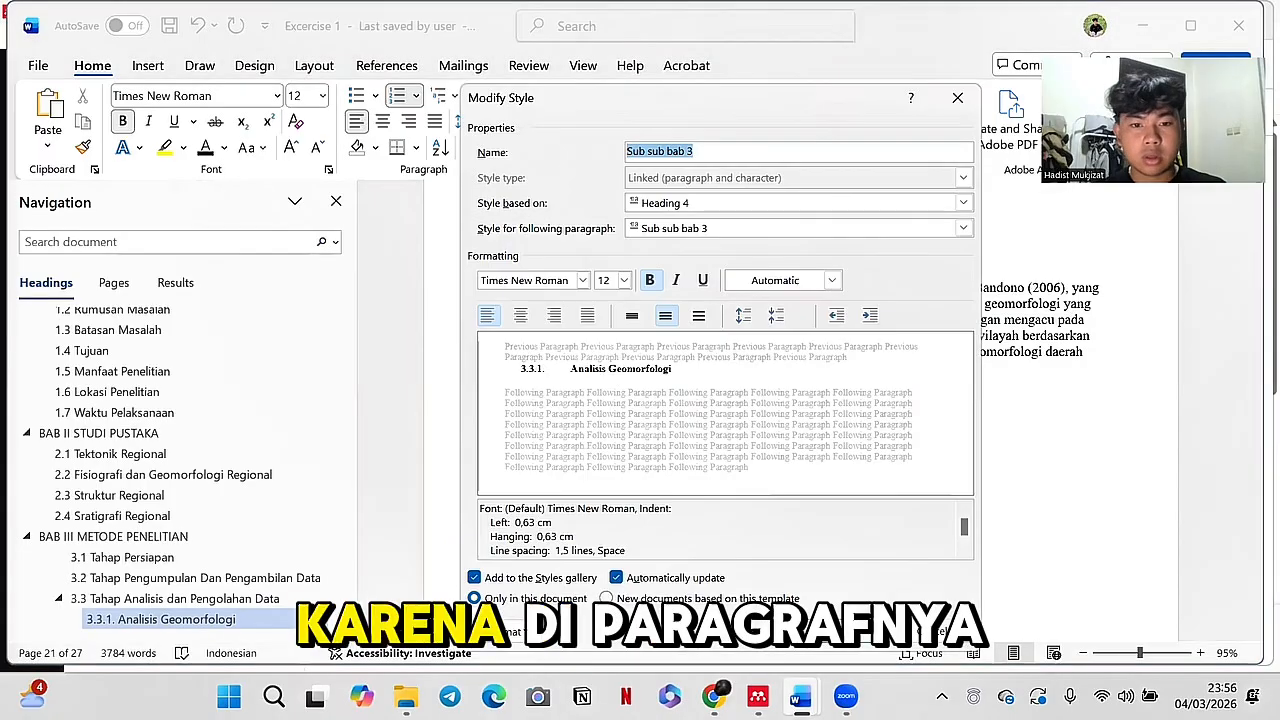
{"action": "left_click", "coordinate": [506, 631]}
{"action": "left_click", "coordinate": [545, 437]}
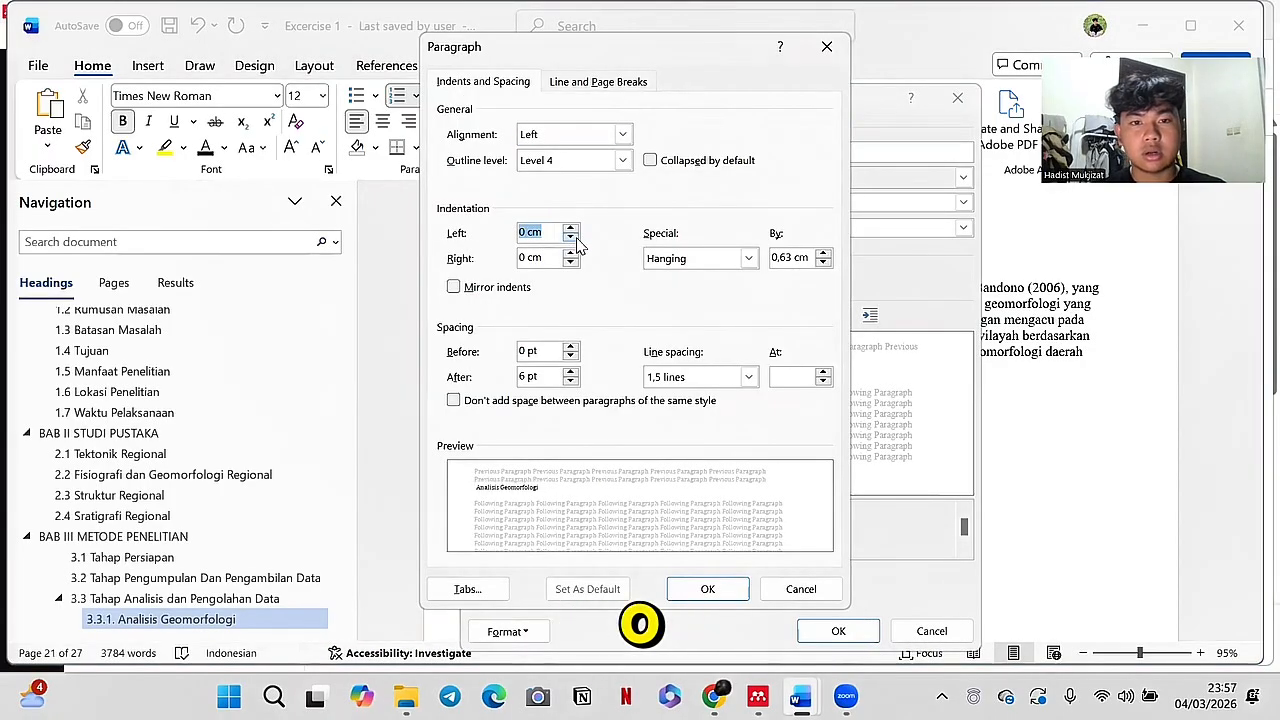
{"action": "left_click", "coordinate": [707, 589]}
{"action": "left_click", "coordinate": [838, 631]}
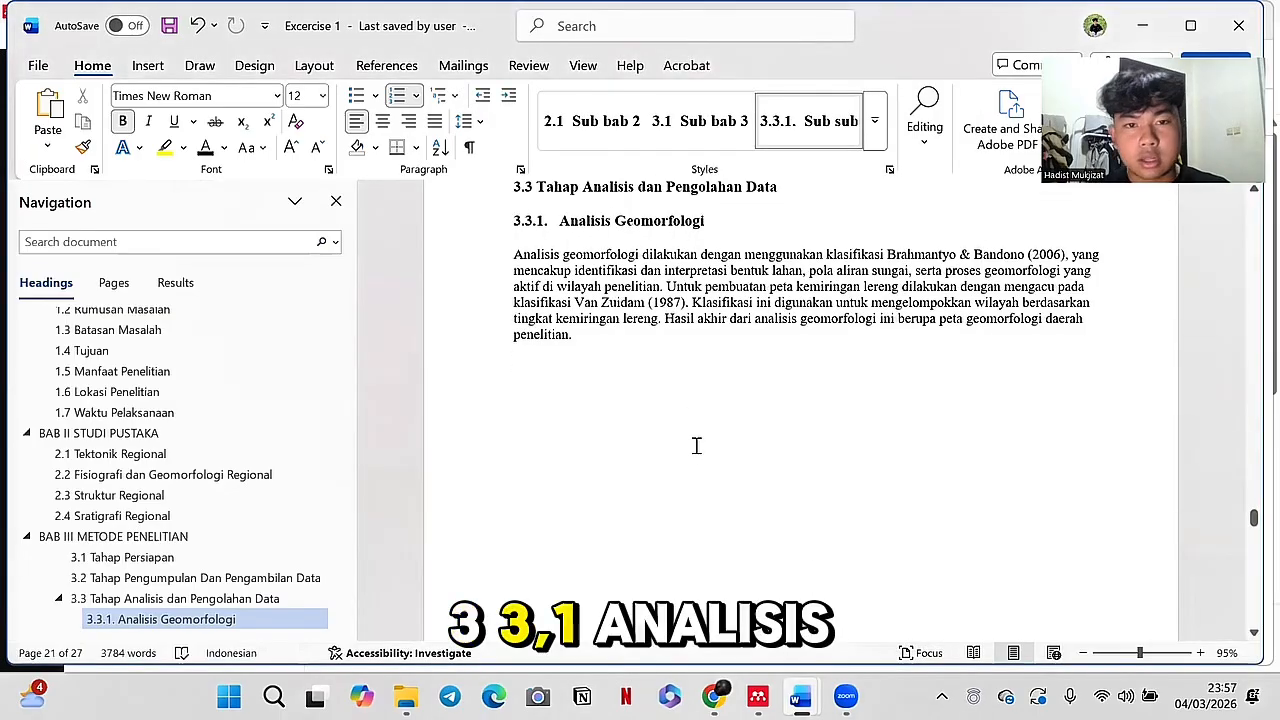
Step: Apply the Sub sub bab 3 style to the Analisis Struktur Geologi and Analisis Petrografi headings
{"action": "scroll", "coordinate": [697, 446], "scroll_direction": "down", "scroll_amount": 10}
{"action": "scroll", "coordinate": [655, 300], "scroll_direction": "up", "scroll_amount": 2}
{"action": "left_click", "coordinate": [704, 293]}
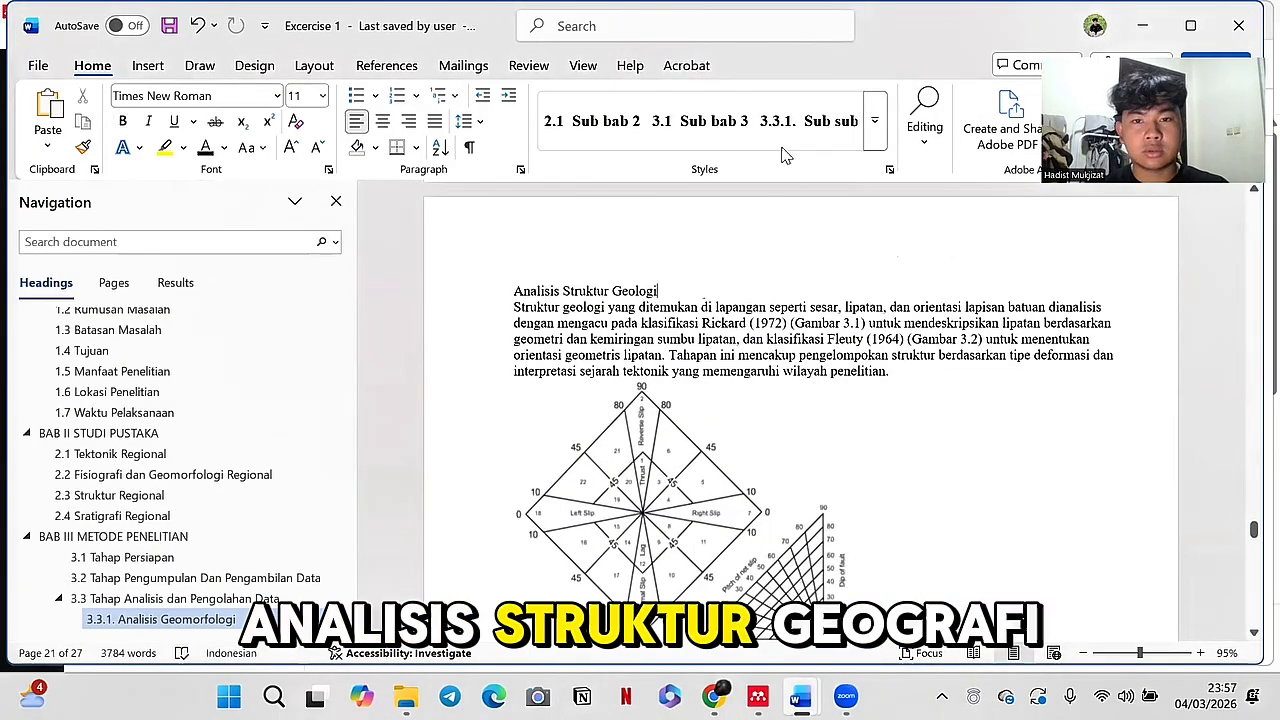
{"action": "left_click", "coordinate": [790, 128]}
{"action": "scroll", "coordinate": [681, 440], "scroll_direction": "down", "scroll_amount": 10}
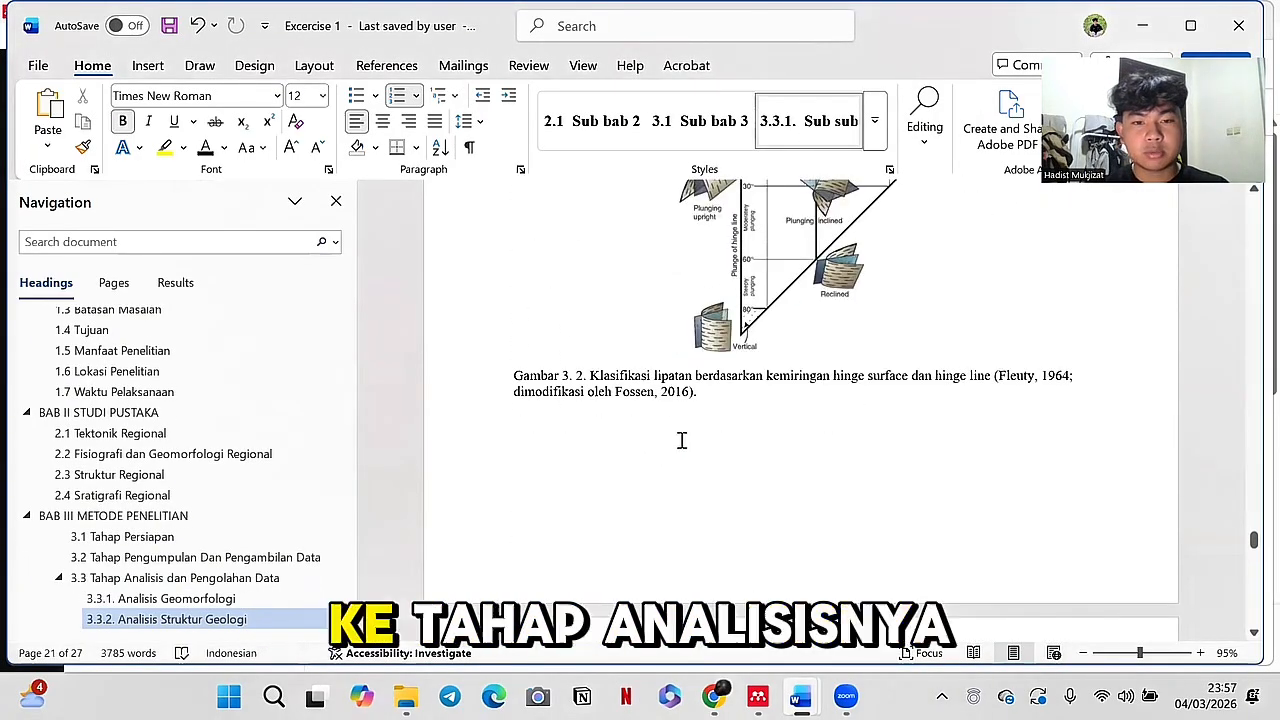
{"action": "scroll", "coordinate": [681, 440], "scroll_direction": "down", "scroll_amount": 5}
{"action": "left_click", "coordinate": [600, 314]}
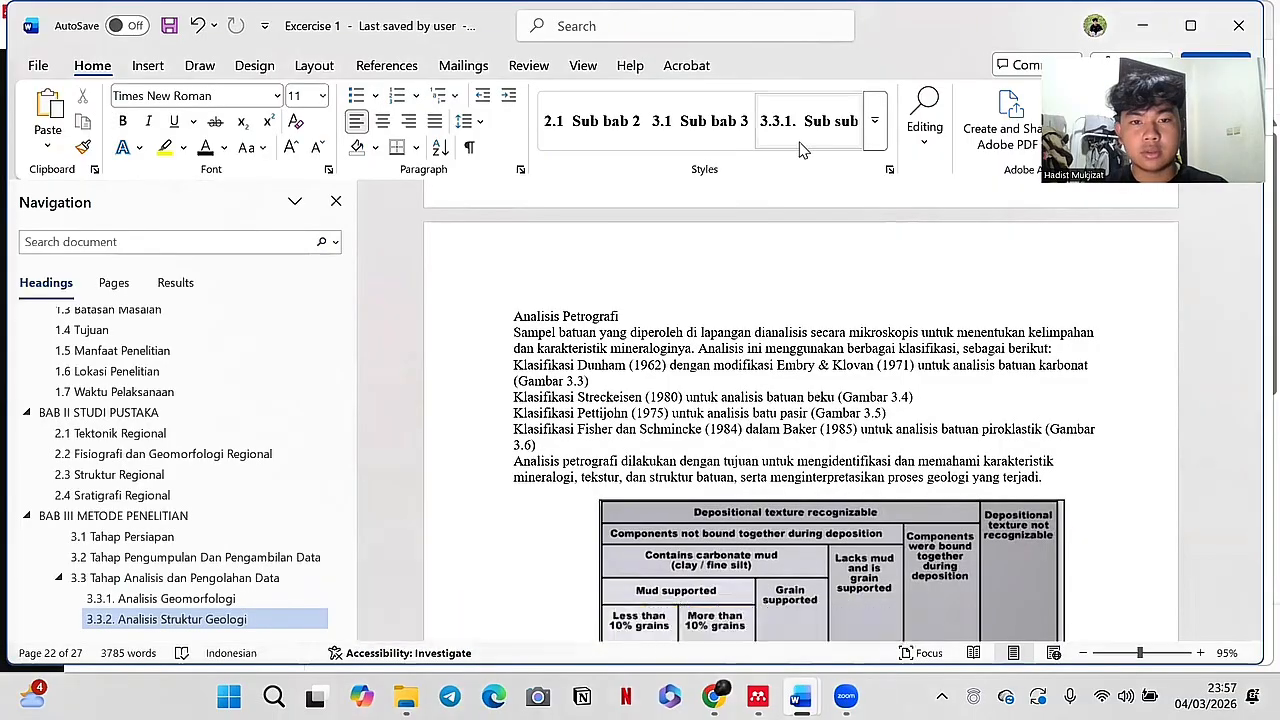
{"action": "left_click", "coordinate": [800, 148]}
Step: Apply the Sub sub bab 3 style to Analisis Mikropaleontologi and the Sub bab 3 style to Tahap Penyusunan Laporan
{"action": "scroll", "coordinate": [729, 314], "scroll_direction": "down", "scroll_amount": 15}
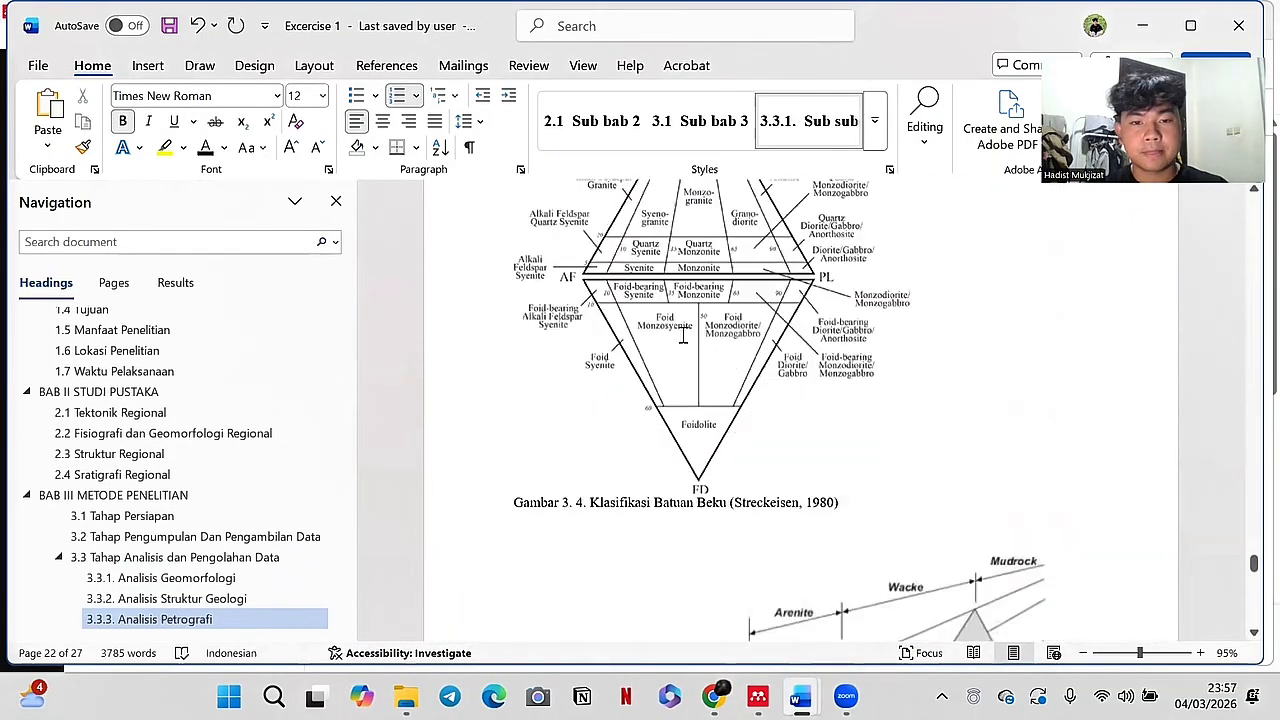
{"action": "scroll", "coordinate": [683, 337], "scroll_direction": "down", "scroll_amount": 20}
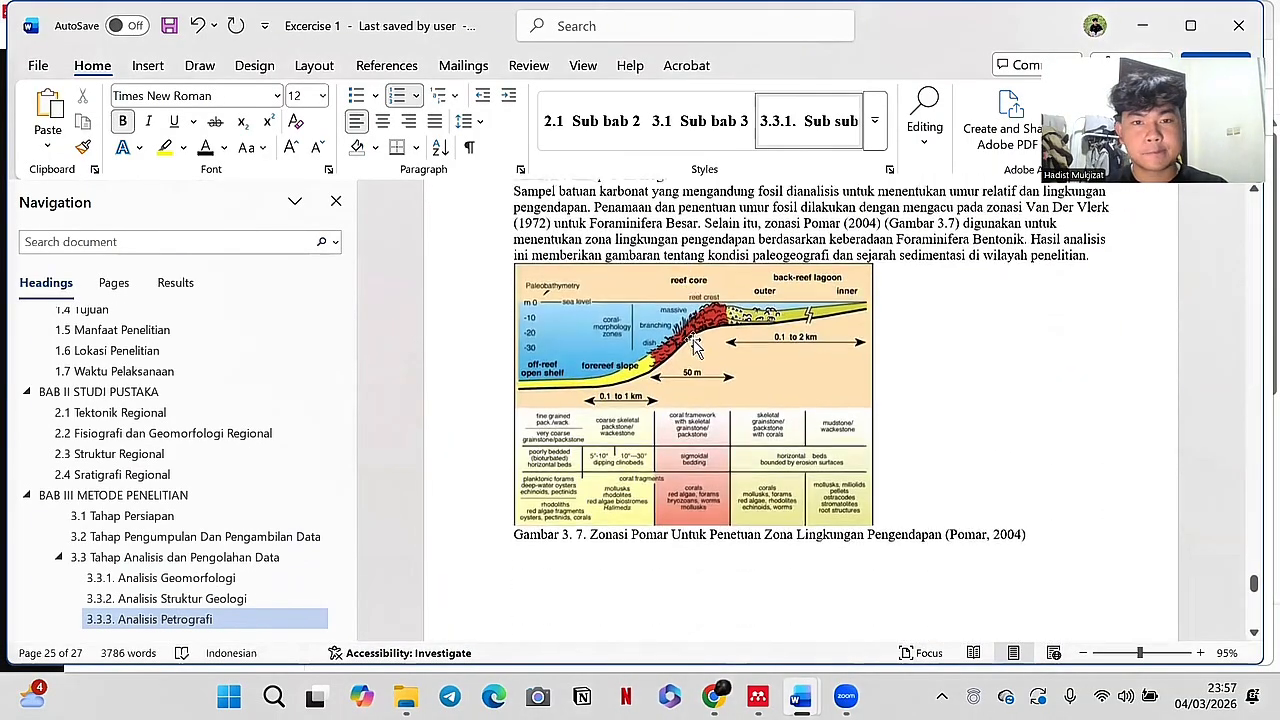
{"action": "scroll", "coordinate": [694, 343], "scroll_direction": "down", "scroll_amount": 1}
{"action": "scroll", "coordinate": [668, 325], "scroll_direction": "up", "scroll_amount": 2}
{"action": "left_click", "coordinate": [703, 257]}
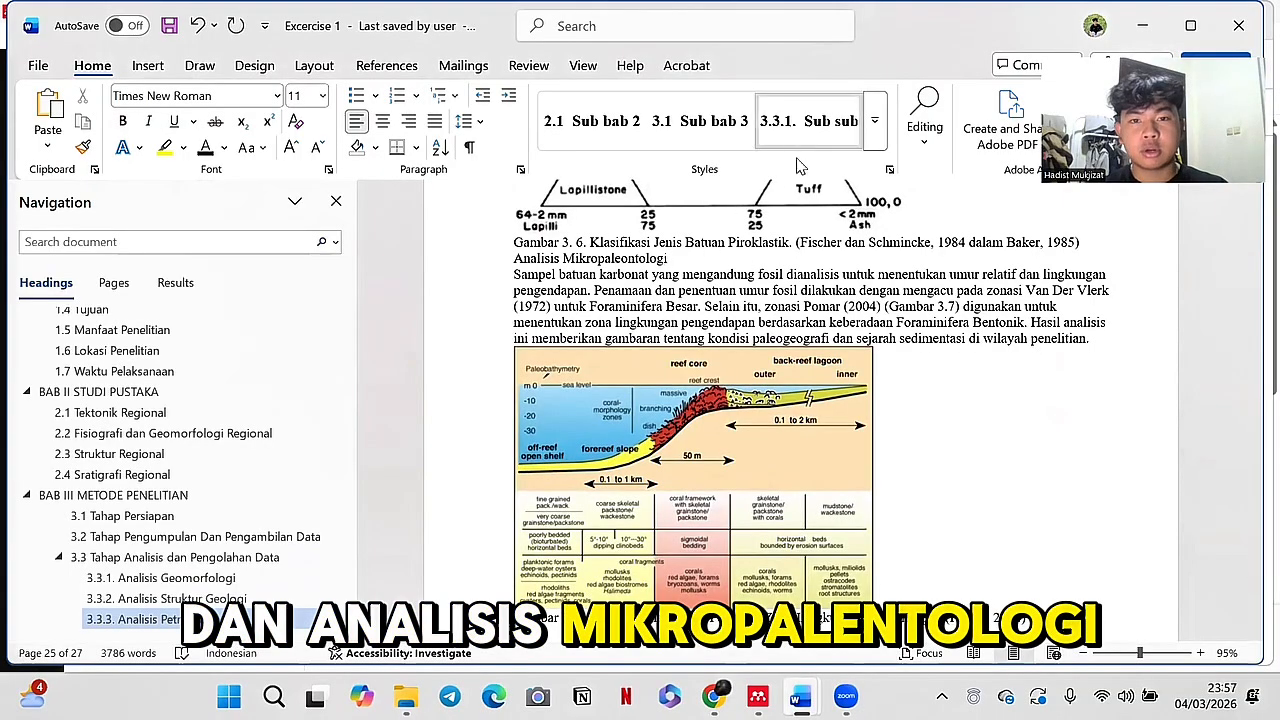
{"action": "left_click", "coordinate": [800, 145]}
{"action": "scroll", "coordinate": [729, 391], "scroll_direction": "down", "scroll_amount": 10}
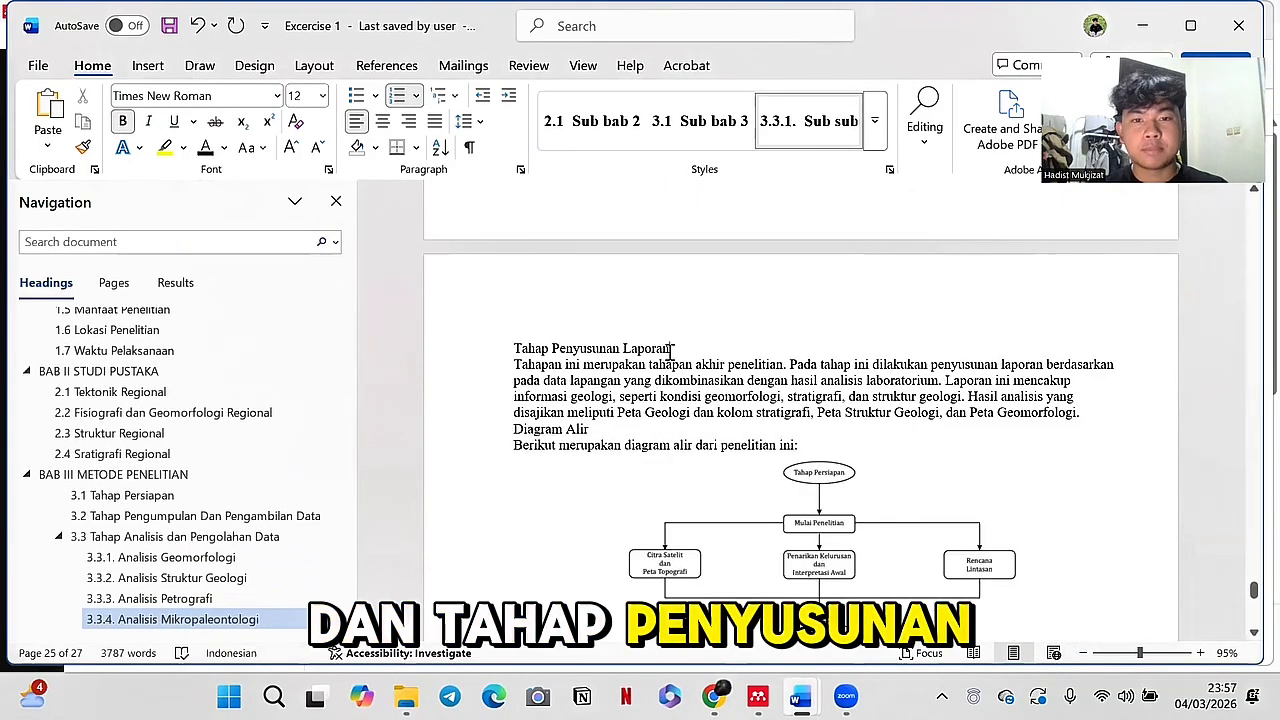
{"action": "left_click", "coordinate": [693, 133]}
Step: Insert an Automatic Table 1 table of contents at the DAFTAR ISI line near the start of the document
{"action": "scroll", "coordinate": [643, 500], "scroll_direction": "down", "scroll_amount": 5}
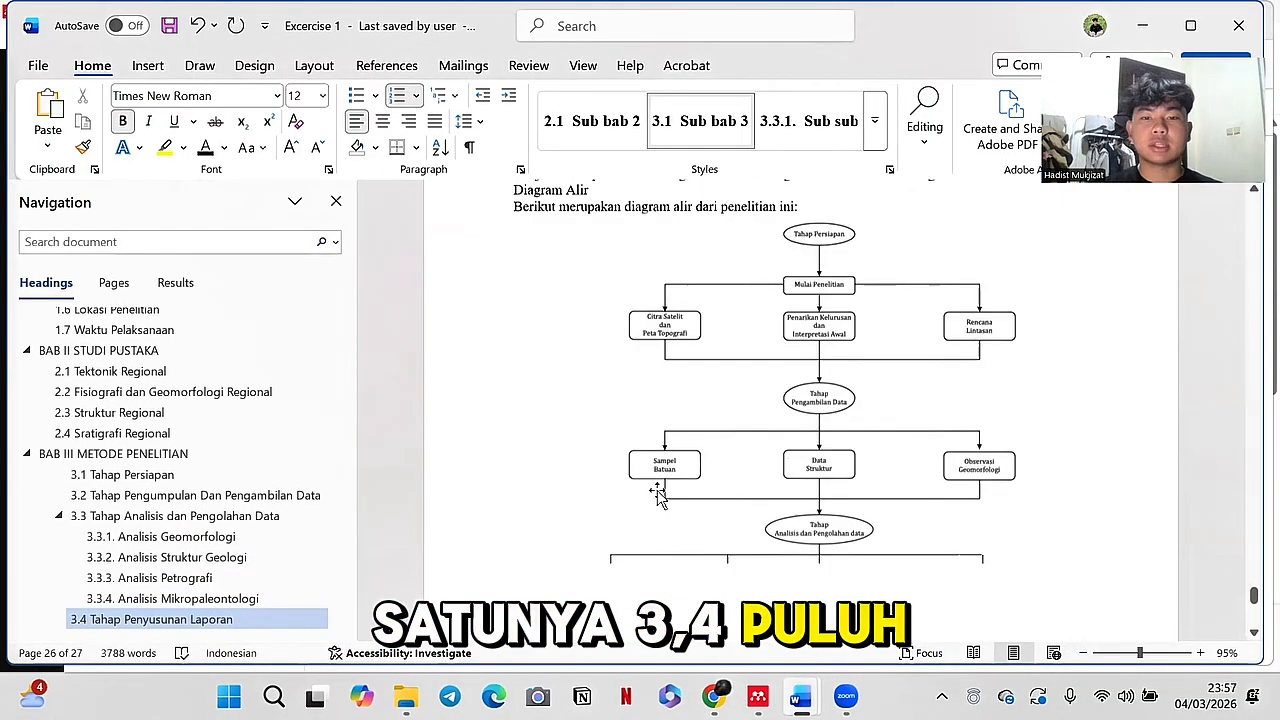
{"action": "scroll", "coordinate": [803, 505], "scroll_direction": "down", "scroll_amount": 5}
{"action": "scroll", "coordinate": [646, 463], "scroll_direction": "up", "scroll_amount": 1}
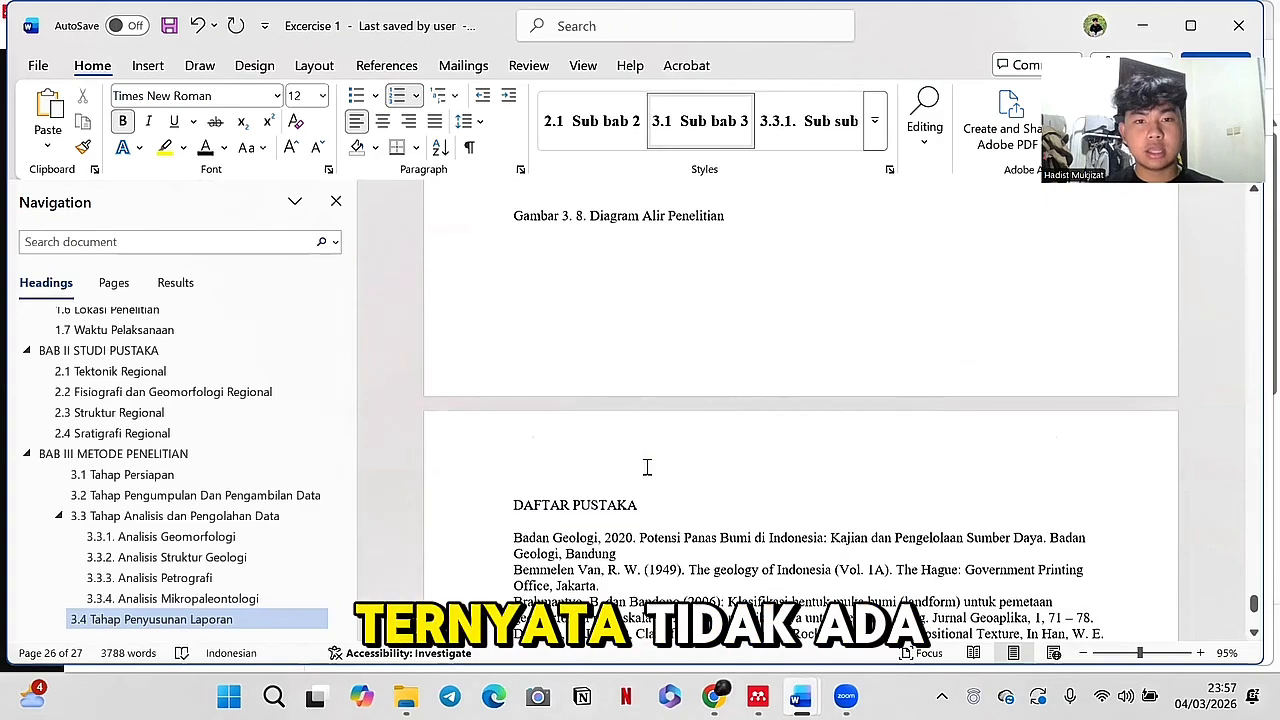
{"action": "scroll", "coordinate": [646, 463], "scroll_direction": "down", "scroll_amount": 1}
{"action": "left_click_drag", "start_coordinate": [1253, 618], "coordinate": [1246, 250]}
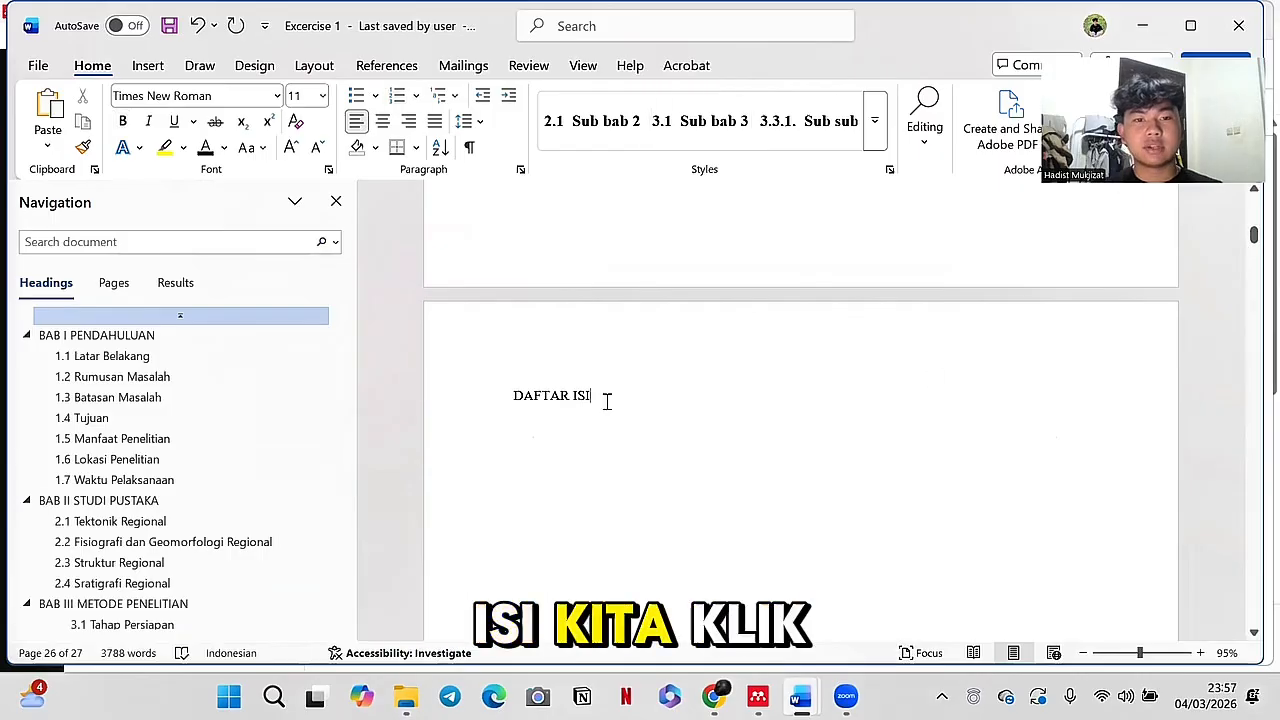
{"action": "left_click", "coordinate": [386, 65]}
{"action": "left_click", "coordinate": [58, 128]}
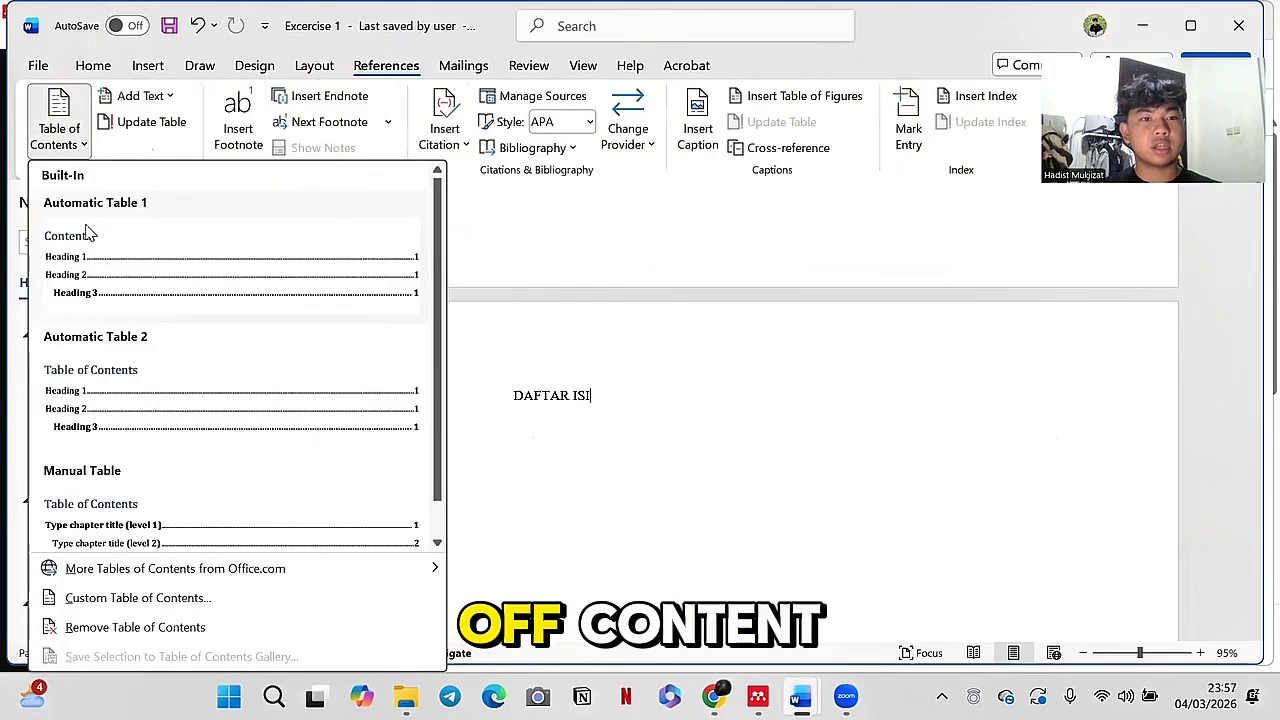
{"action": "left_click", "coordinate": [107, 275]}
Step: Replace the table of contents title with "Daftar Isi"
{"action": "scroll", "coordinate": [706, 409], "scroll_direction": "up", "scroll_amount": 8}
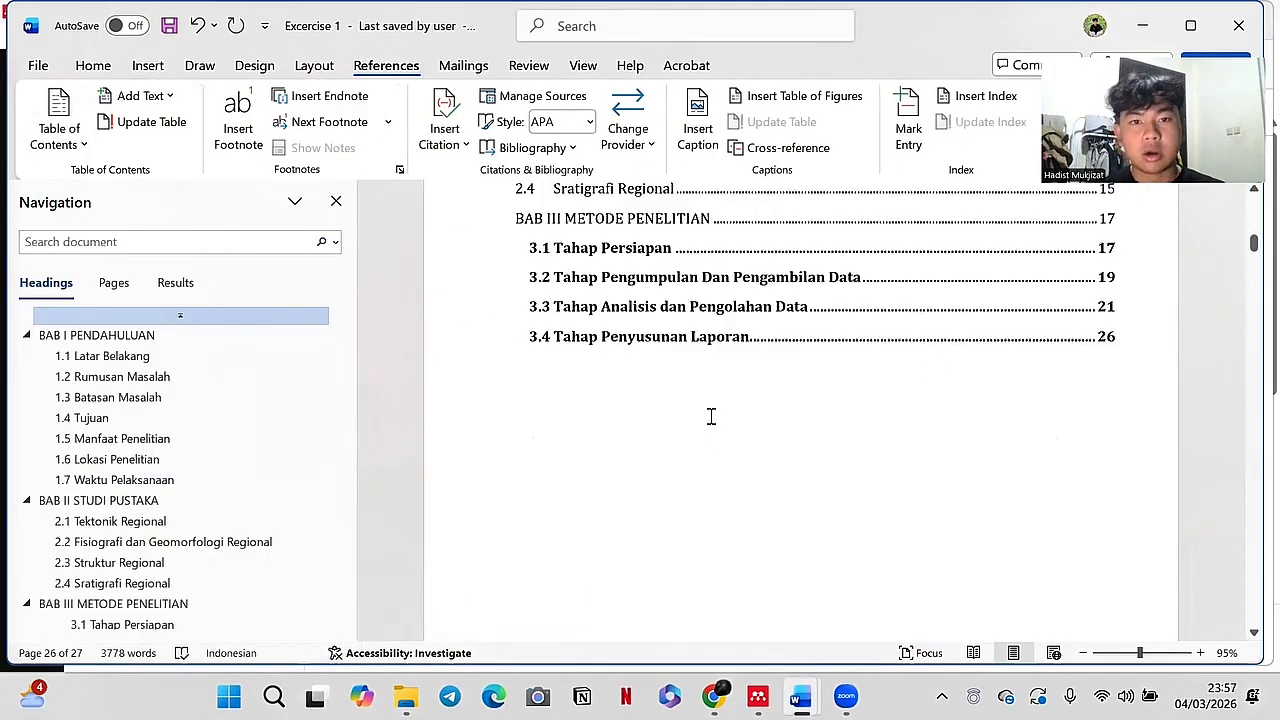
{"action": "scroll", "coordinate": [715, 427], "scroll_direction": "up", "scroll_amount": 3}
{"action": "left_click", "coordinate": [608, 428]}
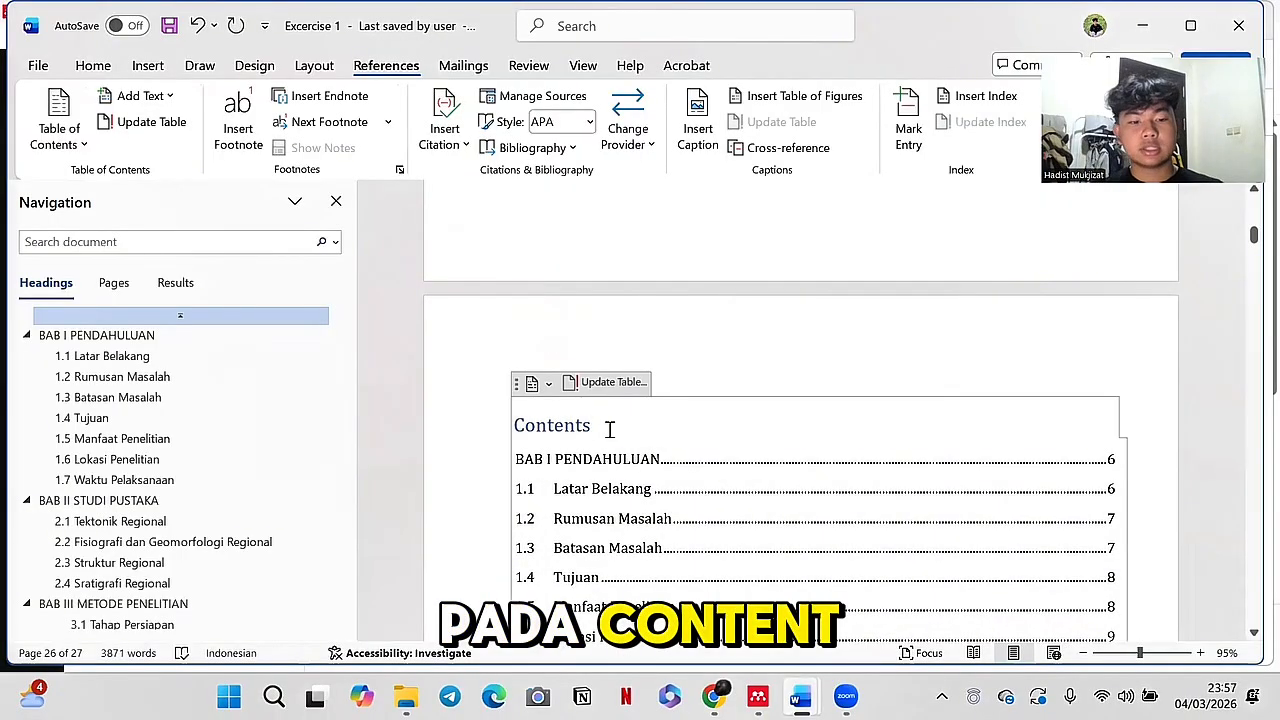
{"action": "left_click", "coordinate": [602, 452]}
{"action": "left_click", "coordinate": [596, 425]}
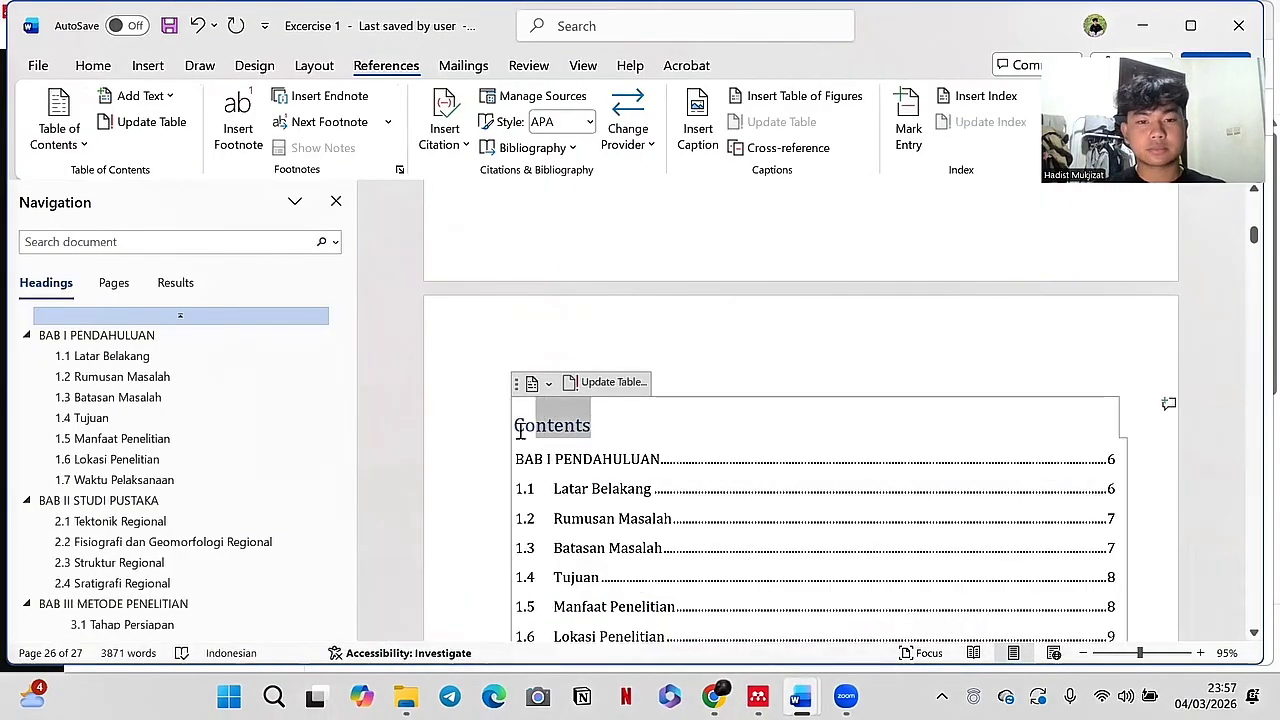
{"action": "type", "text": "Daftar Isi"}
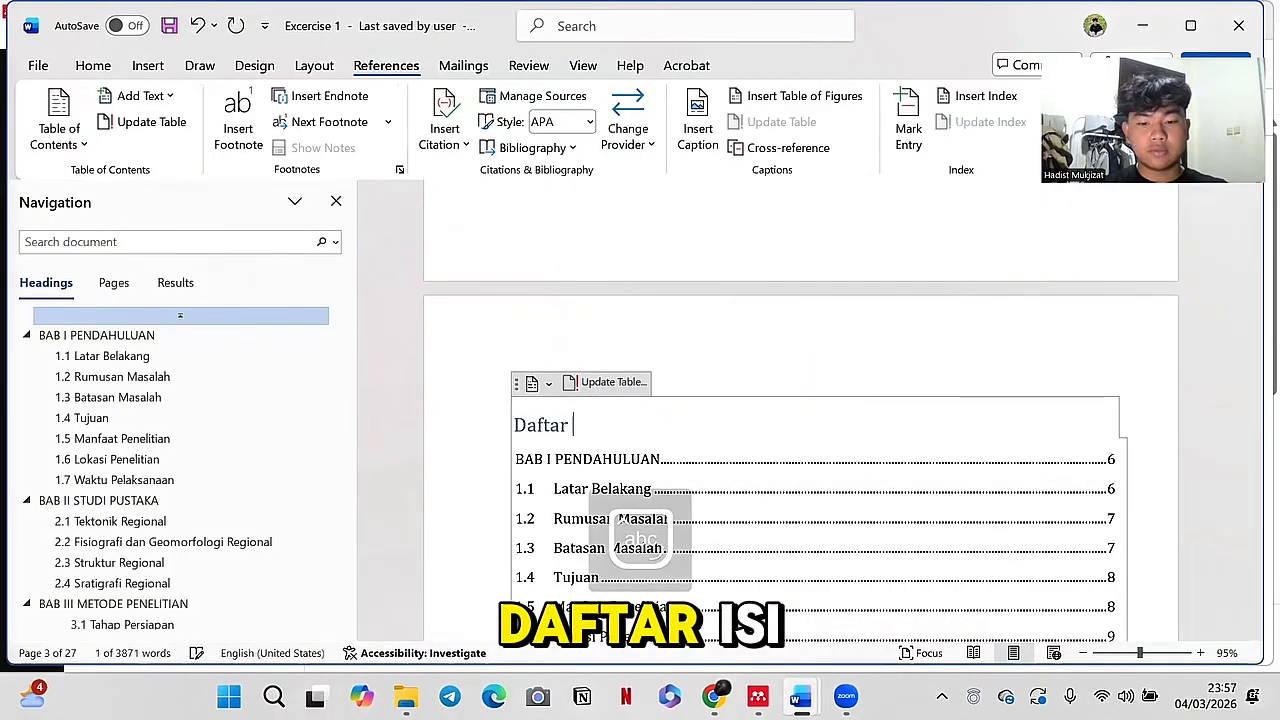
Step: Format the table of contents title as centered, bold, black Times New Roman text
{"action": "left_click", "coordinate": [92, 65]}
{"action": "key", "text": "shift+Home"}
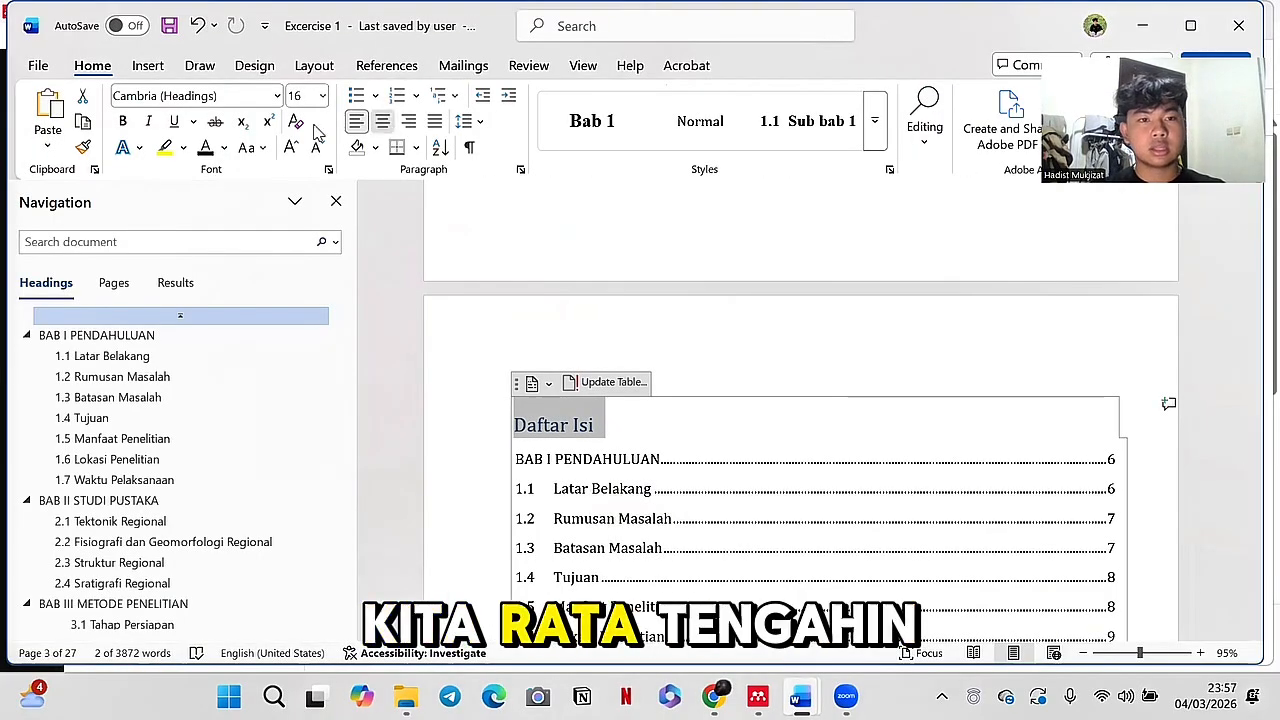
{"action": "key", "text": "ctrl+e"}
{"action": "key", "text": "ctrl+b"}
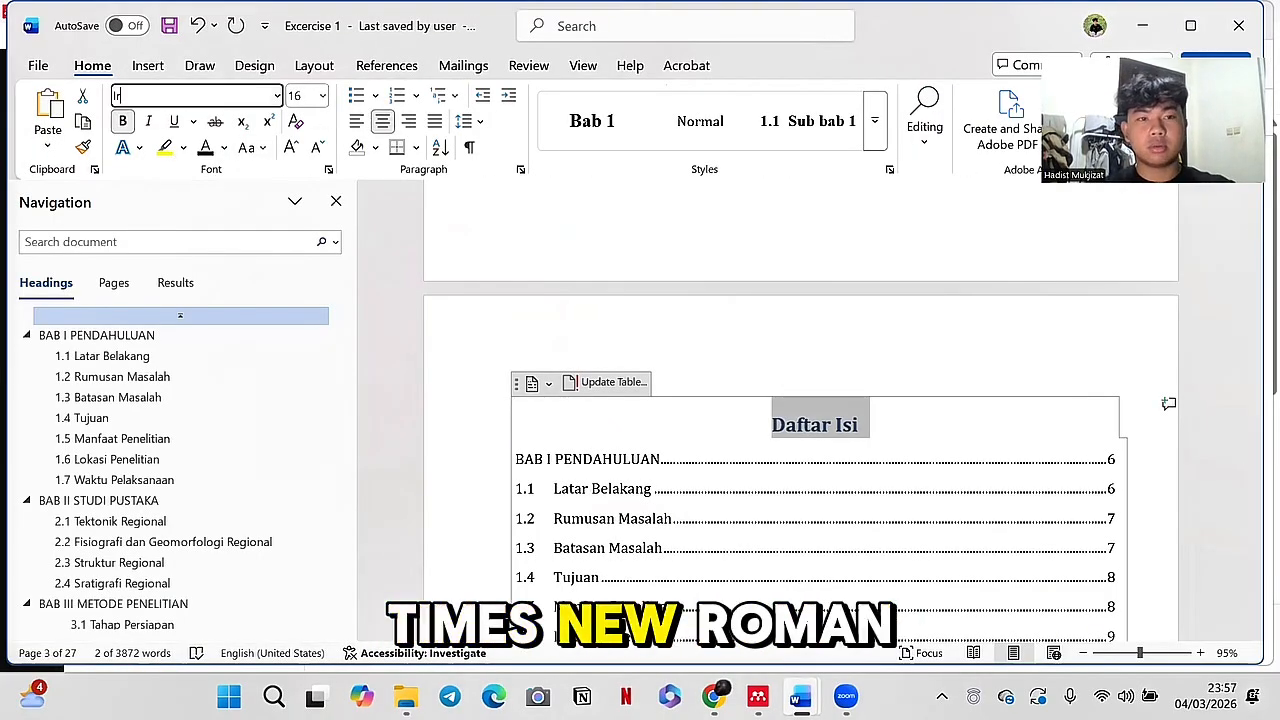
{"action": "key", "text": "Return"}
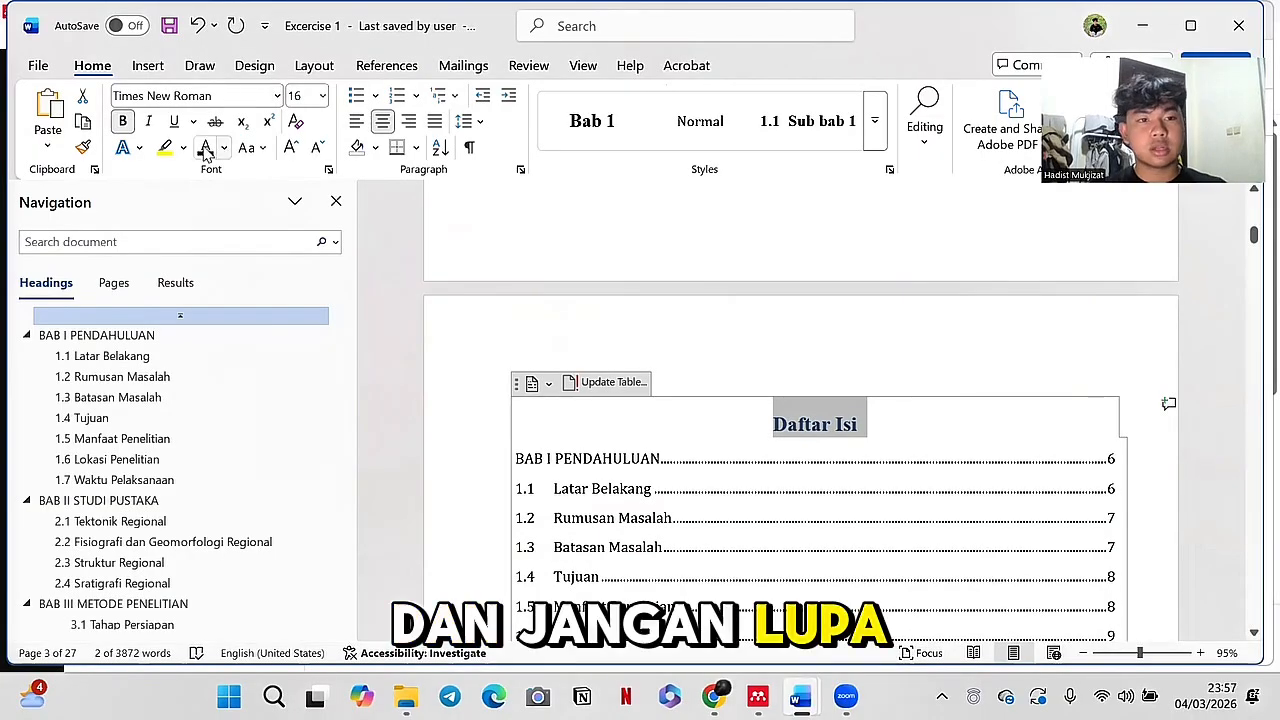
Step: Delete the original DAFTAR ISI line above the table of contents and rewrite the table's title in capitals as "DAFTAR ISI"
{"action": "left_click", "coordinate": [613, 390]}
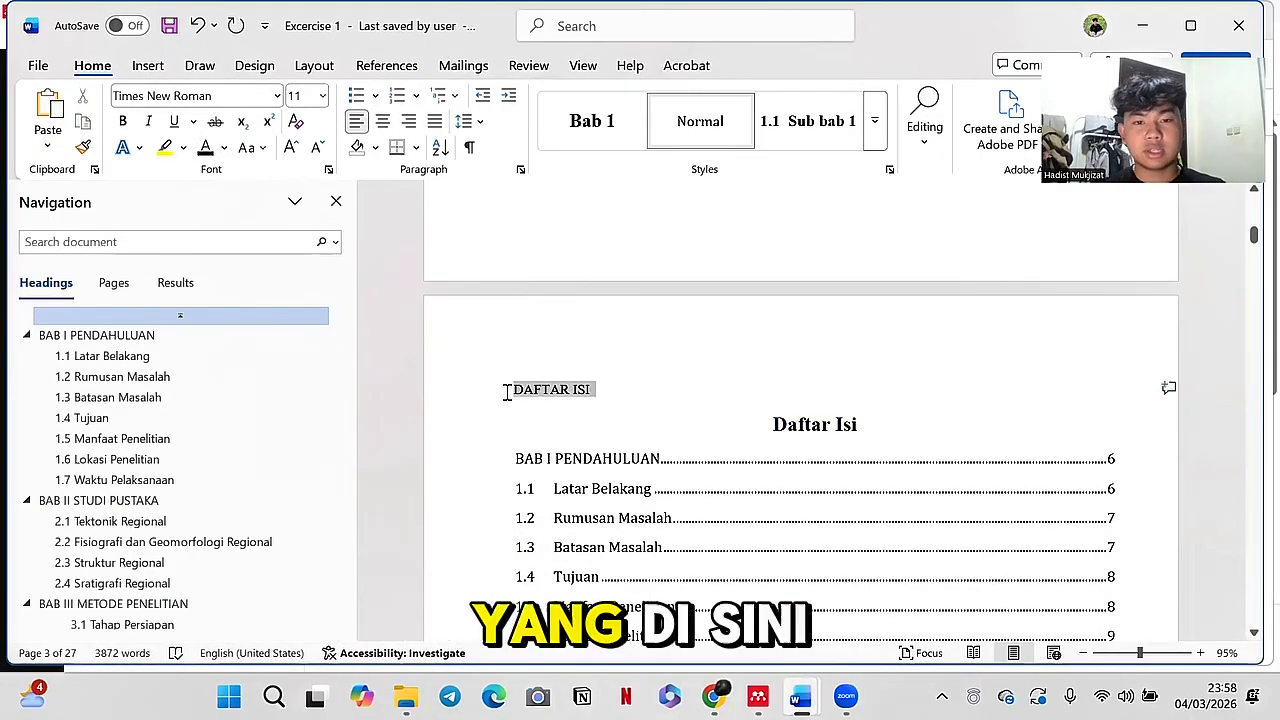
{"action": "key", "text": "BackSpace"}
{"action": "left_click", "coordinate": [857, 410]}
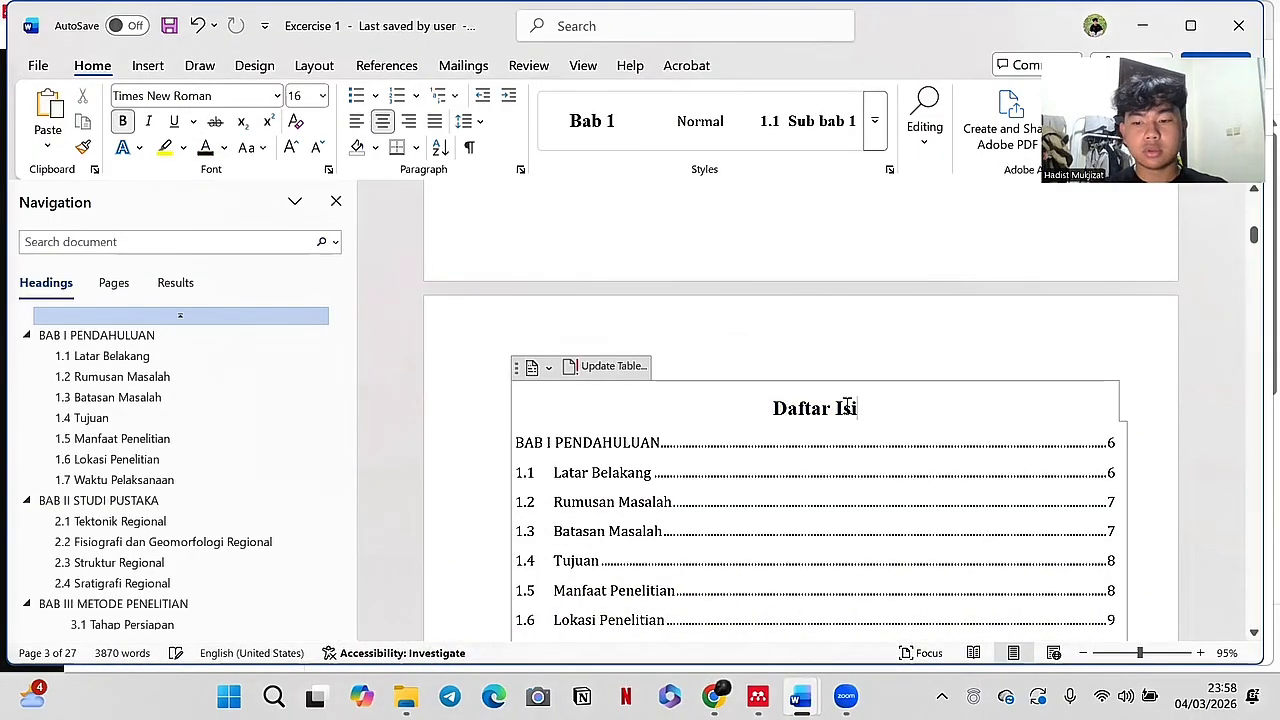
{"action": "key", "text": "BackSpace"}
{"action": "key", "text": "BackSpace"}
{"action": "key", "text": "BackSpace"}
{"action": "key", "text": "BackSpace"}
{"action": "key", "text": "BackSpace"}
{"action": "key", "text": "BackSpace"}
{"action": "key", "text": "BackSpace"}
{"action": "key", "text": "Caps_Lock"}
{"action": "type", "text": "AFTAR ISI"}
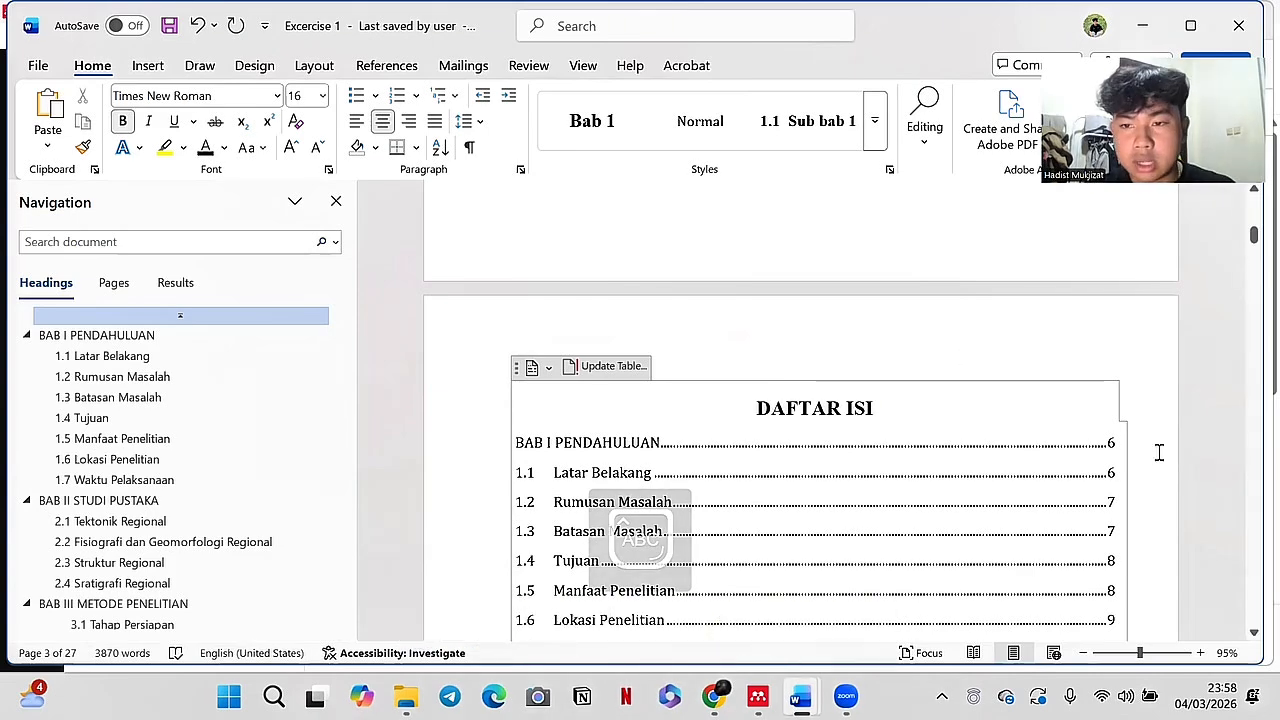
Step: Select the research location map under 1.6 Lokasi Penelitian and start inserting a caption for it
{"action": "left_click", "coordinate": [566, 445]}
{"action": "scroll", "coordinate": [566, 445], "scroll_direction": "down", "scroll_amount": 2}
{"action": "scroll", "coordinate": [556, 457], "scroll_direction": "down", "scroll_amount": 12}
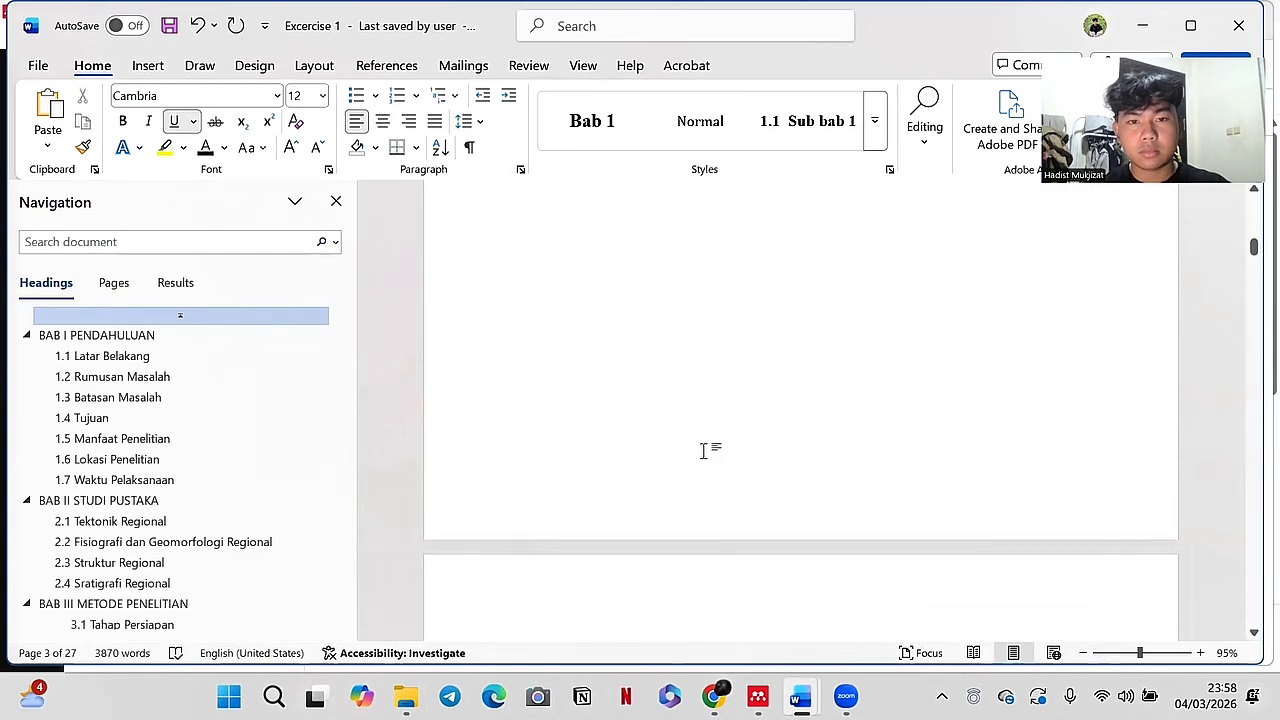
{"action": "left_click", "coordinate": [708, 464]}
{"action": "scroll", "coordinate": [708, 464], "scroll_direction": "down", "scroll_amount": 10}
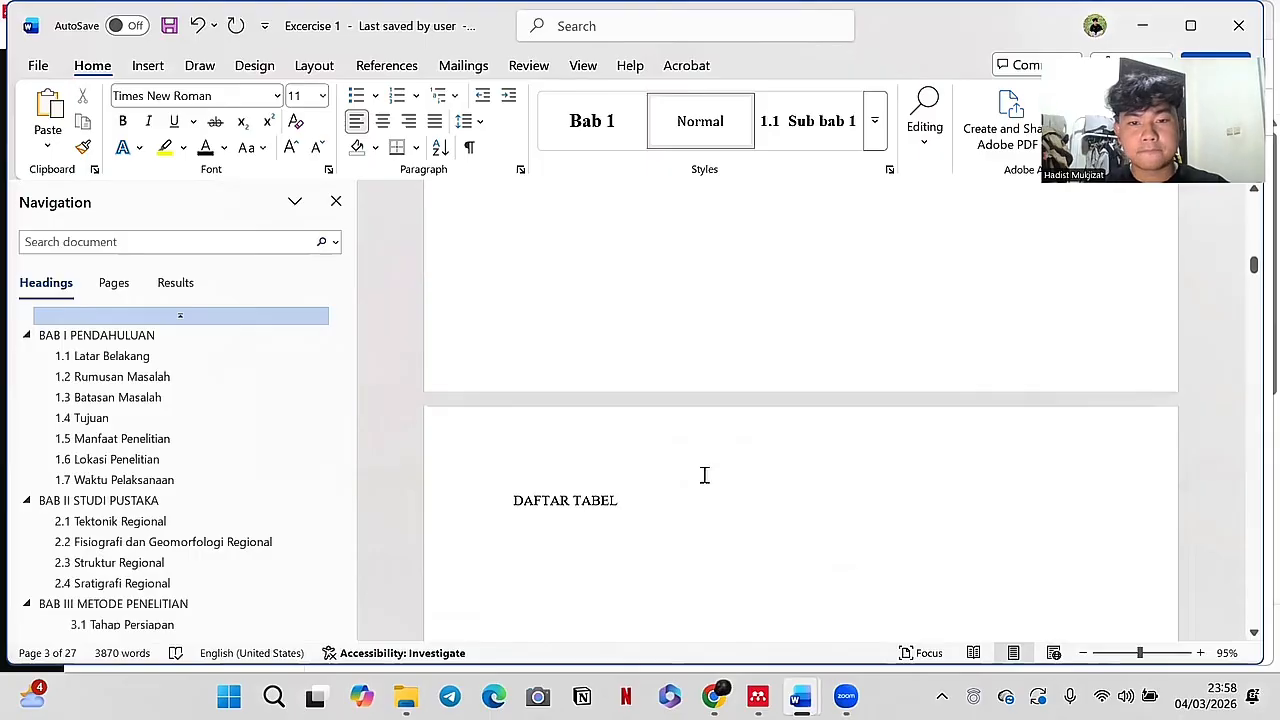
{"action": "scroll", "coordinate": [704, 475], "scroll_direction": "down", "scroll_amount": 20}
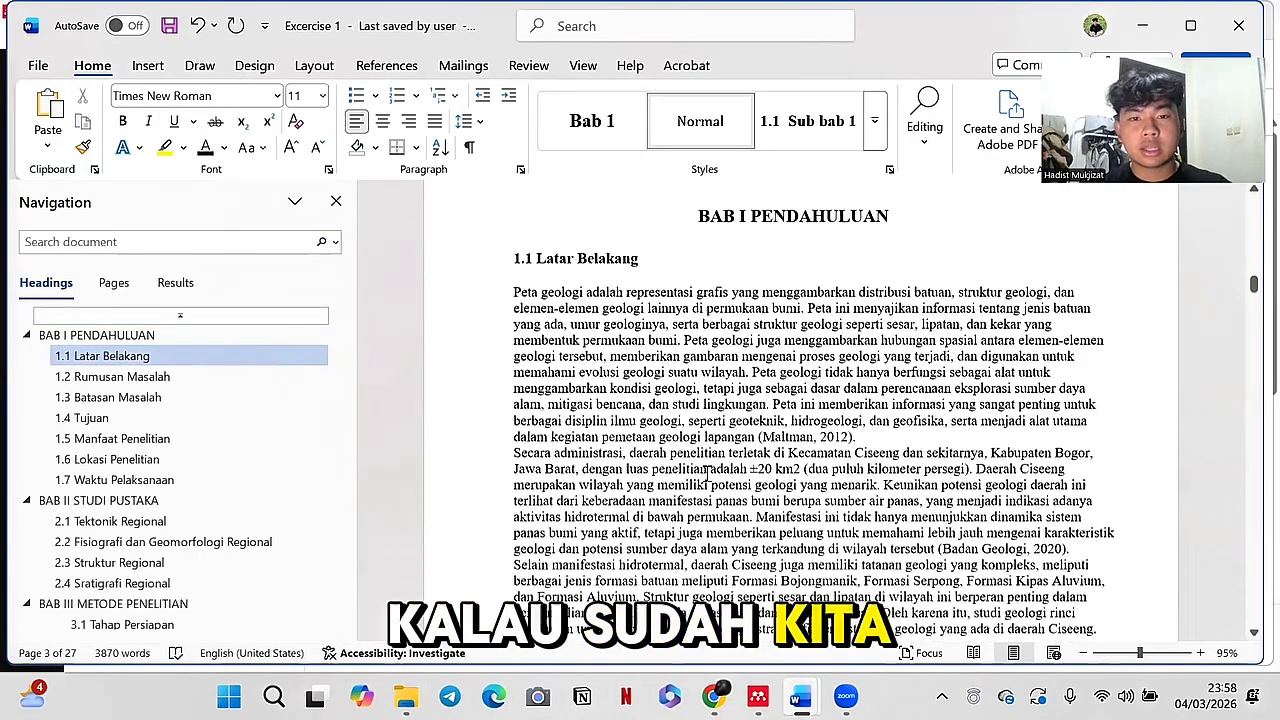
{"action": "scroll", "coordinate": [708, 480], "scroll_direction": "down", "scroll_amount": 10}
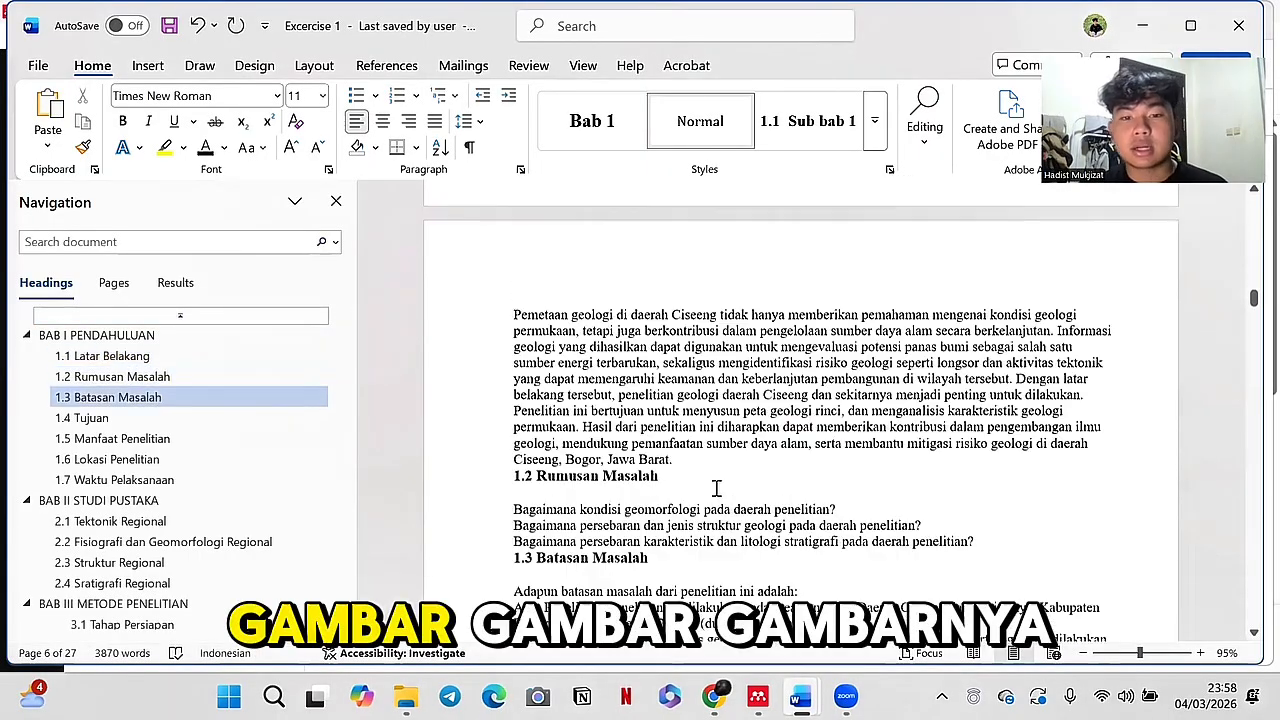
{"action": "scroll", "coordinate": [723, 487], "scroll_direction": "down", "scroll_amount": 10}
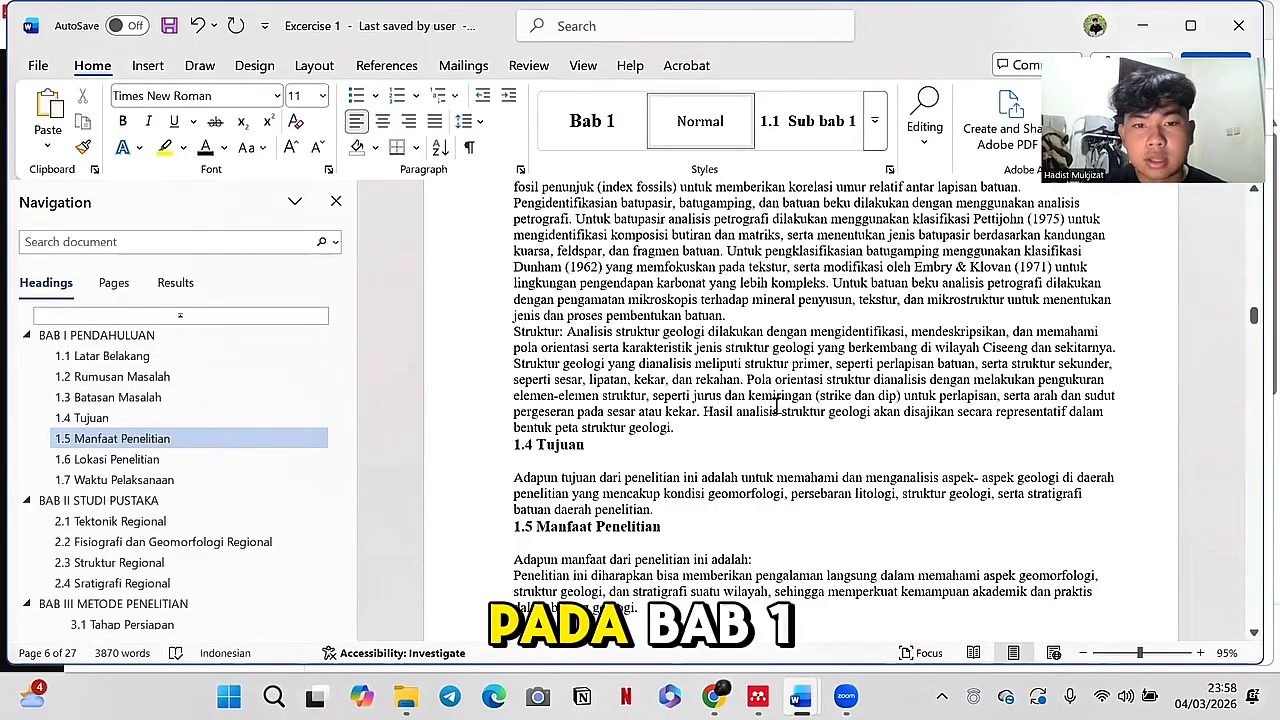
{"action": "scroll", "coordinate": [752, 405], "scroll_direction": "down", "scroll_amount": 10}
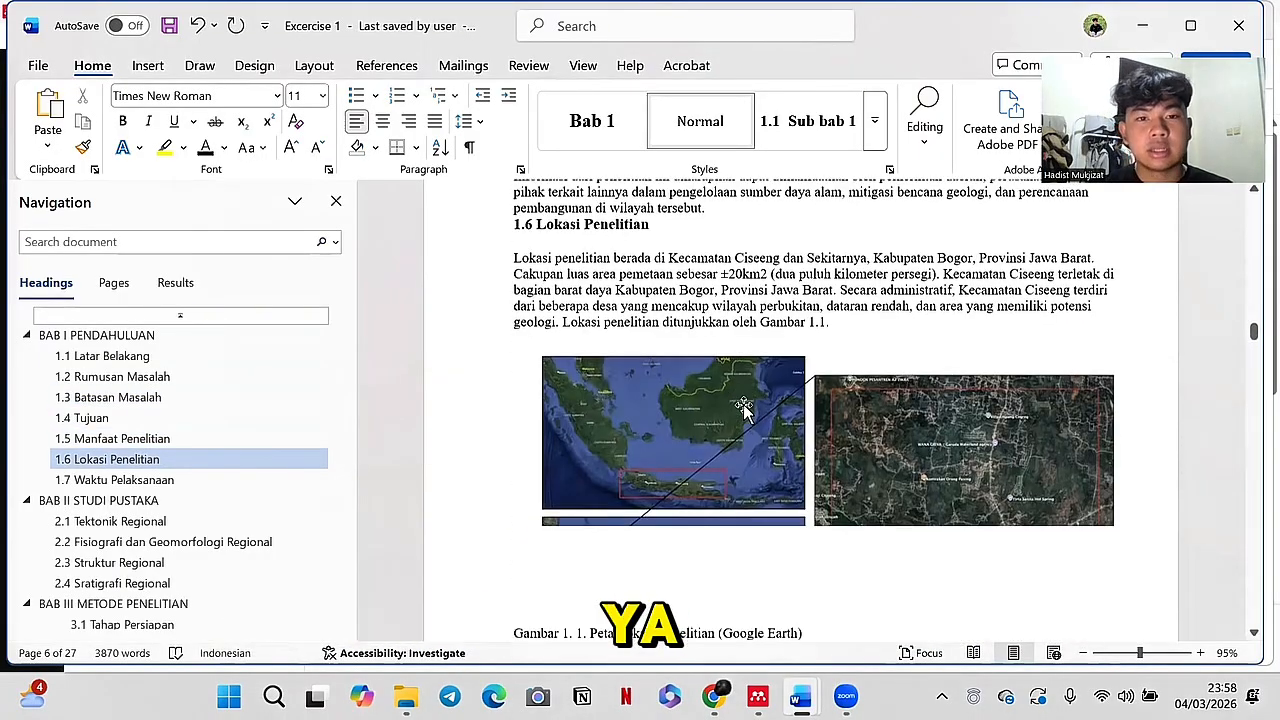
{"action": "left_click", "coordinate": [790, 395]}
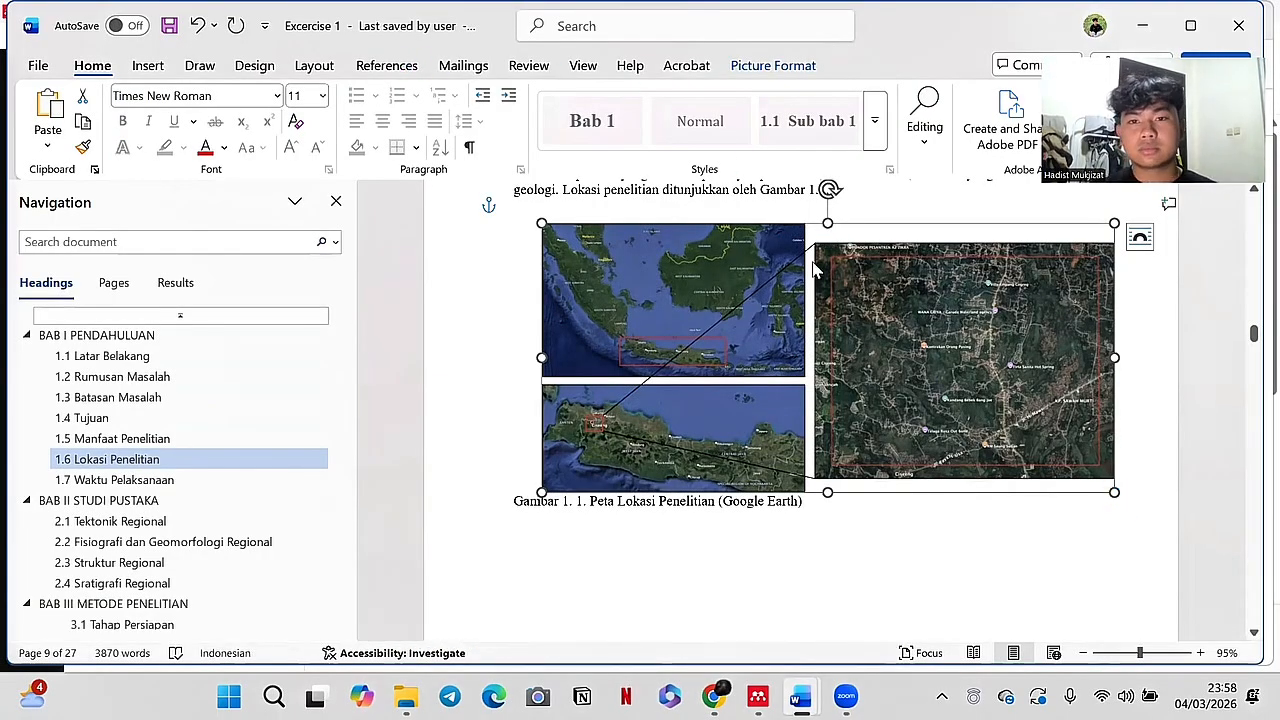
{"action": "key", "text": "alt+p"}
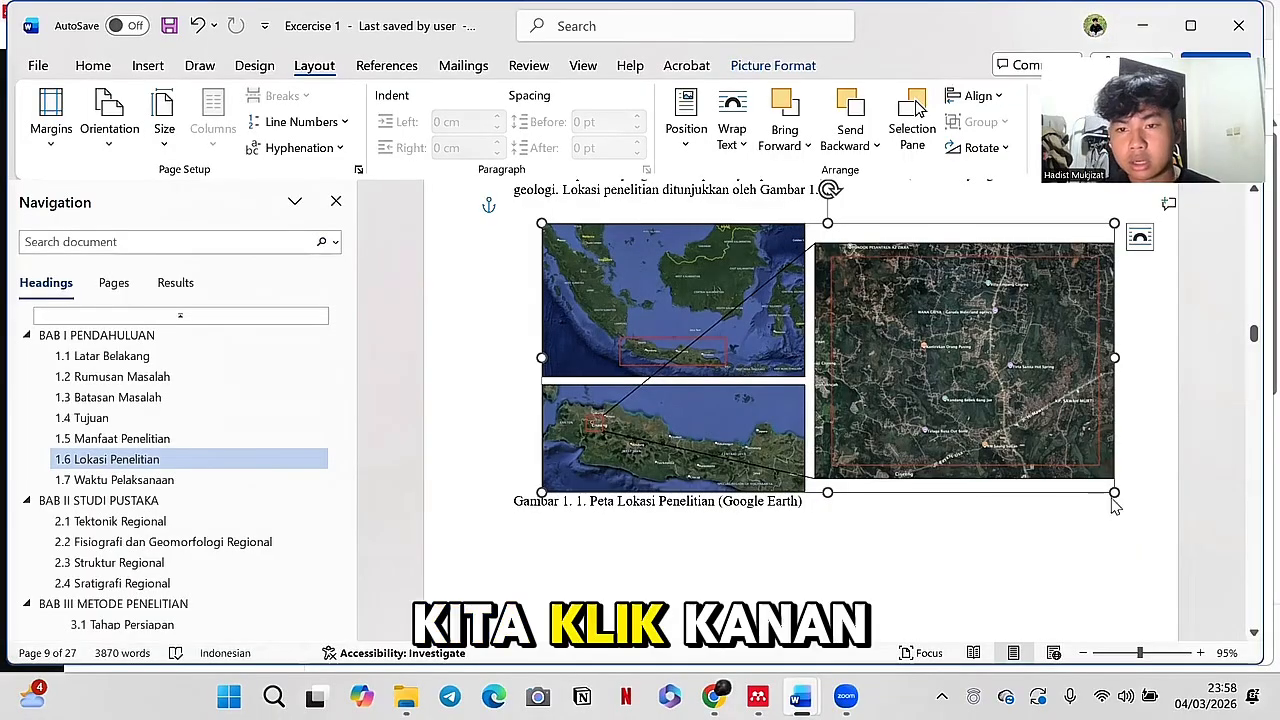
{"action": "right_click", "coordinate": [1115, 505]}
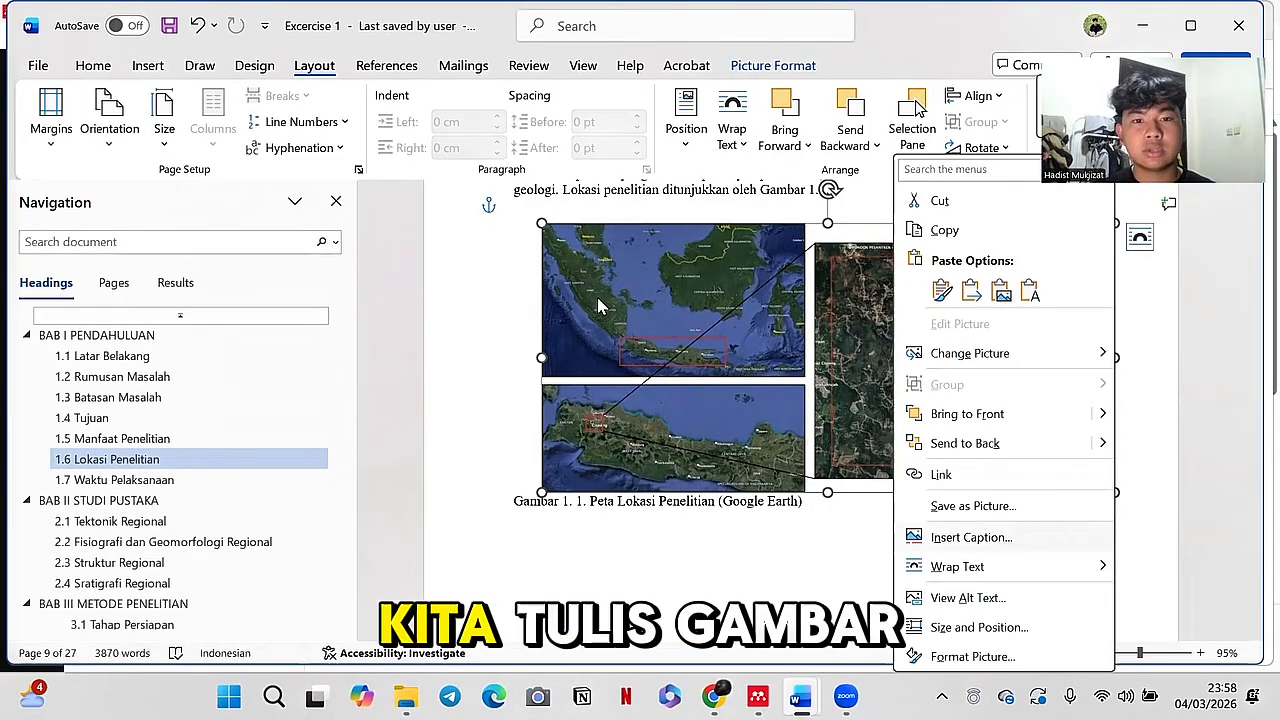
{"action": "left_click", "coordinate": [1000, 538]}
Step: Delete existing custom caption labels, including Gambar 1.1
{"action": "left_click", "coordinate": [742, 310]}
{"action": "left_click", "coordinate": [700, 341]}
{"action": "left_click", "coordinate": [630, 387]}
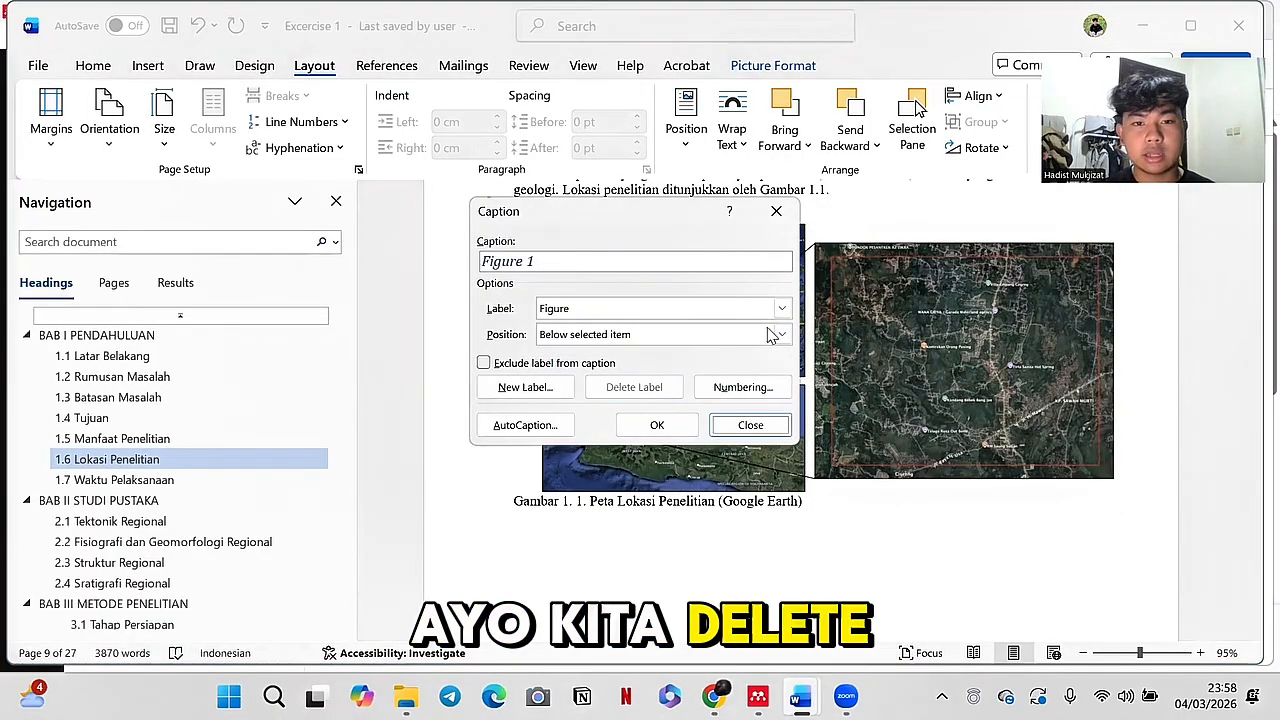
{"action": "left_click", "coordinate": [782, 308]}
{"action": "left_click", "coordinate": [677, 363]}
{"action": "left_click", "coordinate": [634, 387]}
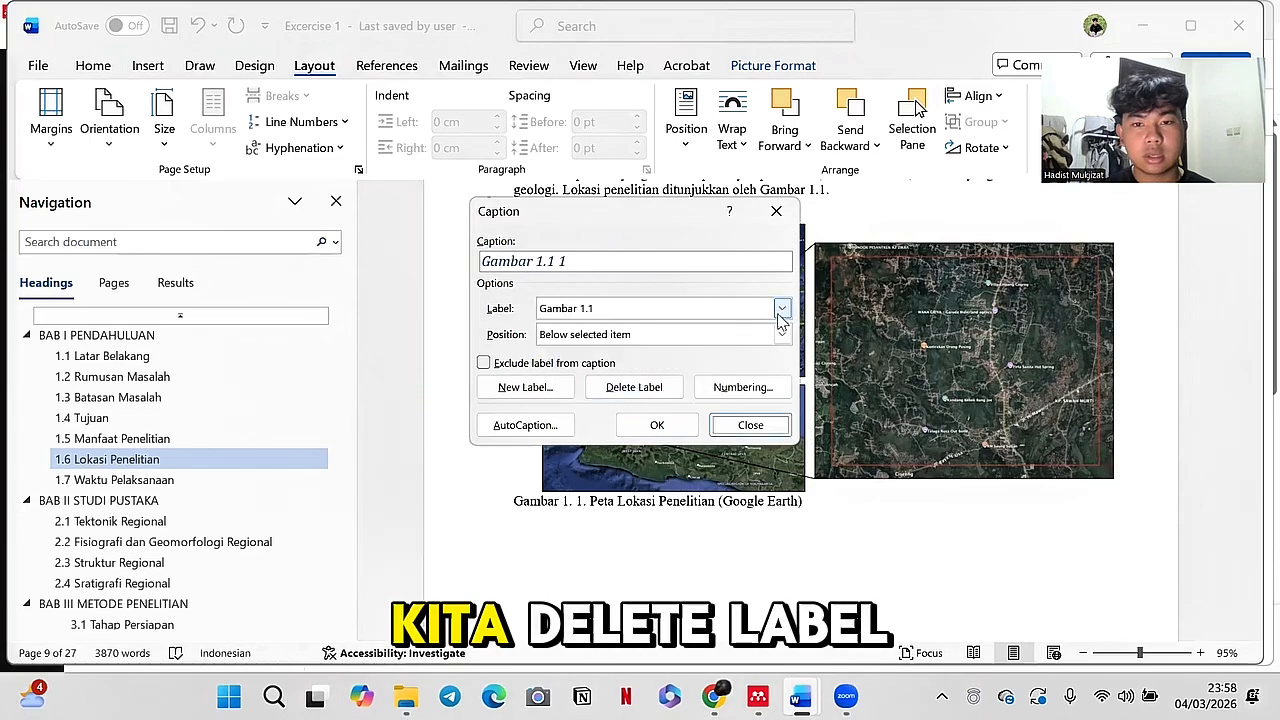
{"action": "left_click", "coordinate": [782, 308]}
{"action": "left_click", "coordinate": [782, 308]}
{"action": "left_click", "coordinate": [782, 308]}
{"action": "left_click", "coordinate": [700, 351]}
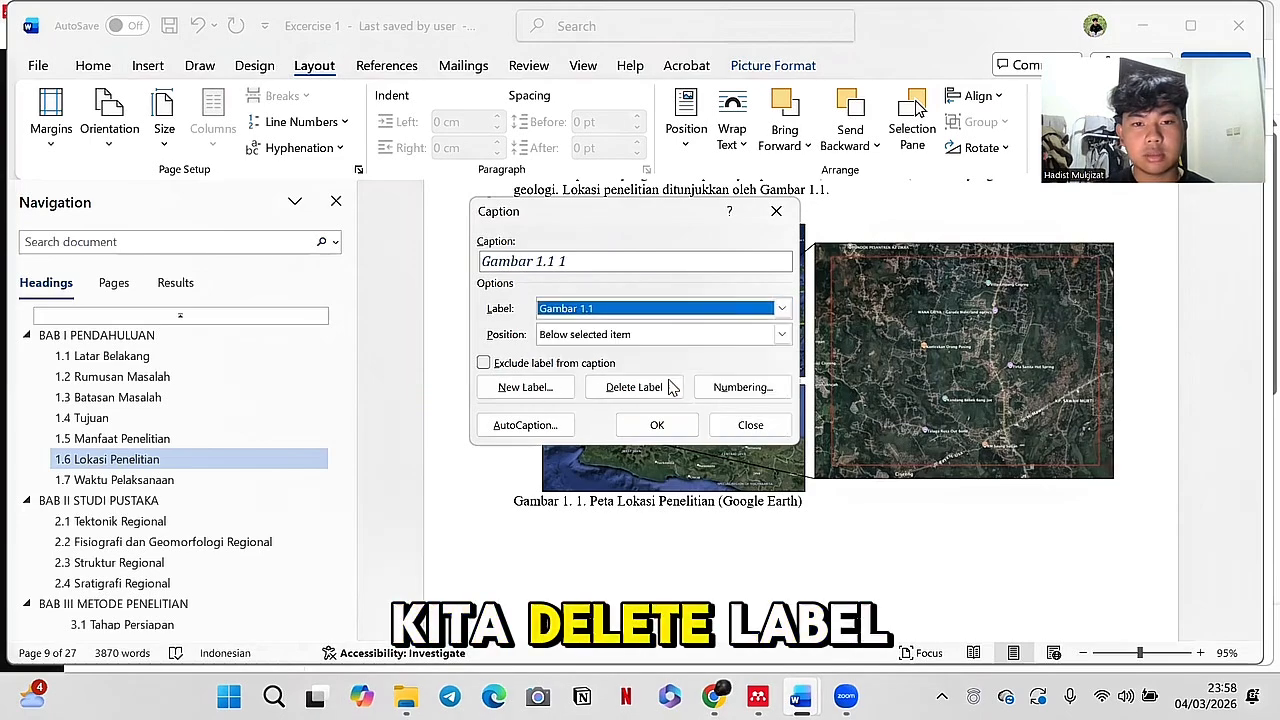
{"action": "left_click", "coordinate": [634, 387]}
Step: Delete the remaining custom caption labels, including Tabel 3, and select the Figure label
{"action": "left_click", "coordinate": [782, 308]}
{"action": "left_click", "coordinate": [704, 356]}
{"action": "left_click", "coordinate": [634, 387]}
{"action": "left_click", "coordinate": [782, 308]}
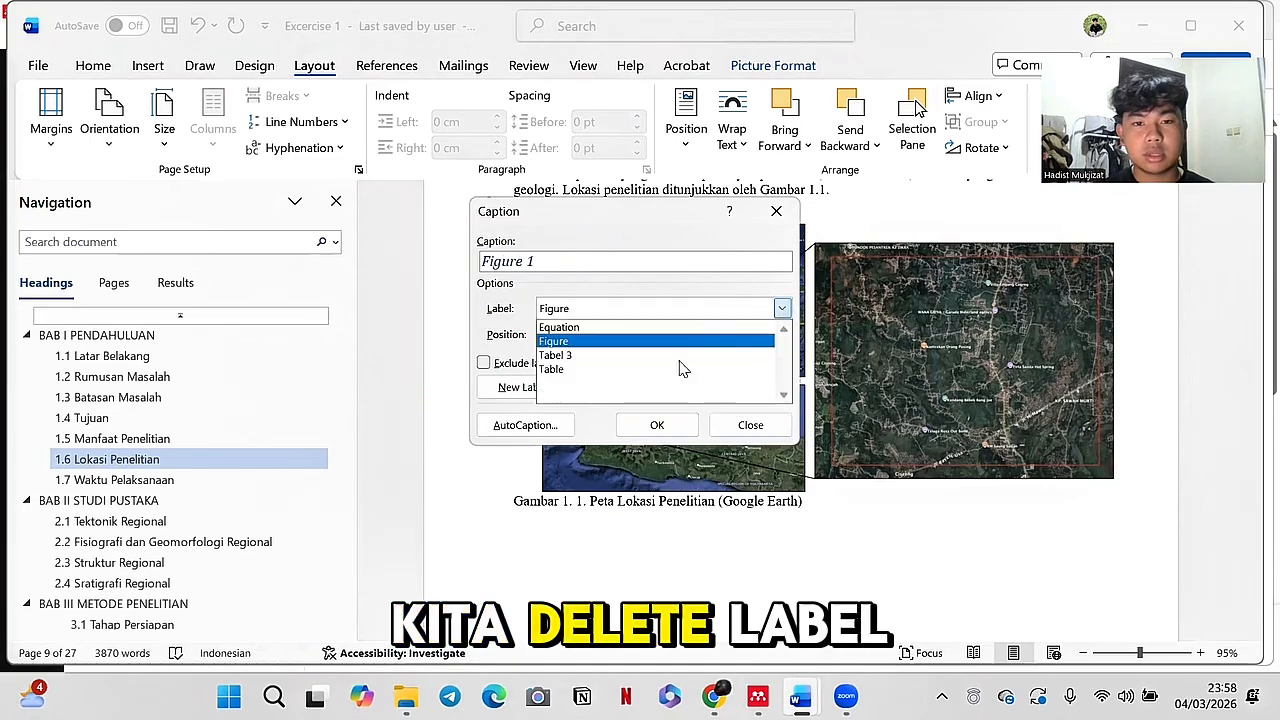
{"action": "left_click", "coordinate": [660, 358]}
{"action": "left_click", "coordinate": [634, 387]}
{"action": "left_click", "coordinate": [782, 308]}
{"action": "left_click", "coordinate": [672, 337]}
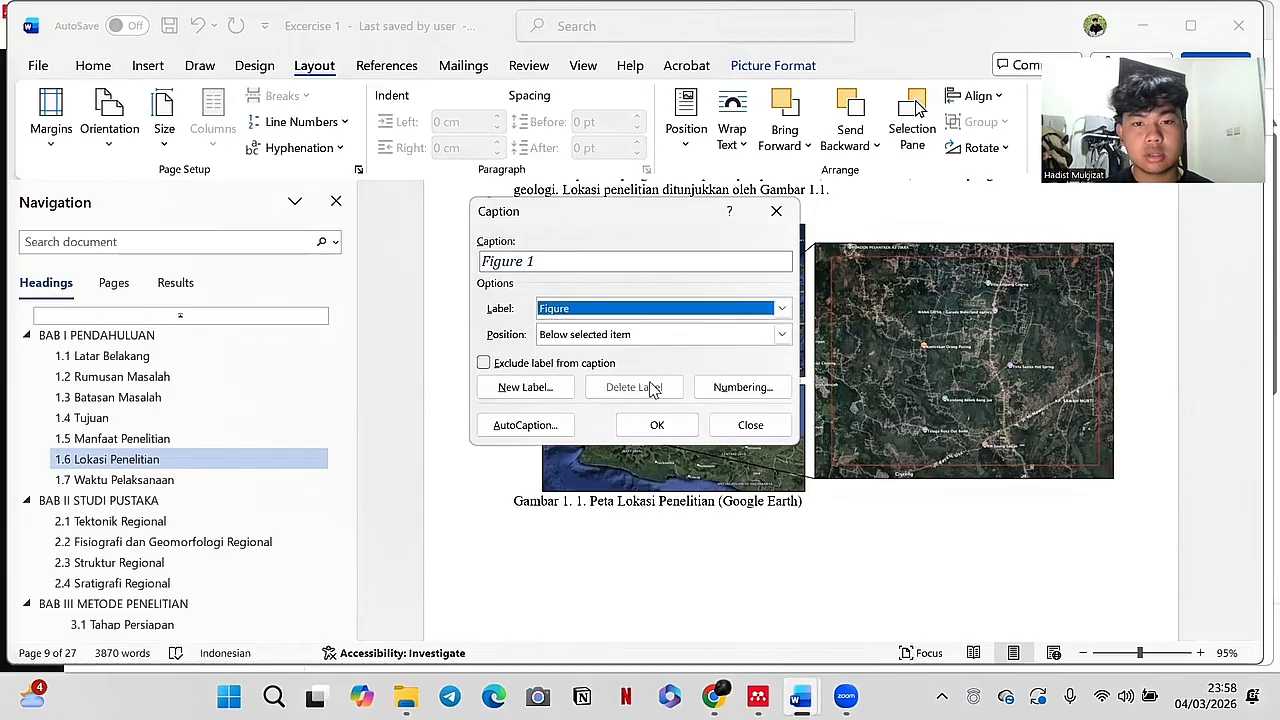
Step: Create a new caption label "Gambar 1" and insert the caption below the research location map
{"action": "left_click", "coordinate": [545, 390]}
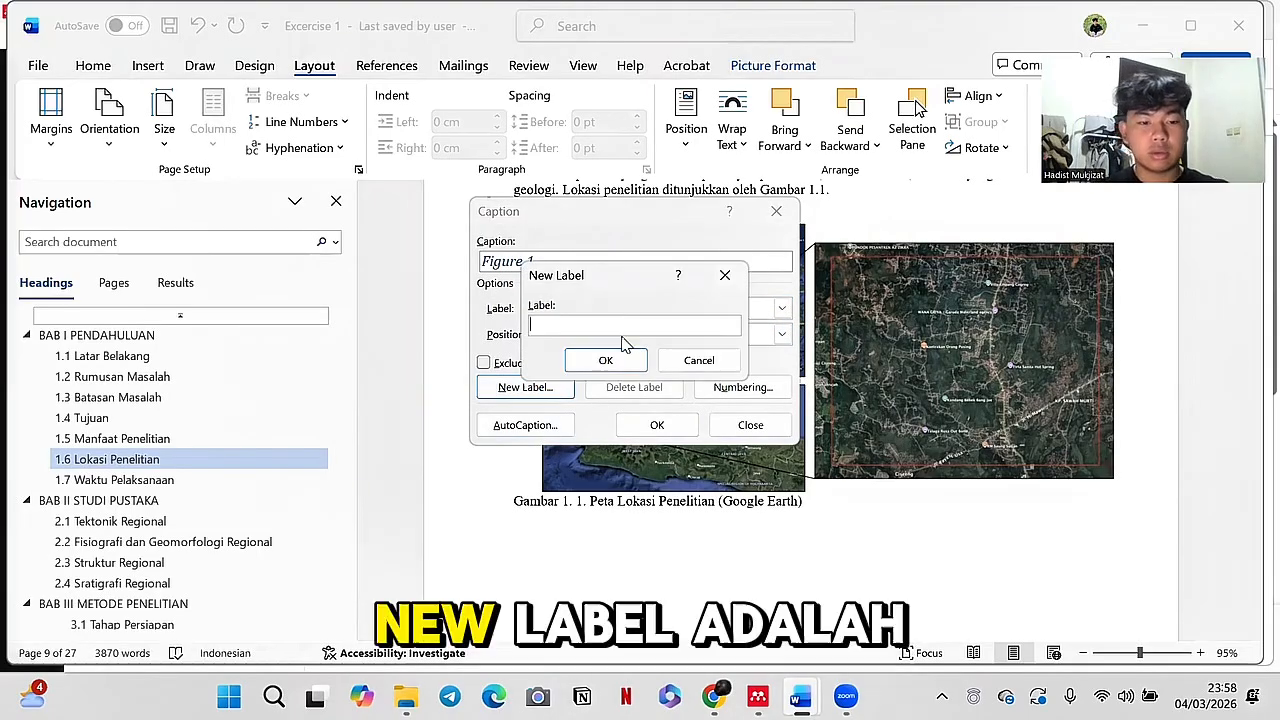
{"action": "type", "text": "g"}
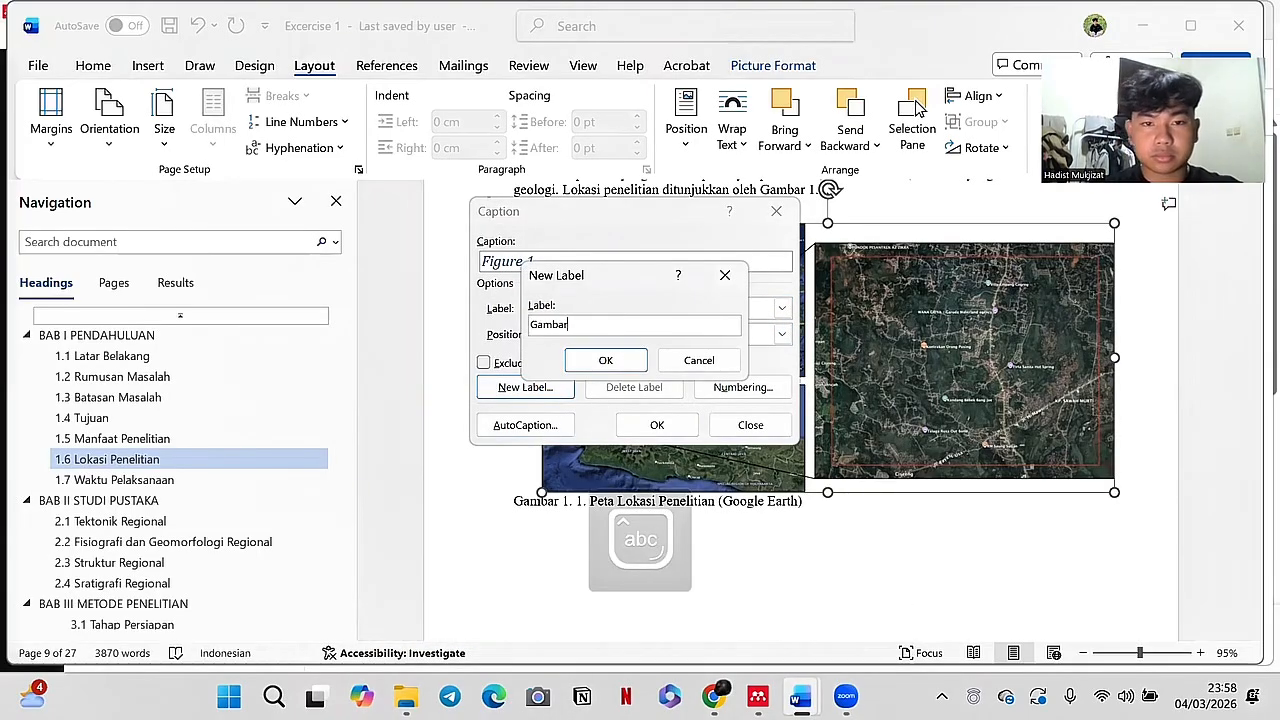
{"action": "left_click", "coordinate": [617, 360]}
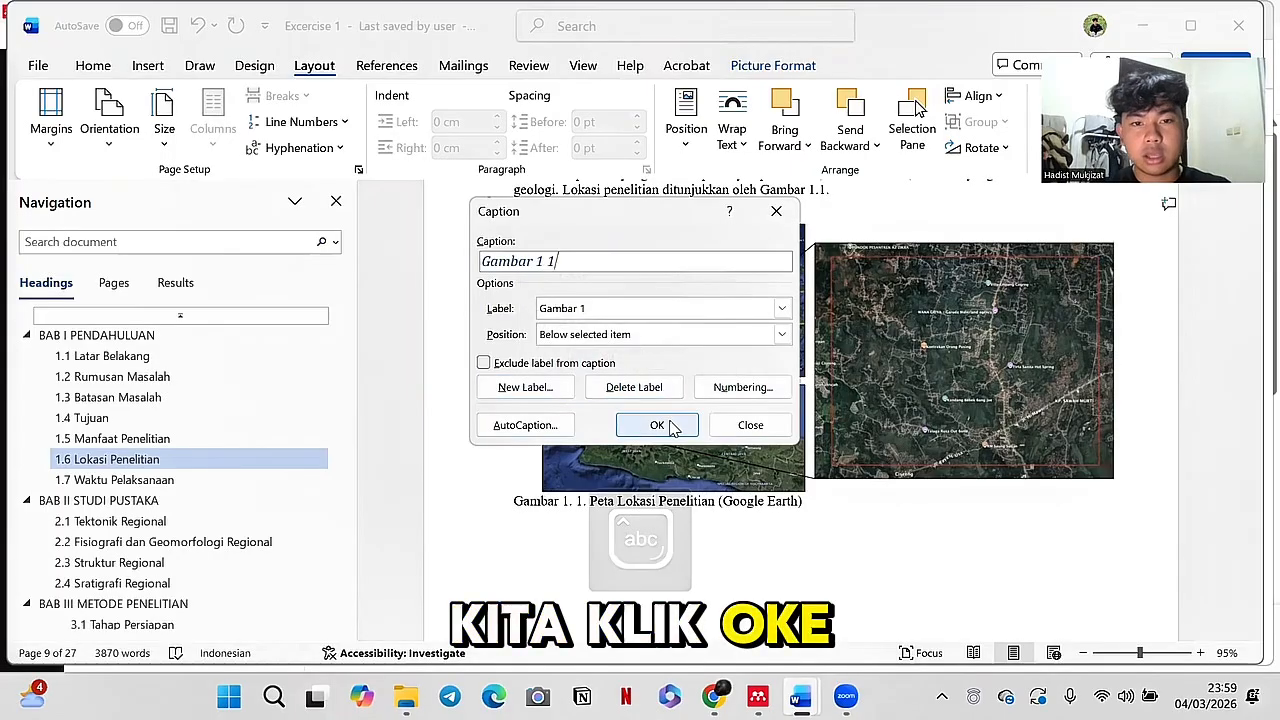
{"action": "left_click", "coordinate": [657, 424]}
Step: Copy the title "Peta Lokasi Penelitian (Google Earth)" into the map's new caption and delete the old manually written caption line
{"action": "left_click_drag", "start_coordinate": [806, 537], "coordinate": [590, 532]}
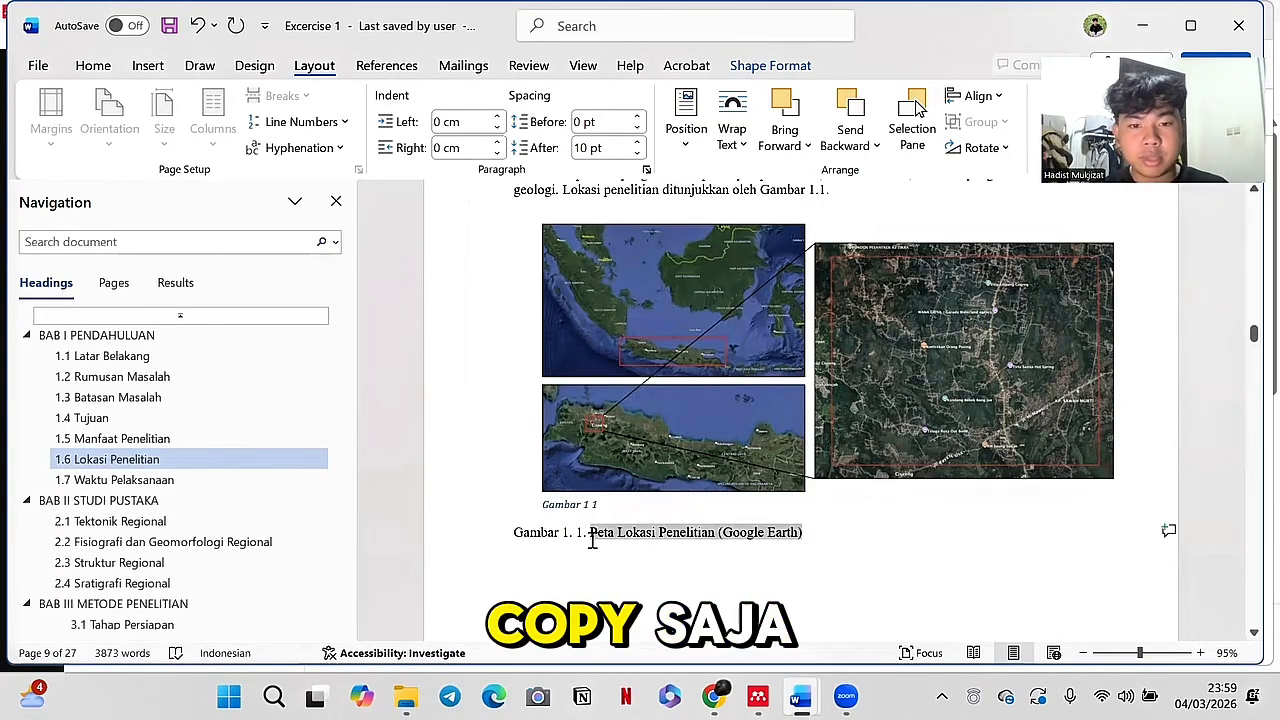
{"action": "left_click", "coordinate": [808, 550]}
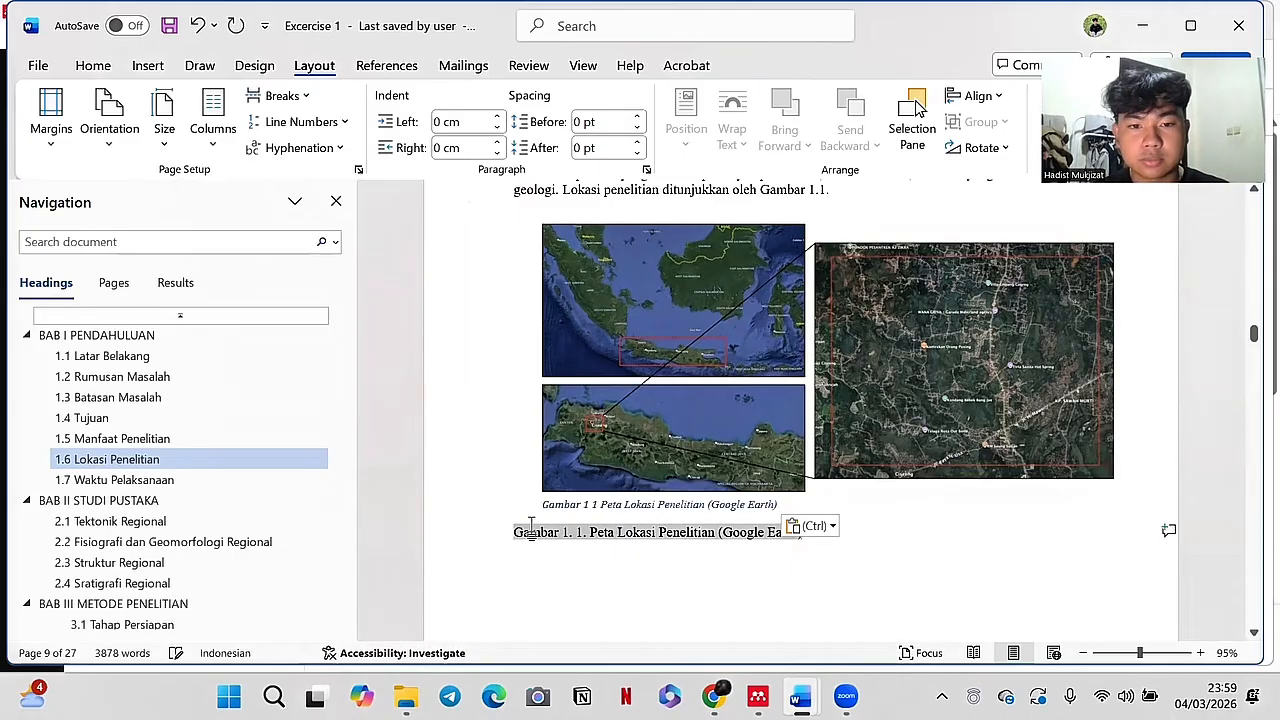
{"action": "key", "text": "BackSpace"}
Step: Center the caption of the research location map
{"action": "left_click", "coordinate": [696, 511]}
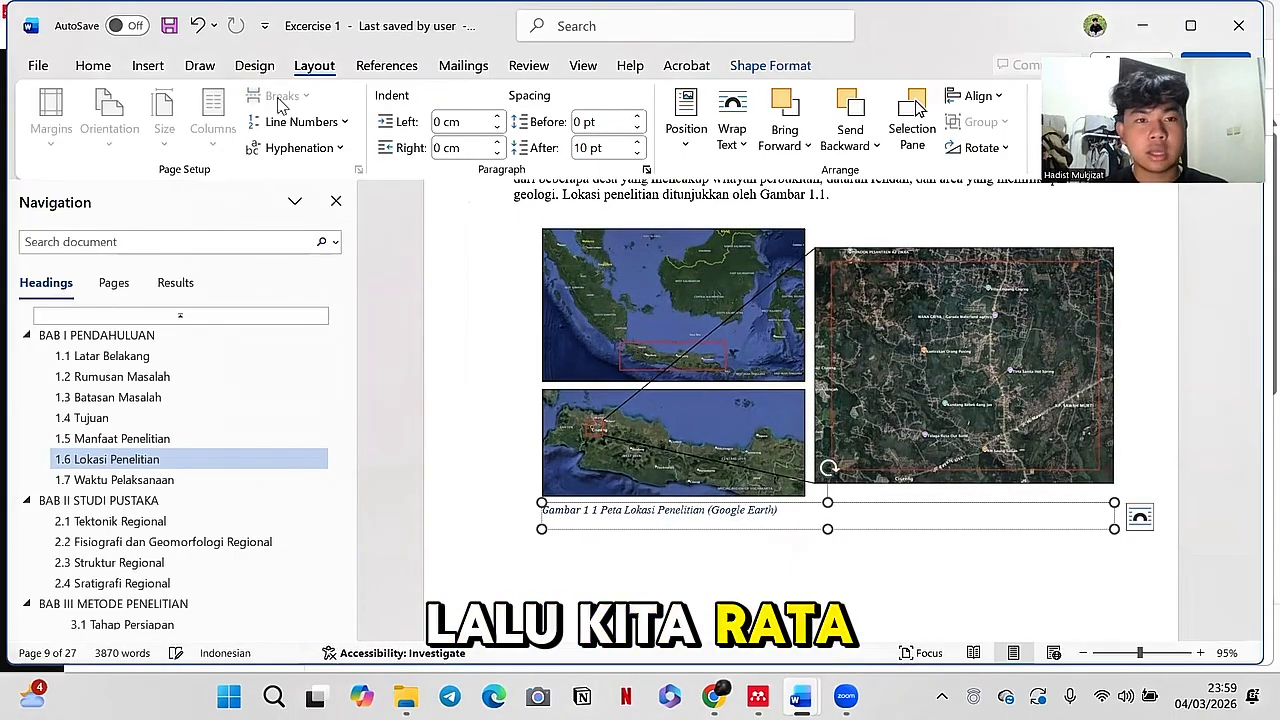
{"action": "left_click", "coordinate": [93, 66]}
{"action": "left_click", "coordinate": [382, 122]}
Step: Center the tectonic plate map under 2.1 Tektonik Regional
{"action": "scroll", "coordinate": [712, 502], "scroll_direction": "down", "scroll_amount": 6}
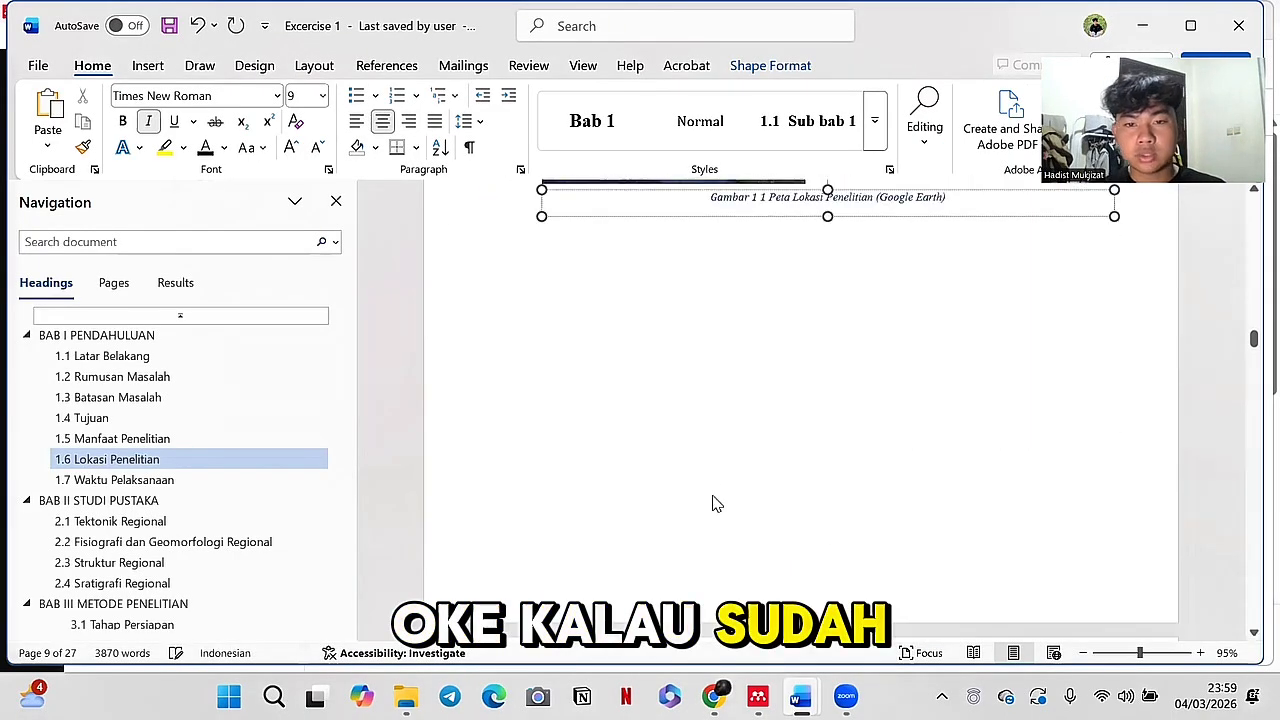
{"action": "scroll", "coordinate": [707, 499], "scroll_direction": "down", "scroll_amount": 6}
{"action": "left_click", "coordinate": [790, 336]}
{"action": "scroll", "coordinate": [704, 405], "scroll_direction": "down", "scroll_amount": 4}
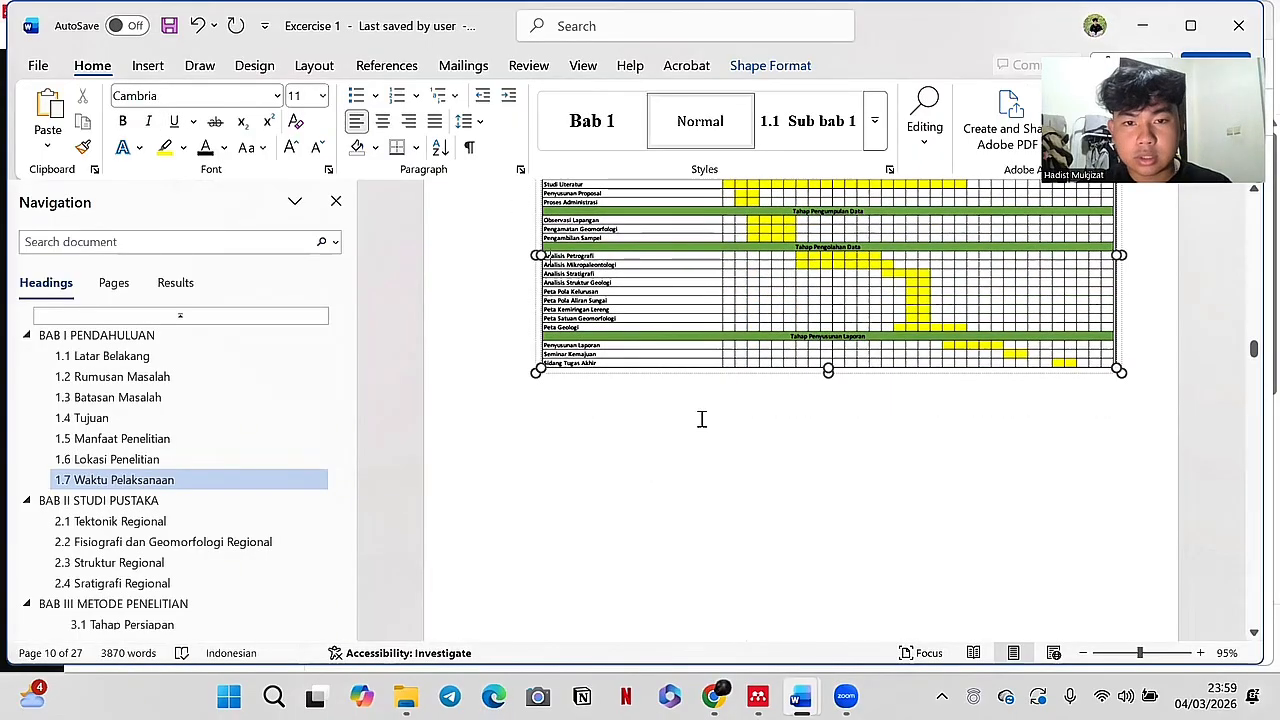
{"action": "scroll", "coordinate": [717, 378], "scroll_direction": "up", "scroll_amount": 5}
{"action": "scroll", "coordinate": [740, 378], "scroll_direction": "down", "scroll_amount": 10}
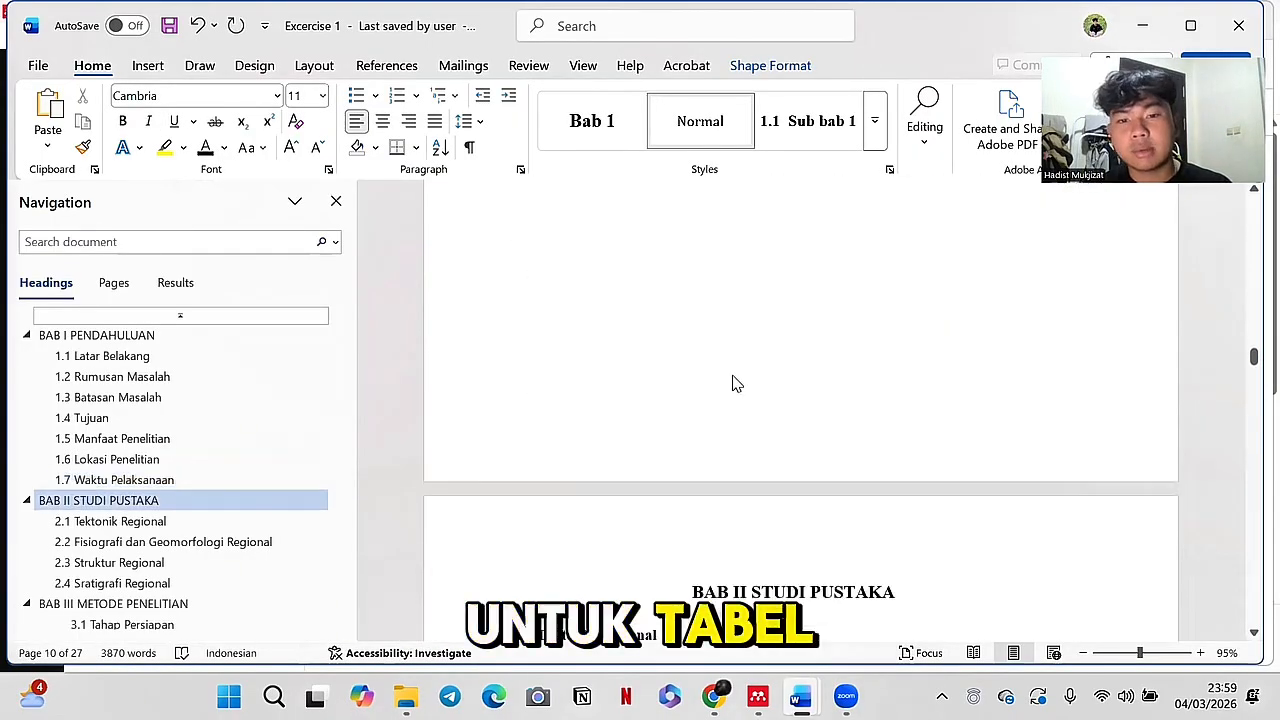
{"action": "scroll", "coordinate": [728, 380], "scroll_direction": "down", "scroll_amount": 2}
{"action": "left_click", "coordinate": [730, 382]}
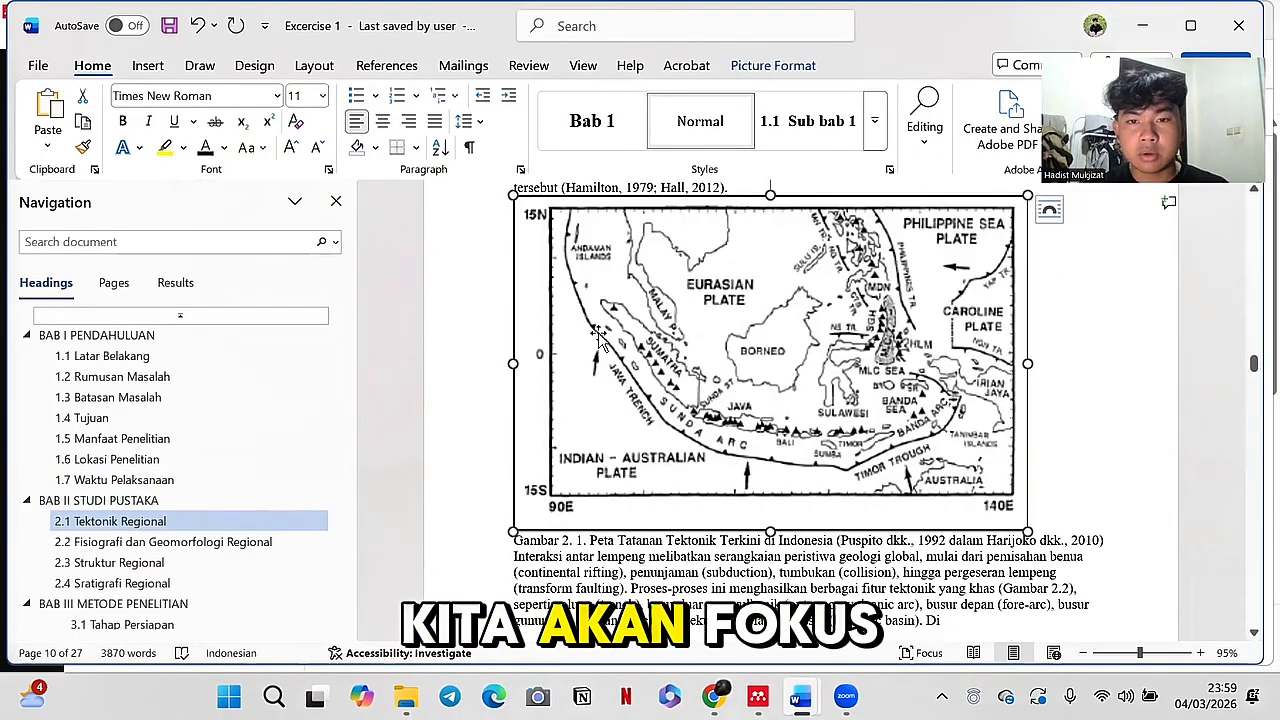
{"action": "left_click", "coordinate": [382, 122]}
Step: Create a new caption label "Gambar 2" and insert the caption below the tectonic plate map
{"action": "scroll", "coordinate": [818, 404], "scroll_direction": "down", "scroll_amount": 1}
{"action": "scroll", "coordinate": [818, 404], "scroll_direction": "down", "scroll_amount": 1}
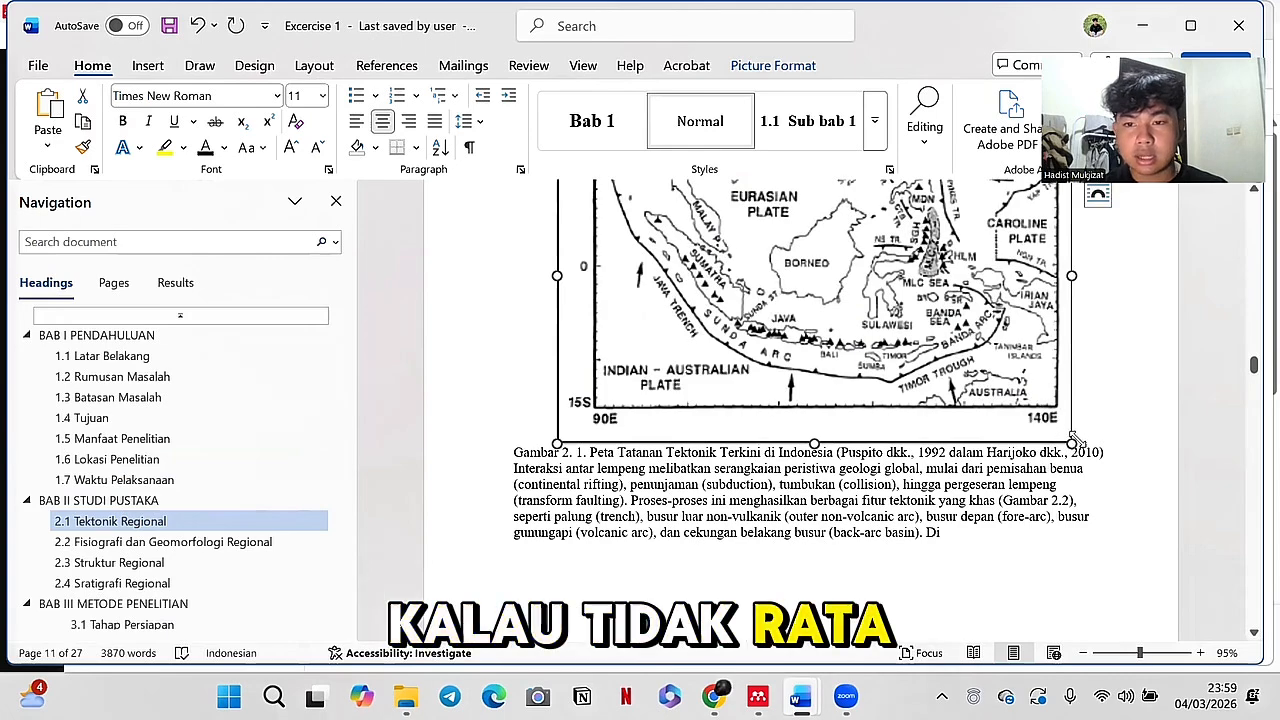
{"action": "right_click", "coordinate": [1072, 440]}
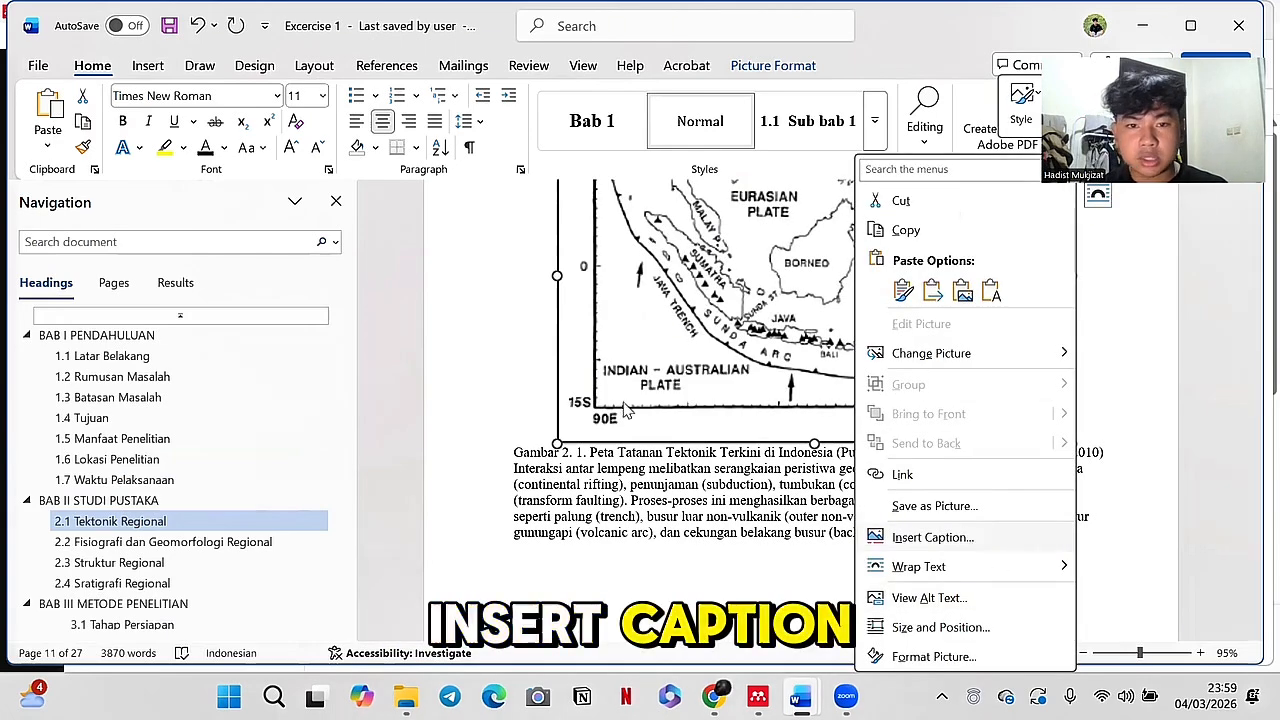
{"action": "left_click", "coordinate": [557, 393]}
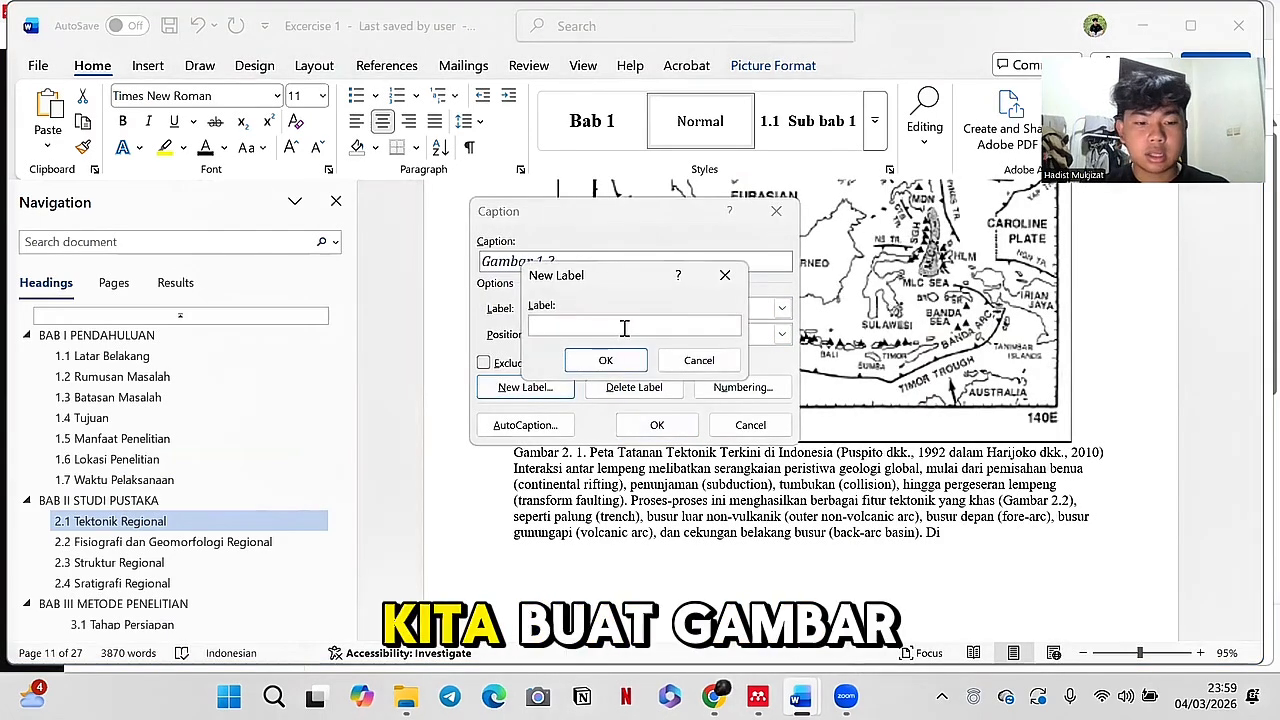
{"action": "type", "text": "Gambaer r "}
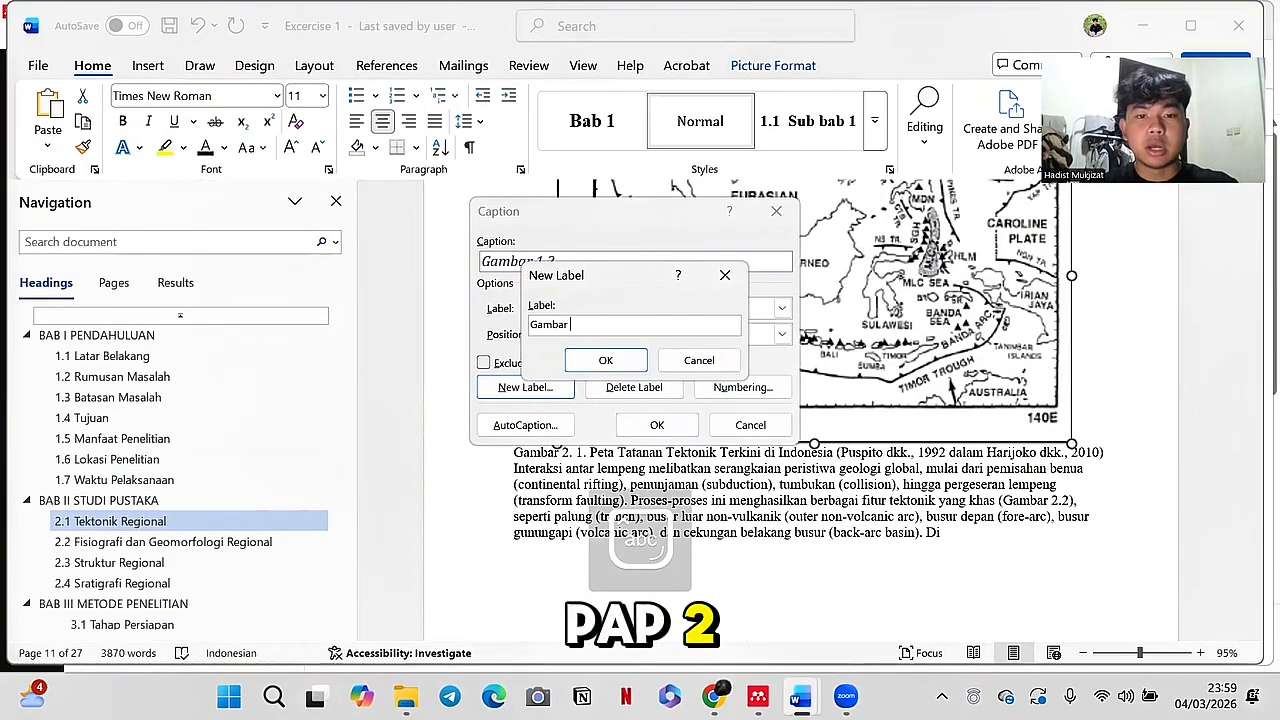
{"action": "type", "text": "2"}
{"action": "key", "text": "Return"}
{"action": "left_click", "coordinate": [657, 425]}
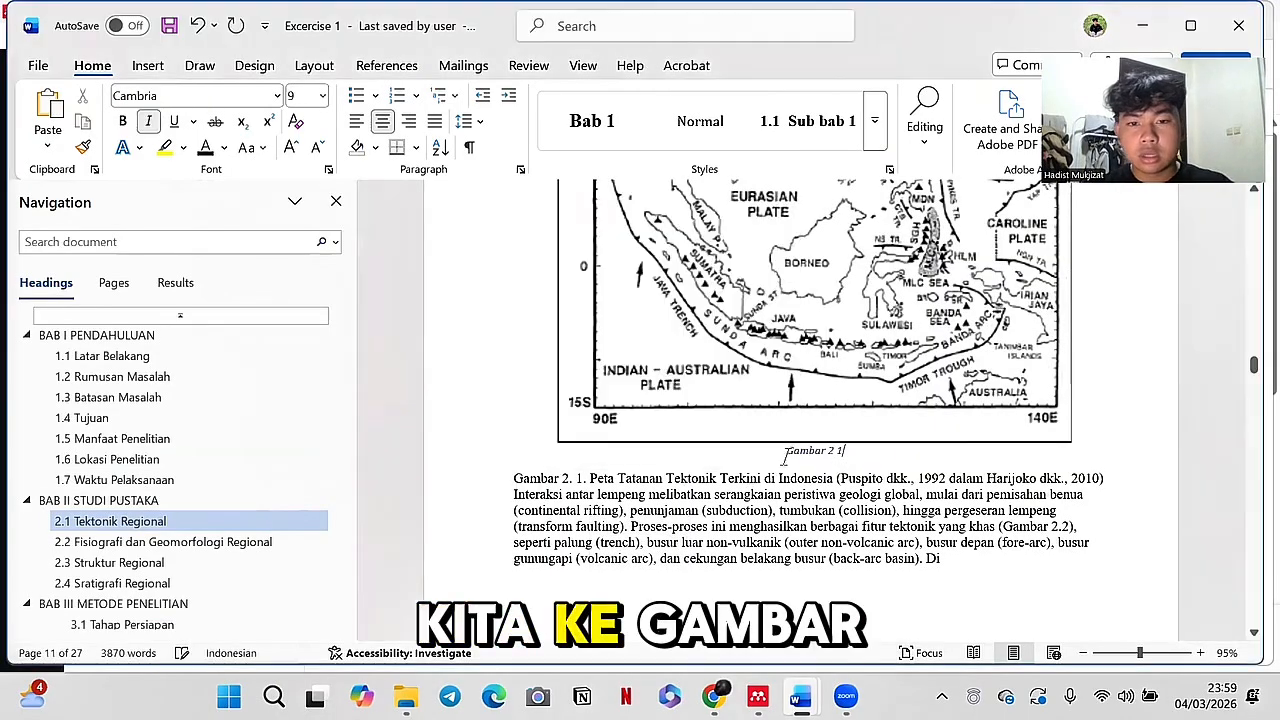
Step: Try to paste the old caption's title into the tectonic map's new caption with its source formatting, and undo the paste
{"action": "left_click_drag", "start_coordinate": [1101, 478], "coordinate": [614, 481]}
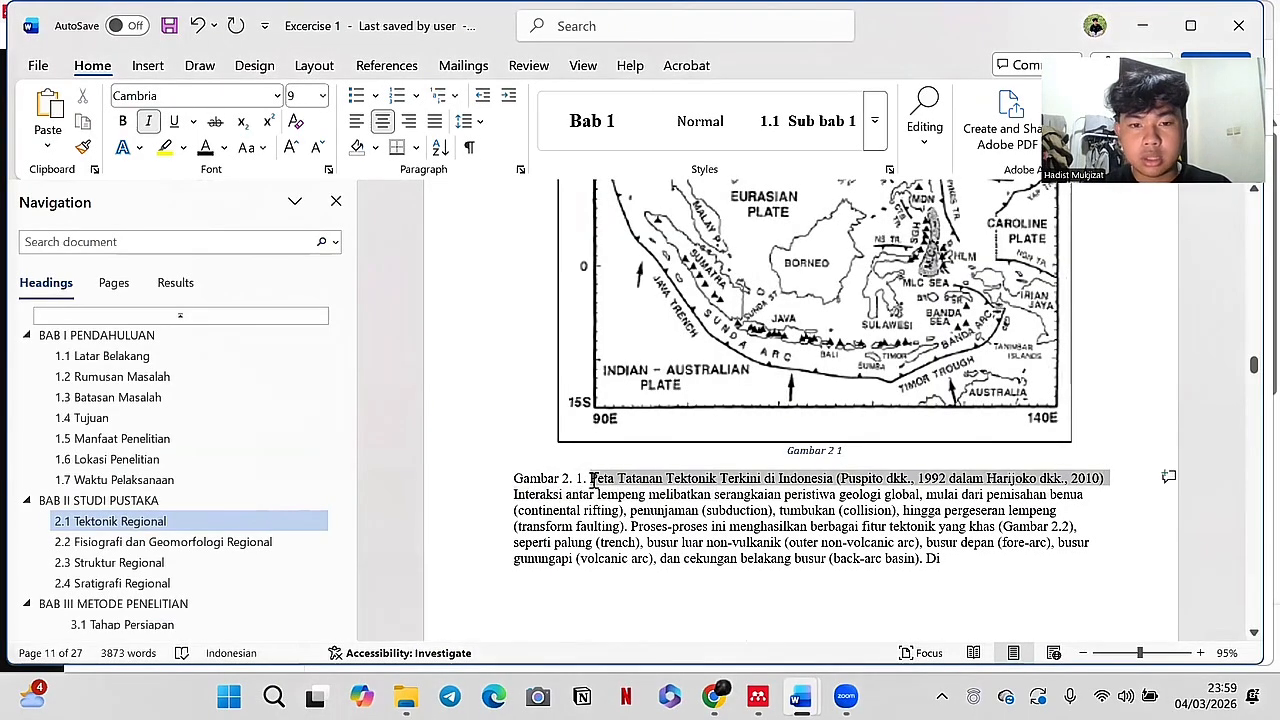
{"action": "left_click", "coordinate": [872, 455]}
{"action": "type", "text": "Peta Tatanan Tektonik Terkini di Indonesia (Puspito dkk., 1992 dalam Harijoko dkk., 2010)"}
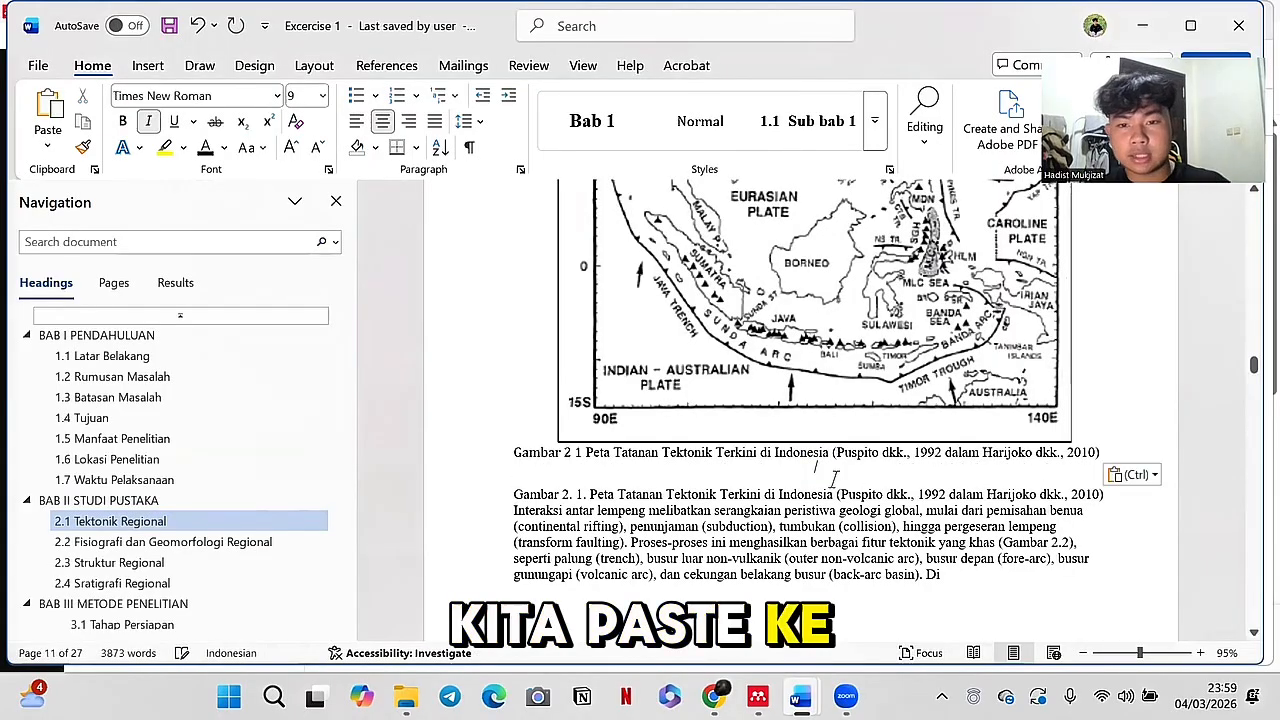
{"action": "key", "text": "ctrl+z"}
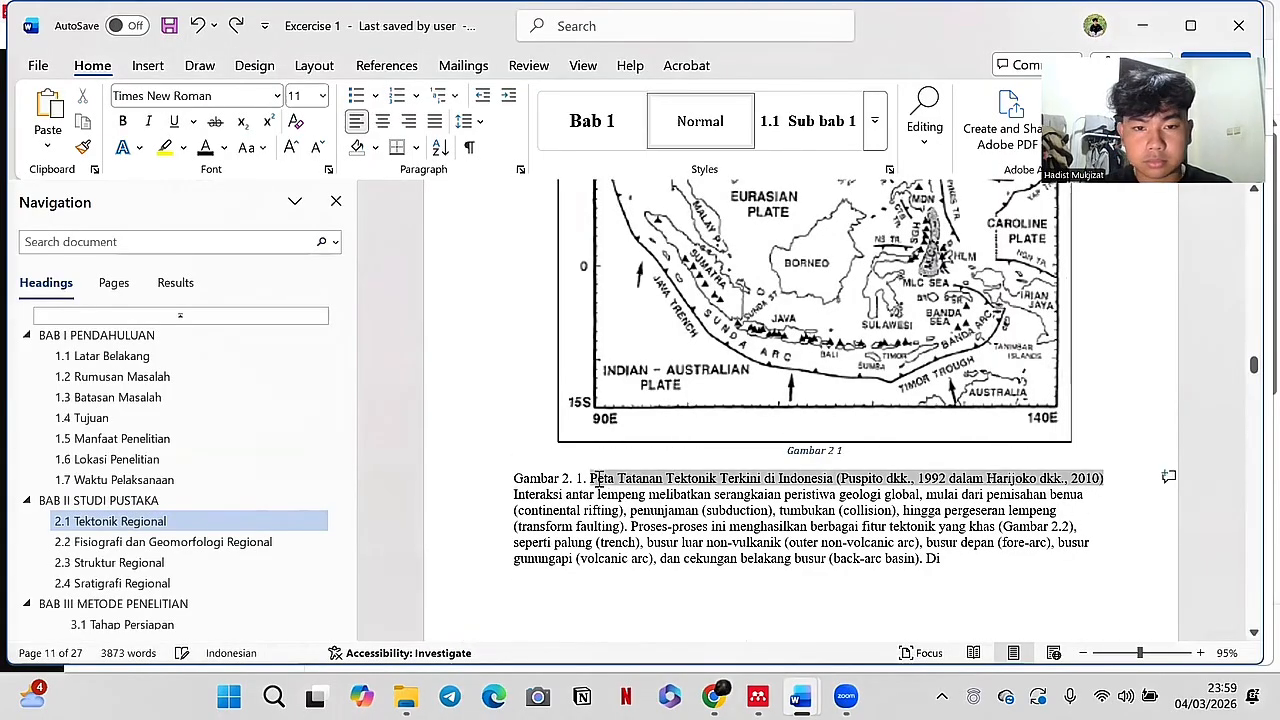
Step: Paste the title "Peta Tatanan Tektonik Terkini di Indonesia" with its citation into the new caption as plain text, and delete the old caption line
{"action": "left_click", "coordinate": [845, 452]}
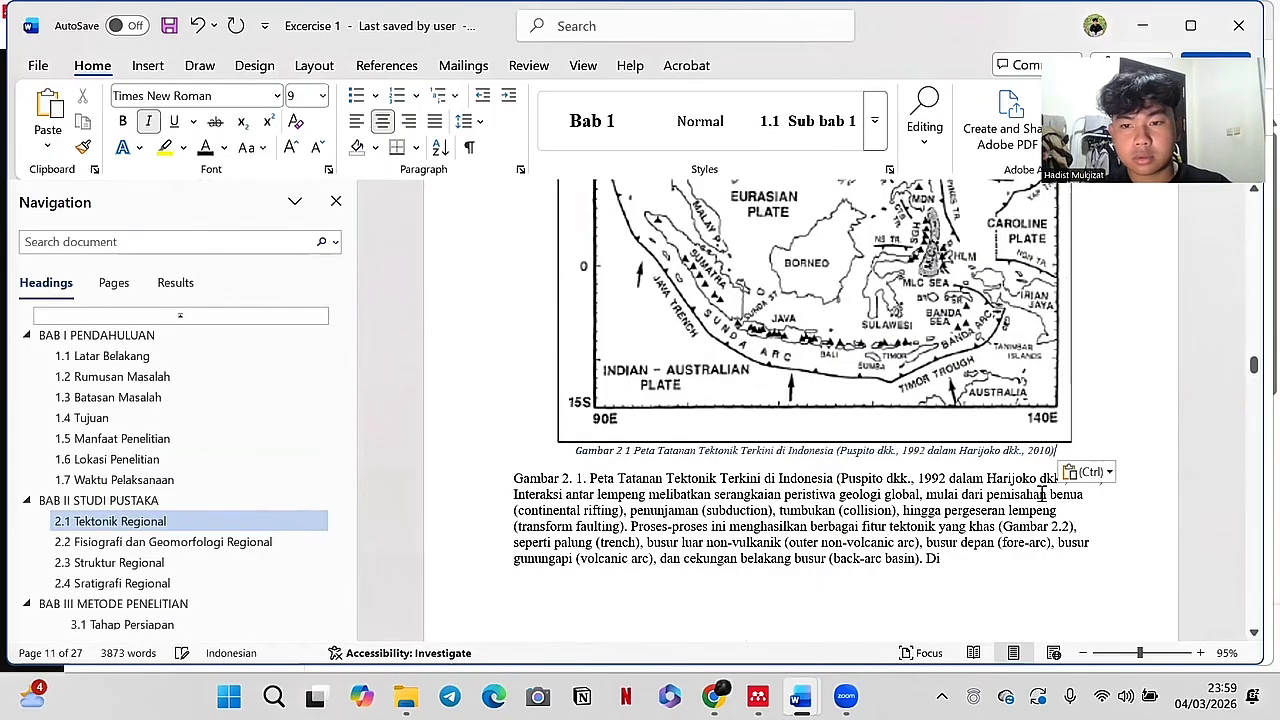
{"action": "left_click_drag", "start_coordinate": [1024, 480], "coordinate": [637, 480]}
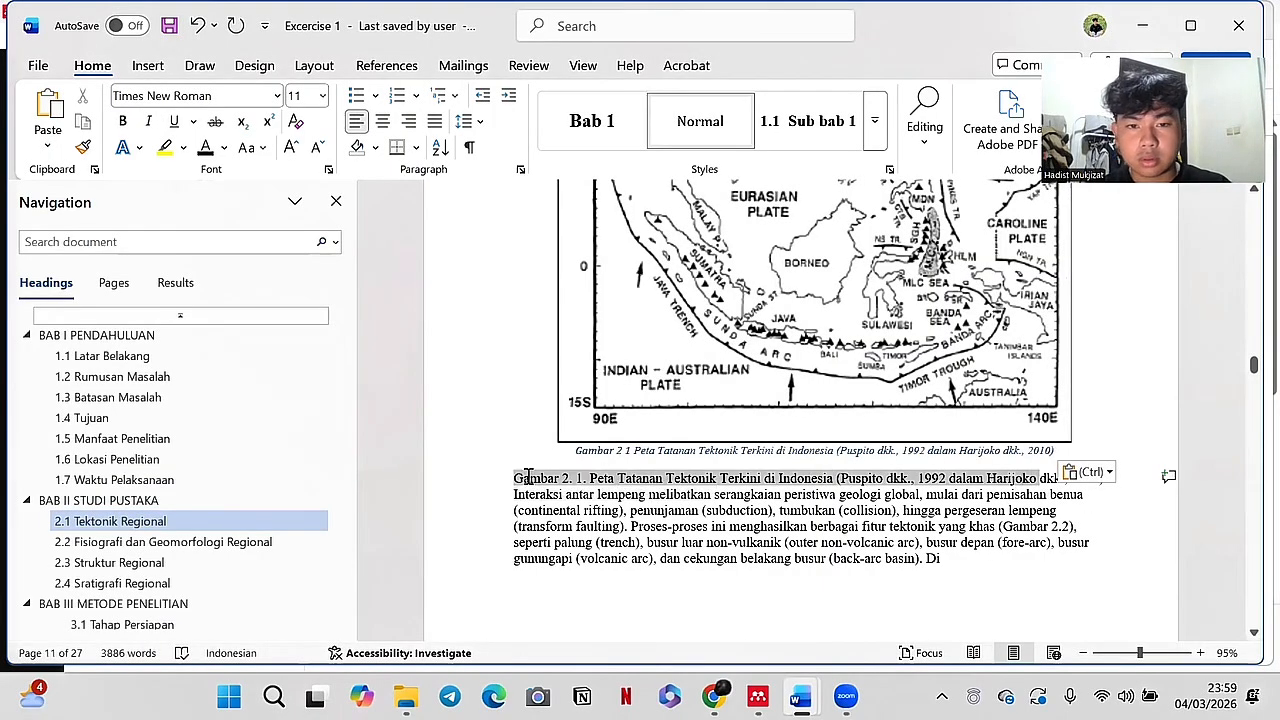
{"action": "key", "text": "BackSpace"}
{"action": "left_click_drag", "start_coordinate": [548, 478], "coordinate": [517, 477]}
{"action": "key", "text": "BackSpace"}
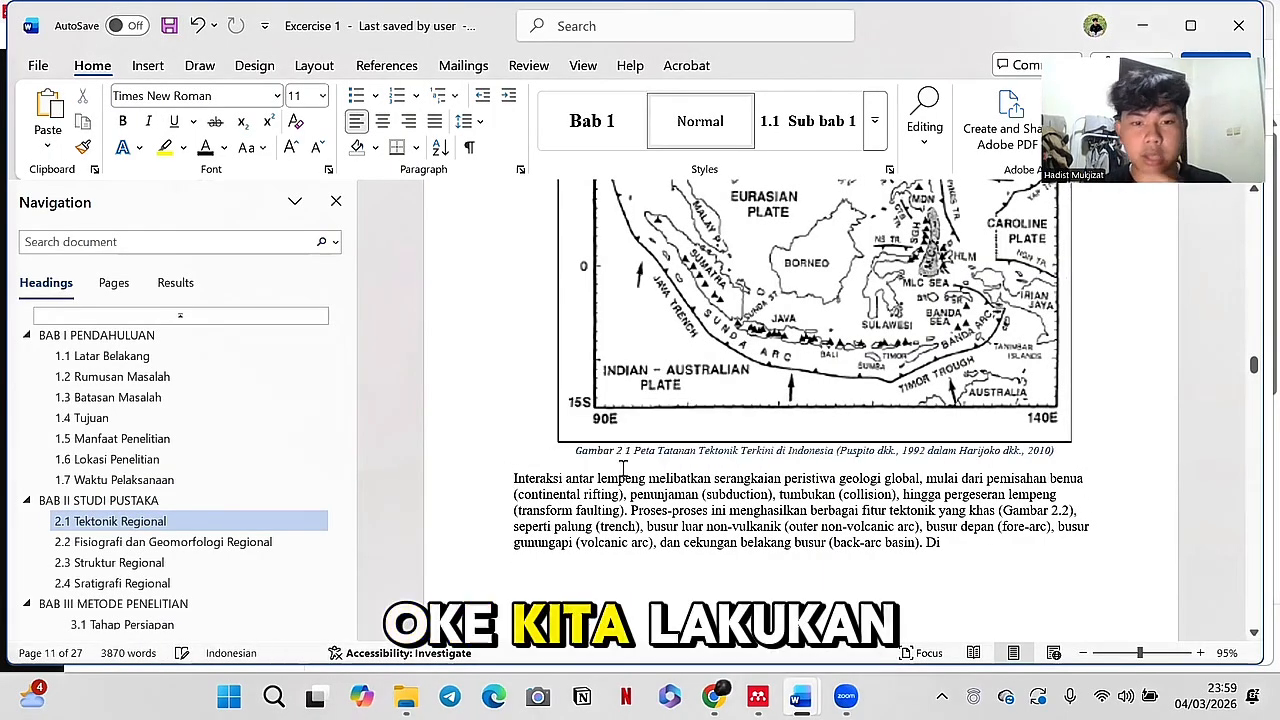
Step: Insert a caption with the Gambar 2 label below the subduction plate diagram in section 2.1
{"action": "scroll", "coordinate": [624, 470], "scroll_direction": "down", "scroll_amount": 10}
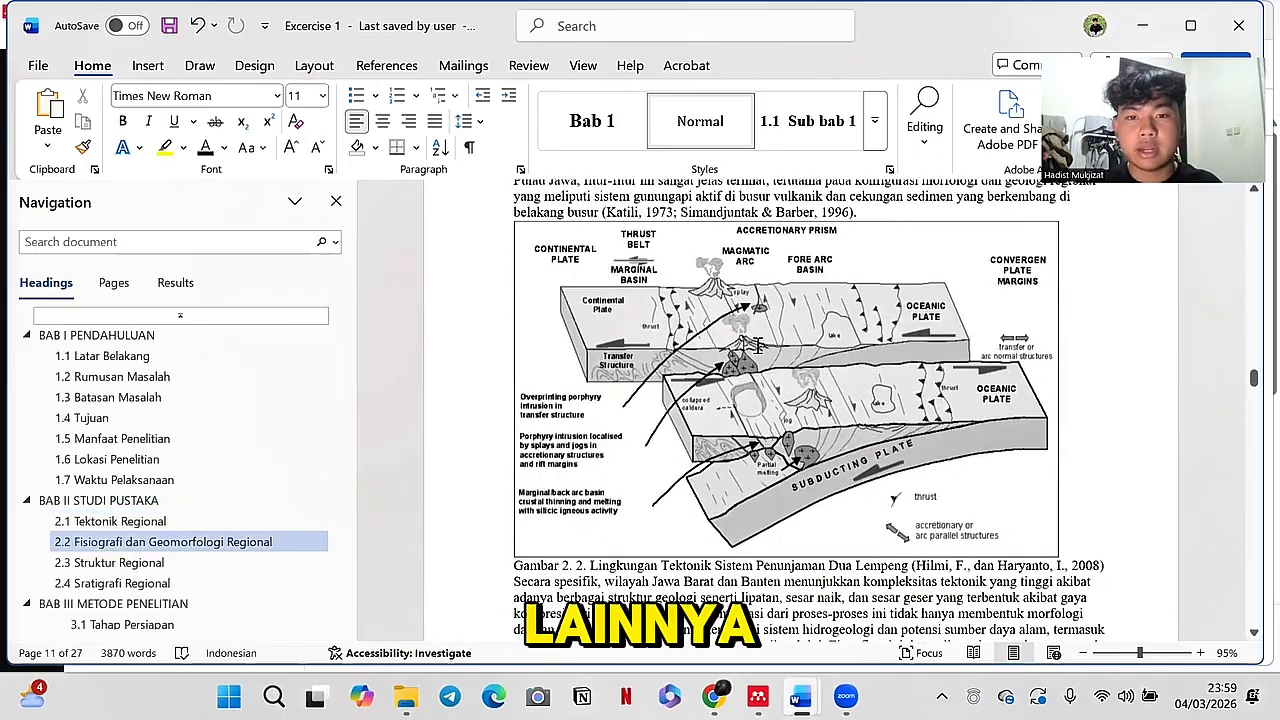
{"action": "left_click", "coordinate": [757, 345]}
{"action": "scroll", "coordinate": [757, 345], "scroll_direction": "down", "scroll_amount": 2}
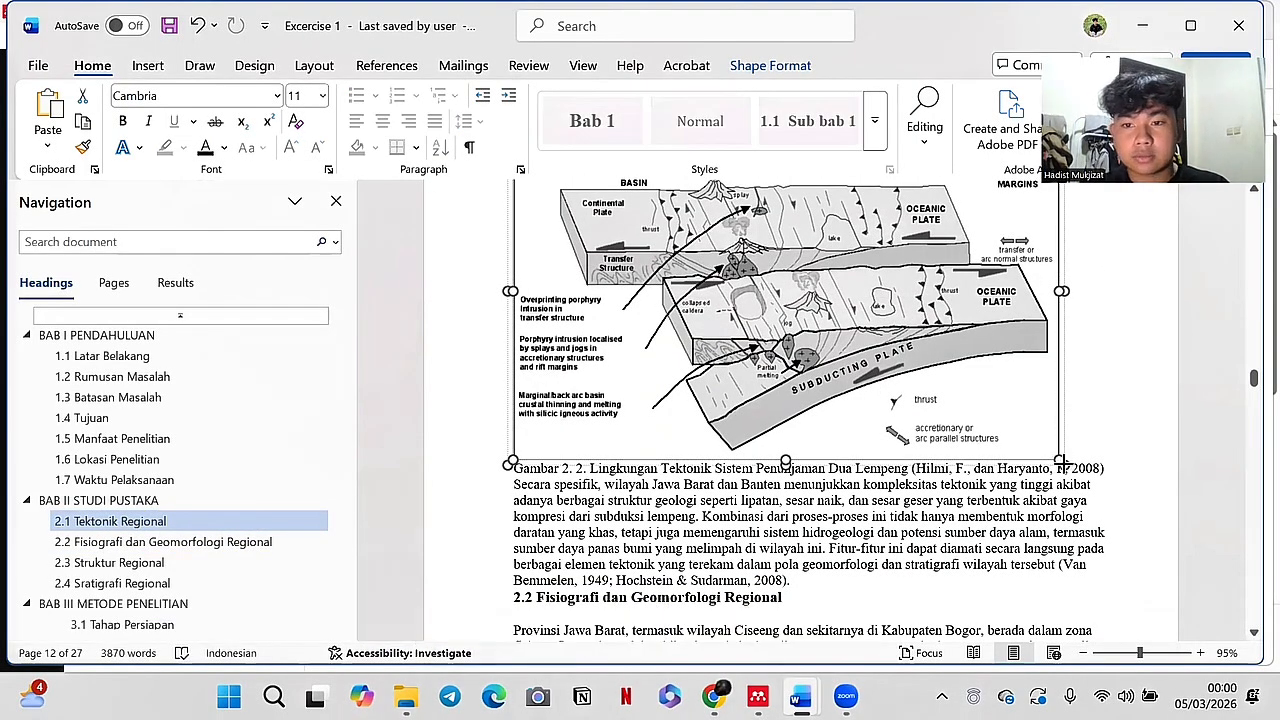
{"action": "right_click", "coordinate": [845, 420]}
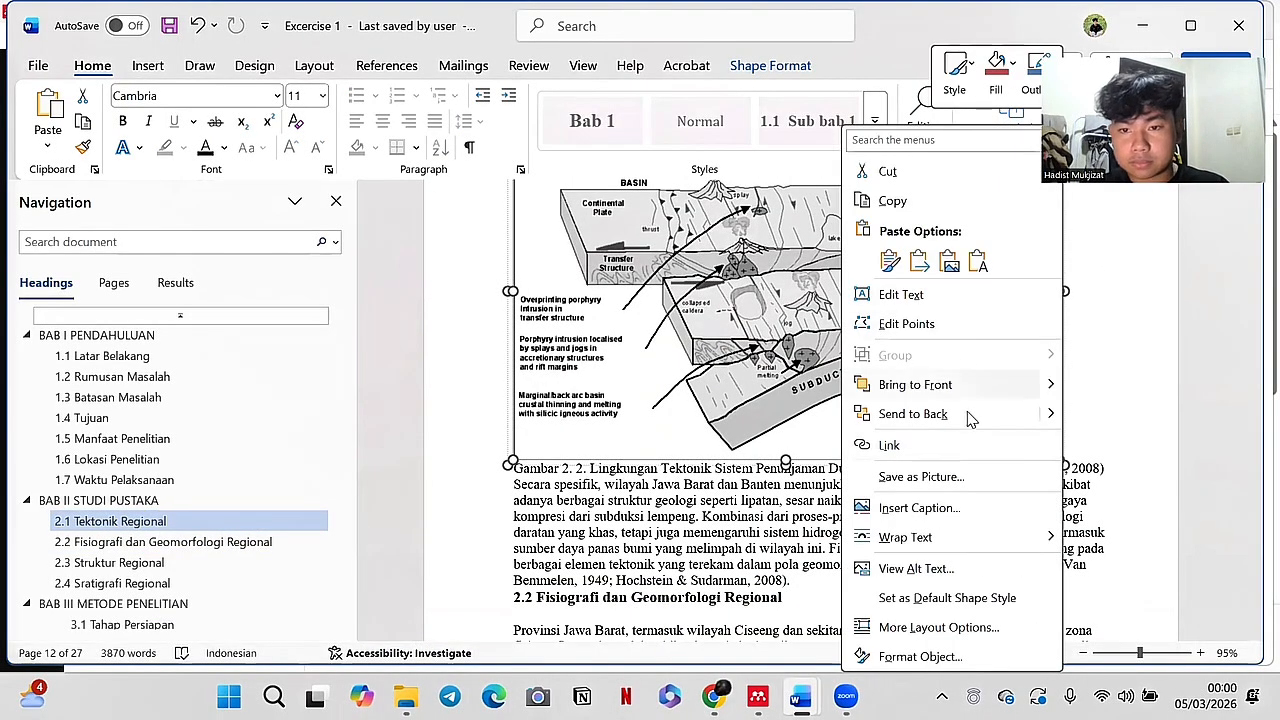
{"action": "left_click", "coordinate": [945, 508]}
{"action": "left_click", "coordinate": [657, 425]}
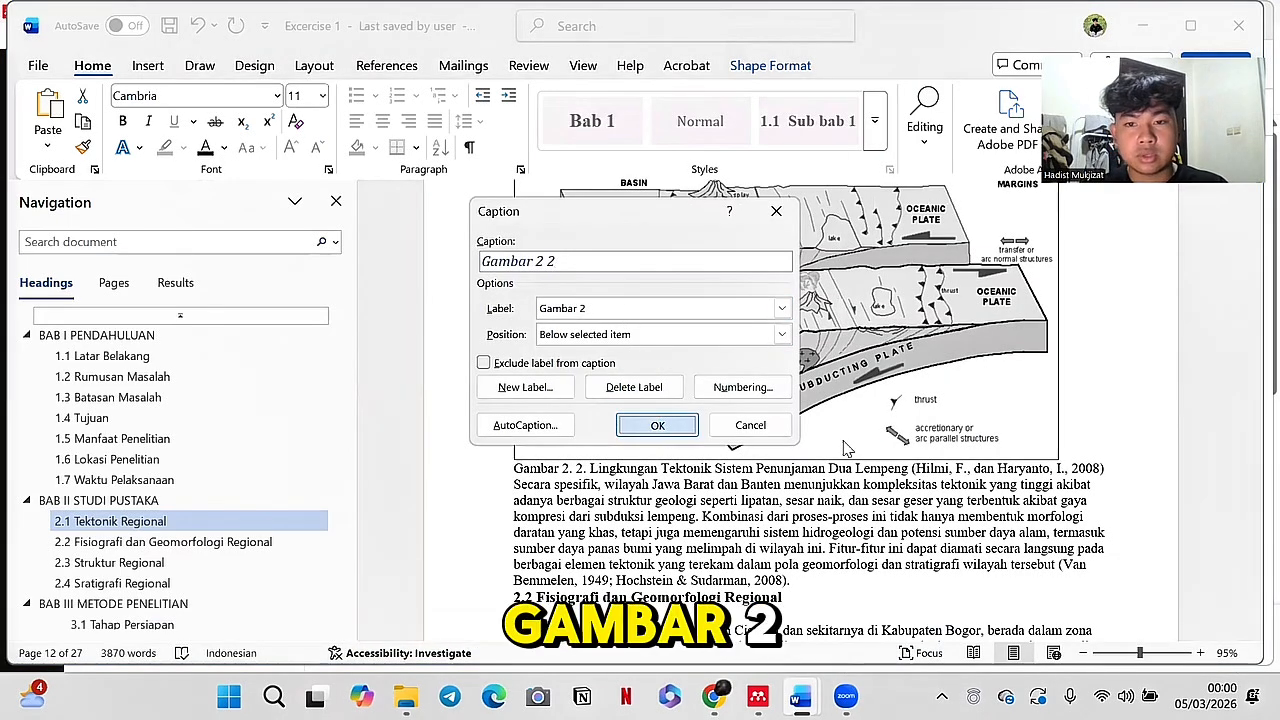
Step: Copy the title "Lingkungan Tektonik Sistem Penunjaman Dua Lempeng" with its citation into the new caption as plain text, and delete the old caption line
{"action": "left_click_drag", "start_coordinate": [1106, 494], "coordinate": [592, 497]}
{"action": "key", "text": "ctrl+c"}
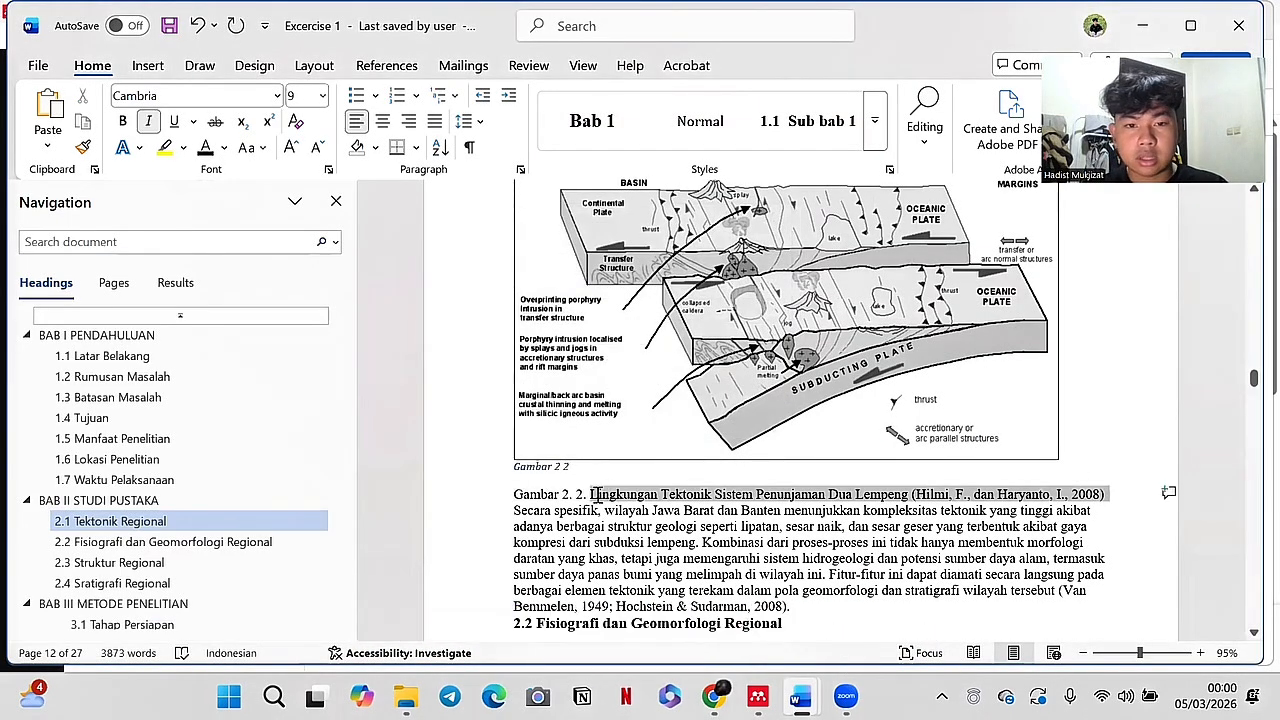
{"action": "left_click", "coordinate": [576, 466]}
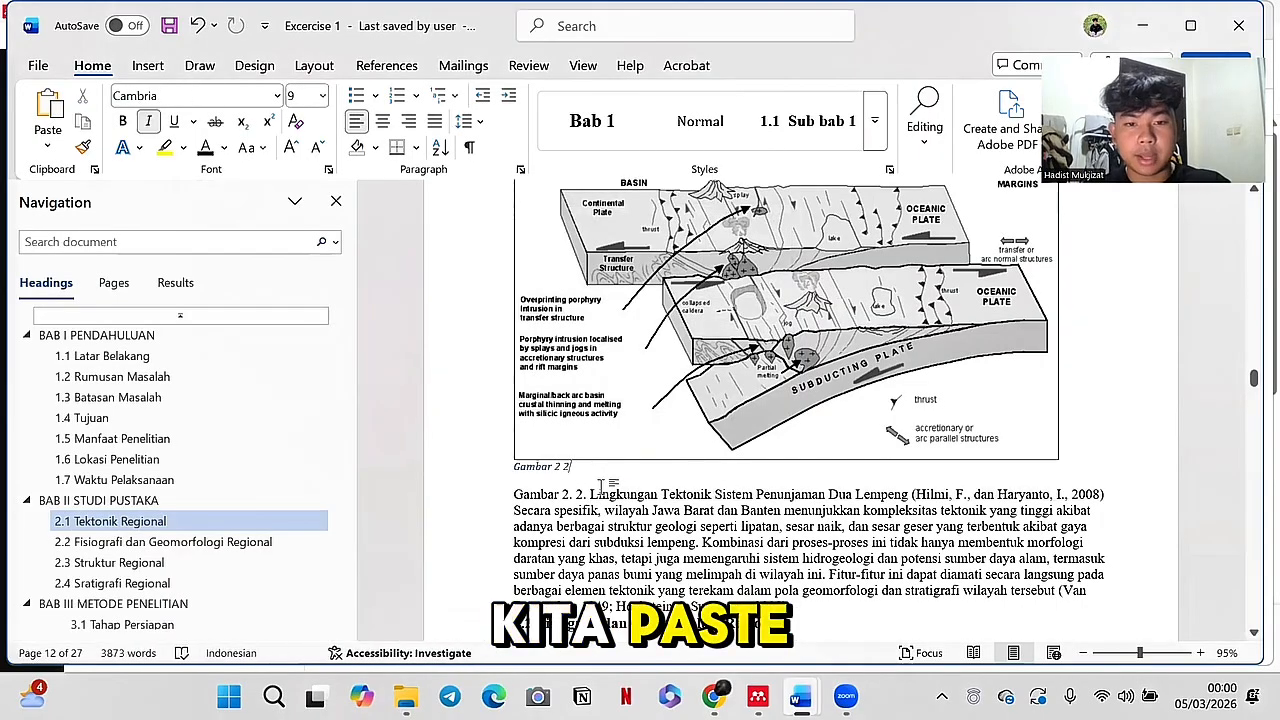
{"action": "key", "text": "ctrl+v"}
{"action": "right_click", "coordinate": [679, 459]}
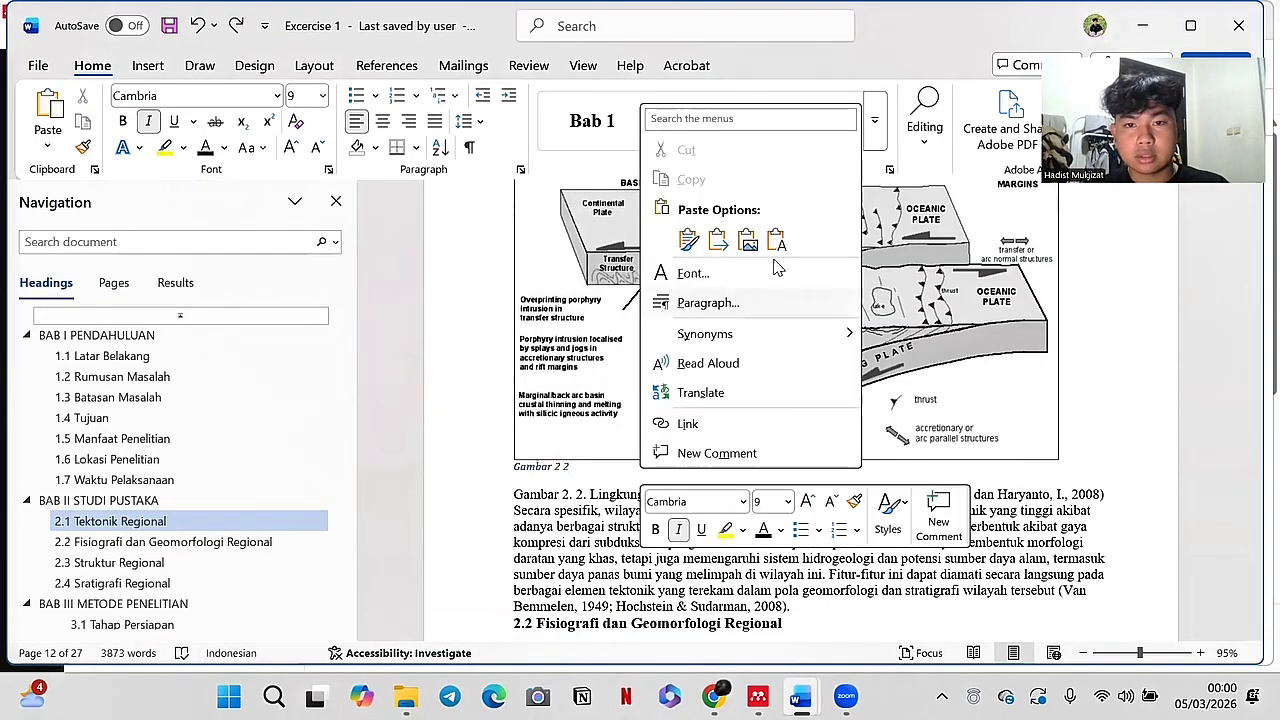
{"action": "left_click", "coordinate": [776, 240]}
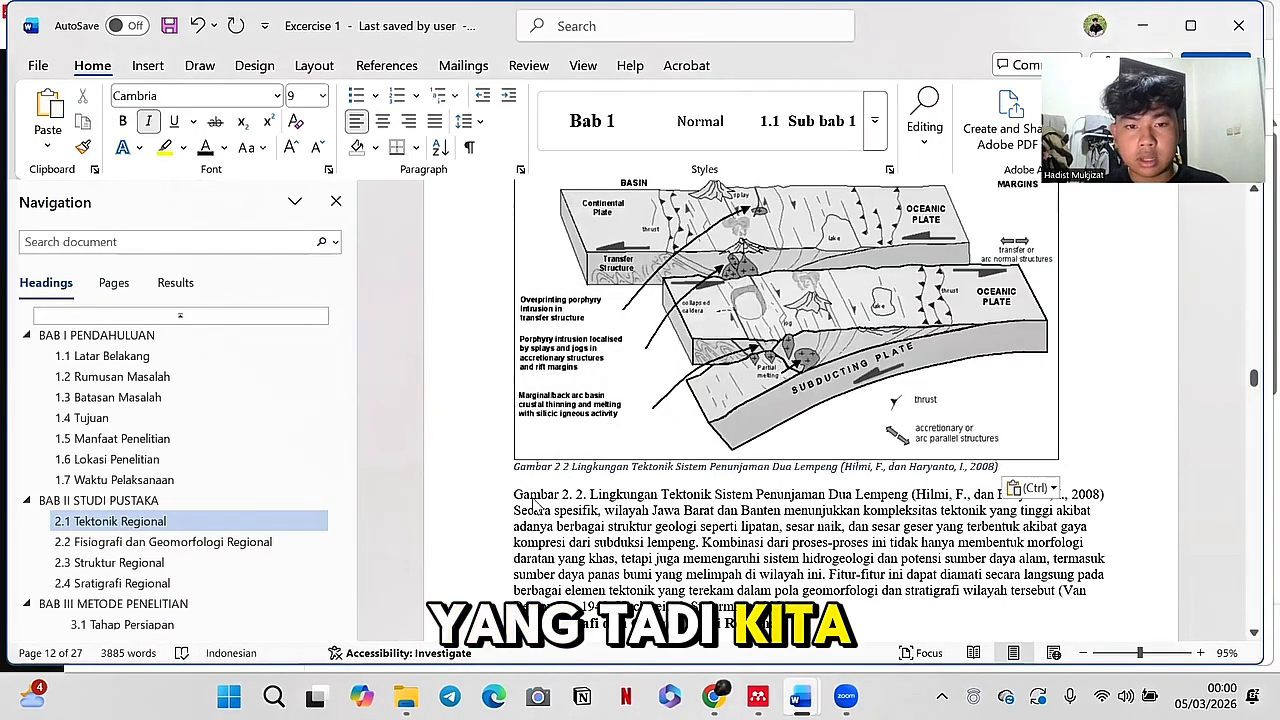
{"action": "mouse_move", "coordinate": [496, 494]}
{"action": "left_mouse_down"}
{"action": "mouse_move", "coordinate": [490, 468]}
{"action": "mouse_move", "coordinate": [498, 497]}
{"action": "left_mouse_up"}
{"action": "key", "text": "BackSpace"}
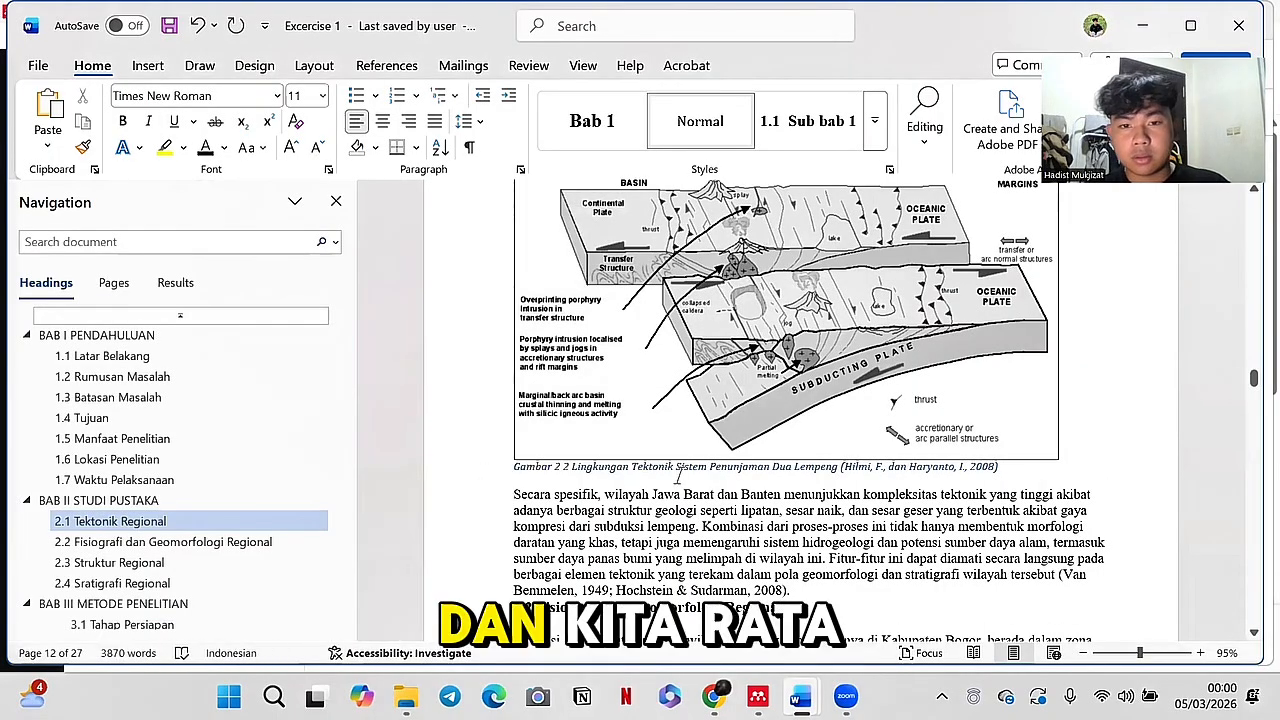
Step: Center the subduction plate diagram and its caption on the page
{"action": "left_click", "coordinate": [382, 121]}
{"action": "scroll", "coordinate": [718, 203], "scroll_direction": "down", "scroll_amount": 4}
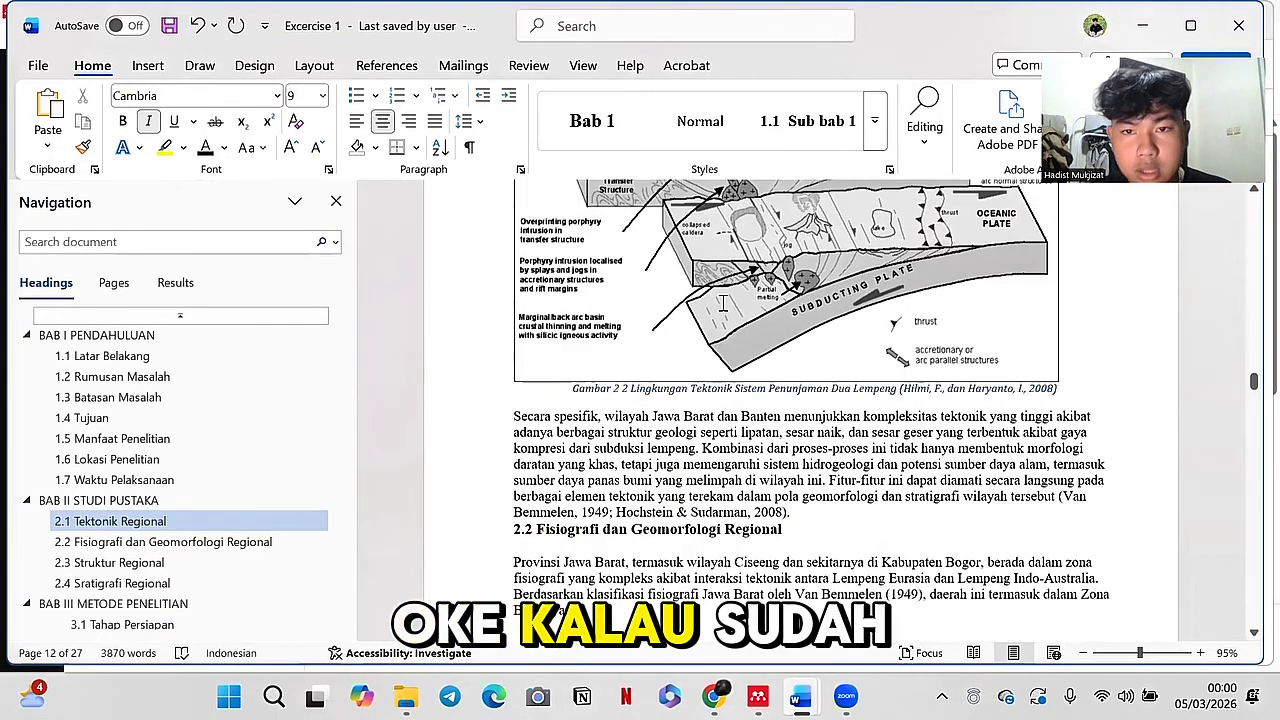
{"action": "left_click", "coordinate": [718, 203]}
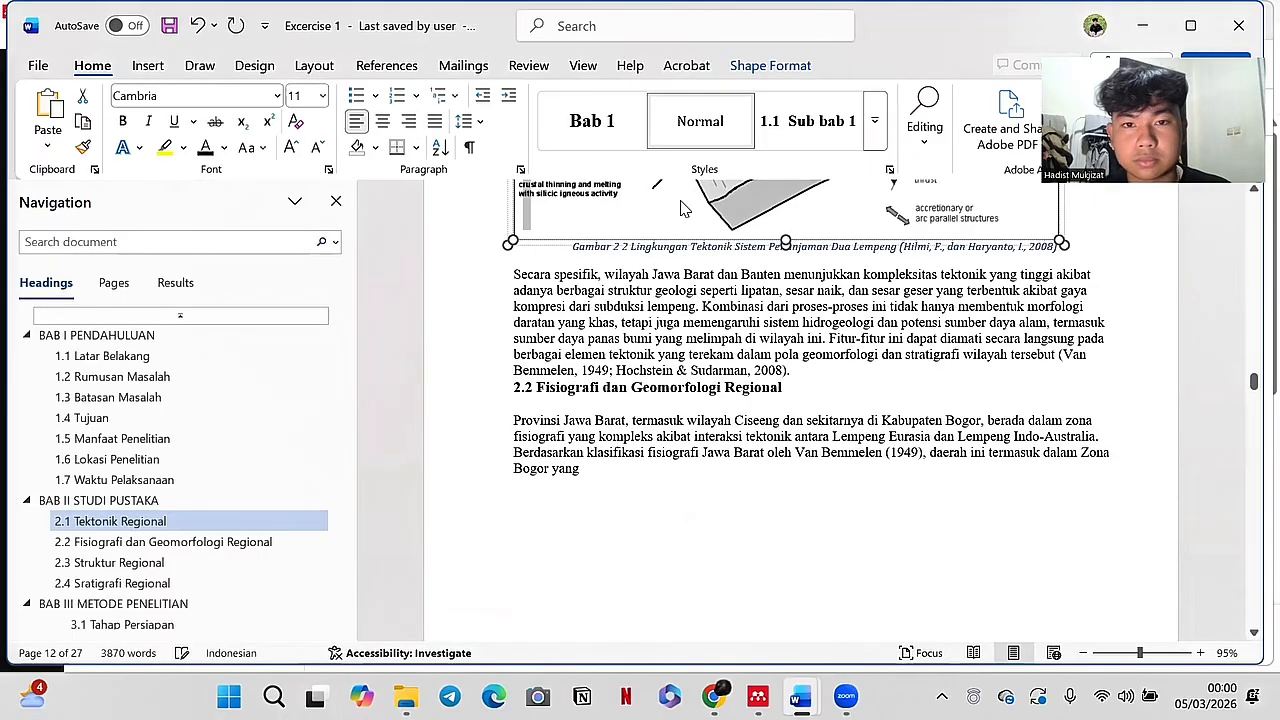
{"action": "scroll", "coordinate": [775, 354], "scroll_direction": "up", "scroll_amount": 1}
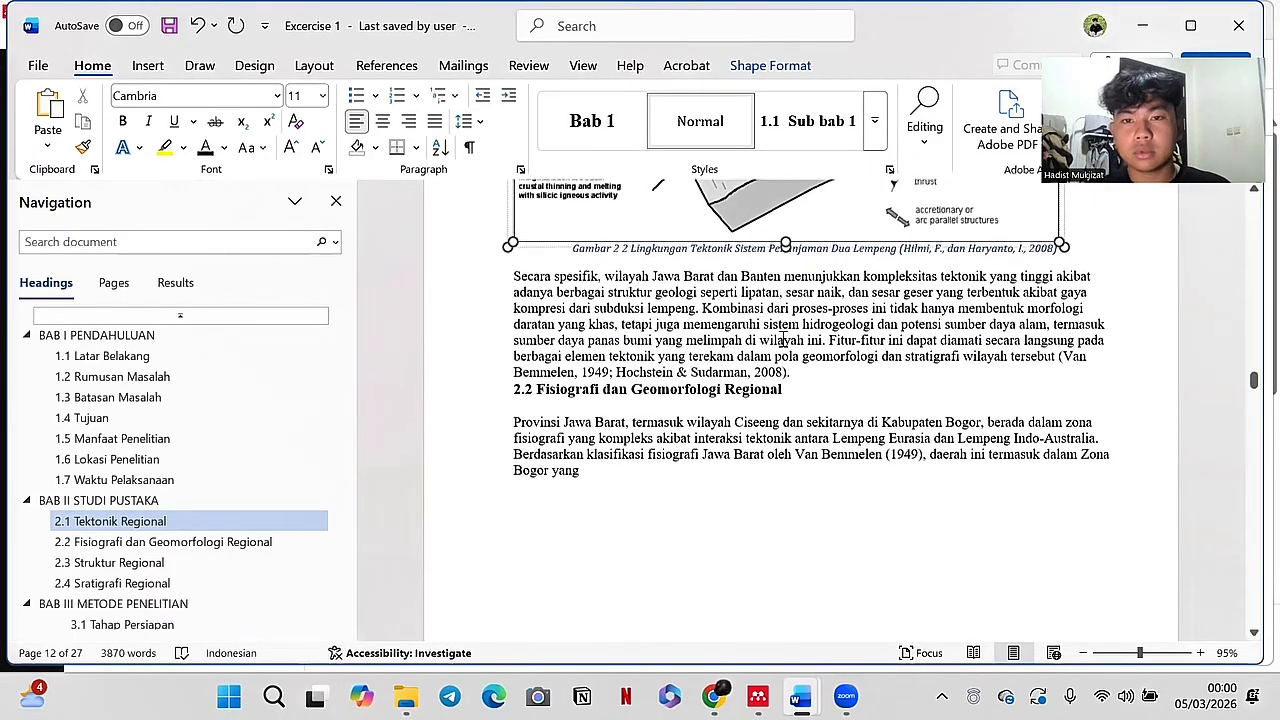
{"action": "scroll", "coordinate": [1089, 380], "scroll_direction": "up", "scroll_amount": 4}
{"action": "left_click", "coordinate": [920, 425]}
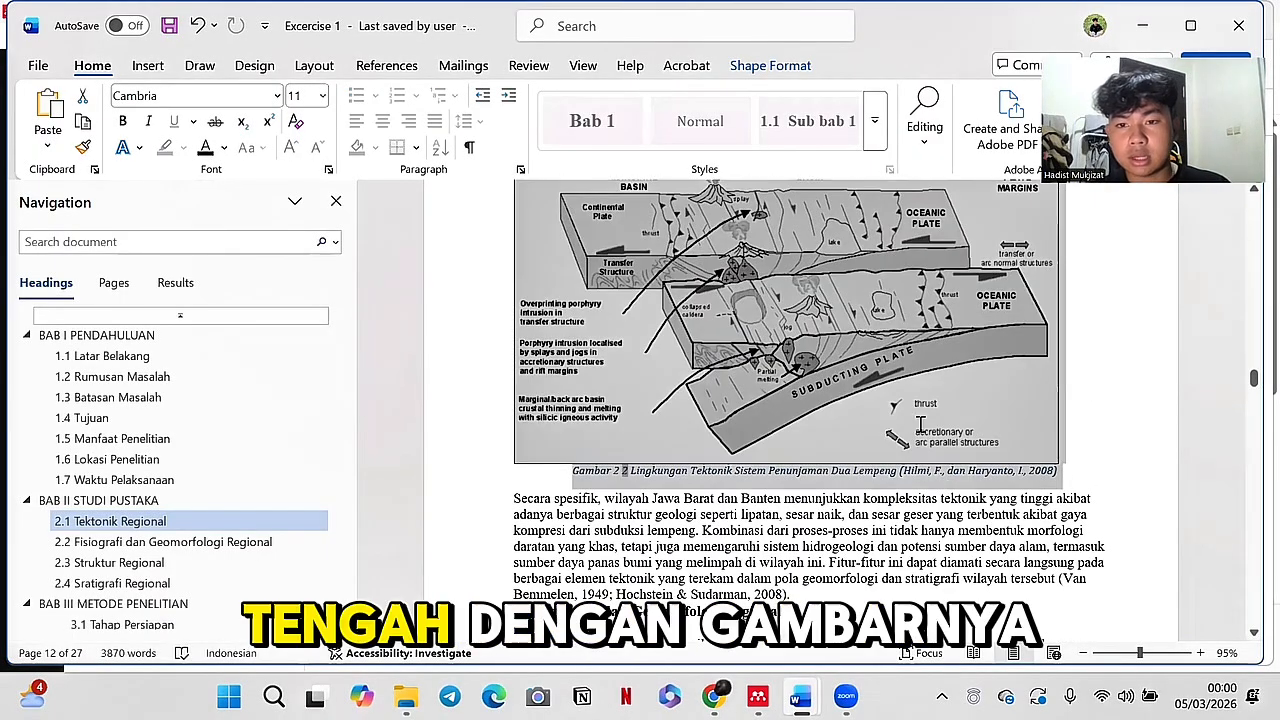
{"action": "left_click", "coordinate": [382, 121]}
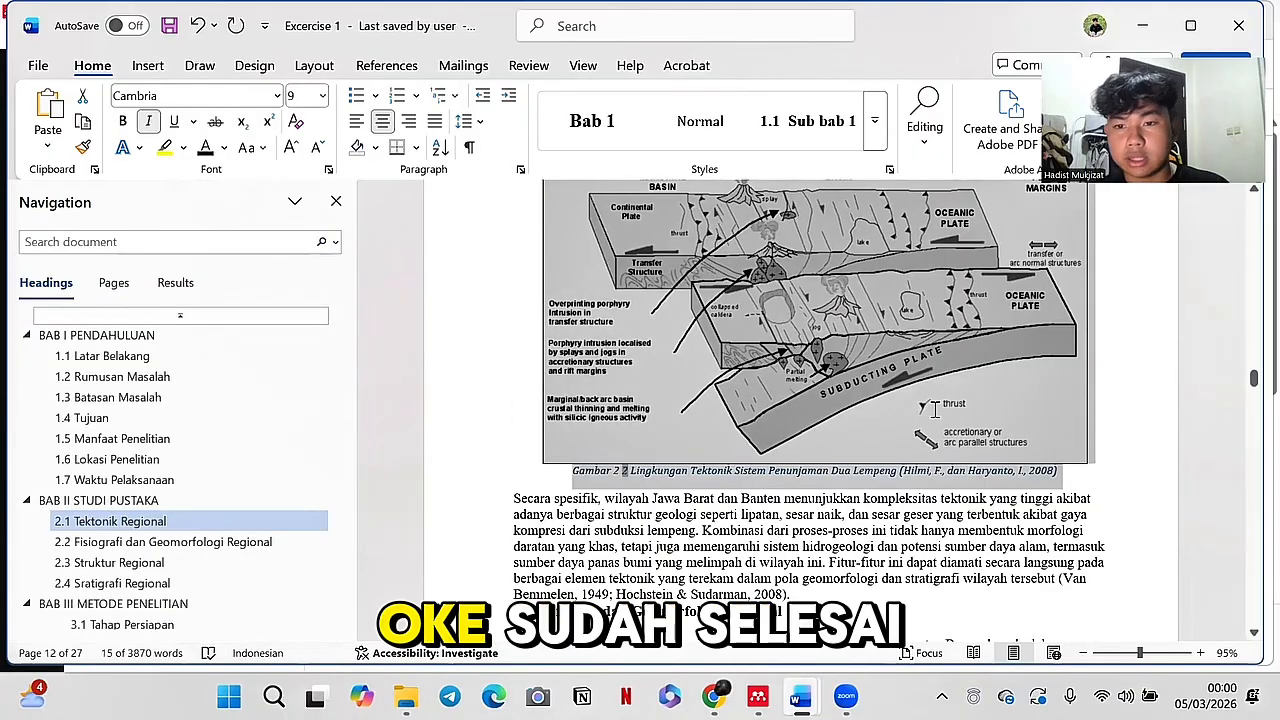
Step: Insert a caption with the Gambar 2 label below the West Java physiographic map in section 2.2
{"action": "left_click", "coordinate": [791, 471]}
{"action": "scroll", "coordinate": [791, 471], "scroll_direction": "down", "scroll_amount": 5}
{"action": "scroll", "coordinate": [791, 471], "scroll_direction": "down", "scroll_amount": 15}
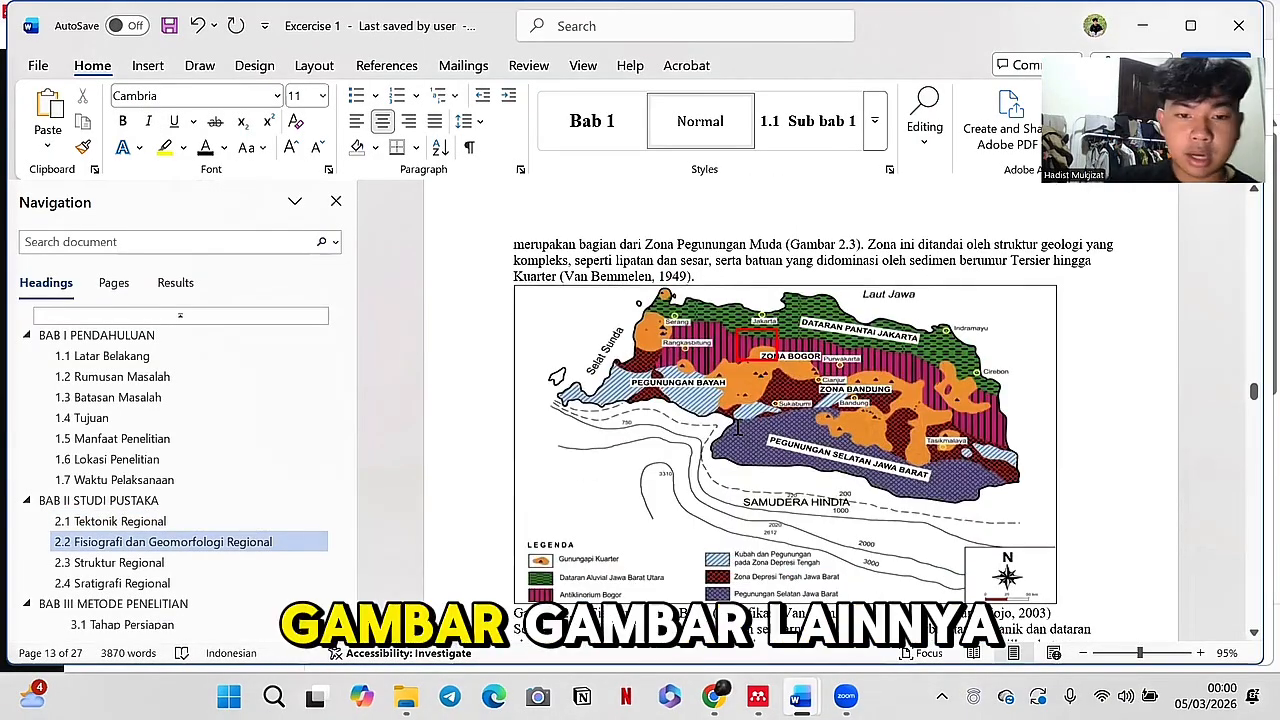
{"action": "scroll", "coordinate": [818, 368], "scroll_direction": "down", "scroll_amount": 2}
{"action": "left_click", "coordinate": [818, 368]}
{"action": "left_click", "coordinate": [383, 122]}
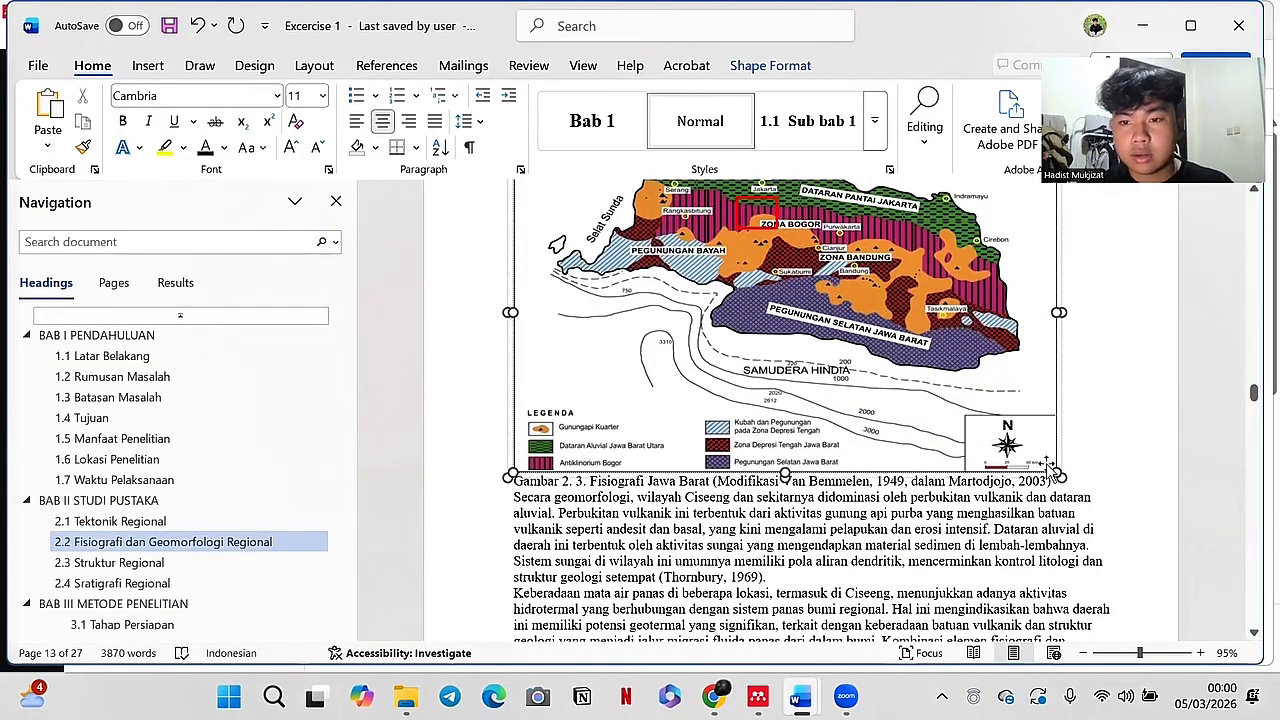
{"action": "right_click", "coordinate": [1047, 470]}
{"action": "left_click", "coordinate": [1071, 506]}
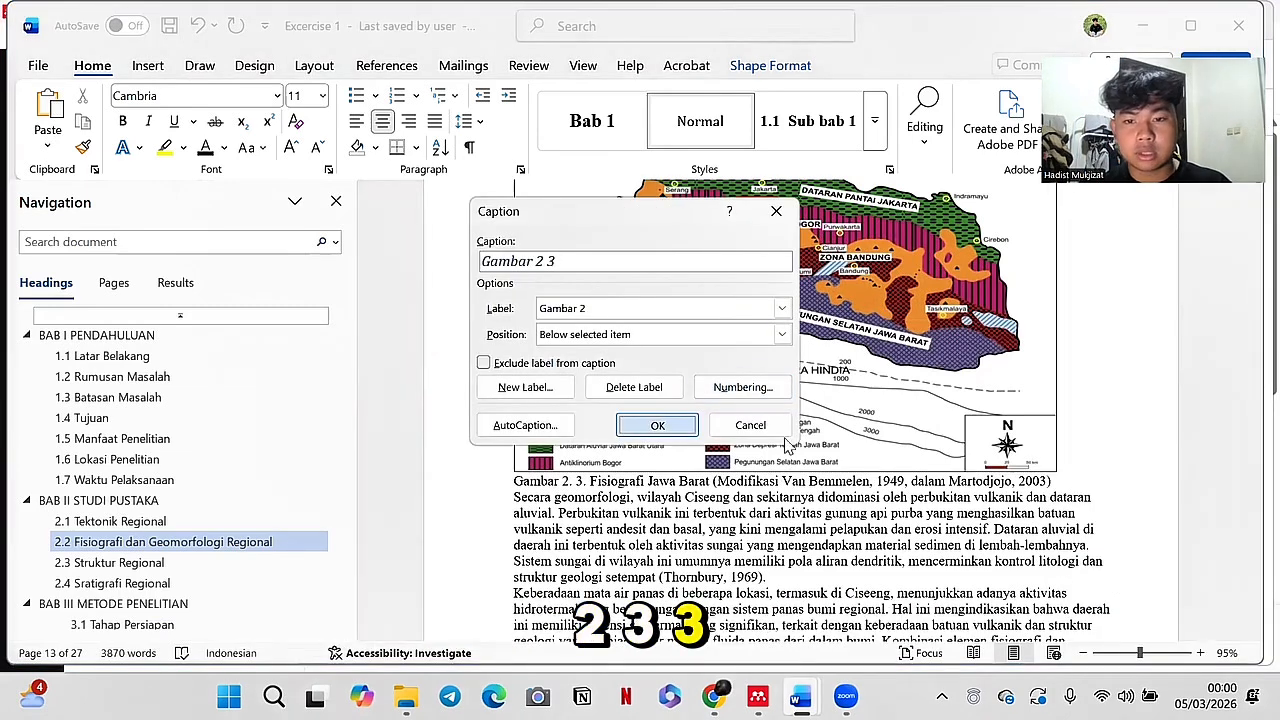
{"action": "key", "text": "Return"}
Step: Copy the title "Fisiografi Jawa Barat" with its citation into the new caption as plain text, and delete the old caption line
{"action": "left_click_drag", "start_coordinate": [1051, 507], "coordinate": [607, 510]}
{"action": "key", "text": "ctrl+c"}
{"action": "left_click", "coordinate": [606, 480]}
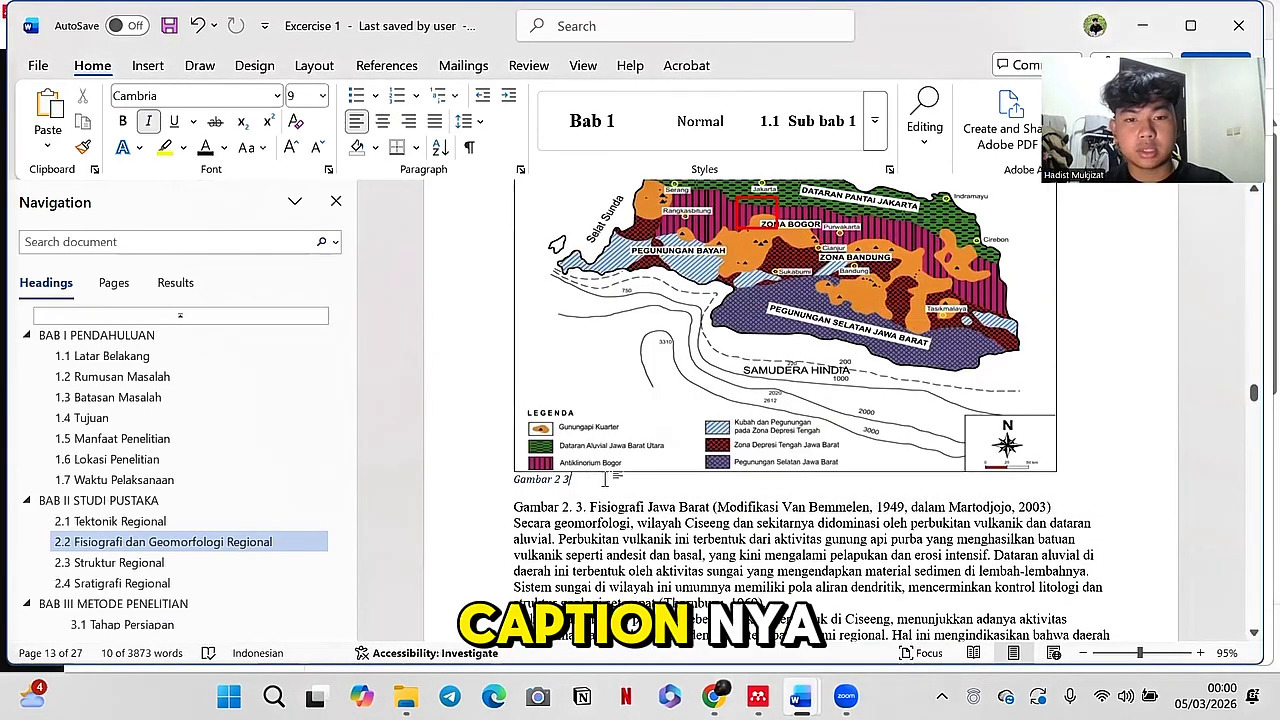
{"action": "right_click", "coordinate": [606, 480]}
{"action": "left_click", "coordinate": [740, 255]}
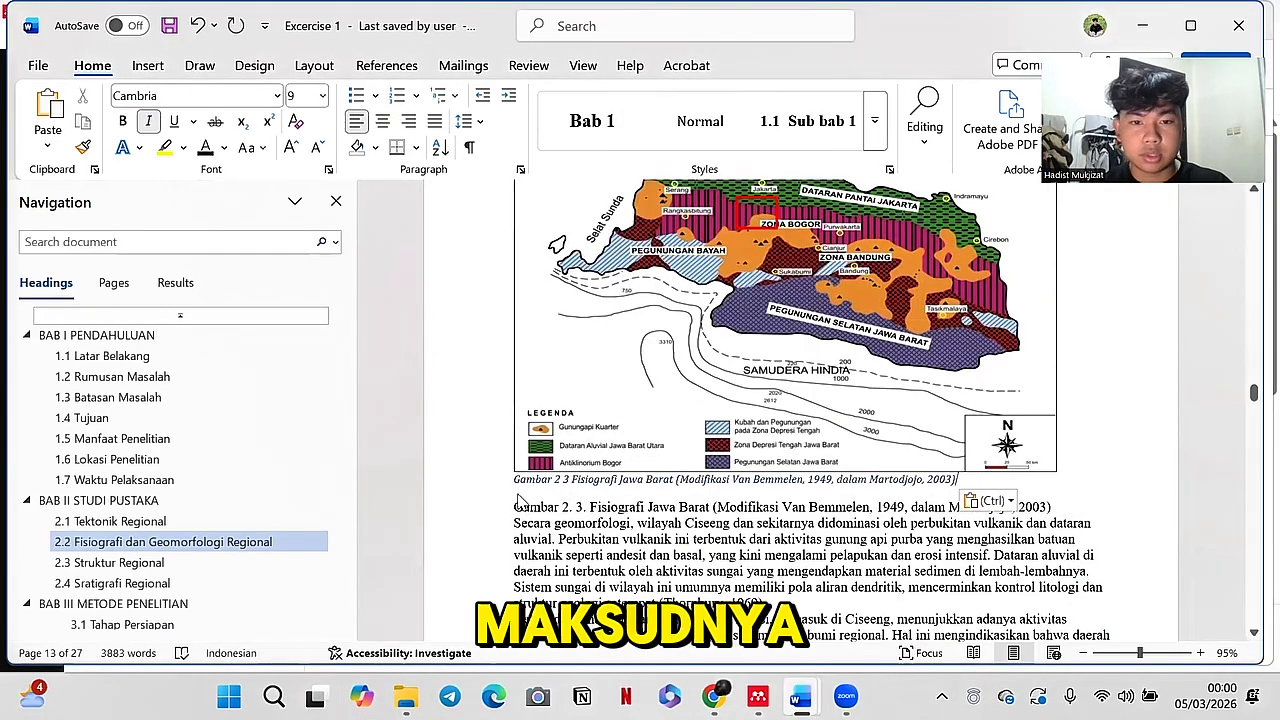
{"action": "key", "text": "Delete"}
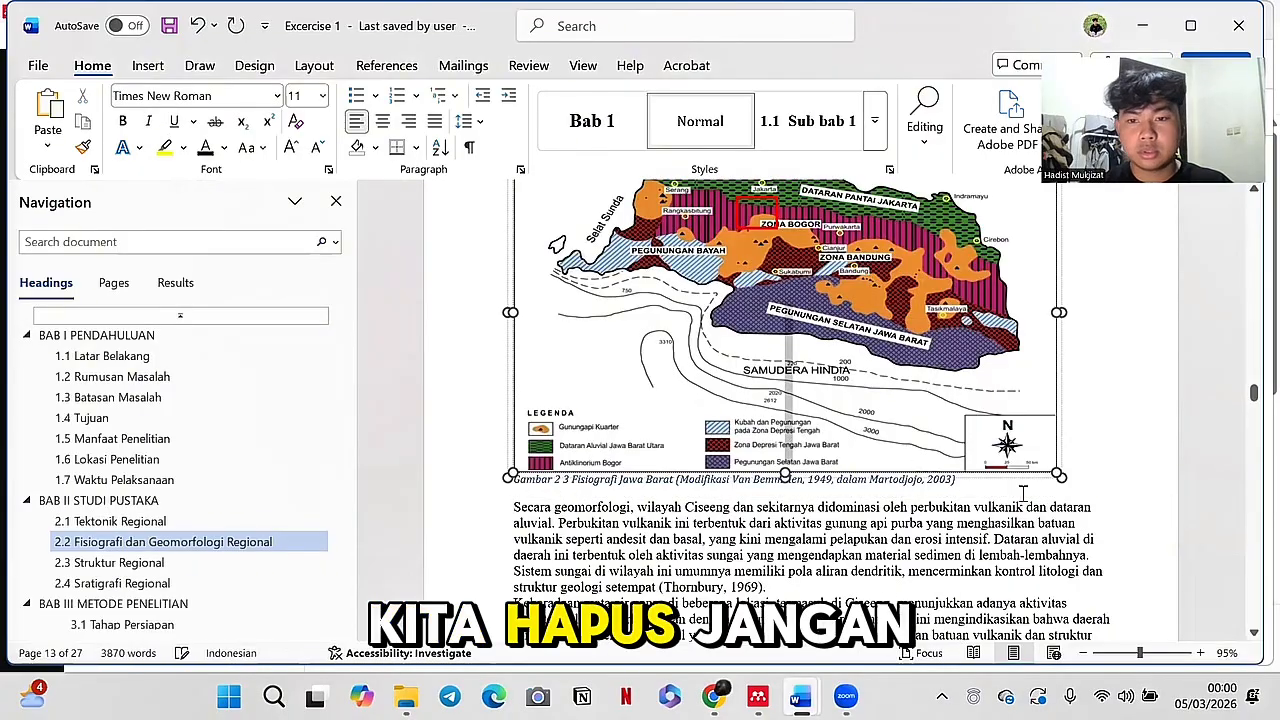
Step: Center the West Java physiographic map and its caption on the page
{"action": "left_click_drag", "start_coordinate": [985, 482], "coordinate": [760, 400]}
{"action": "left_click", "coordinate": [382, 122]}
Step: Insert a caption with the Gambar 2 label below the structural pattern map in section 2.3
{"action": "scroll", "coordinate": [769, 321], "scroll_direction": "down", "scroll_amount": 5}
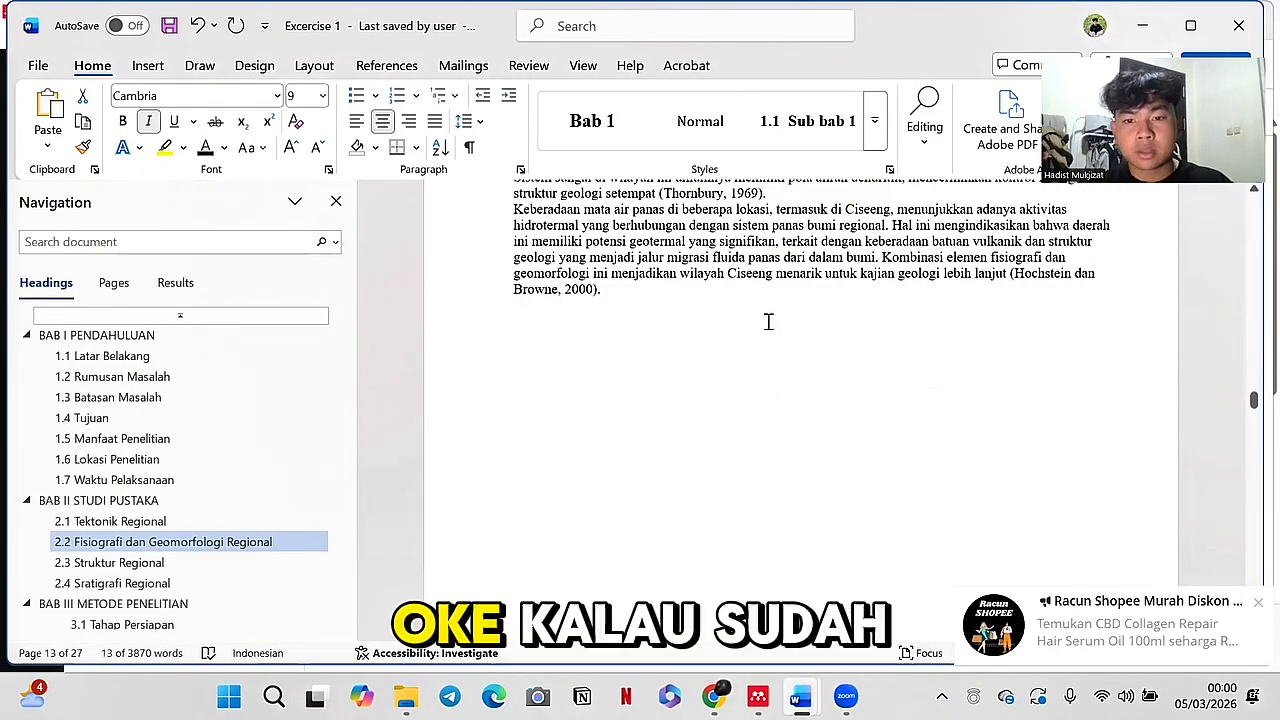
{"action": "scroll", "coordinate": [769, 322], "scroll_direction": "down", "scroll_amount": 15}
{"action": "left_click", "coordinate": [820, 335]}
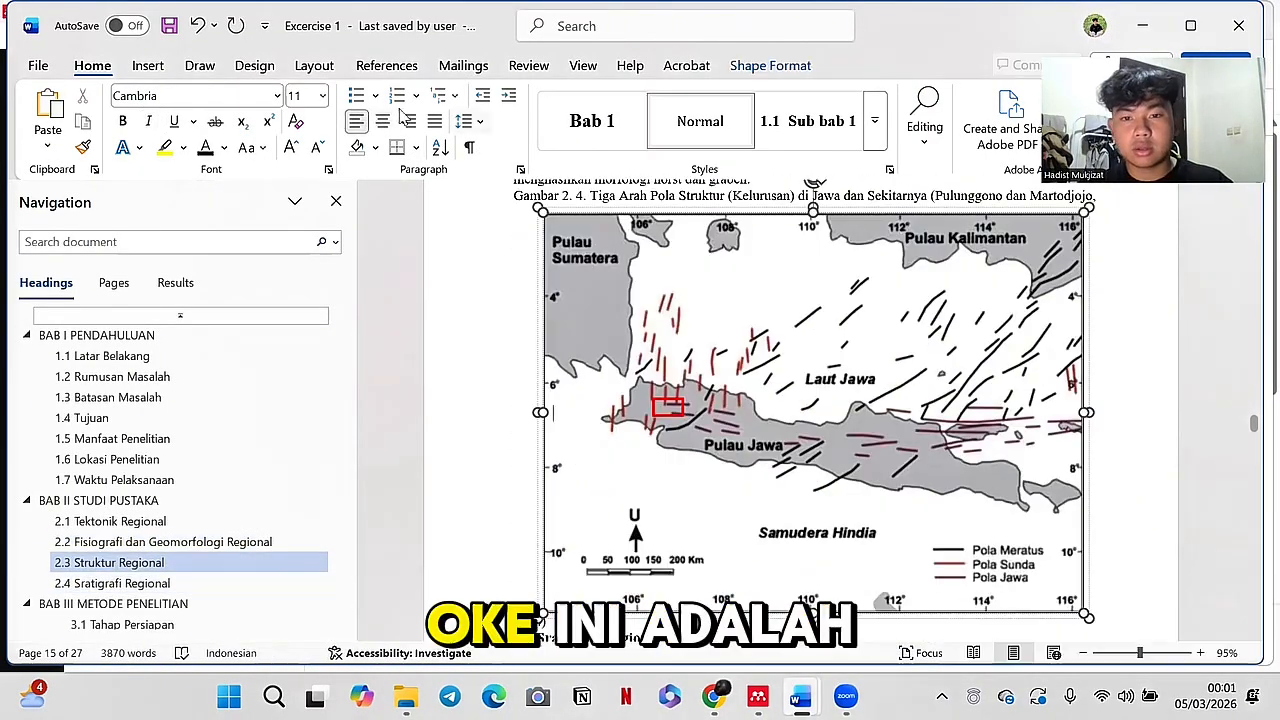
{"action": "scroll", "coordinate": [825, 318], "scroll_direction": "down", "scroll_amount": 3}
{"action": "right_click", "coordinate": [863, 320]}
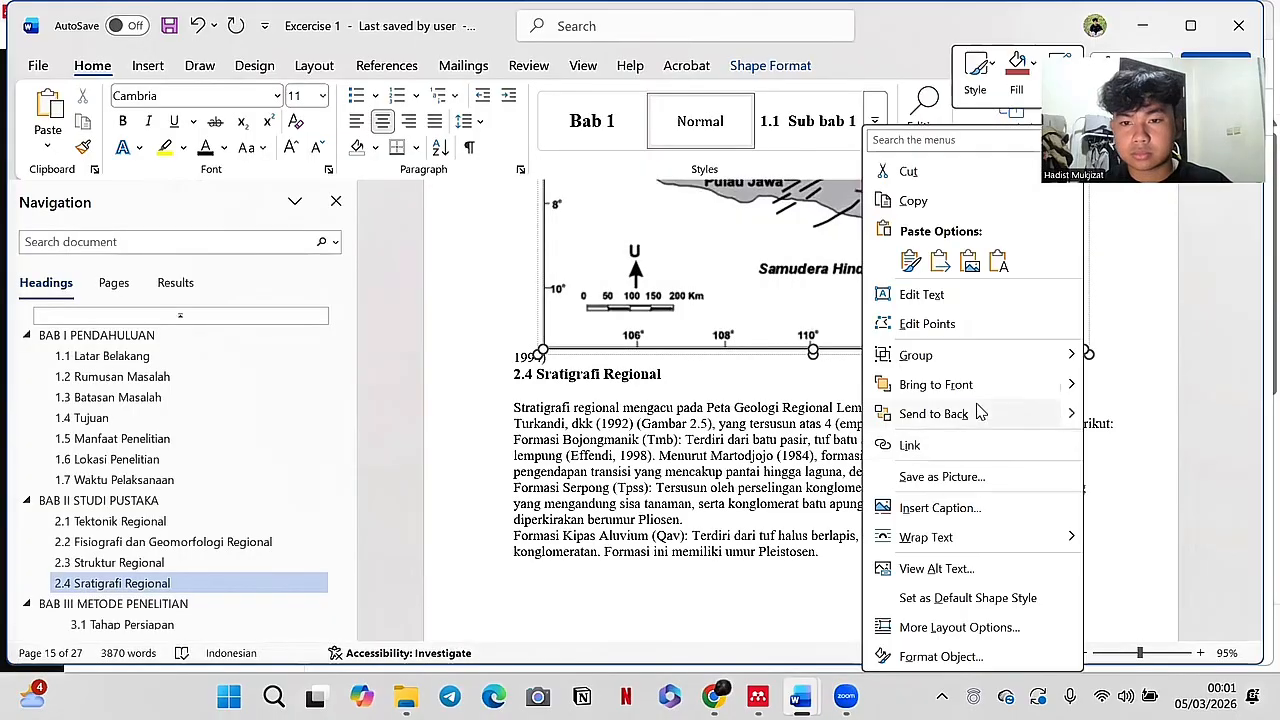
{"action": "left_click", "coordinate": [978, 508]}
{"action": "left_click", "coordinate": [660, 427]}
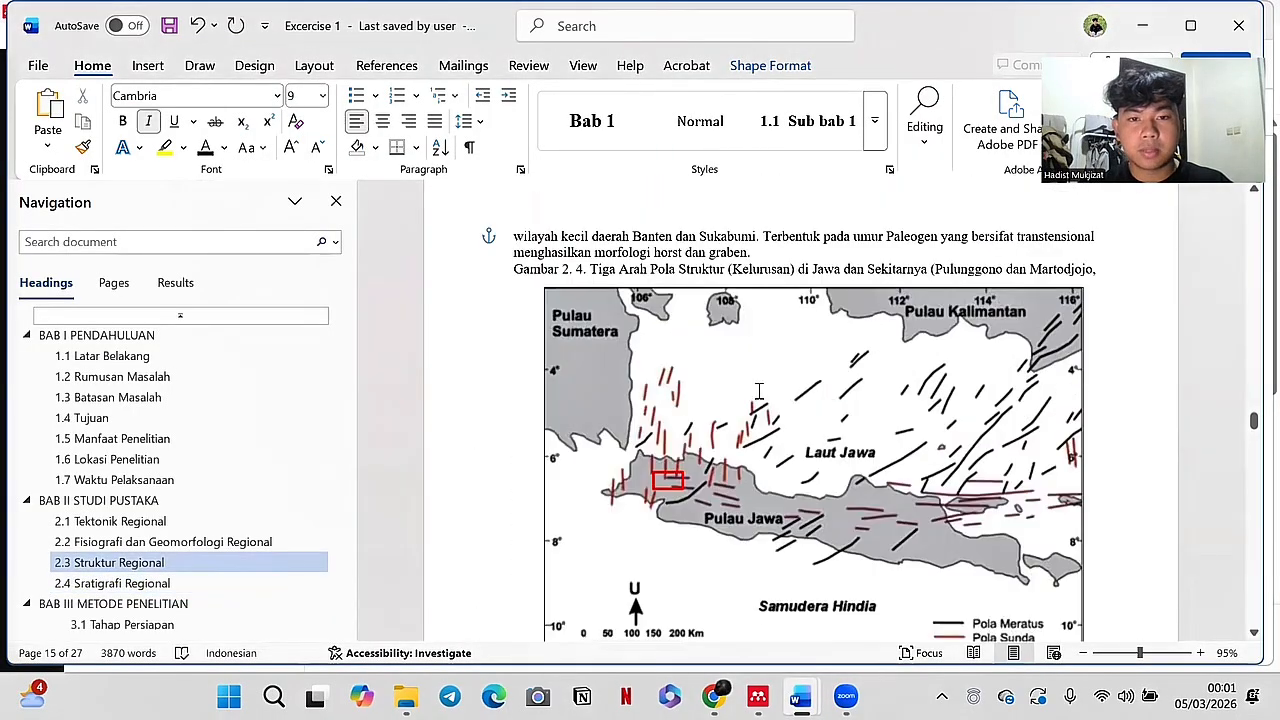
Step: Move the title "Tiga Arah Pola Struktur (Kelurusan) di Jawa dan Sekitarnya" with its citation into the new caption, and remove the old caption line
{"action": "left_click_drag", "start_coordinate": [1097, 415], "coordinate": [590, 415]}
{"action": "key", "text": "BackSpace"}
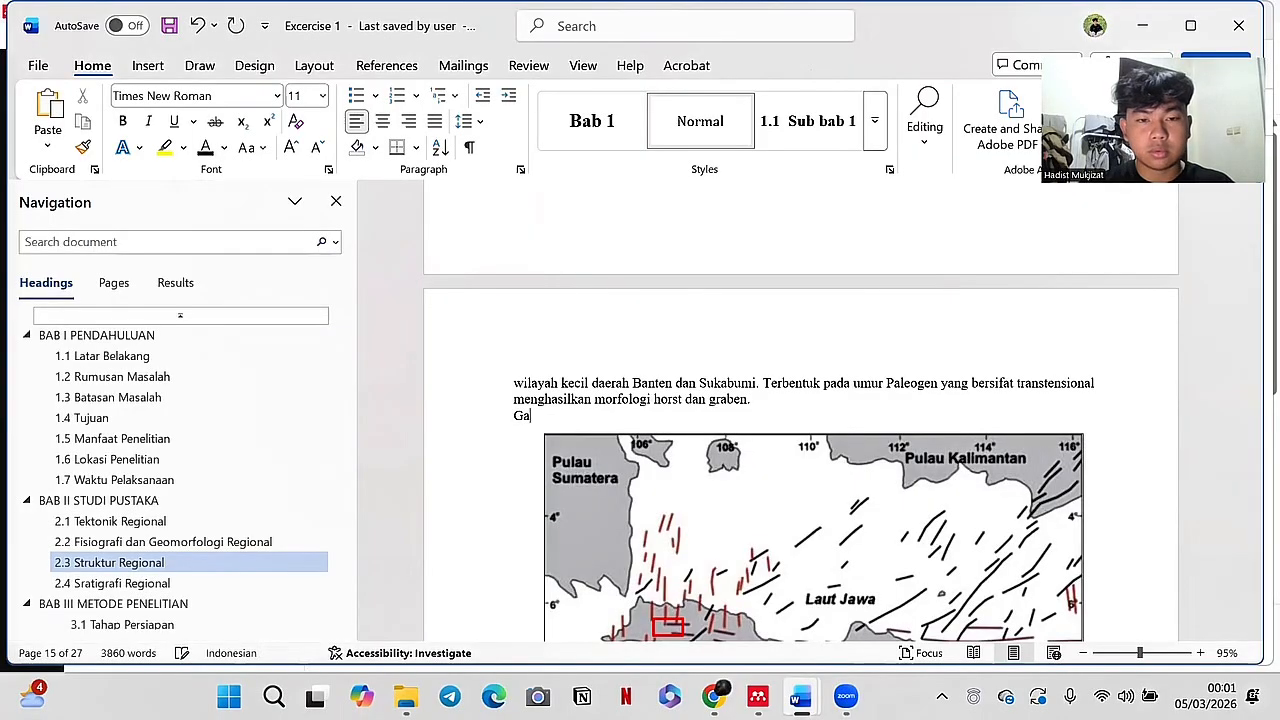
{"action": "scroll", "coordinate": [793, 452], "scroll_direction": "down", "scroll_amount": 5}
{"action": "left_click", "coordinate": [668, 407]}
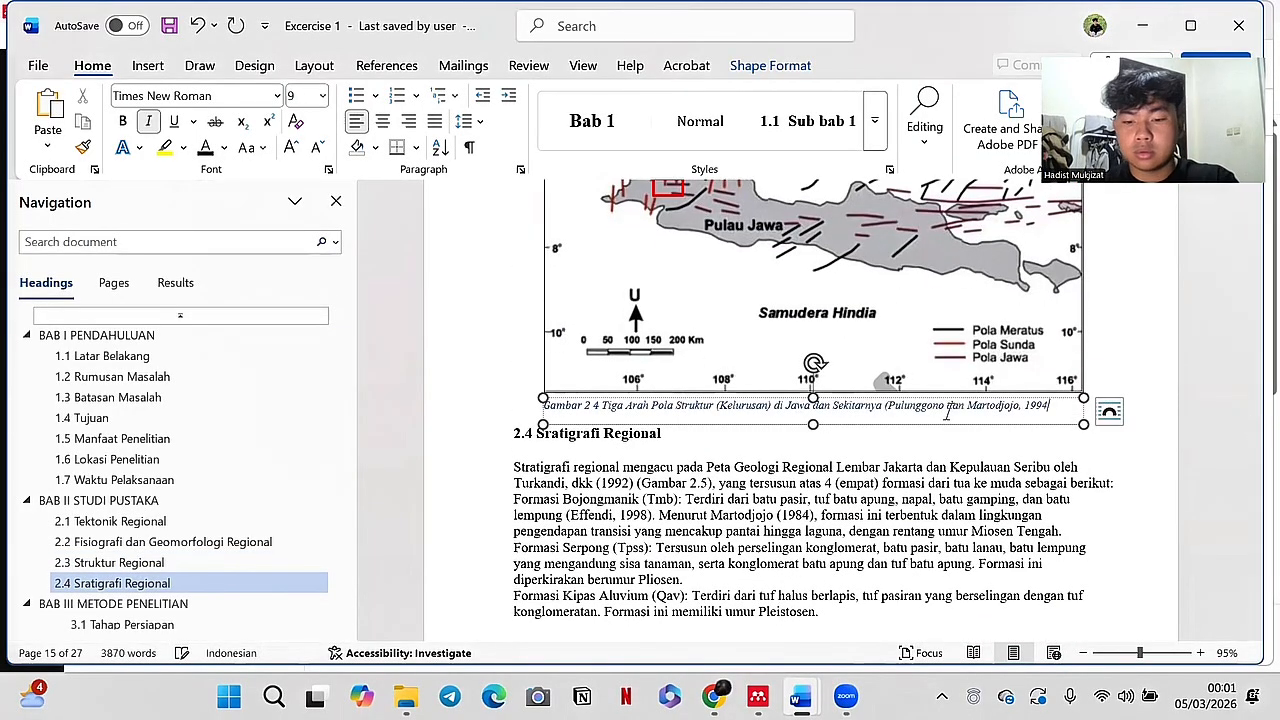
{"action": "left_click", "coordinate": [1025, 406]}
{"action": "key", "text": "Return"}
{"action": "key", "text": "BackSpace"}
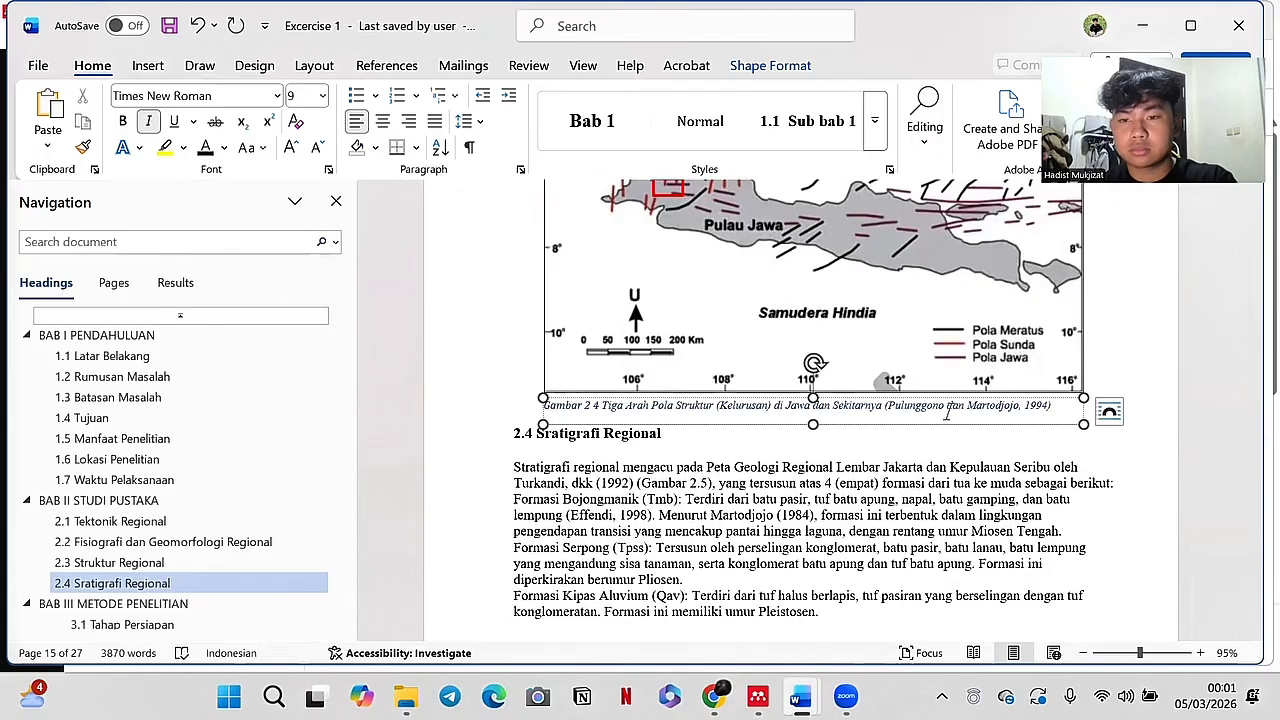
{"action": "left_click", "coordinate": [922, 443]}
Step: Look through sections 2.2 to 2.4 for the next figure that needs a new caption
{"action": "scroll", "coordinate": [838, 430], "scroll_direction": "up", "scroll_amount": 15}
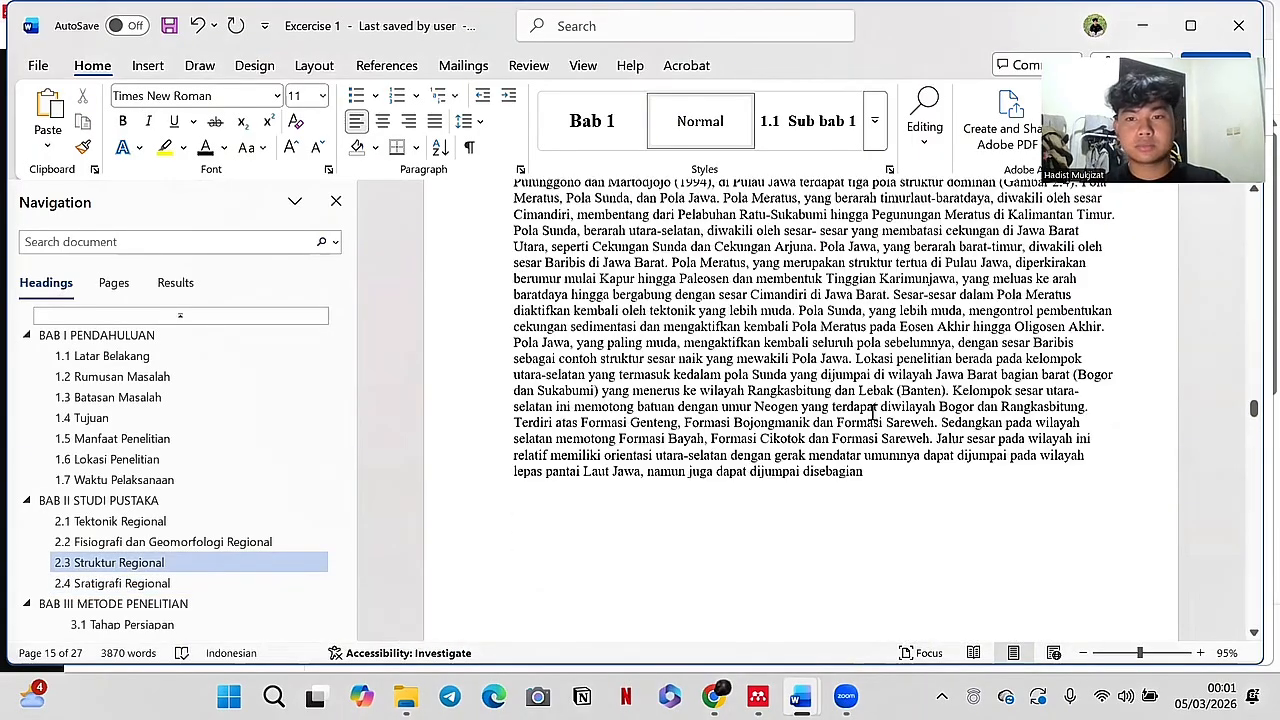
{"action": "scroll", "coordinate": [779, 375], "scroll_direction": "up", "scroll_amount": 6}
{"action": "scroll", "coordinate": [779, 375], "scroll_direction": "down", "scroll_amount": 4}
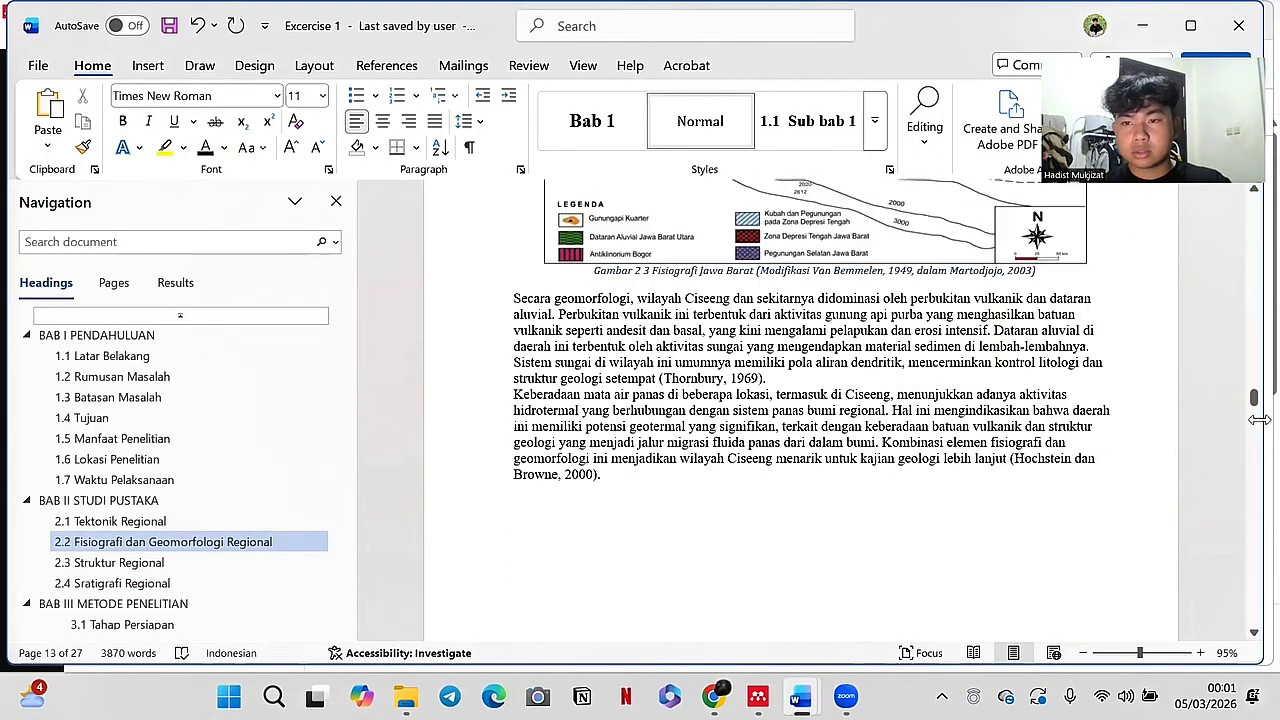
{"action": "left_click_drag", "start_coordinate": [1252, 404], "coordinate": [1252, 428]}
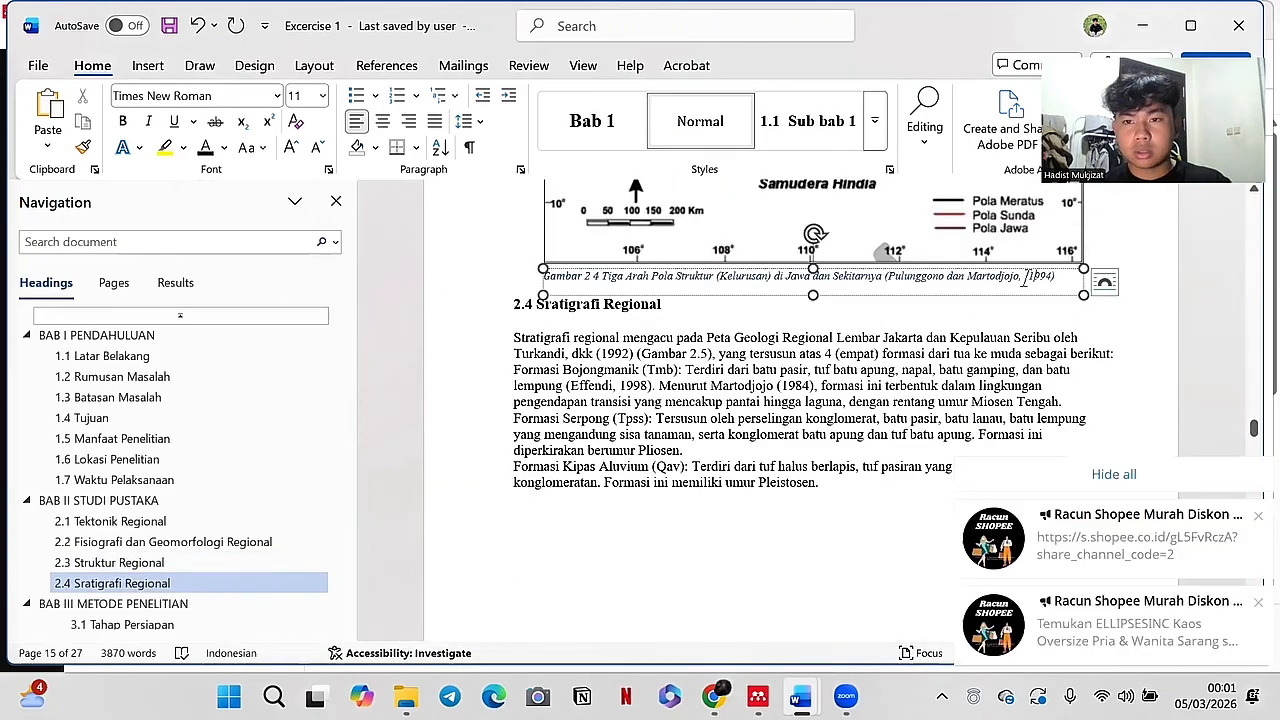
{"action": "left_click", "coordinate": [1043, 287]}
{"action": "scroll", "coordinate": [933, 322], "scroll_direction": "down", "scroll_amount": 10}
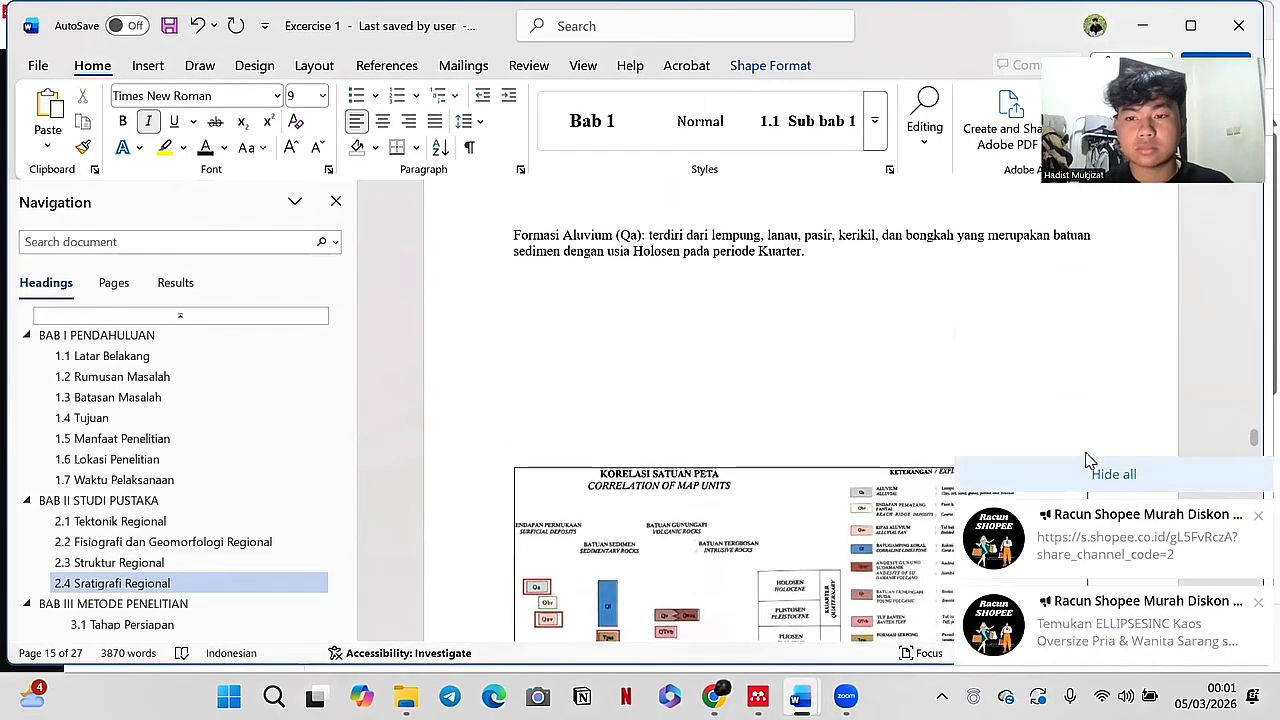
{"action": "scroll", "coordinate": [933, 322], "scroll_direction": "down", "scroll_amount": 5}
{"action": "scroll", "coordinate": [791, 380], "scroll_direction": "up", "scroll_amount": 12}
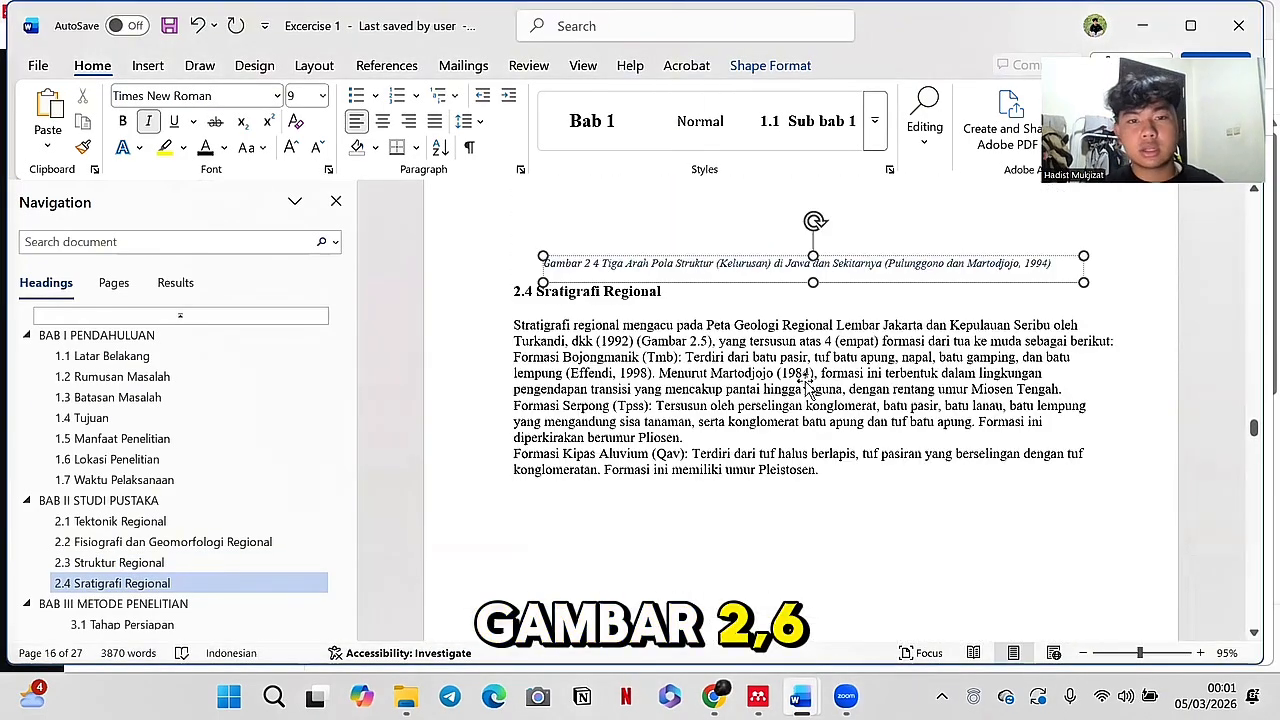
{"action": "scroll", "coordinate": [809, 390], "scroll_direction": "down", "scroll_amount": 8}
{"action": "scroll", "coordinate": [760, 377], "scroll_direction": "up", "scroll_amount": 3}
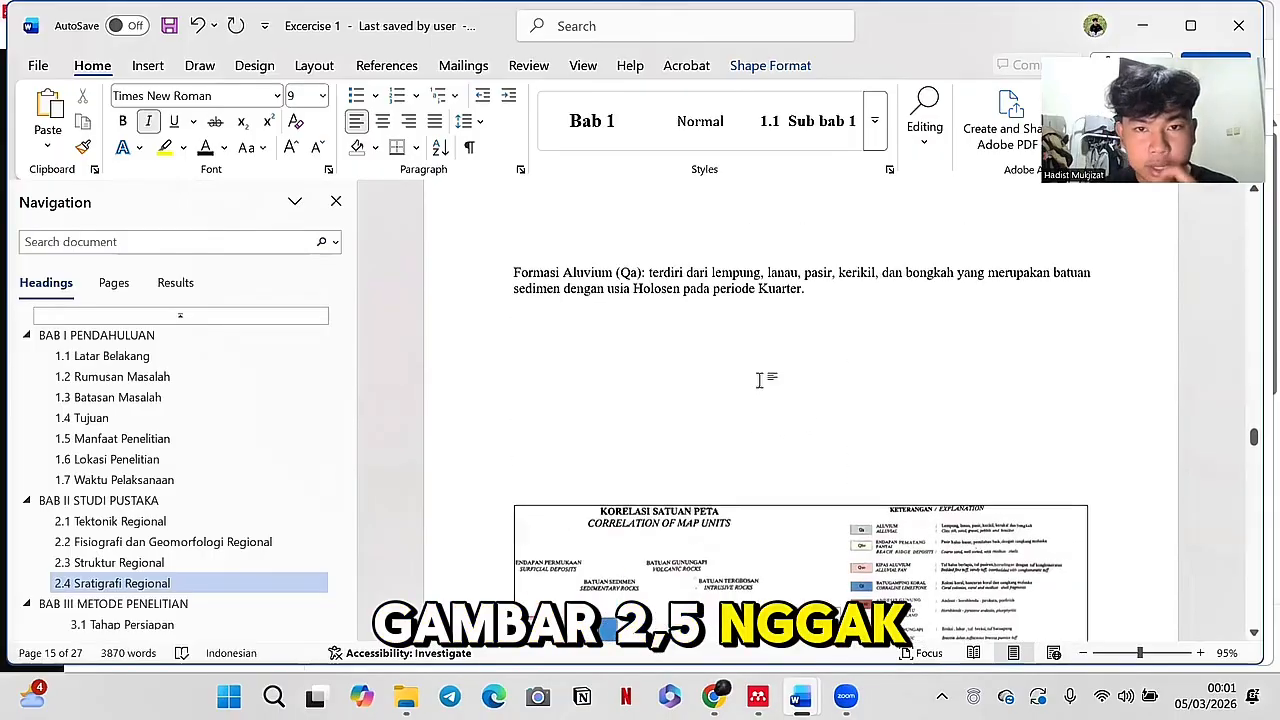
Step: Insert a caption with the Gambar 2 label below the map-unit correlation chart in section 2.4
{"action": "scroll", "coordinate": [800, 383], "scroll_direction": "down", "scroll_amount": 1}
{"action": "left_click", "coordinate": [826, 388]}
{"action": "scroll", "coordinate": [826, 388], "scroll_direction": "down", "scroll_amount": 5}
{"action": "left_click", "coordinate": [862, 393]}
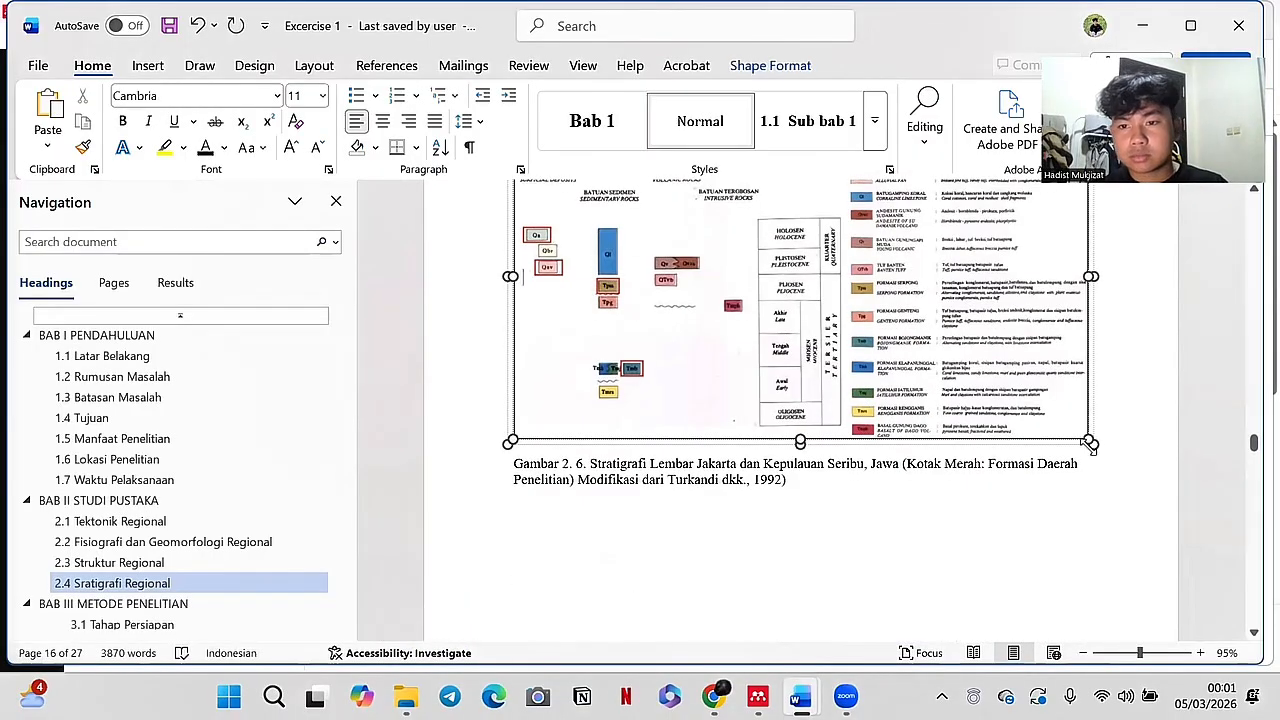
{"action": "right_click", "coordinate": [1090, 444]}
{"action": "left_click", "coordinate": [947, 505]}
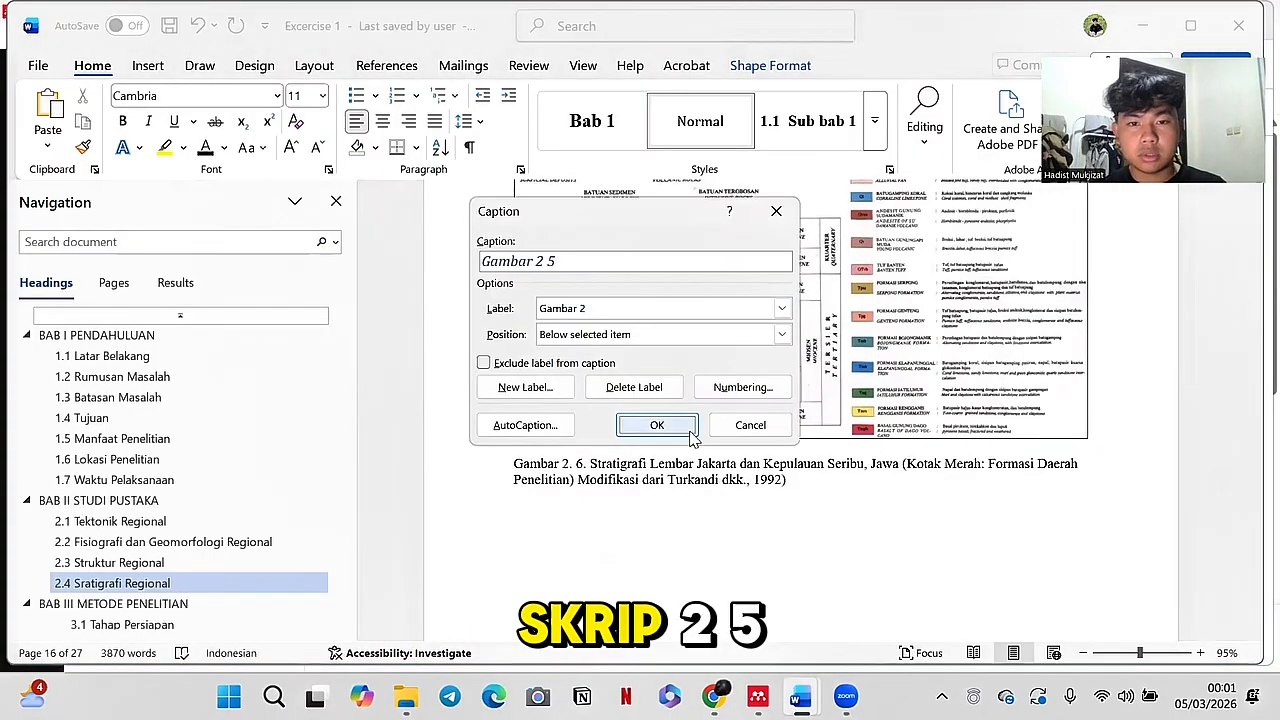
{"action": "left_click", "coordinate": [663, 502]}
Step: Copy the title "Stratigrafi Lembar Jakarta dan Kepulauan Seribu, Jawa" with its note and citation into the new caption, and delete the old caption line
{"action": "left_click_drag", "start_coordinate": [802, 507], "coordinate": [597, 491]}
{"action": "key", "text": "ctrl+c"}
{"action": "left_click", "coordinate": [570, 446]}
{"action": "key", "text": "ctrl+v"}
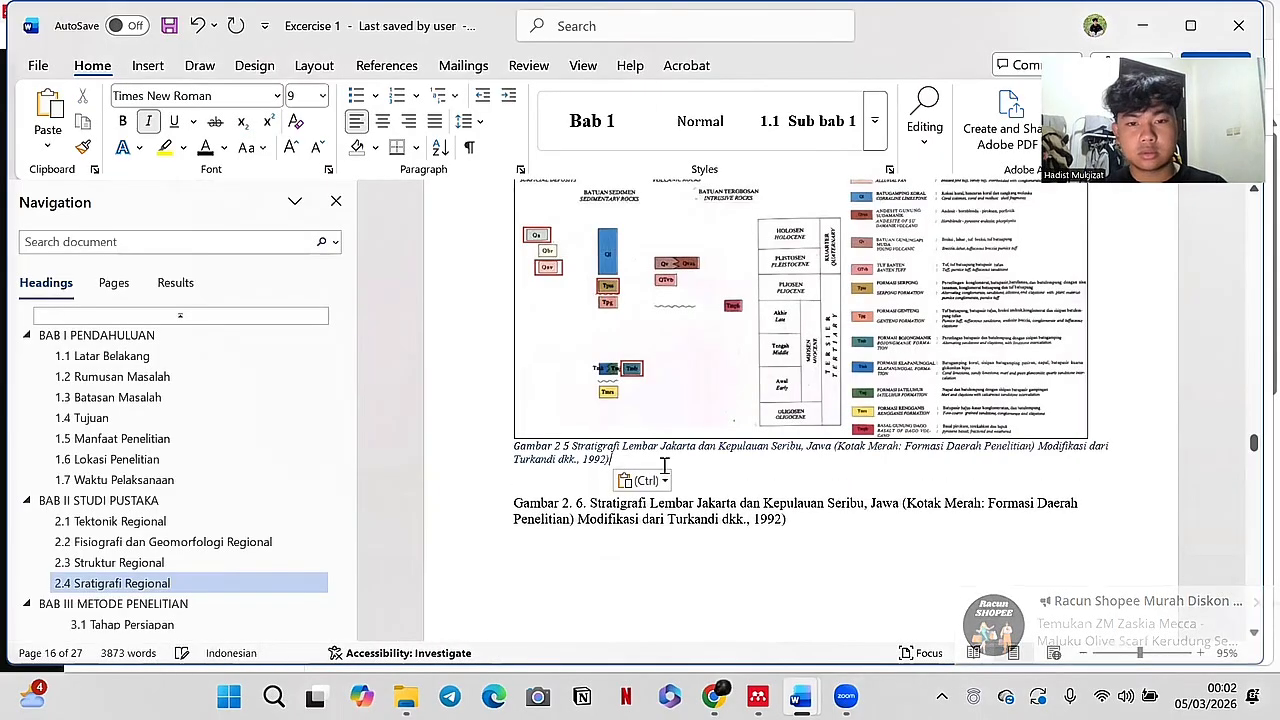
{"action": "left_click_drag", "start_coordinate": [788, 520], "coordinate": [520, 511]}
{"action": "key", "text": "Delete"}
{"action": "key", "text": "Delete"}
Step: Center the caption of the map-unit correlation chart on the page
{"action": "triple_click", "coordinate": [567, 447]}
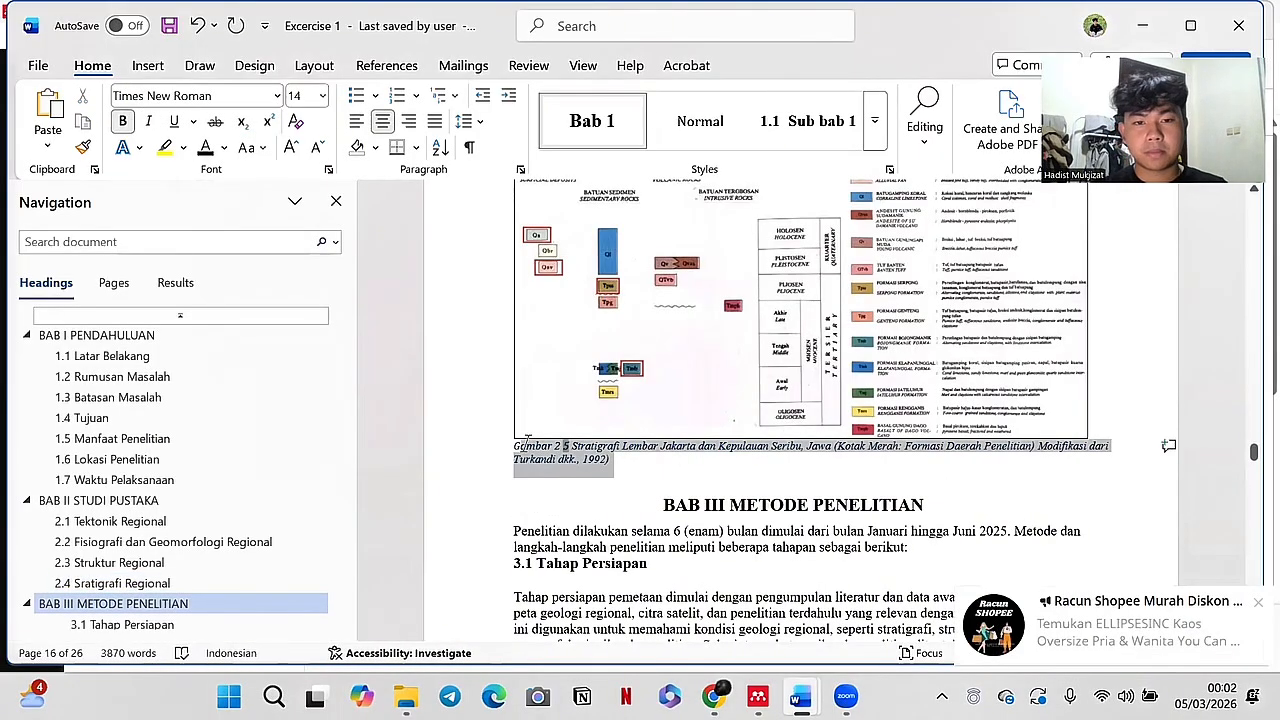
{"action": "left_click", "coordinate": [383, 122]}
{"action": "left_click", "coordinate": [776, 300]}
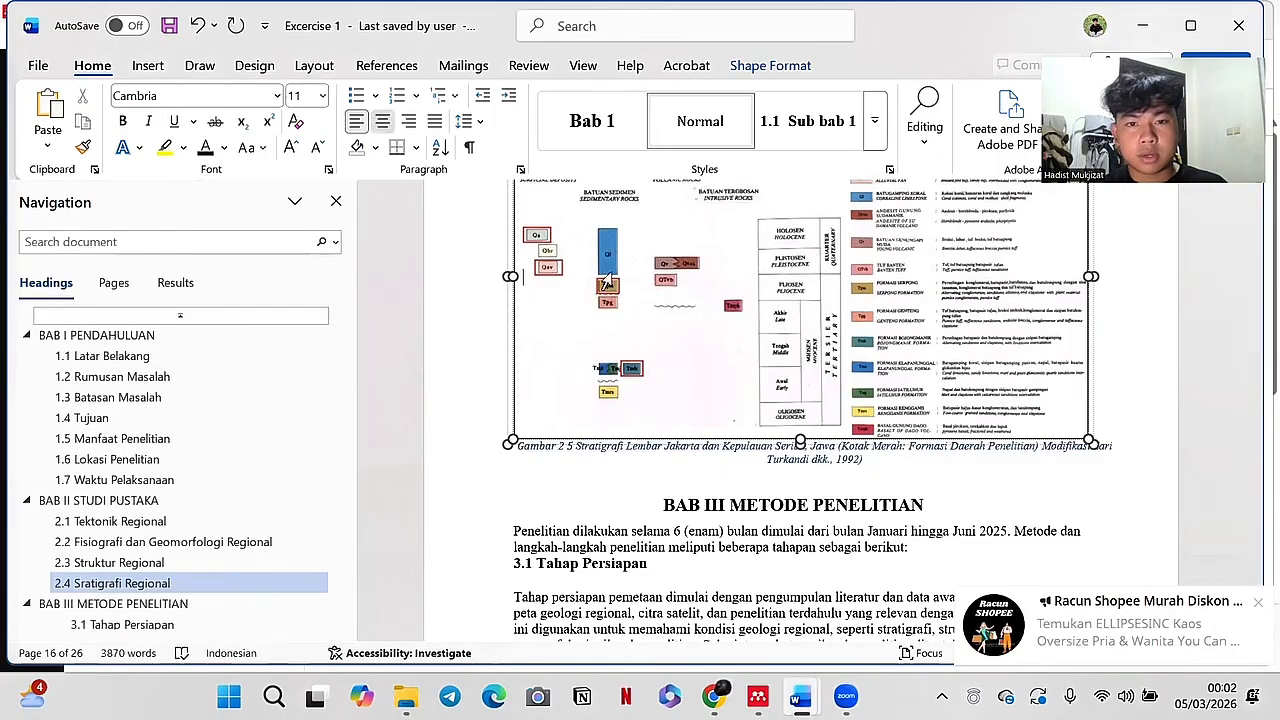
Step: Add blank lines below the correlation chart's caption to push the BAB III METODE PENELITIAN heading onto a new page
{"action": "scroll", "coordinate": [800, 303], "scroll_direction": "down", "scroll_amount": 3}
{"action": "left_click", "coordinate": [806, 305]}
{"action": "key", "text": "Return"}
{"action": "key", "text": "Return"}
{"action": "key", "text": "Return"}
{"action": "key", "text": "Return"}
{"action": "key", "text": "Return"}
{"action": "key", "text": "Return"}
{"action": "key", "text": "Return"}
{"action": "key", "text": "Return"}
{"action": "key", "text": "Return"}
{"action": "key", "text": "Return"}
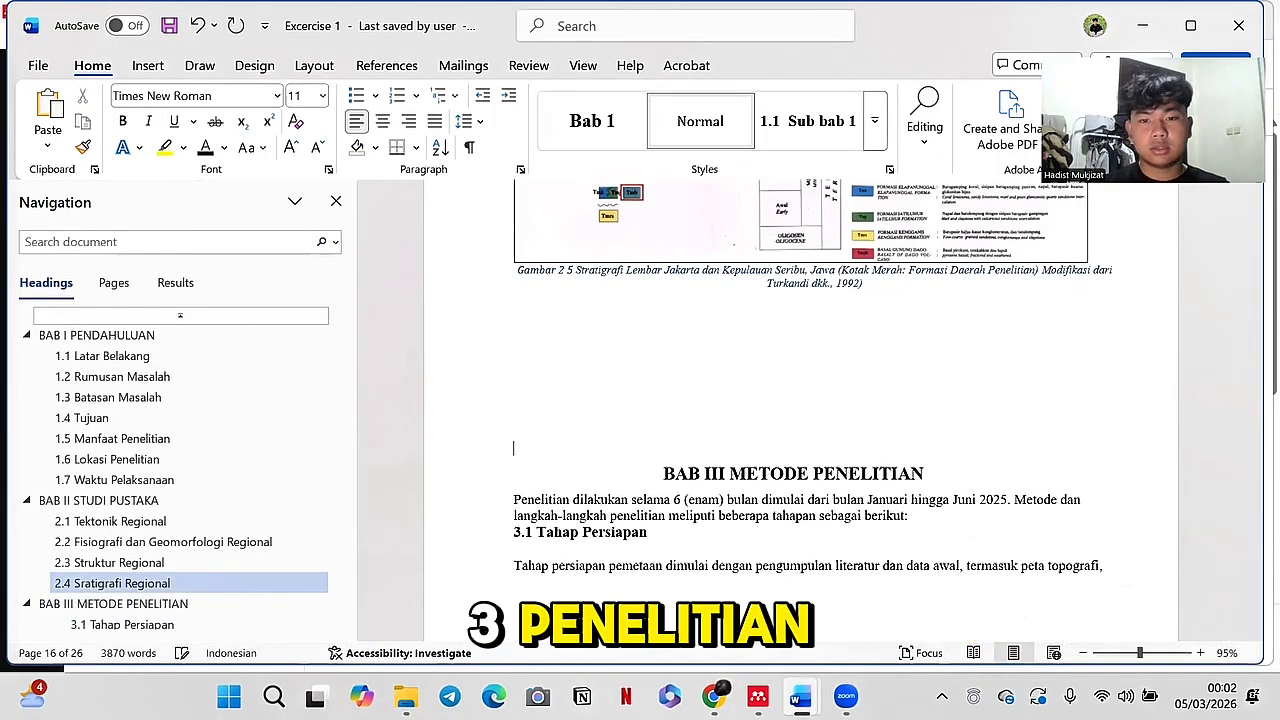
Step: Create the caption label Gambar 3 and insert a caption with it below the fault classification diagram in section 3.3.2
{"action": "scroll", "coordinate": [775, 305], "scroll_direction": "down", "scroll_amount": 15}
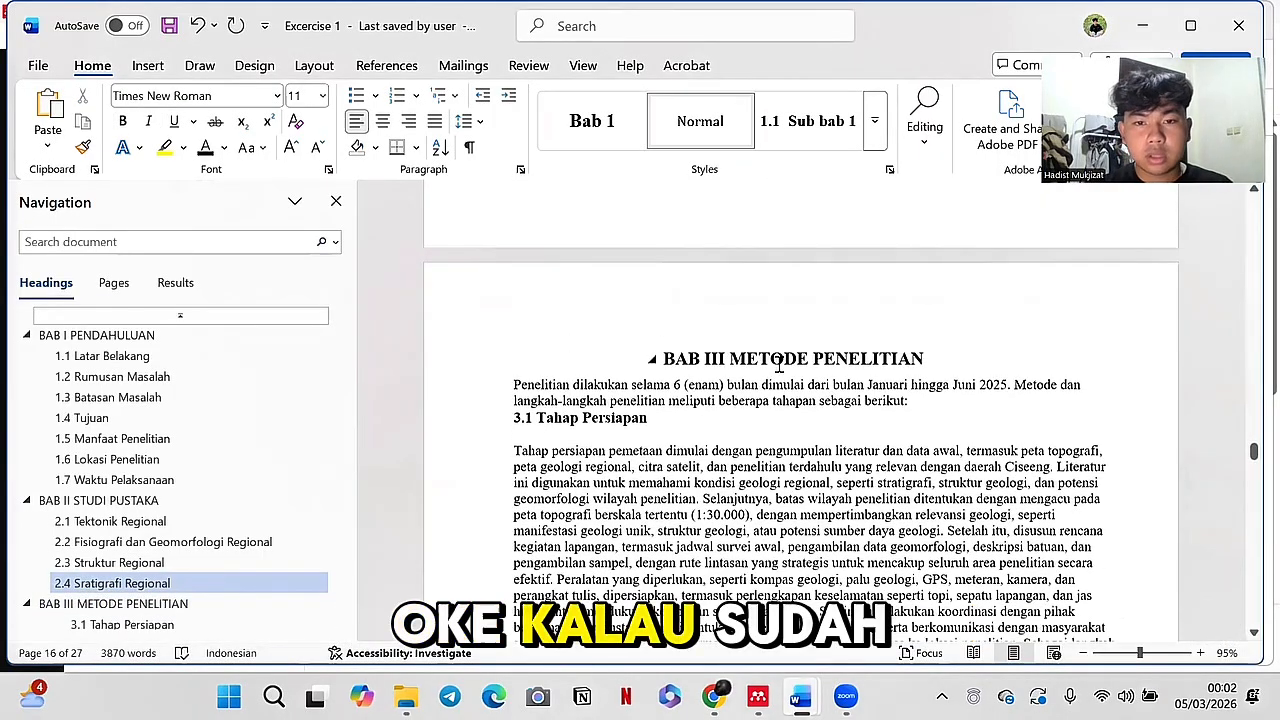
{"action": "scroll", "coordinate": [943, 317], "scroll_direction": "down", "scroll_amount": 15}
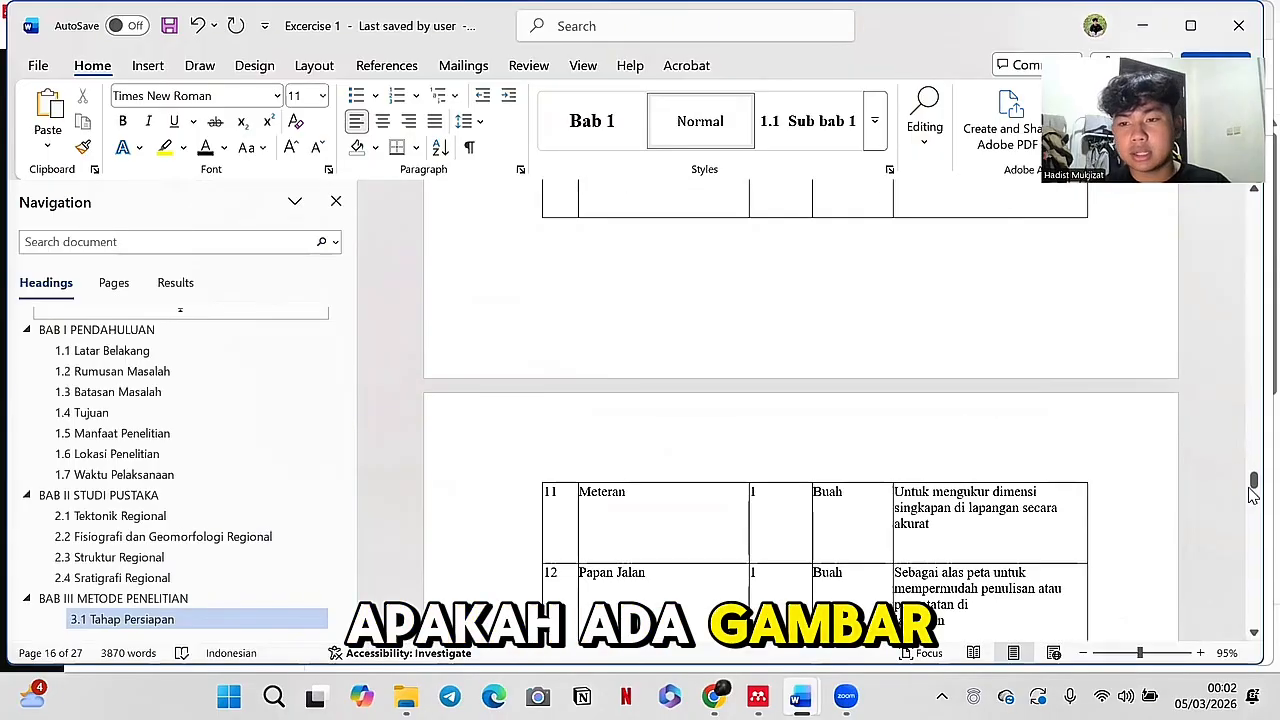
{"action": "left_click_drag", "start_coordinate": [1252, 490], "coordinate": [1252, 549]}
{"action": "scroll", "coordinate": [716, 337], "scroll_direction": "up", "scroll_amount": 2}
{"action": "left_click", "coordinate": [716, 337]}
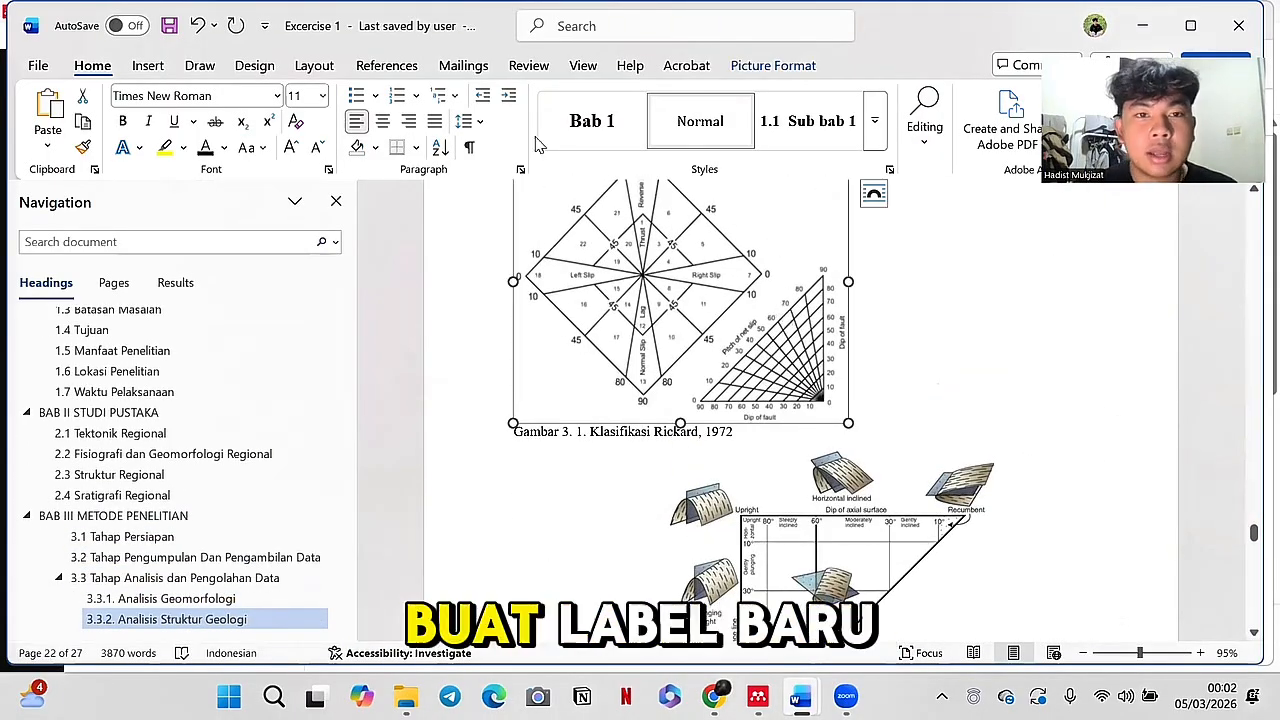
{"action": "right_click", "coordinate": [606, 185]}
{"action": "left_click", "coordinate": [718, 534]}
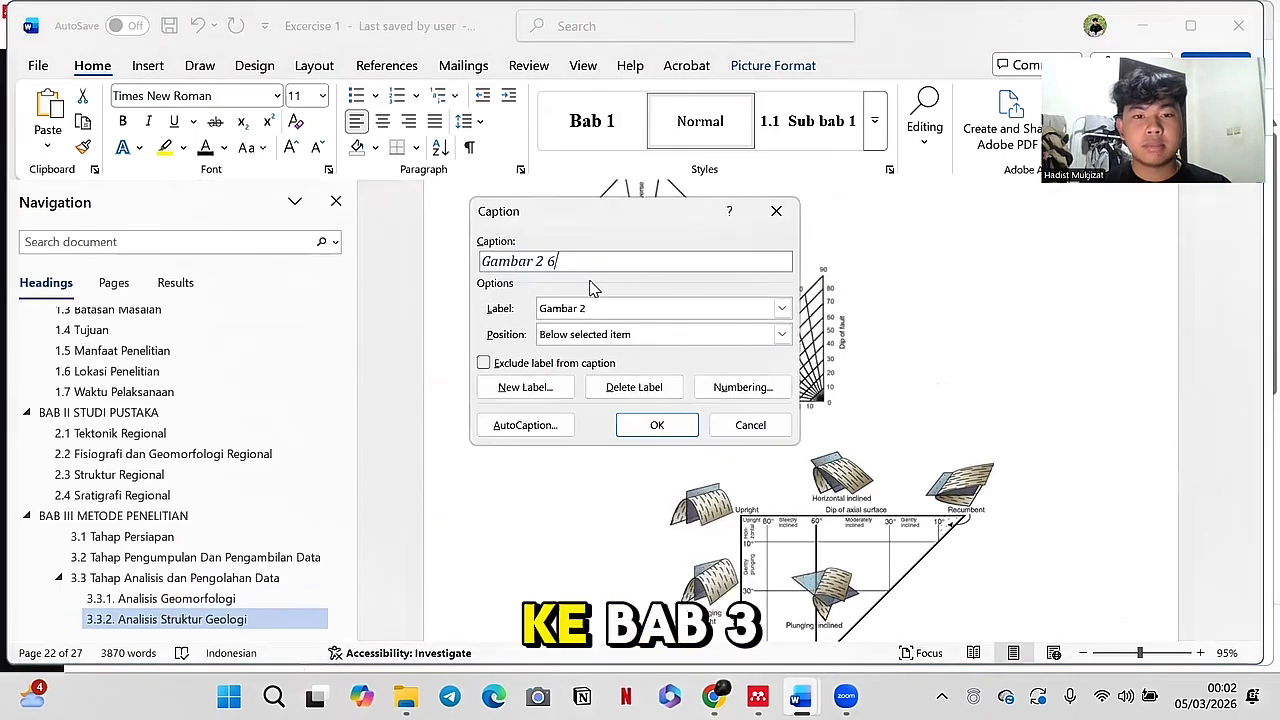
{"action": "left_click", "coordinate": [527, 390]}
{"action": "type", "text": "Gambar "}
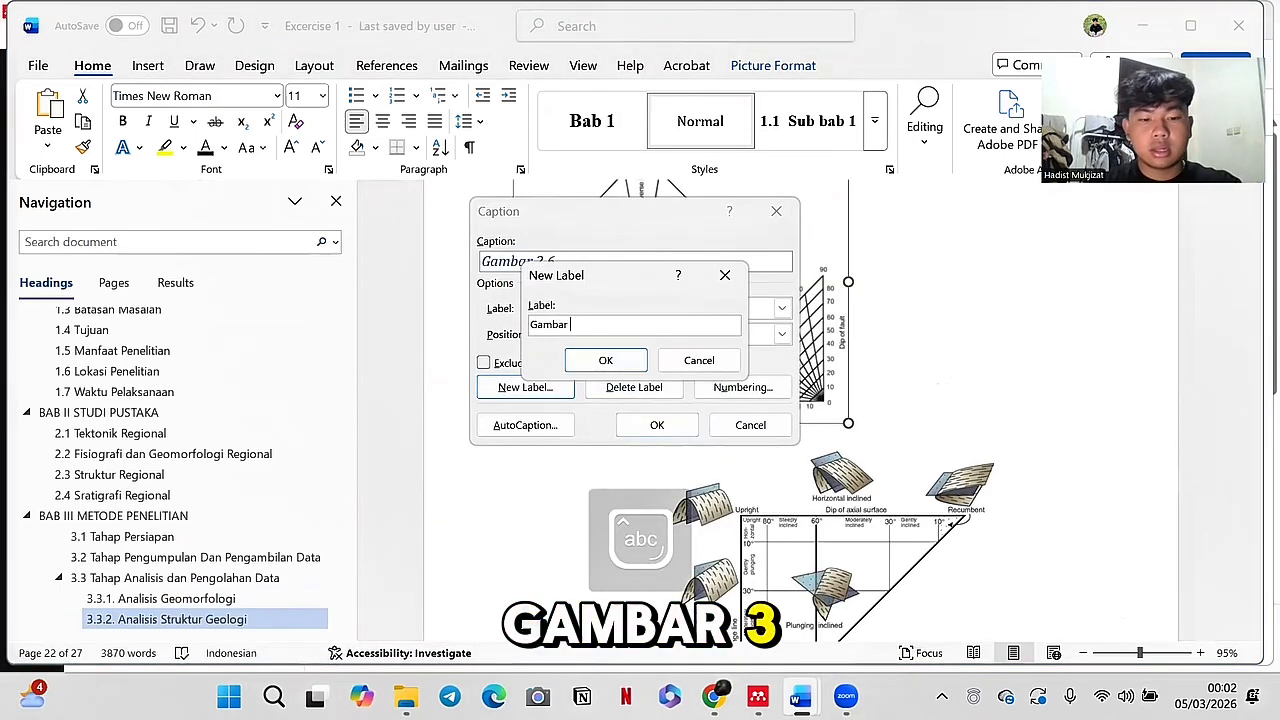
{"action": "type", "text": "3"}
{"action": "key", "text": "Return"}
{"action": "left_click", "coordinate": [682, 425]}
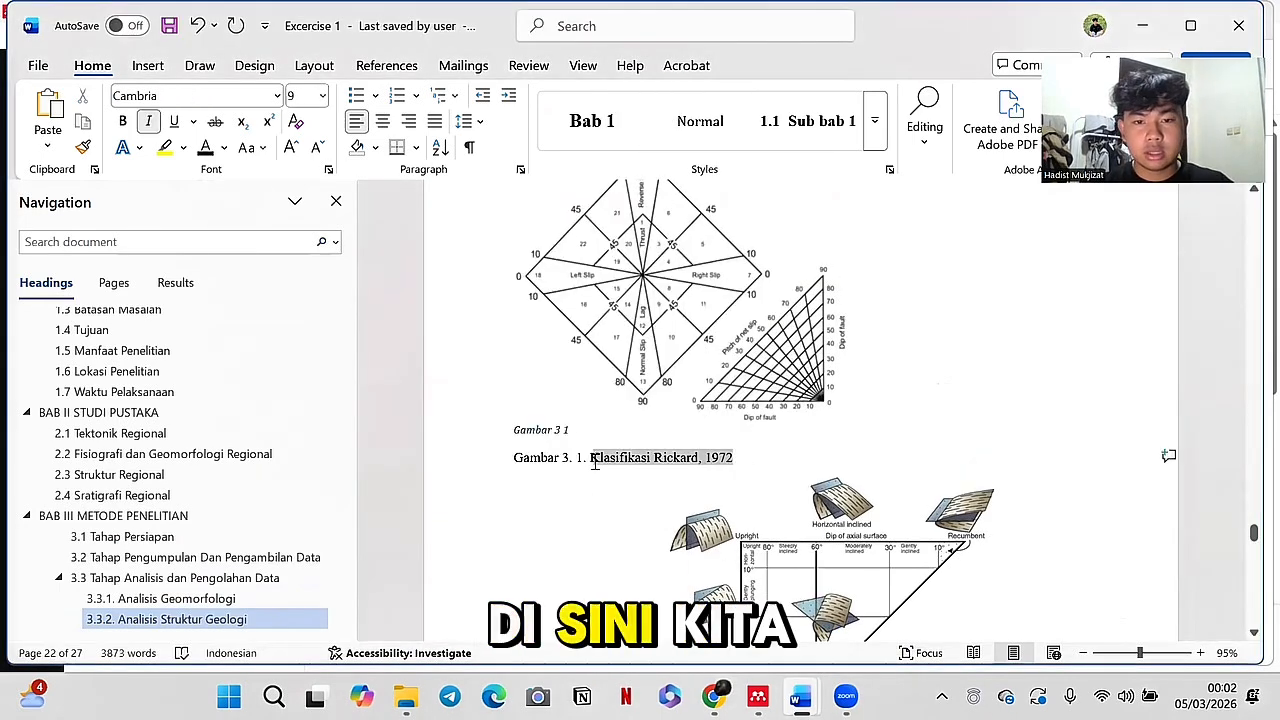
Step: Copy the fault classification title and its year into the new Gambar 3 caption, and delete the old caption line
{"action": "left_click", "coordinate": [736, 480]}
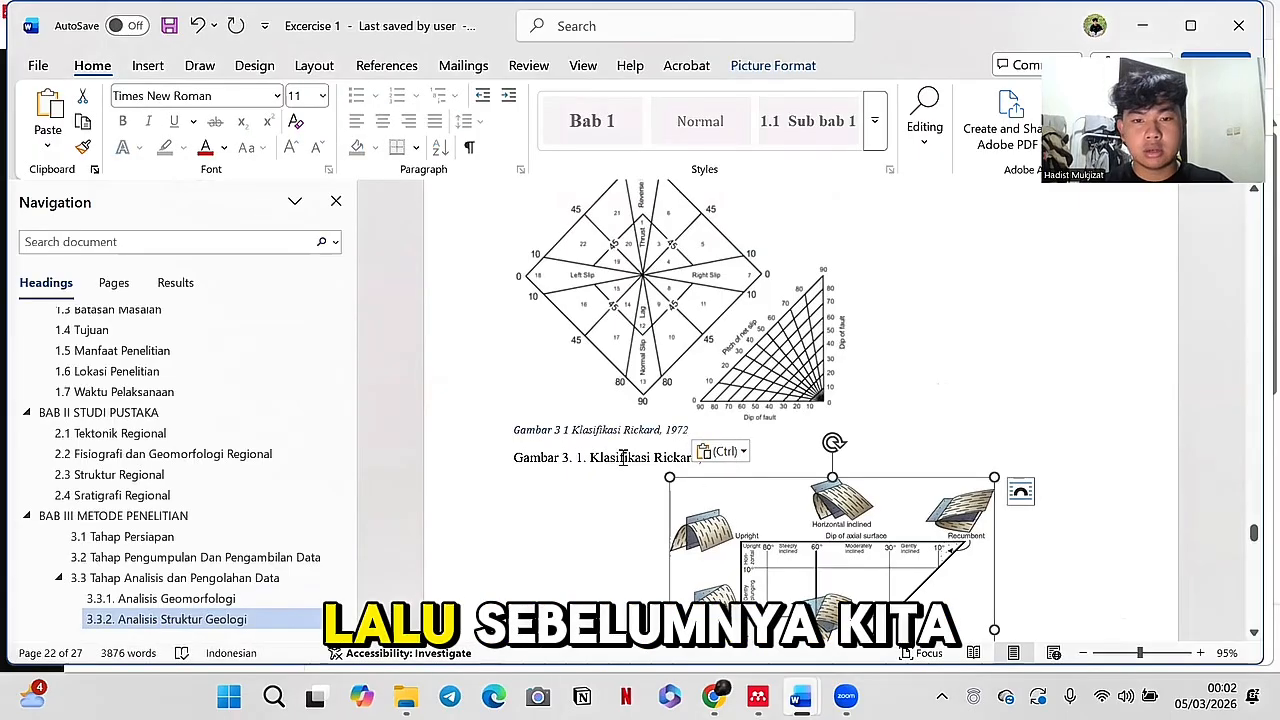
{"action": "left_click", "coordinate": [518, 457]}
{"action": "key", "text": "BackSpace"}
{"action": "left_click", "coordinate": [634, 458]}
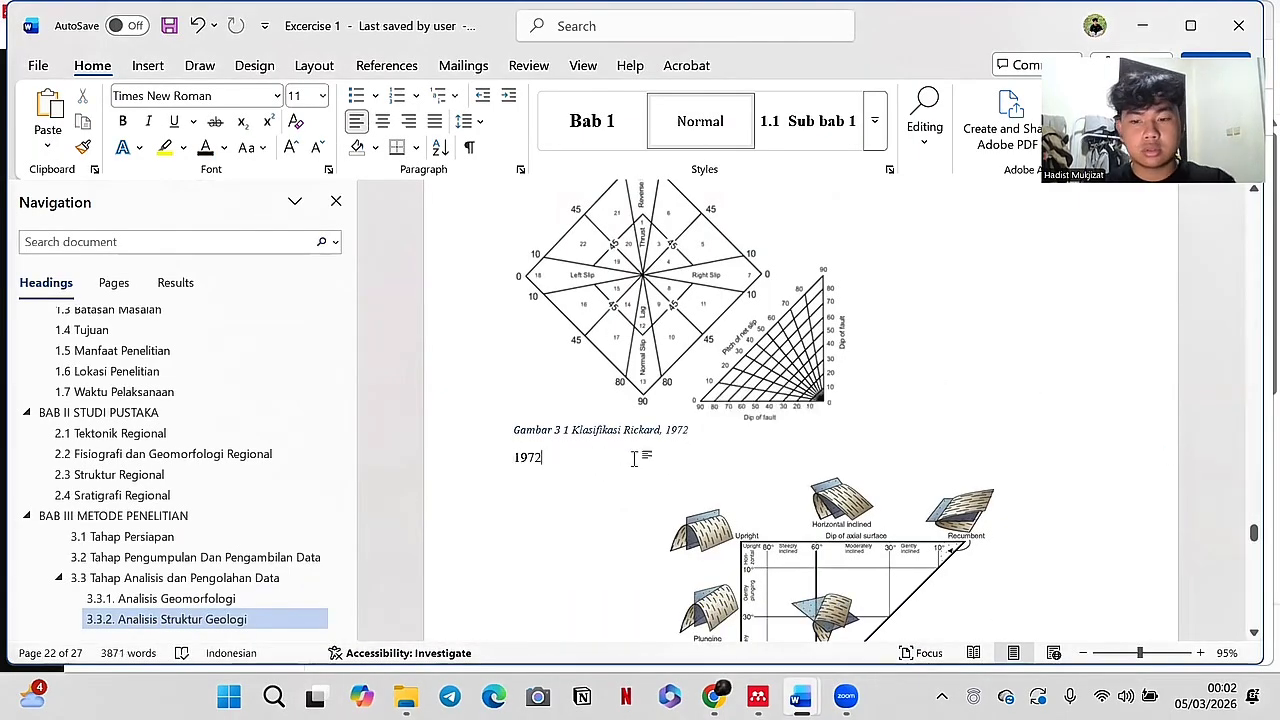
{"action": "key", "text": "BackSpace"}
{"action": "key", "text": "BackSpace"}
{"action": "key", "text": "BackSpace"}
{"action": "key", "text": "BackSpace"}
Step: Center the fault classification diagram and its caption on the page
{"action": "left_click_drag", "start_coordinate": [687, 453], "coordinate": [580, 378]}
Step: Insert a caption with the label Gambar 3 below the fold classification diagram in section 3.3.2
{"action": "scroll", "coordinate": [860, 440], "scroll_direction": "down", "scroll_amount": 5}
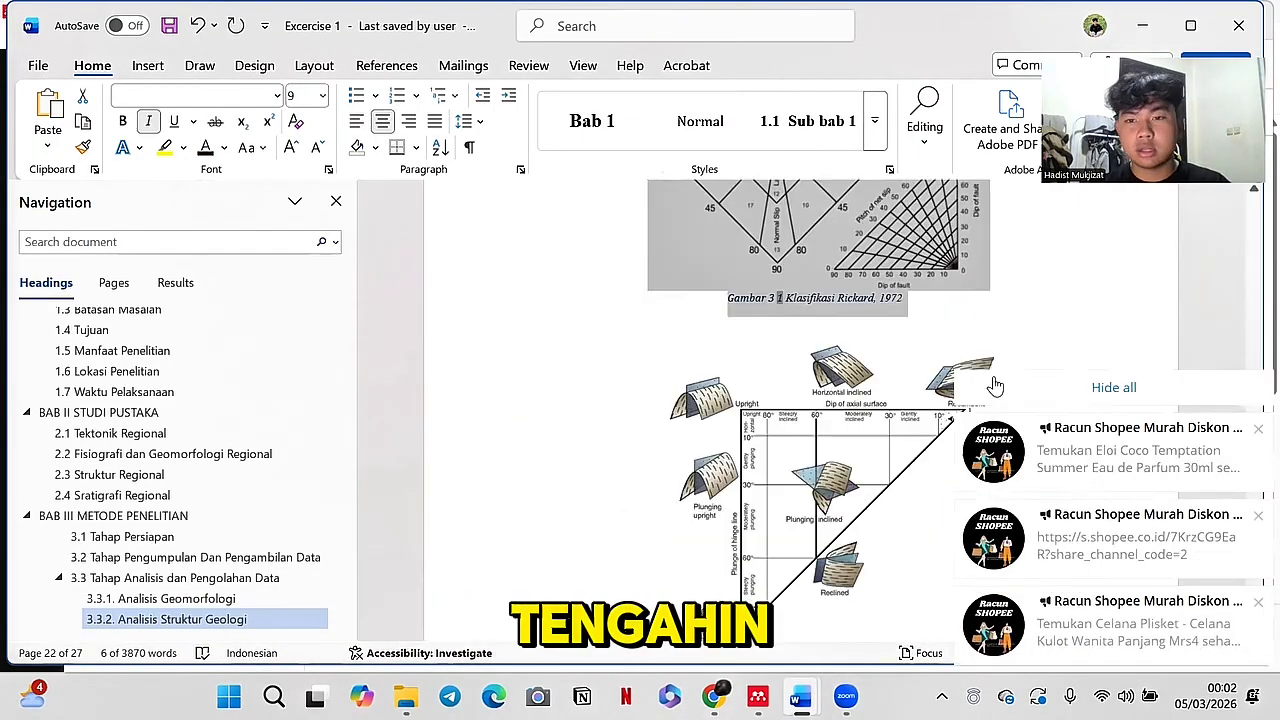
{"action": "left_click", "coordinate": [860, 440]}
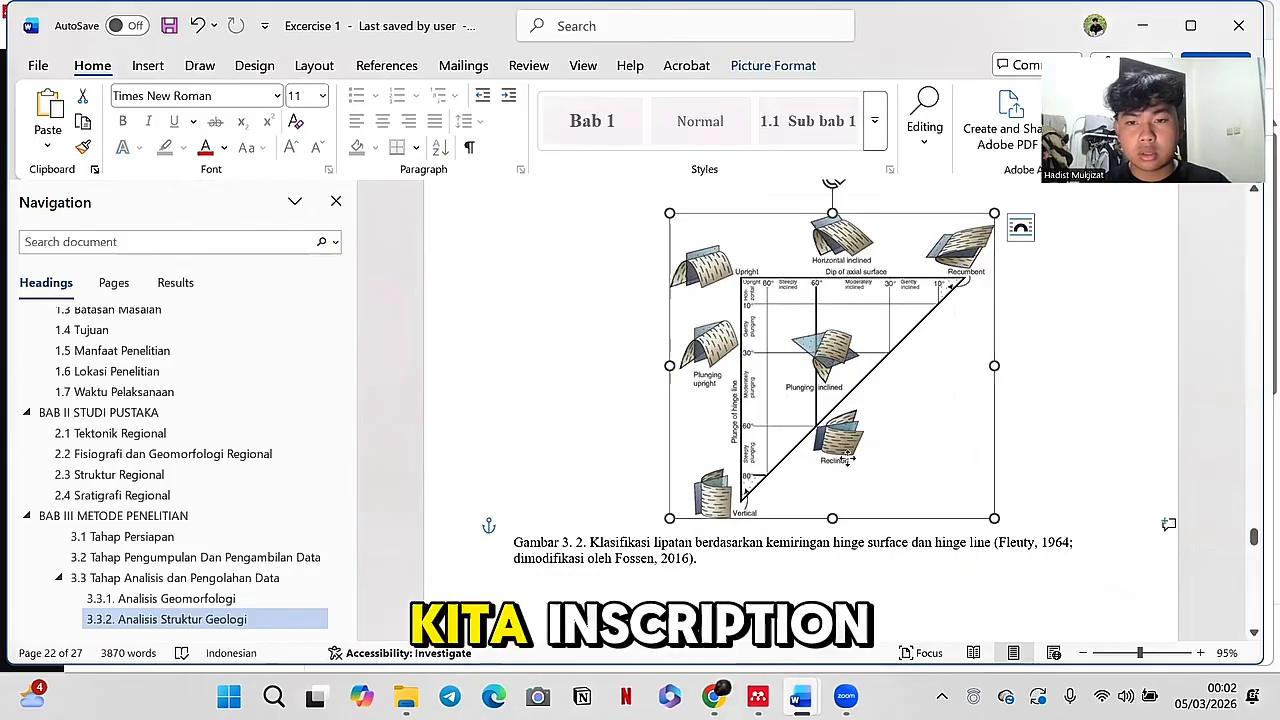
{"action": "right_click", "coordinate": [848, 458]}
{"action": "left_click", "coordinate": [925, 535]}
{"action": "key", "text": "Return"}
Step: Copy the fold classification title with its source citation into the new Gambar 3 caption, and delete the old caption line
{"action": "left_click_drag", "start_coordinate": [697, 589], "coordinate": [592, 576]}
{"action": "key", "text": "ctrl+c"}
{"action": "left_click", "coordinate": [751, 537]}
{"action": "key", "text": "ctrl+v"}
{"action": "left_click_drag", "start_coordinate": [695, 604], "coordinate": [518, 590]}
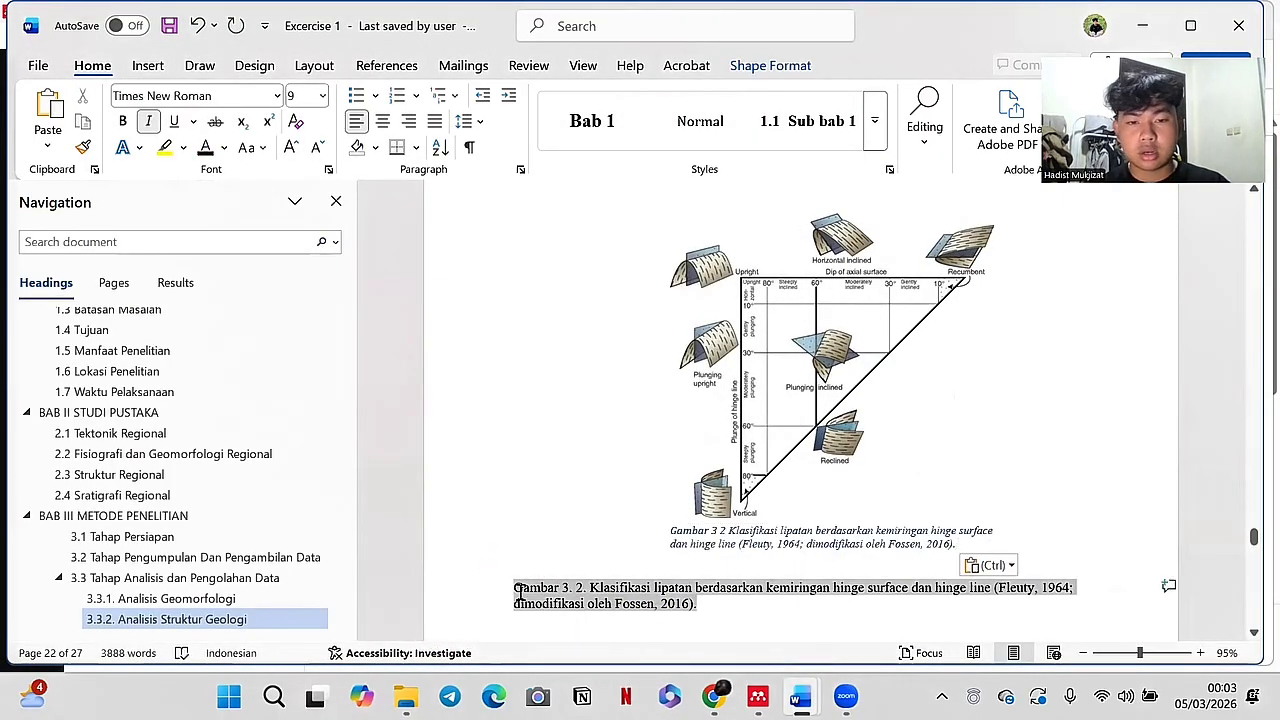
{"action": "key", "text": "BackSpace"}
Step: Widen the fold diagram's caption box on both sides and center the caption text in it
{"action": "left_click_drag", "start_coordinate": [958, 545], "coordinate": [816, 546]}
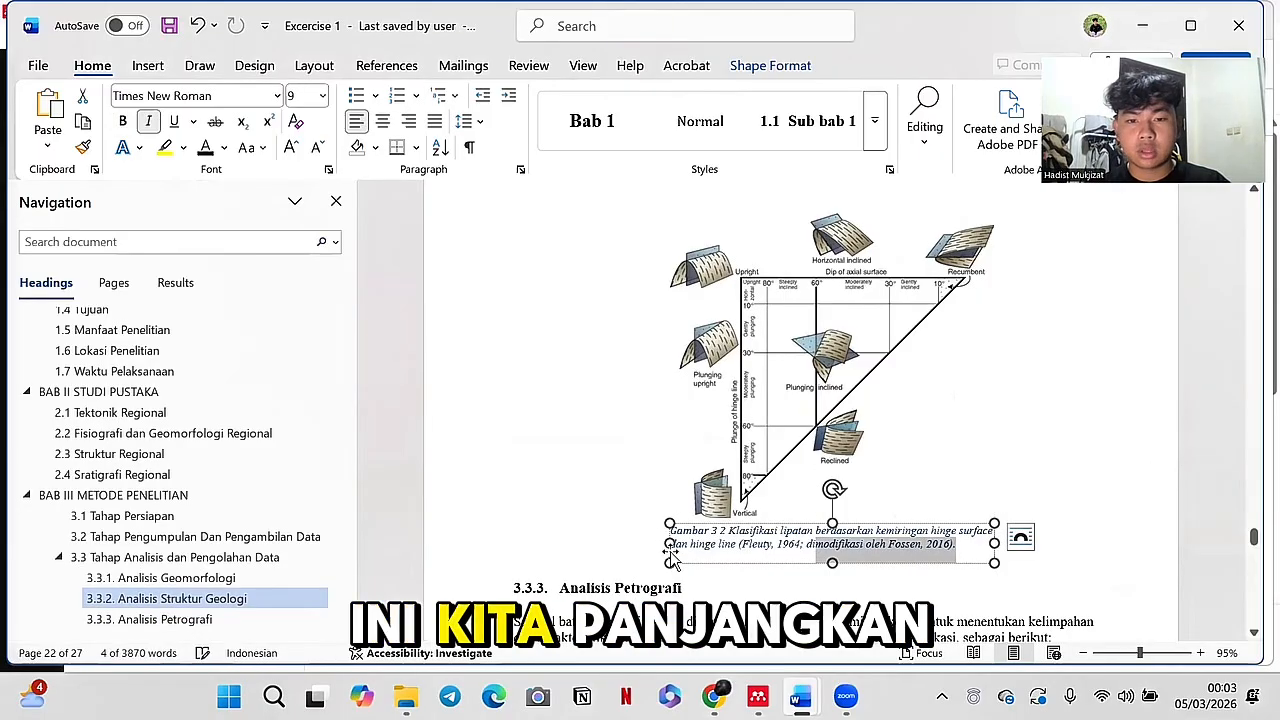
{"action": "left_click_drag", "start_coordinate": [670, 553], "coordinate": [562, 543]}
{"action": "left_click_drag", "start_coordinate": [994, 543], "coordinate": [1031, 543]}
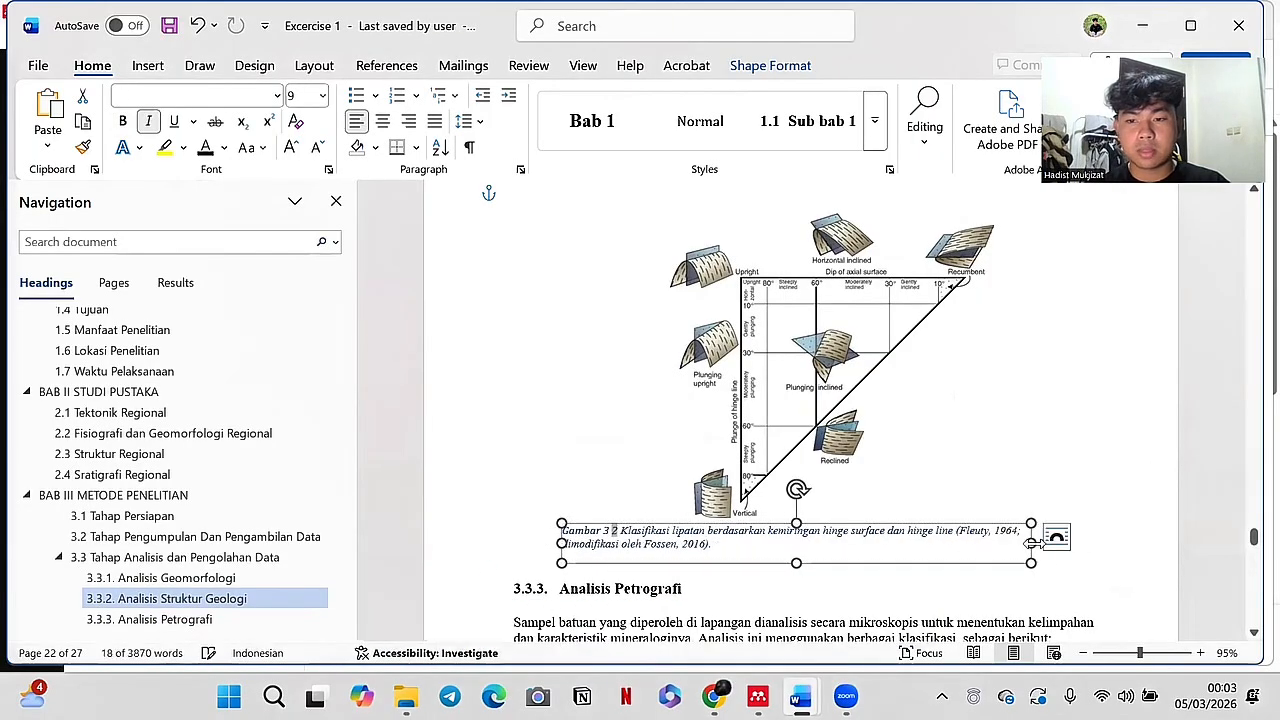
{"action": "key", "text": "ctrl+a"}
{"action": "left_click", "coordinate": [742, 559]}
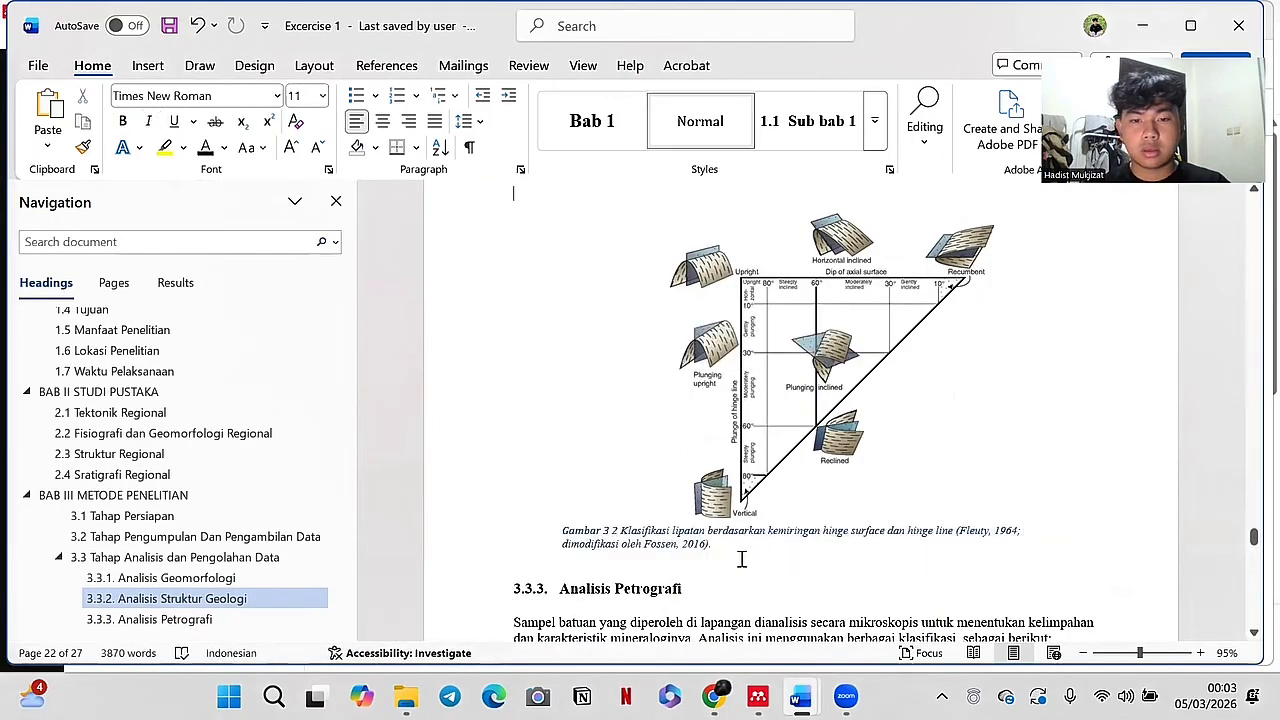
{"action": "key", "text": "ctrl+e"}
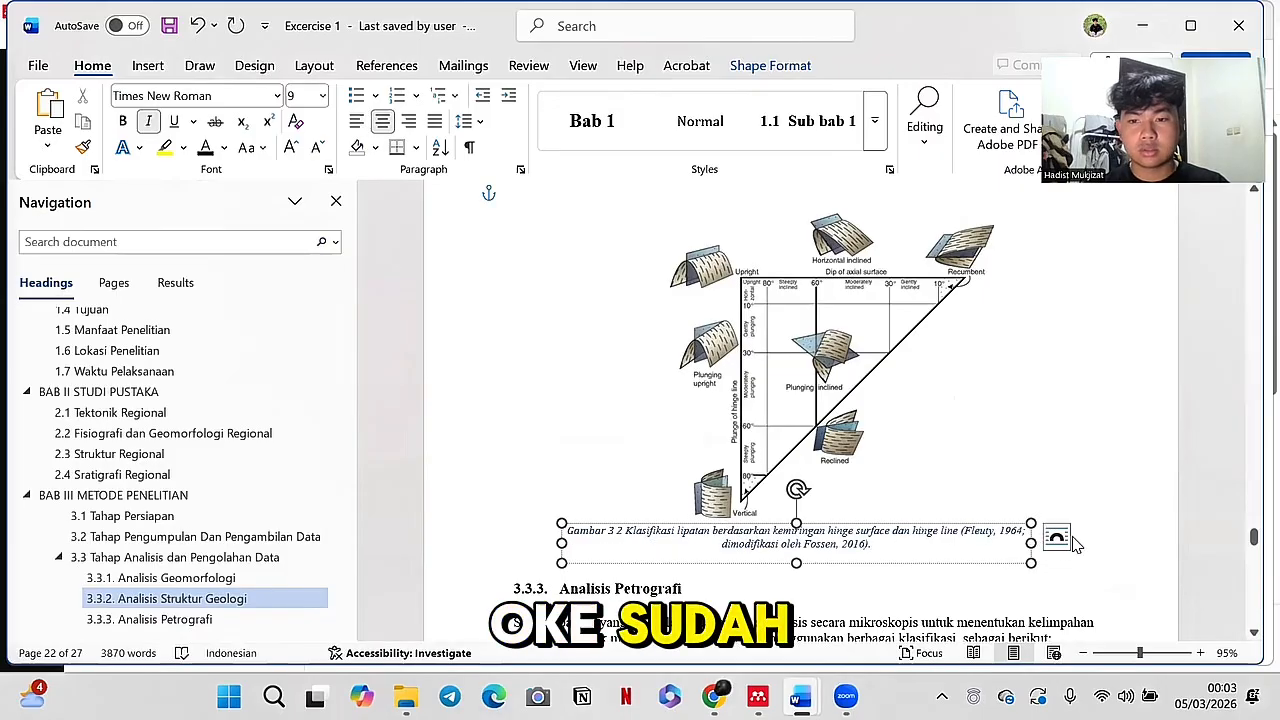
{"action": "left_click", "coordinate": [1040, 528]}
Step: Insert a caption with the label Gambar 3 below the carbonate rock classification chart in section 3.3.3
{"action": "scroll", "coordinate": [711, 351], "scroll_direction": "down", "scroll_amount": 8}
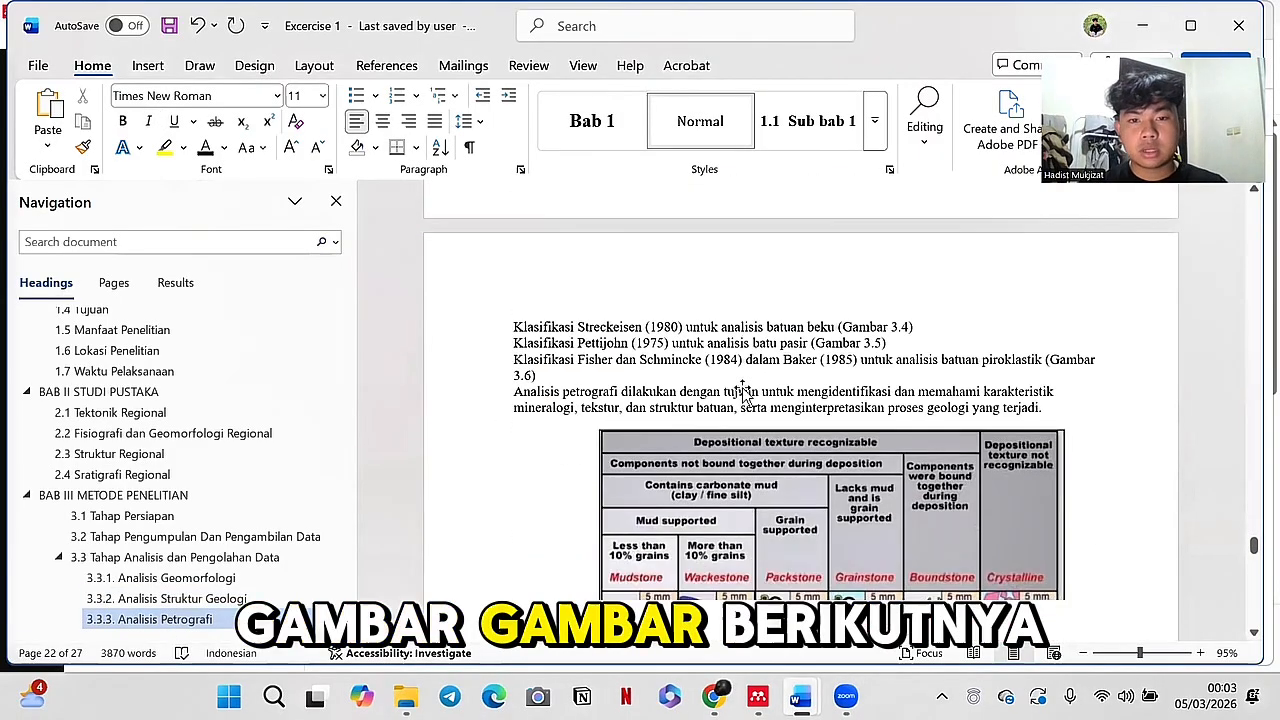
{"action": "left_click", "coordinate": [829, 415]}
{"action": "right_click", "coordinate": [1022, 549]}
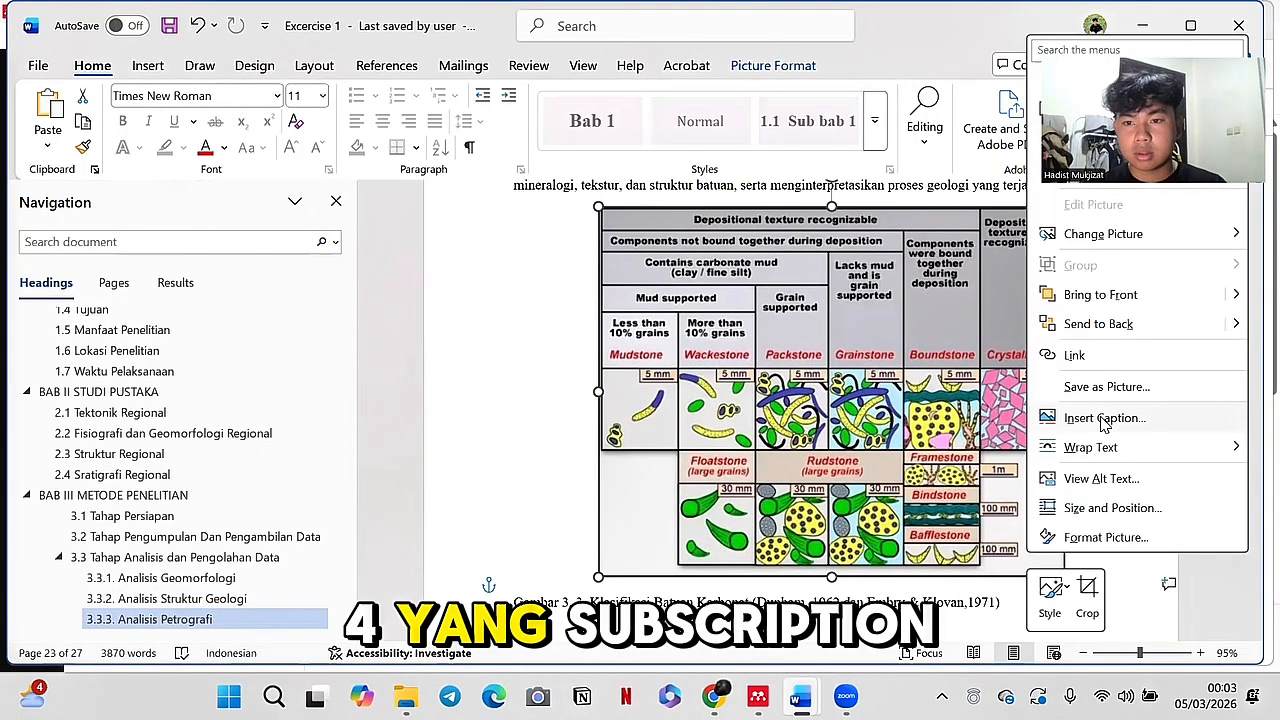
{"action": "left_click", "coordinate": [1103, 419]}
{"action": "left_click", "coordinate": [637, 434]}
Step: Copy the title Klasifikasi Batuan Karbonat with its citation into the new caption, and delete the old caption line
{"action": "scroll", "coordinate": [1018, 574], "scroll_direction": "down", "scroll_amount": 2}
{"action": "left_click_drag", "start_coordinate": [1000, 502], "coordinate": [592, 504]}
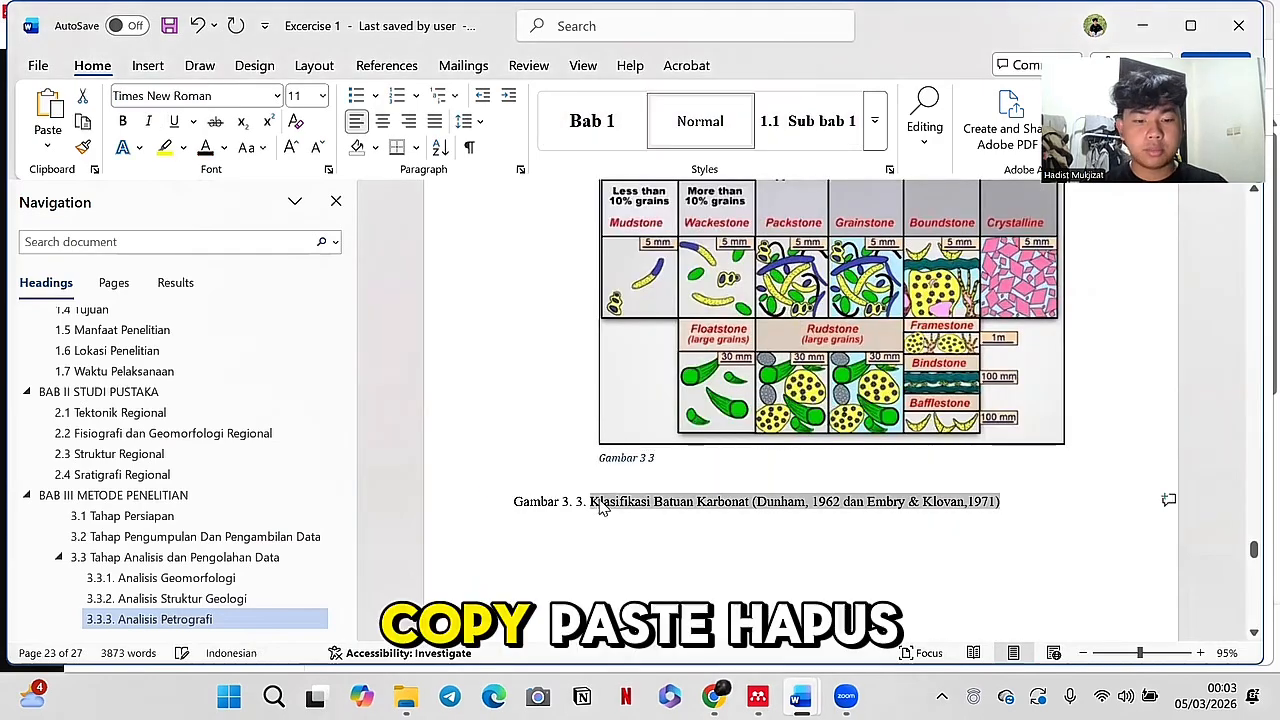
{"action": "left_click", "coordinate": [677, 467]}
{"action": "key", "text": "ctrl+v"}
{"action": "left_click_drag", "start_coordinate": [1005, 503], "coordinate": [523, 507]}
{"action": "key", "text": "Delete"}
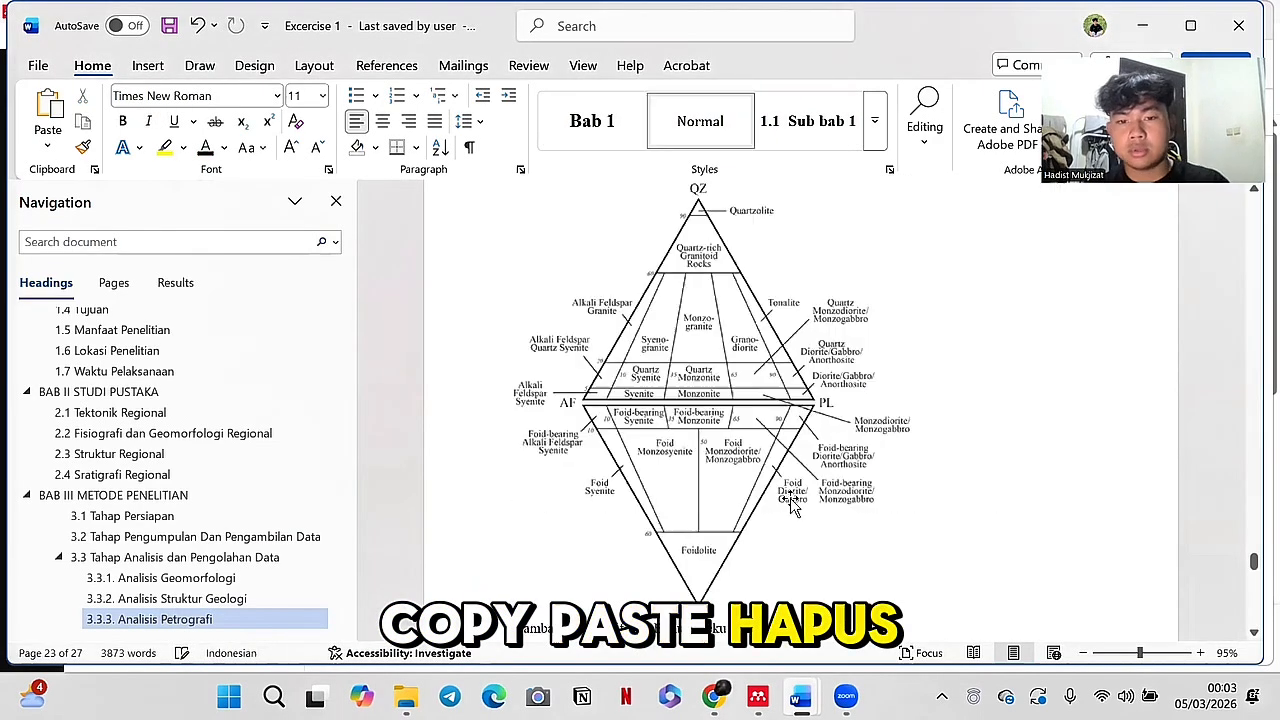
{"action": "key", "text": "ctrl+z"}
{"action": "scroll", "coordinate": [768, 450], "scroll_direction": "up", "scroll_amount": 3}
{"action": "key", "text": "Delete"}
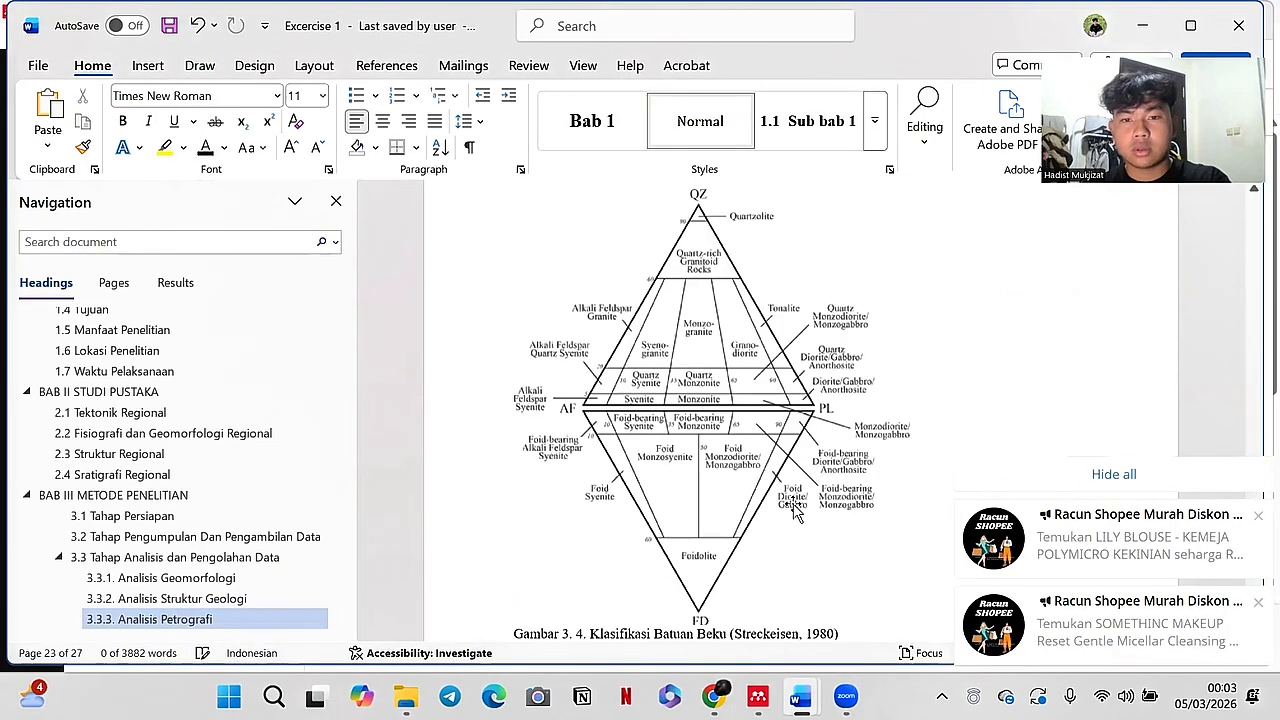
Step: Center the caption text below the carbonate rock classification chart
{"action": "scroll", "coordinate": [790, 505], "scroll_direction": "up", "scroll_amount": 3}
{"action": "scroll", "coordinate": [742, 420], "scroll_direction": "up", "scroll_amount": 5}
{"action": "left_click", "coordinate": [992, 451]}
{"action": "left_click", "coordinate": [1023, 477]}
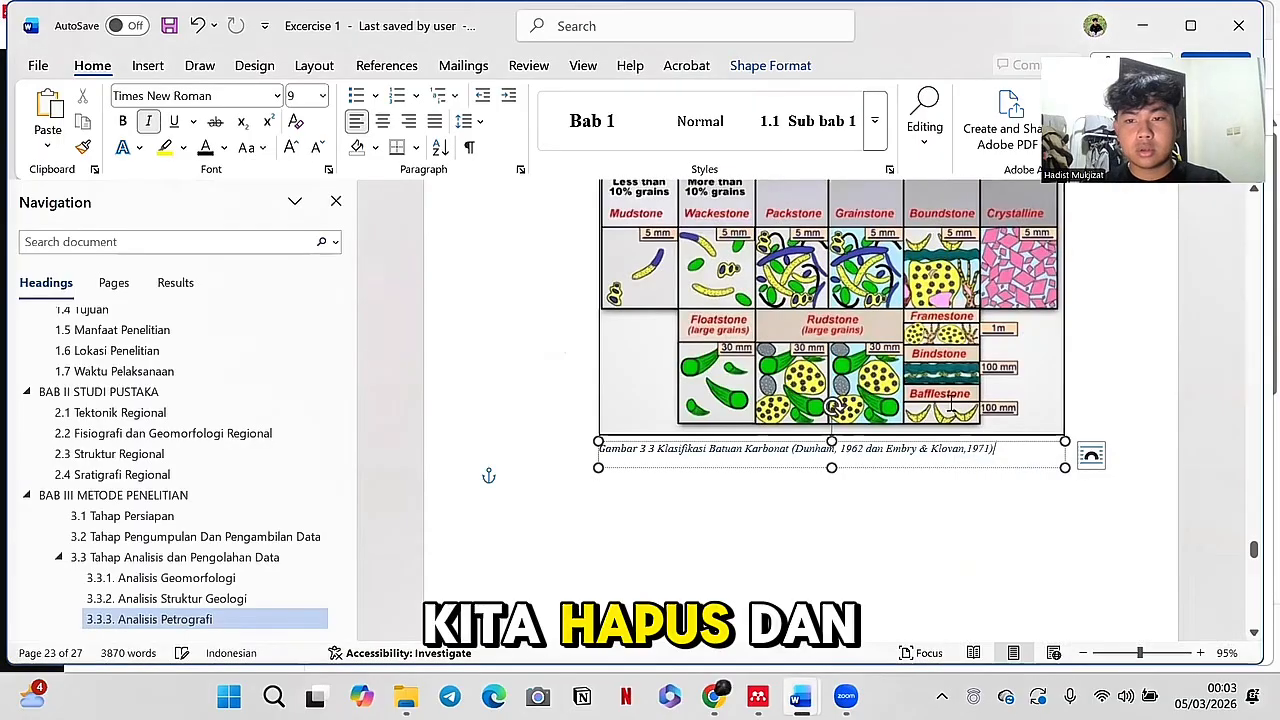
{"action": "left_click_drag", "start_coordinate": [995, 450], "coordinate": [571, 314]}
{"action": "left_click", "coordinate": [994, 474]}
Step: Insert a caption with the label Gambar 3 below the igneous rock classification diagram
{"action": "scroll", "coordinate": [654, 486], "scroll_direction": "down", "scroll_amount": 10}
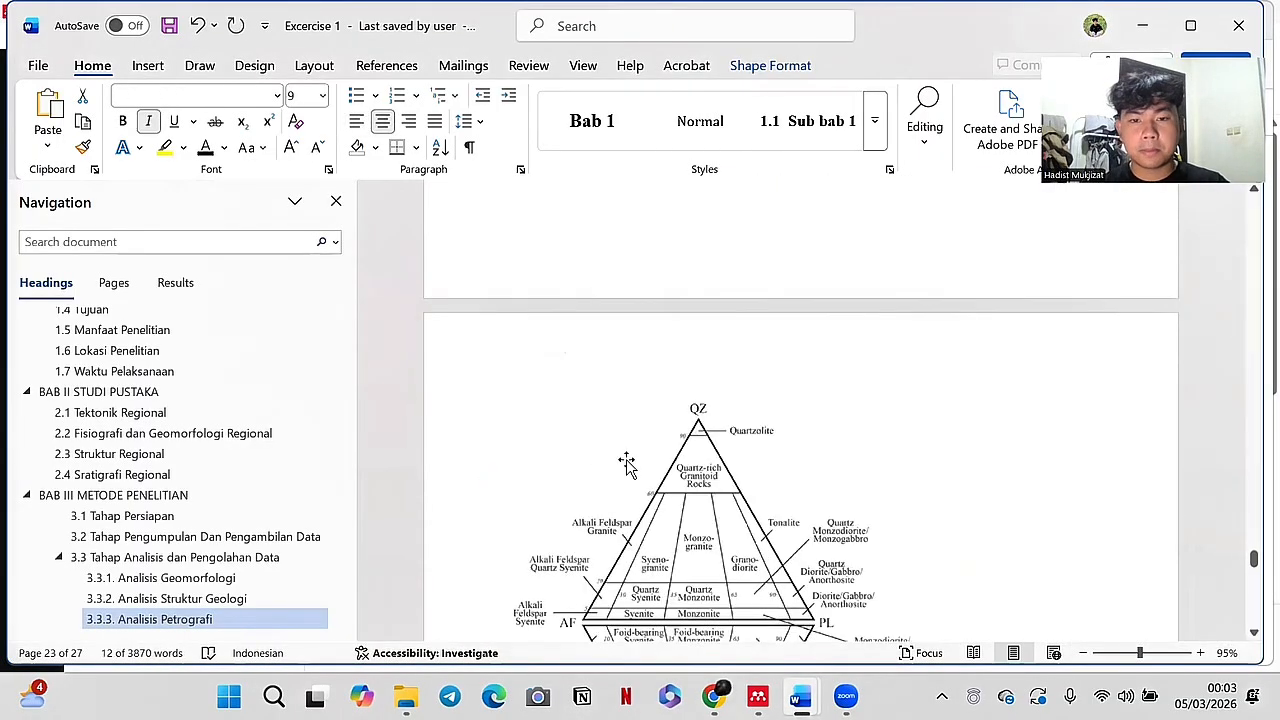
{"action": "left_click", "coordinate": [620, 338]}
{"action": "scroll", "coordinate": [620, 338], "scroll_direction": "down", "scroll_amount": 3}
{"action": "left_click", "coordinate": [800, 443]}
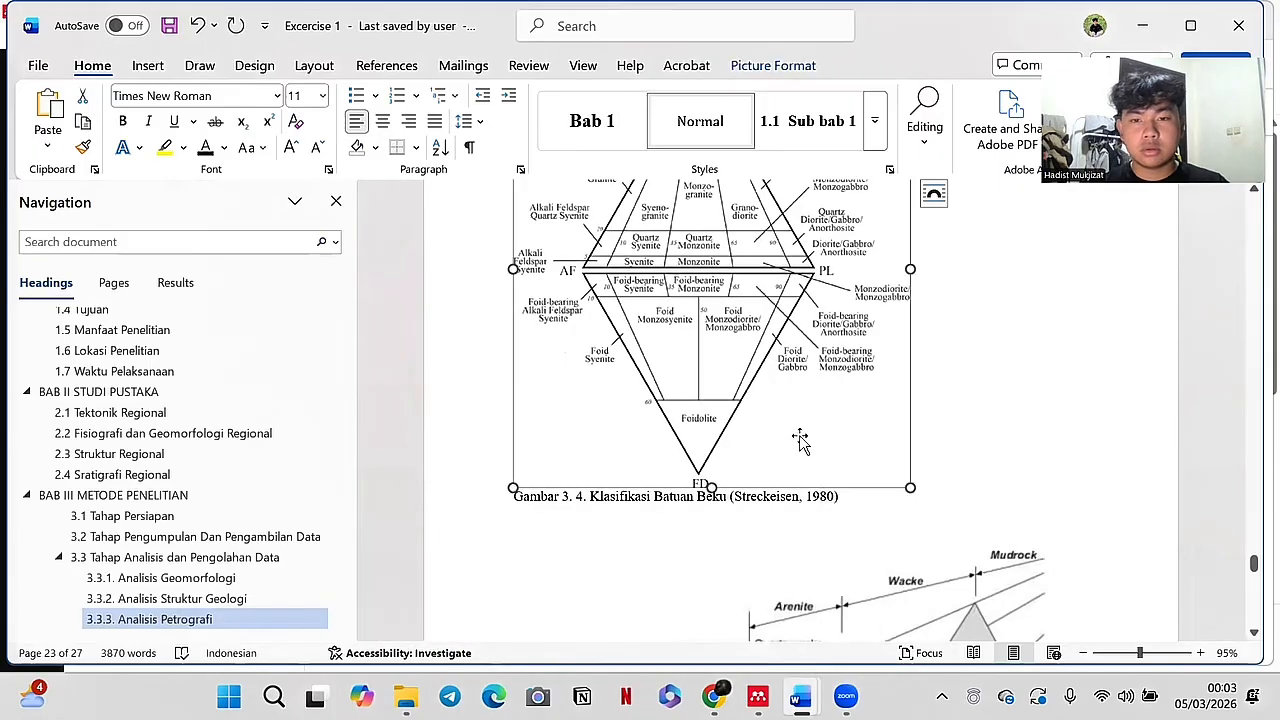
{"action": "right_click", "coordinate": [800, 443]}
{"action": "left_click", "coordinate": [855, 538]}
{"action": "left_click", "coordinate": [657, 423]}
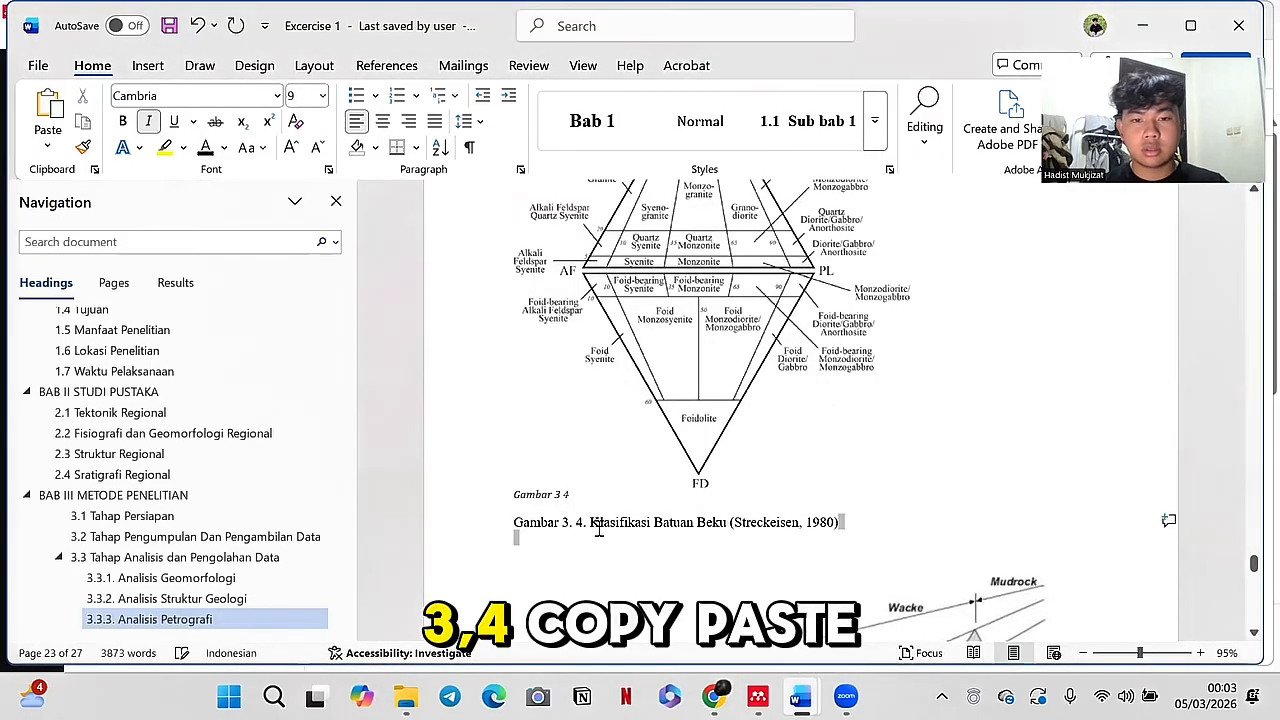
Step: Move the title Klasifikasi Batuan Beku with its citation from the old caption line into the new one, and center diagram and caption
{"action": "left_click", "coordinate": [600, 495]}
{"action": "key", "text": "ctrl+v"}
{"action": "key", "text": "ctrl+z"}
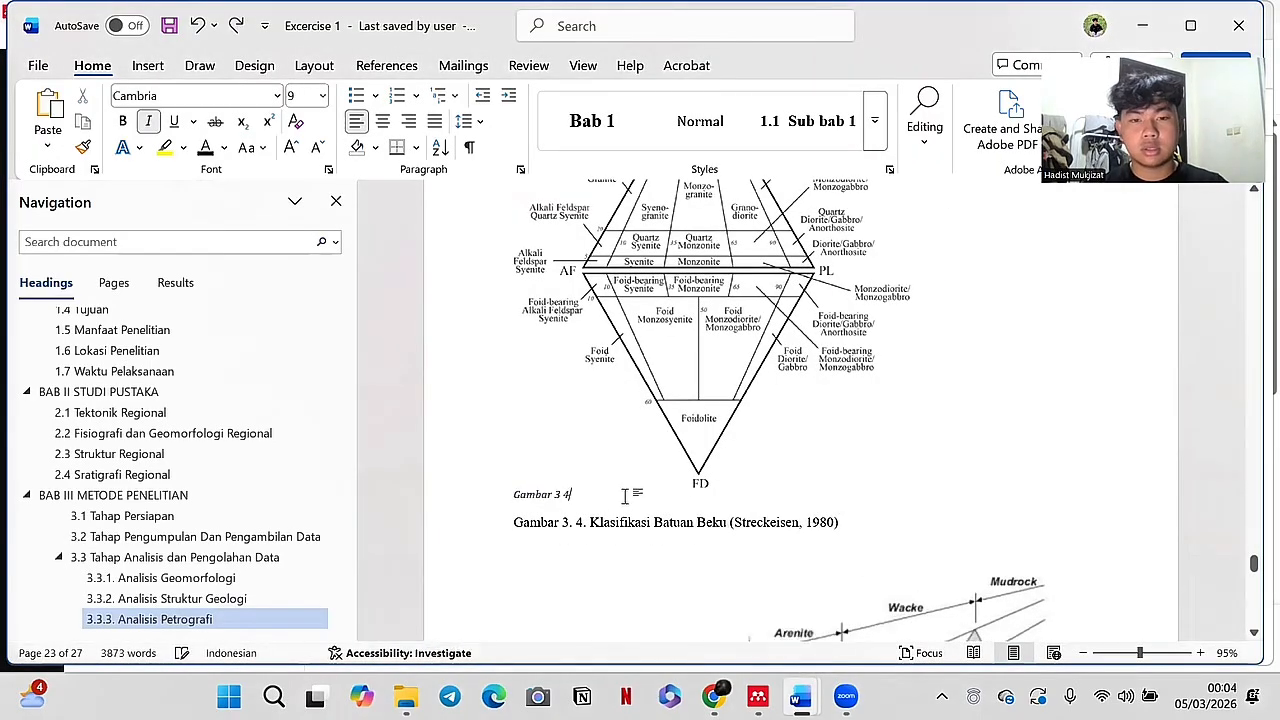
{"action": "right_click", "coordinate": [622, 505]}
{"action": "left_click", "coordinate": [758, 272]}
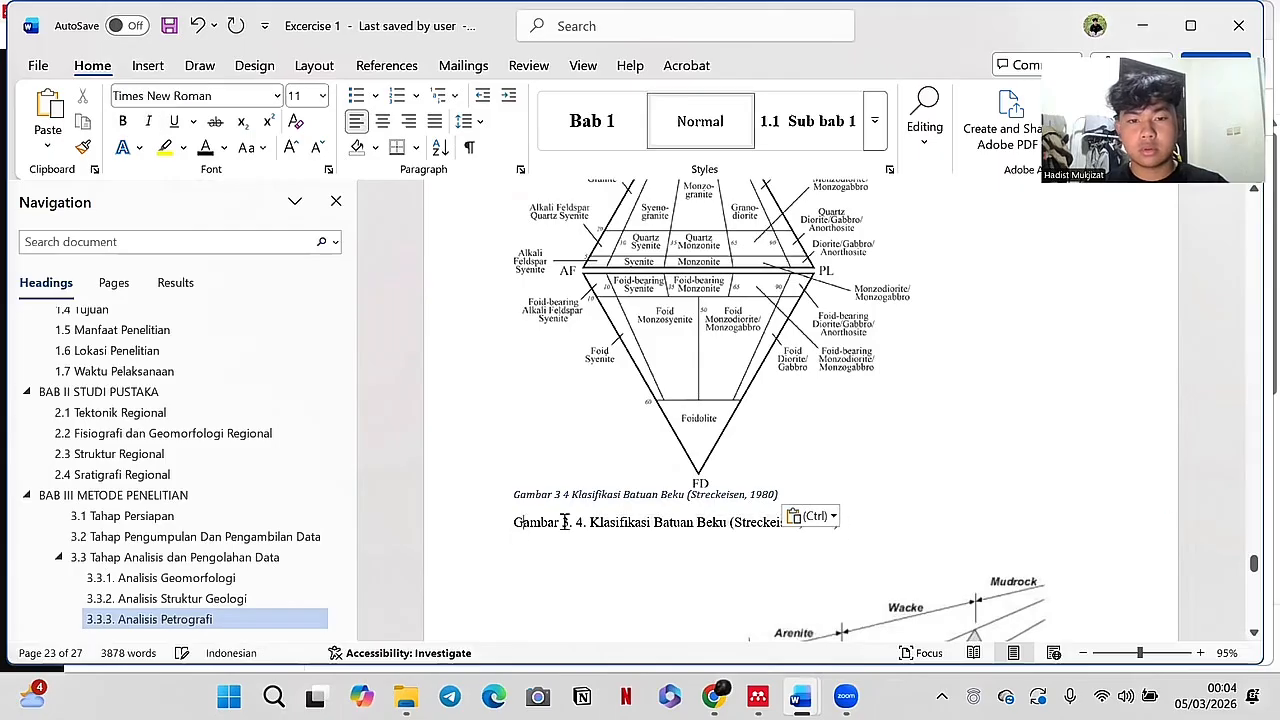
{"action": "key", "text": "BackSpace"}
{"action": "left_click_drag", "start_coordinate": [791, 499], "coordinate": [567, 426]}
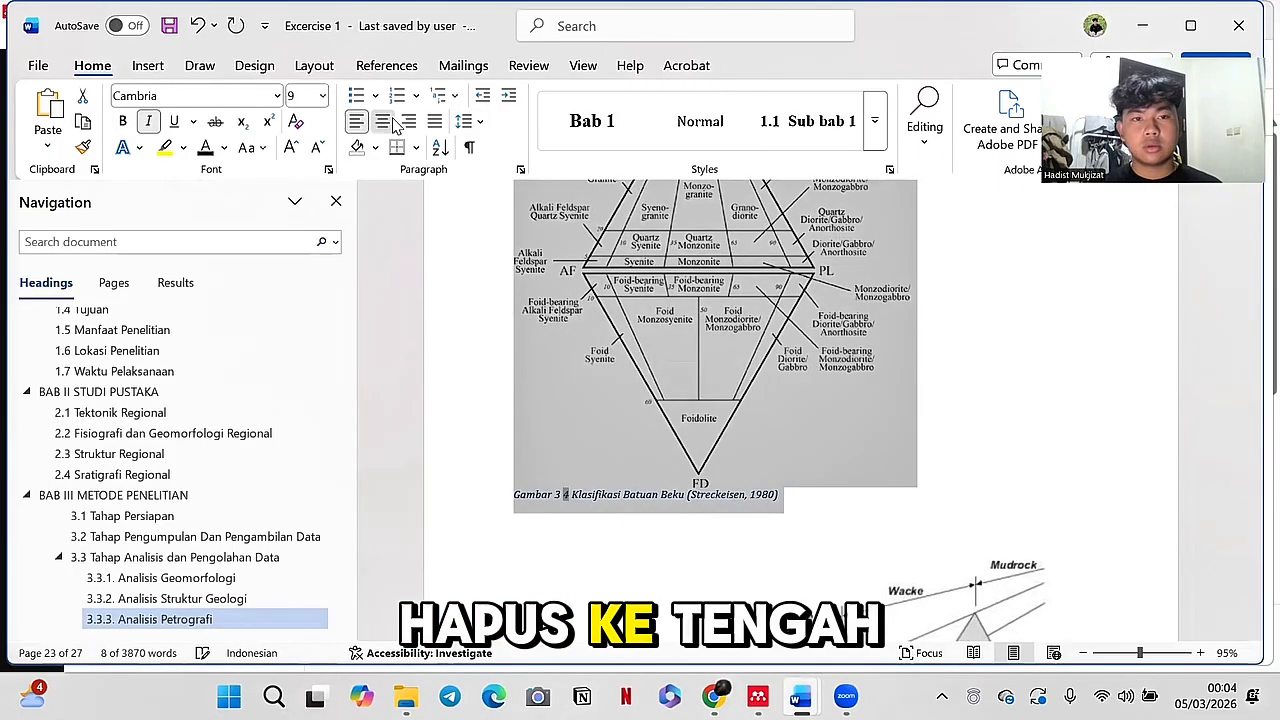
{"action": "key", "text": "ctrl+e"}
Step: Insert a caption with the label Gambar 3 below the sandstone classification diagram
{"action": "scroll", "coordinate": [708, 370], "scroll_direction": "down", "scroll_amount": 3}
{"action": "scroll", "coordinate": [707, 368], "scroll_direction": "down", "scroll_amount": 3}
{"action": "left_click", "coordinate": [820, 412]}
{"action": "right_click", "coordinate": [858, 512]}
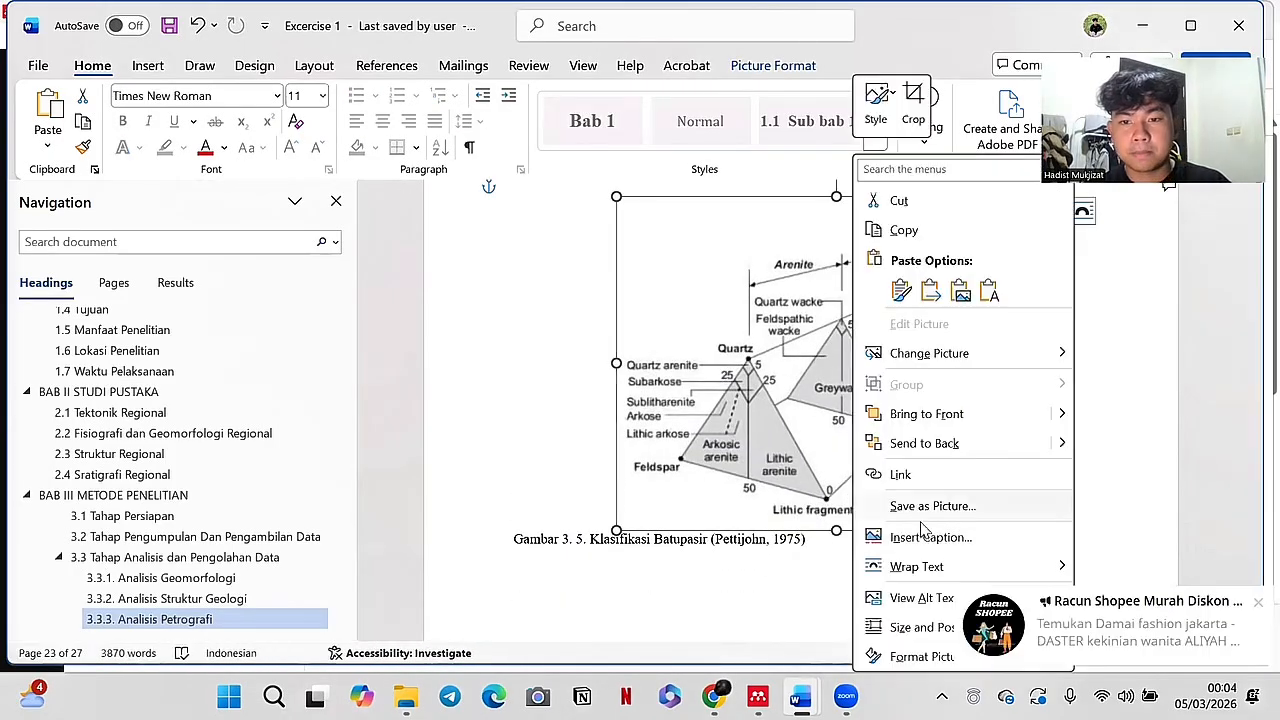
{"action": "left_click", "coordinate": [918, 533]}
{"action": "left_click", "coordinate": [657, 428]}
Step: Copy the title Klasifikasi Batupasir with its citation into the new caption, and delete the old caption line
{"action": "left_click_drag", "start_coordinate": [825, 573], "coordinate": [590, 571]}
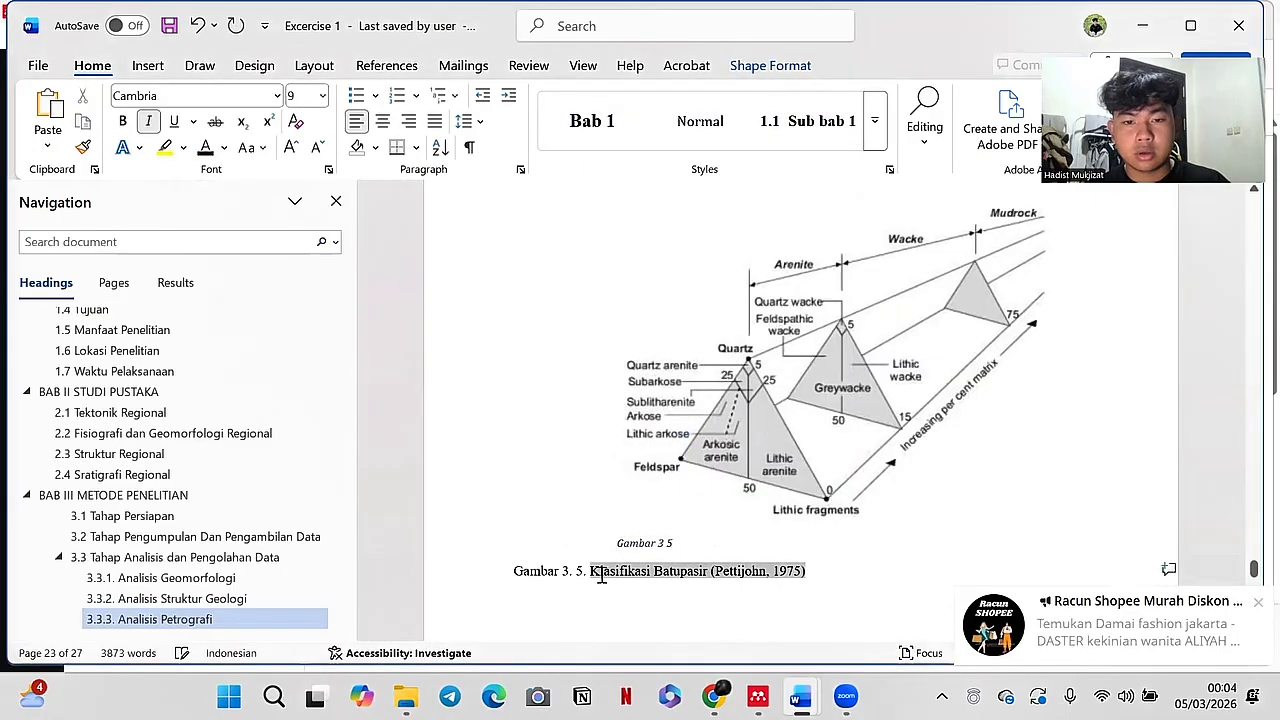
{"action": "key", "text": "ctrl+c"}
{"action": "left_click", "coordinate": [680, 543]}
{"action": "key", "text": "ctrl+v"}
{"action": "left_click_drag", "start_coordinate": [824, 573], "coordinate": [512, 572]}
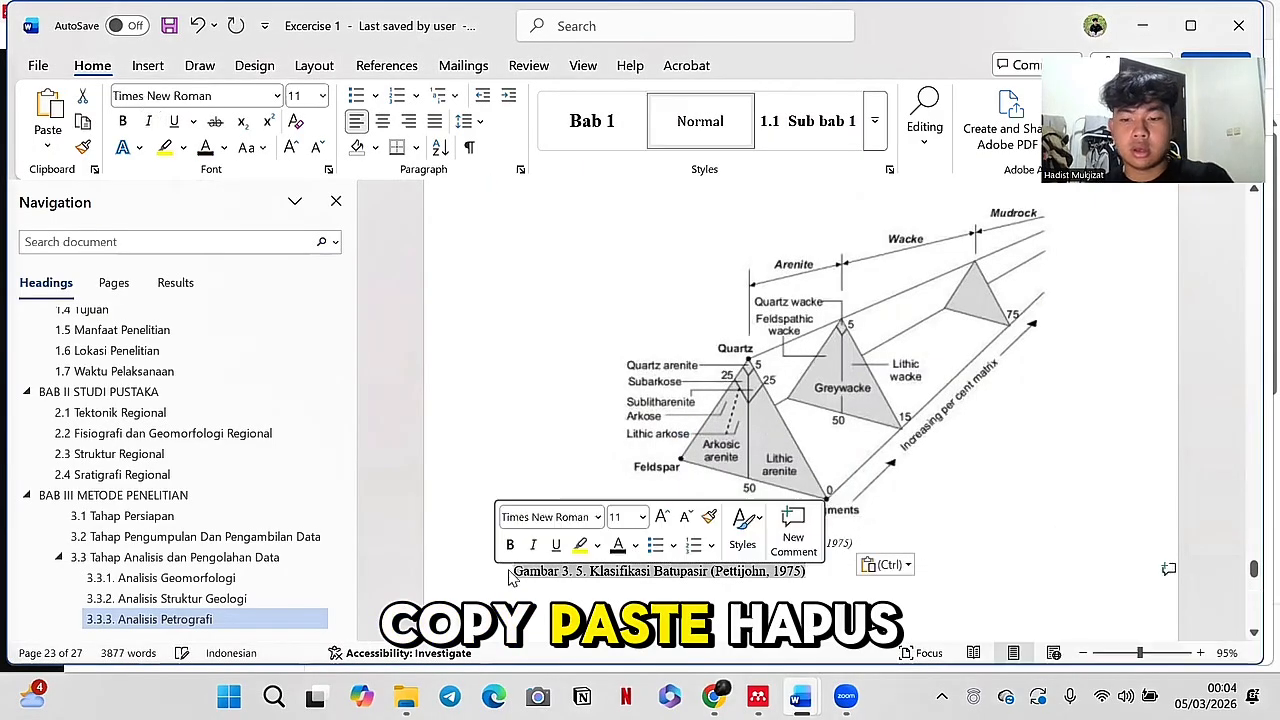
{"action": "key", "text": "Delete"}
Step: Center the sandstone caption's text and shift the sandstone diagram slightly to the left above it
{"action": "scroll", "coordinate": [800, 400], "scroll_direction": "up", "scroll_amount": 5}
{"action": "left_click_drag", "start_coordinate": [673, 293], "coordinate": [606, 285]}
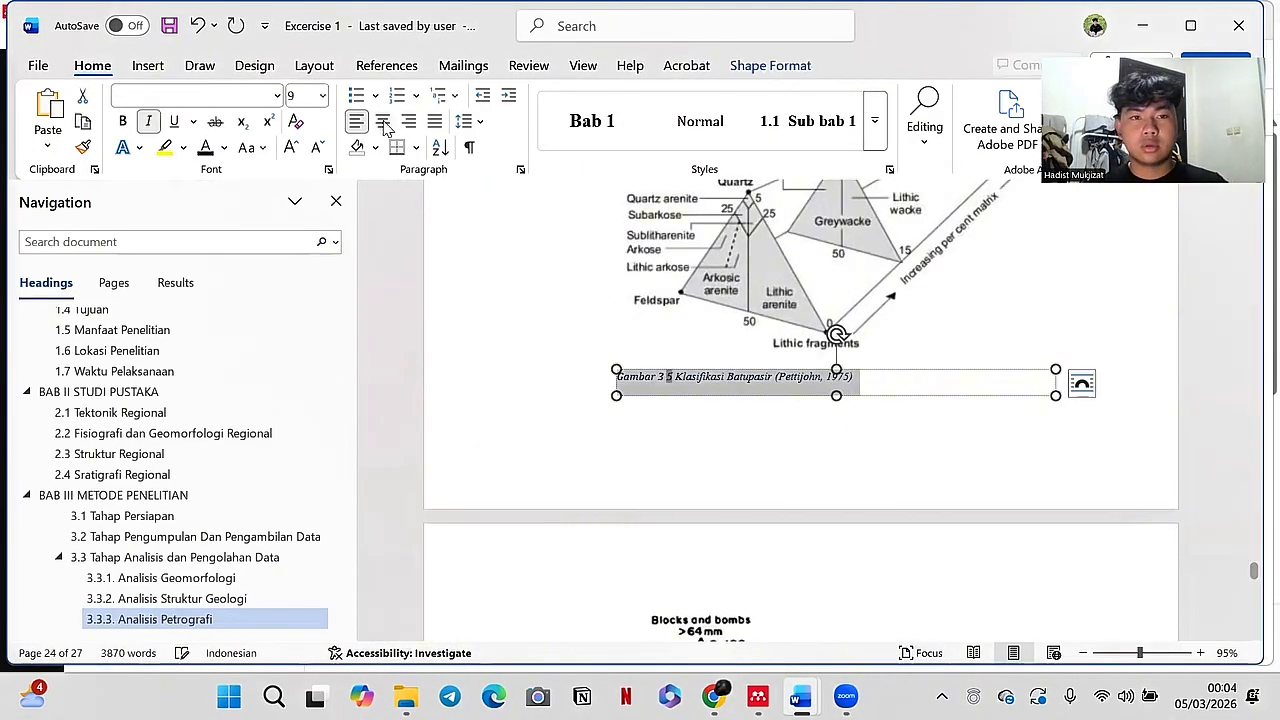
{"action": "left_click", "coordinate": [383, 121]}
{"action": "scroll", "coordinate": [690, 360], "scroll_direction": "up", "scroll_amount": 2}
{"action": "left_click_drag", "start_coordinate": [804, 342], "coordinate": [783, 340]}
{"action": "left_click", "coordinate": [917, 511]}
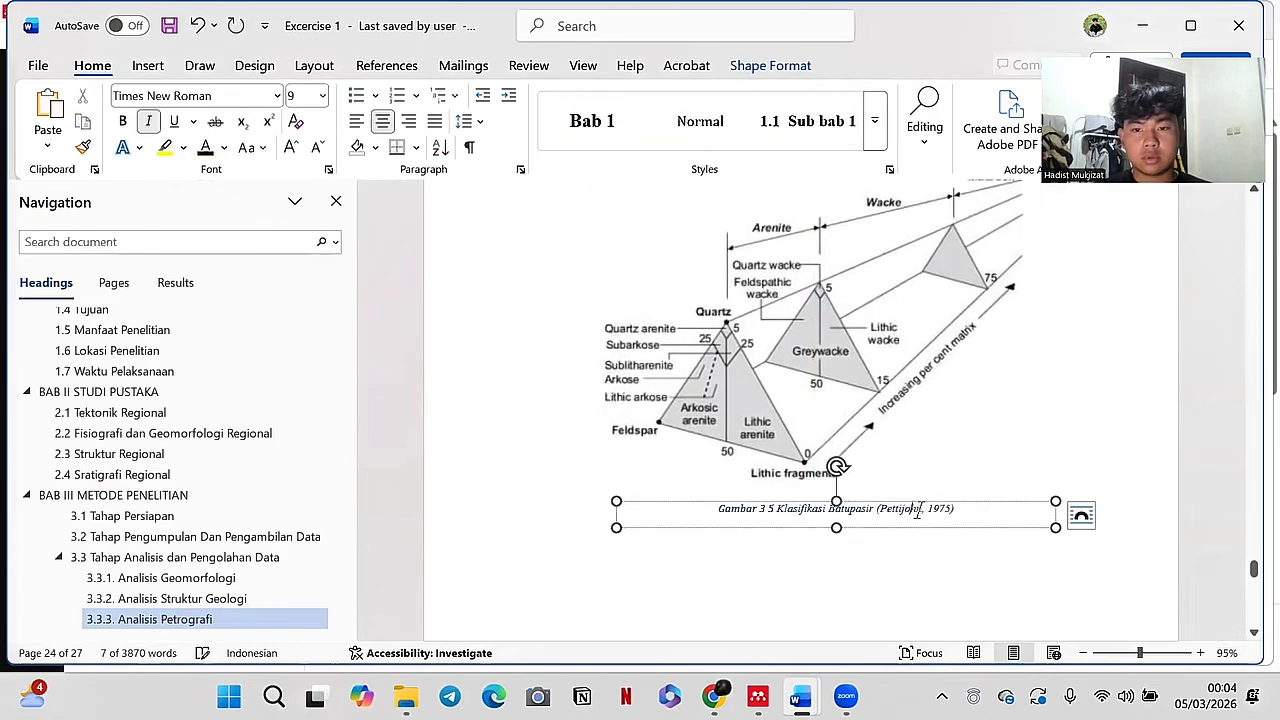
{"action": "left_click_drag", "start_coordinate": [965, 536], "coordinate": [845, 386]}
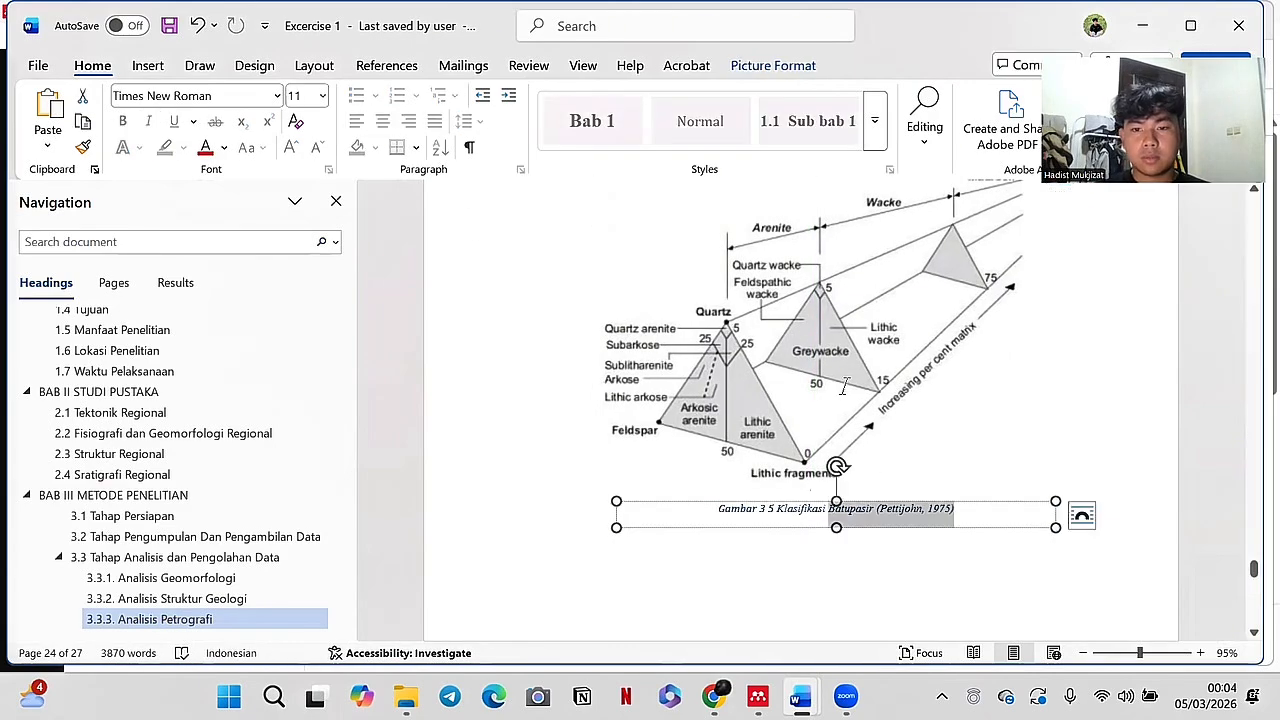
{"action": "key", "text": "ctrl+z"}
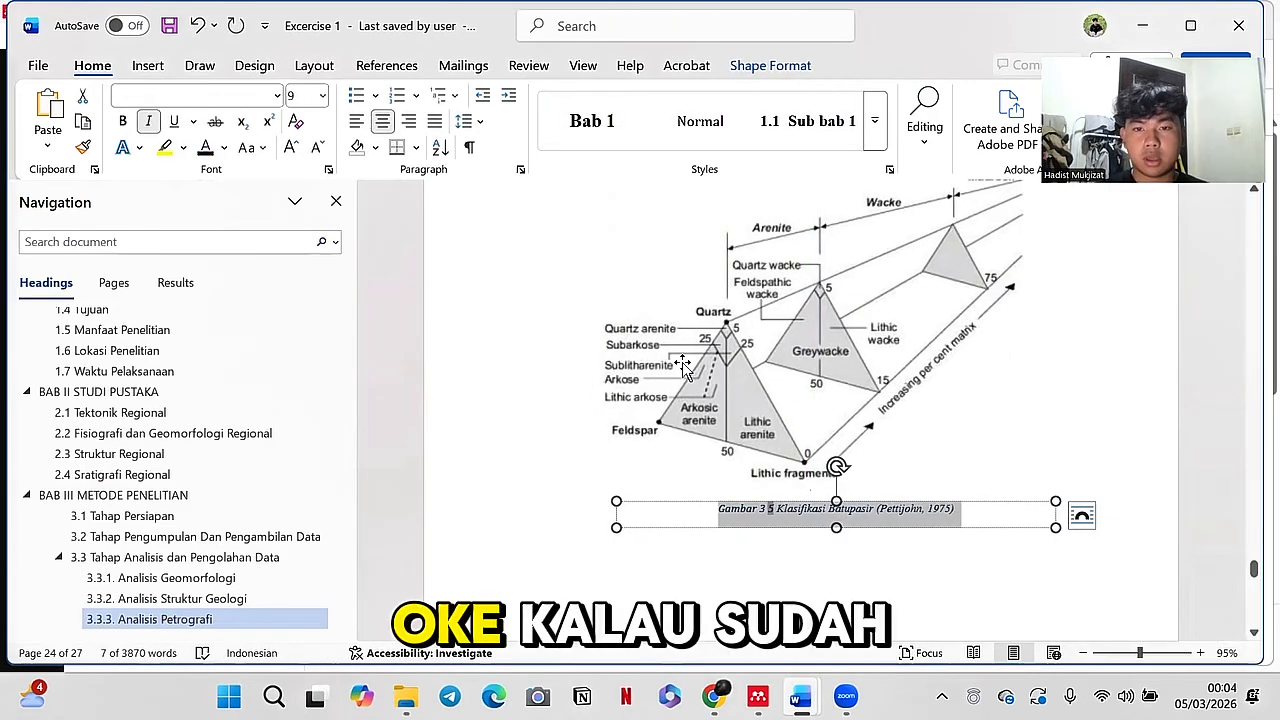
{"action": "left_click", "coordinate": [506, 326]}
Step: Center the pyroclastic rock classification diagram and insert a caption with the label Gambar 3 below it
{"action": "scroll", "coordinate": [506, 326], "scroll_direction": "down", "scroll_amount": 10}
{"action": "left_click", "coordinate": [381, 121]}
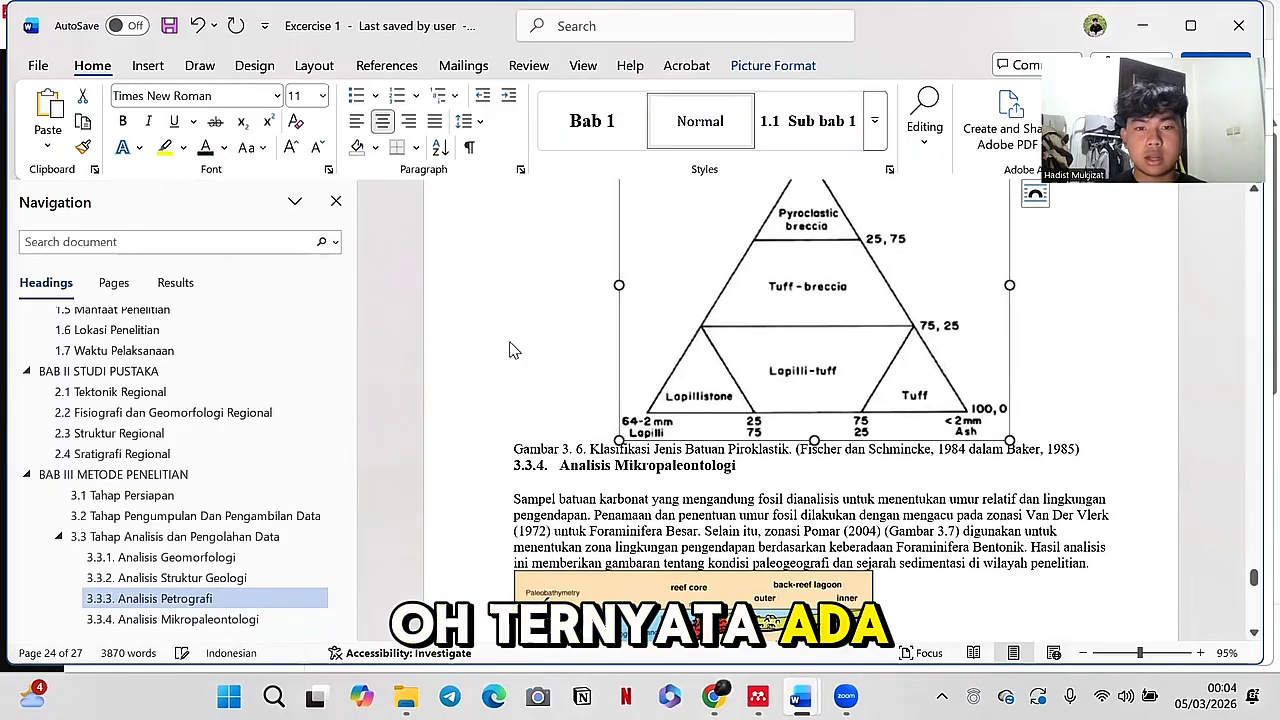
{"action": "right_click", "coordinate": [893, 350]}
{"action": "left_click", "coordinate": [962, 537]}
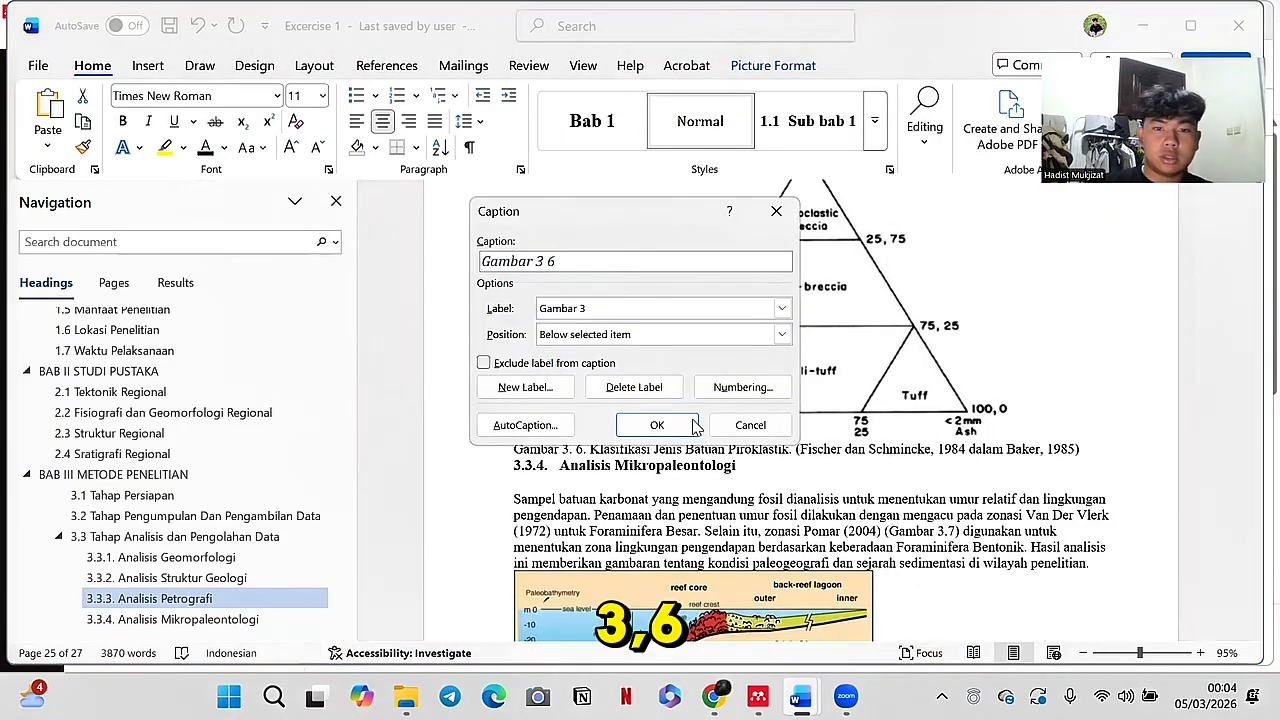
{"action": "left_click", "coordinate": [657, 423]}
Step: Copy the title Klasifikasi Jenis Batuan Piroklastik with its citation into the new caption, and delete the old caption line
{"action": "key", "text": "ctrl+c"}
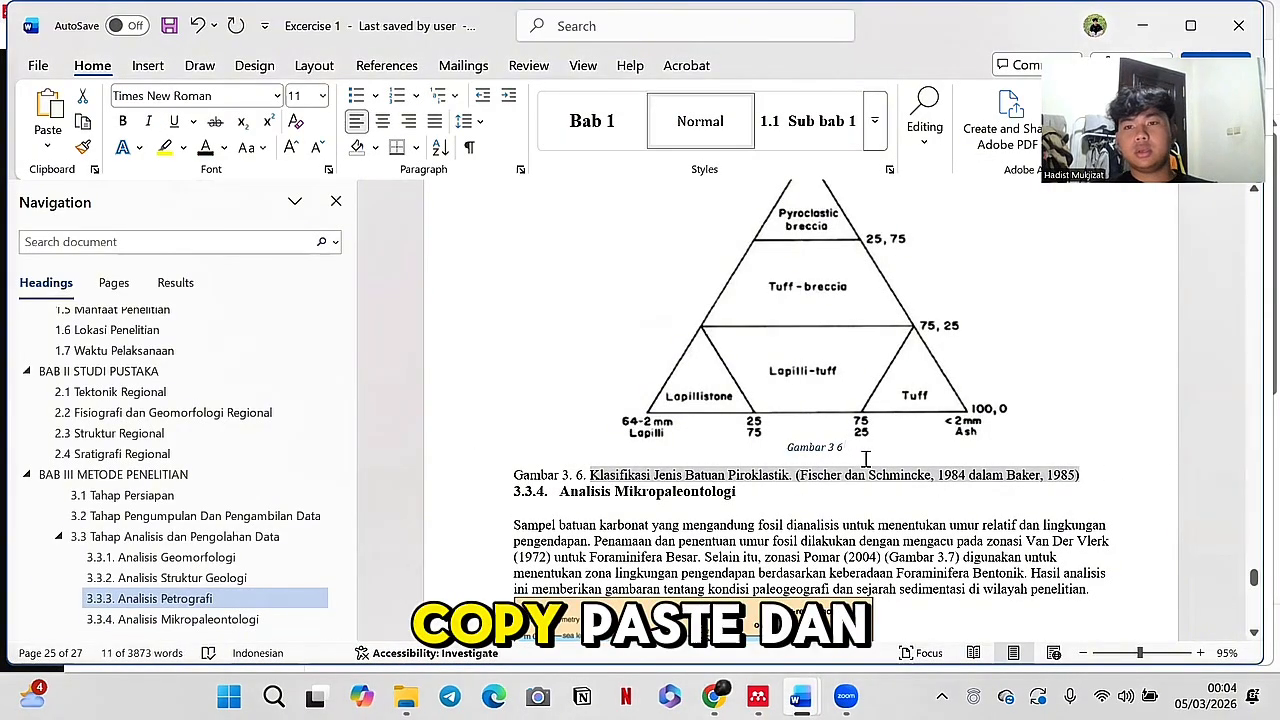
{"action": "left_click", "coordinate": [889, 456]}
{"action": "key", "text": "ctrl+v"}
{"action": "left_click", "coordinate": [1045, 488]}
{"action": "left_click_drag", "start_coordinate": [1031, 480], "coordinate": [507, 467]}
{"action": "key", "text": "BackSpace"}
{"action": "key", "text": "BackSpace"}
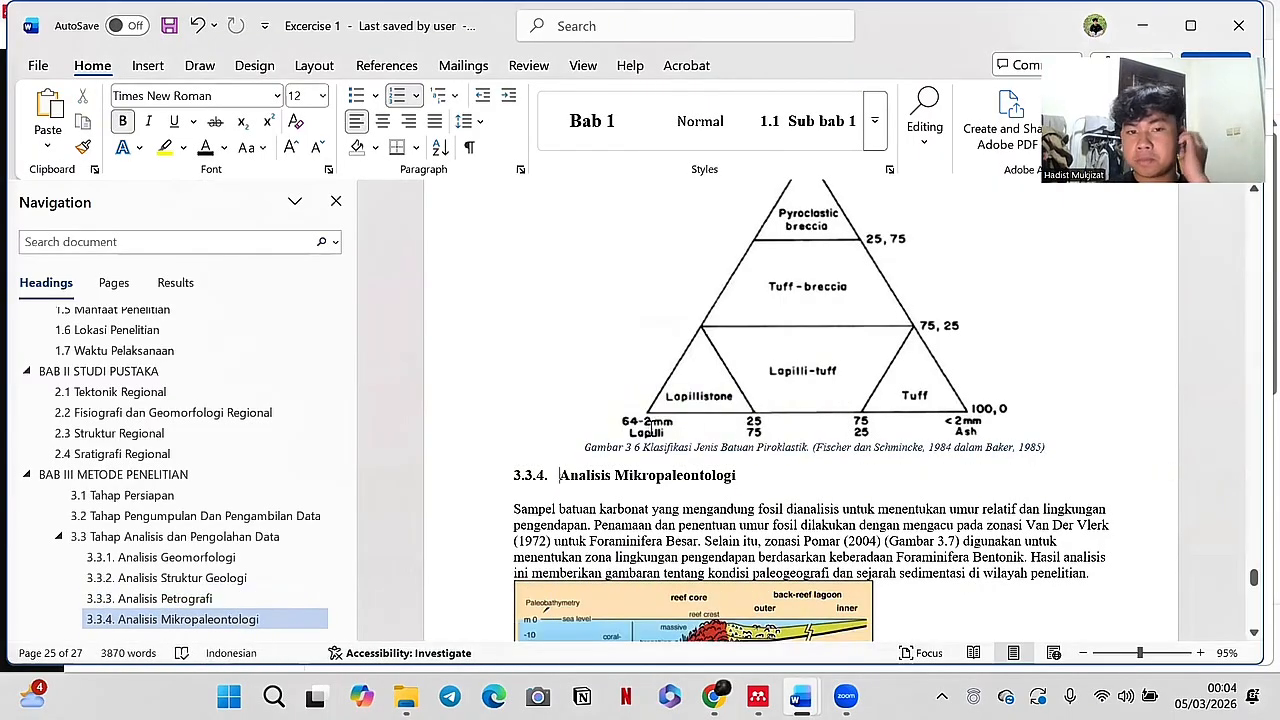
Step: Center the reef zonation diagram in section 3.3.4 on the page
{"action": "scroll", "coordinate": [650, 425], "scroll_direction": "down", "scroll_amount": 4}
{"action": "left_click", "coordinate": [690, 300]}
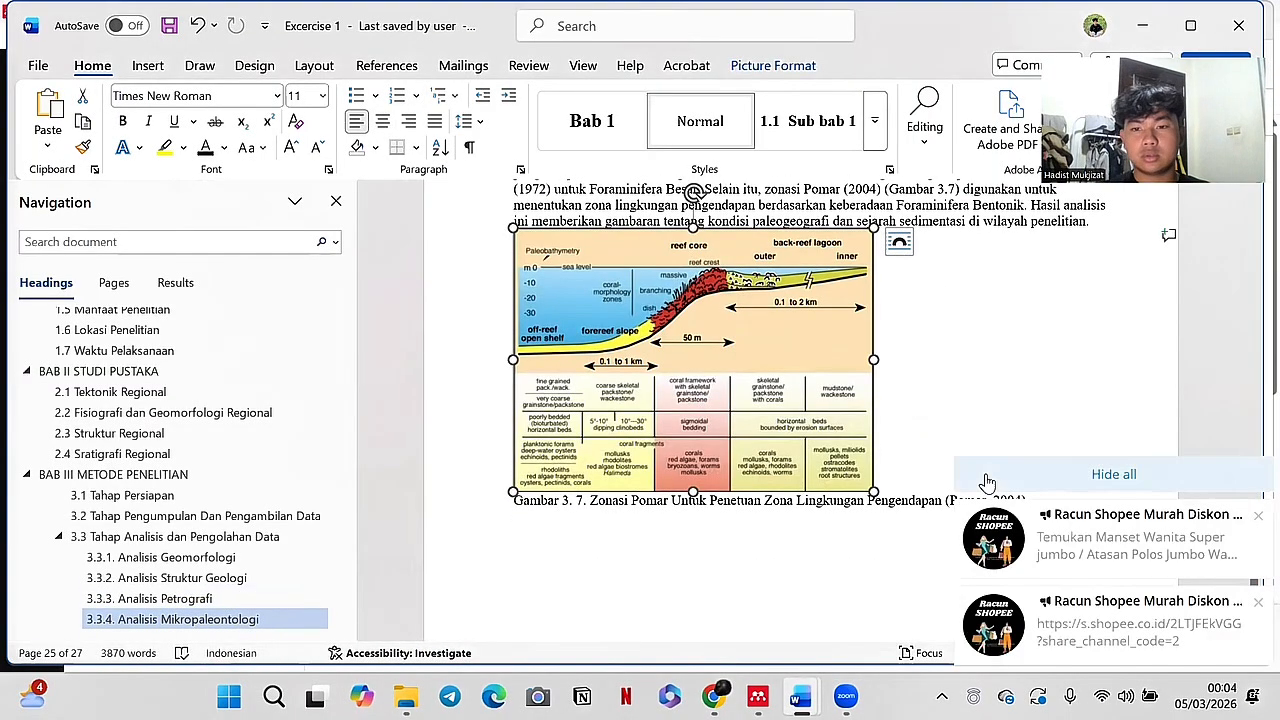
{"action": "left_click", "coordinate": [983, 478]}
{"action": "left_click", "coordinate": [382, 121]}
Step: Insert a Gambar 3 caption below the reef zonation diagram, using the title and citation from the old caption line
{"action": "left_click_drag", "start_coordinate": [1028, 500], "coordinate": [515, 492]}
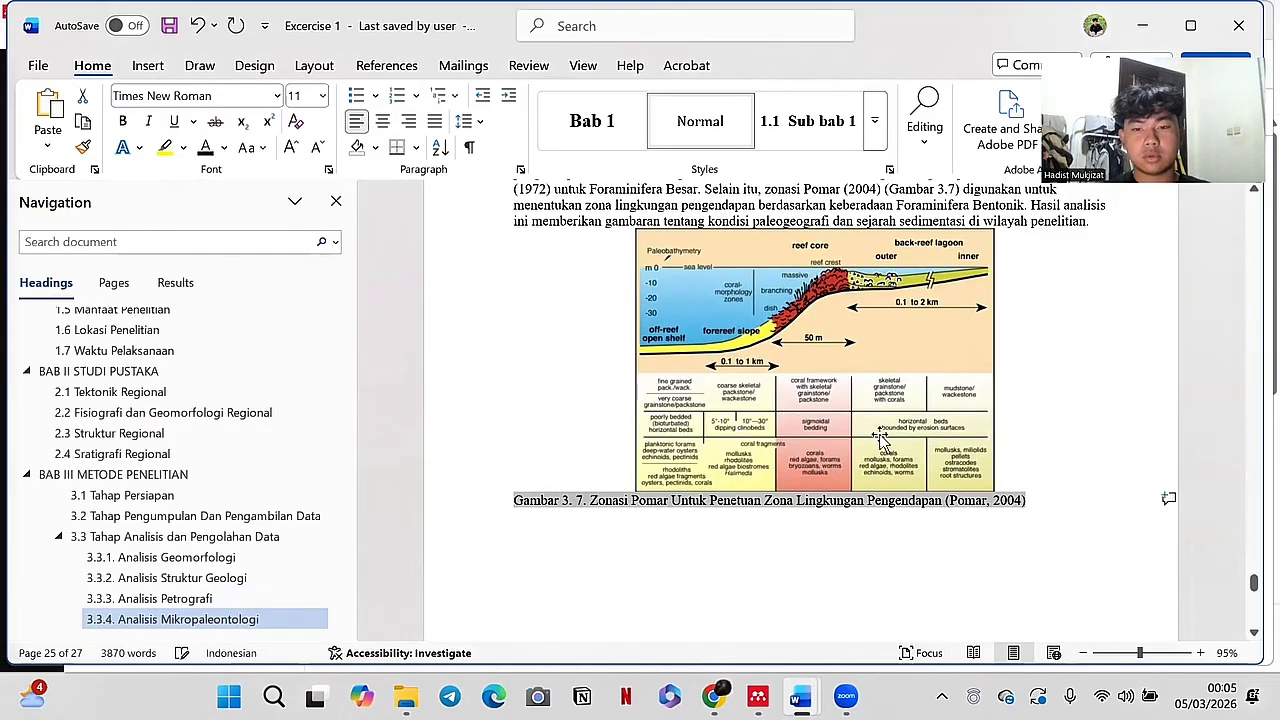
{"action": "left_click", "coordinate": [1000, 500]}
{"action": "right_click", "coordinate": [720, 420]}
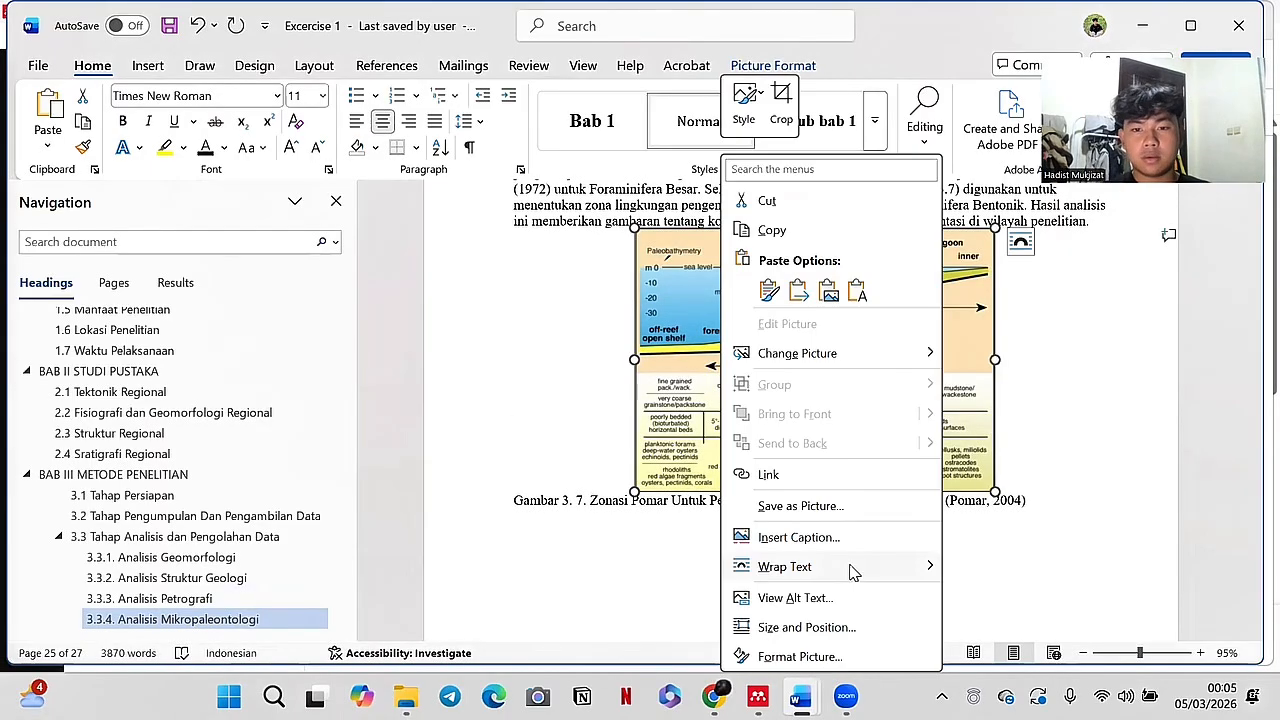
{"action": "left_click", "coordinate": [790, 534]}
{"action": "left_click", "coordinate": [657, 423]}
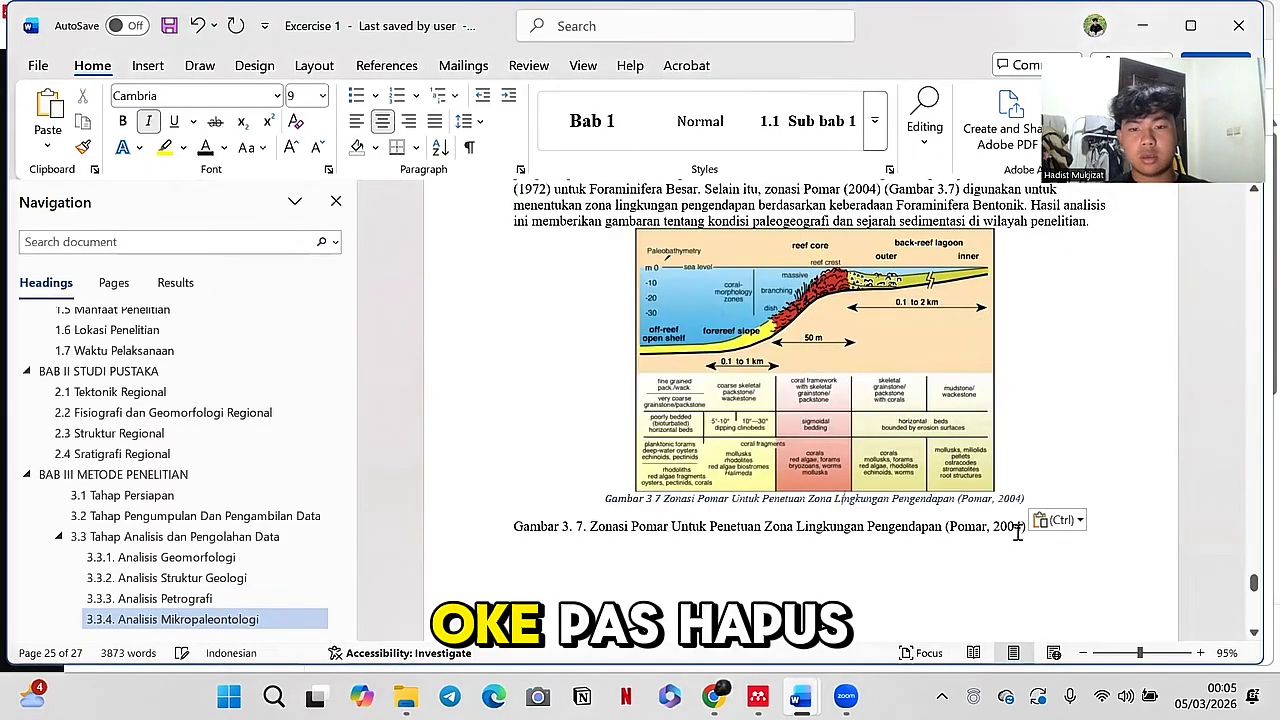
Step: Delete the old manually numbered caption line below the reef zonation diagram
{"action": "triple_click", "coordinate": [523, 530]}
{"action": "key", "text": "Delete"}
{"action": "scroll", "coordinate": [695, 510], "scroll_direction": "down", "scroll_amount": 15}
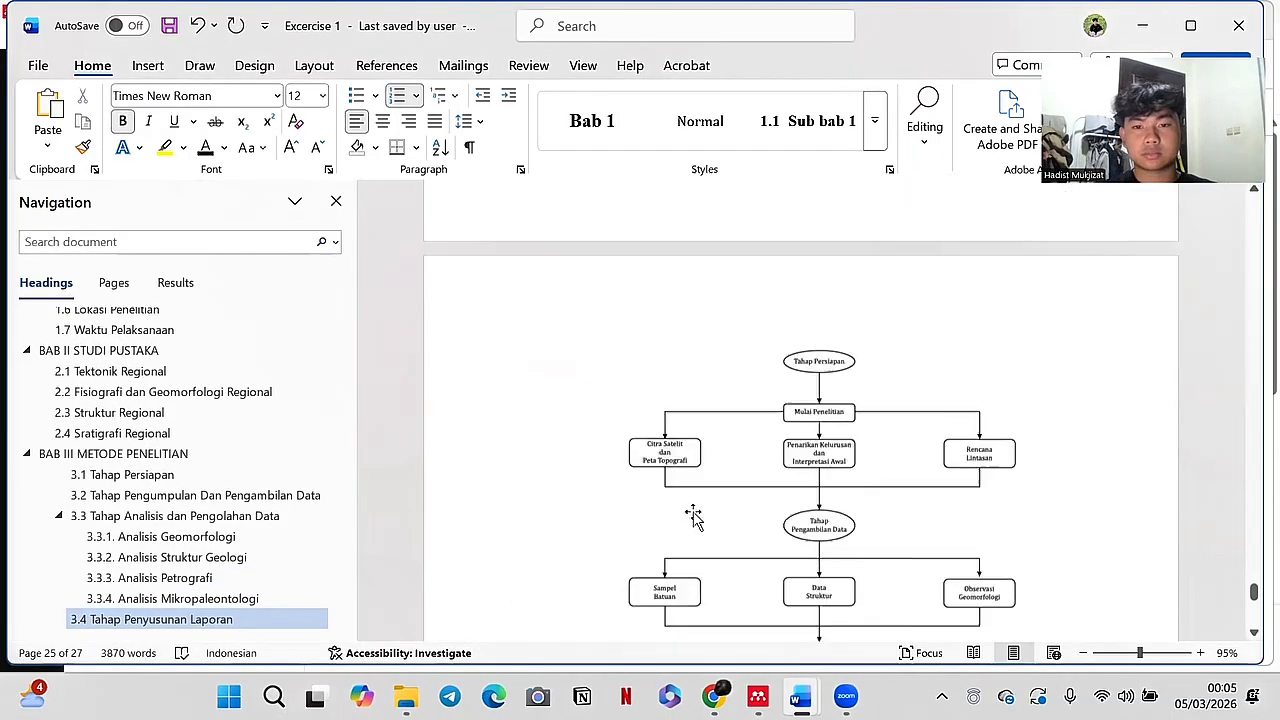
Step: Insert a Gambar 3 caption below the flowchart in section 3.4 and copy the title Diagram Alir Penelitian into it from the old caption
{"action": "scroll", "coordinate": [699, 493], "scroll_direction": "down", "scroll_amount": 3}
{"action": "left_click", "coordinate": [749, 449]}
{"action": "right_click", "coordinate": [740, 440]}
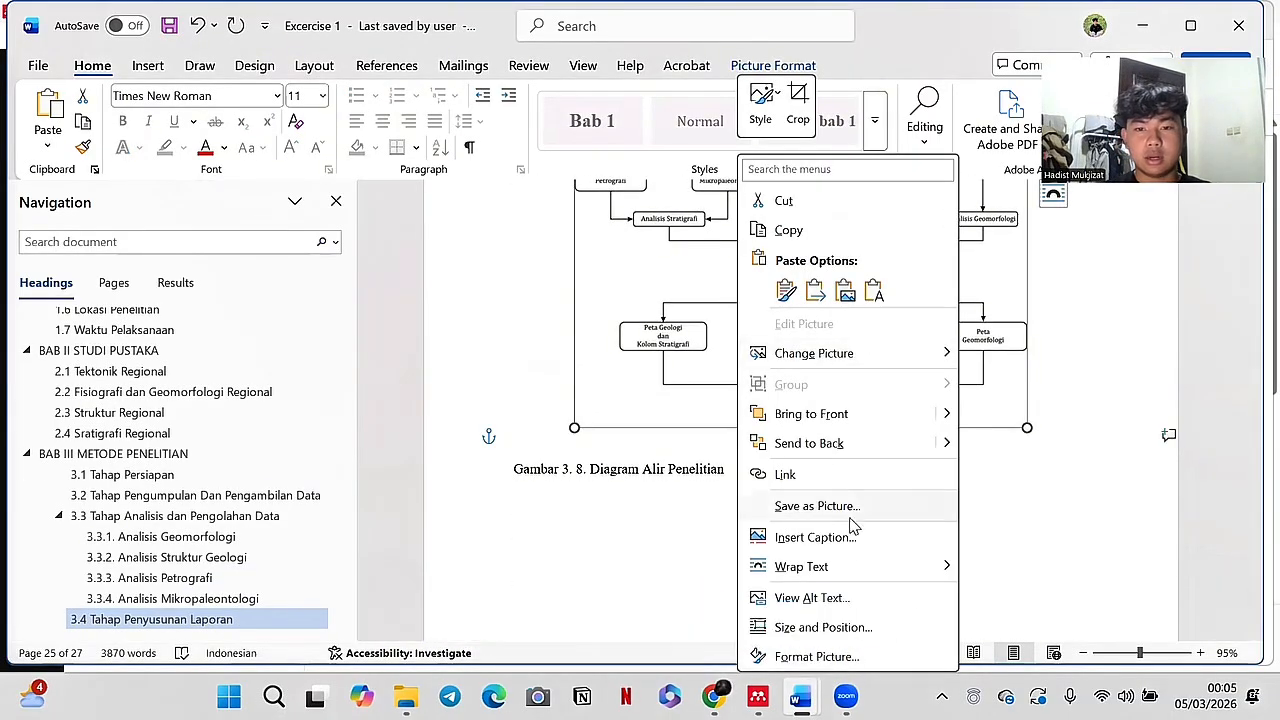
{"action": "left_click", "coordinate": [815, 537]}
{"action": "left_click", "coordinate": [665, 427]}
{"action": "left_click_drag", "start_coordinate": [740, 496], "coordinate": [590, 500]}
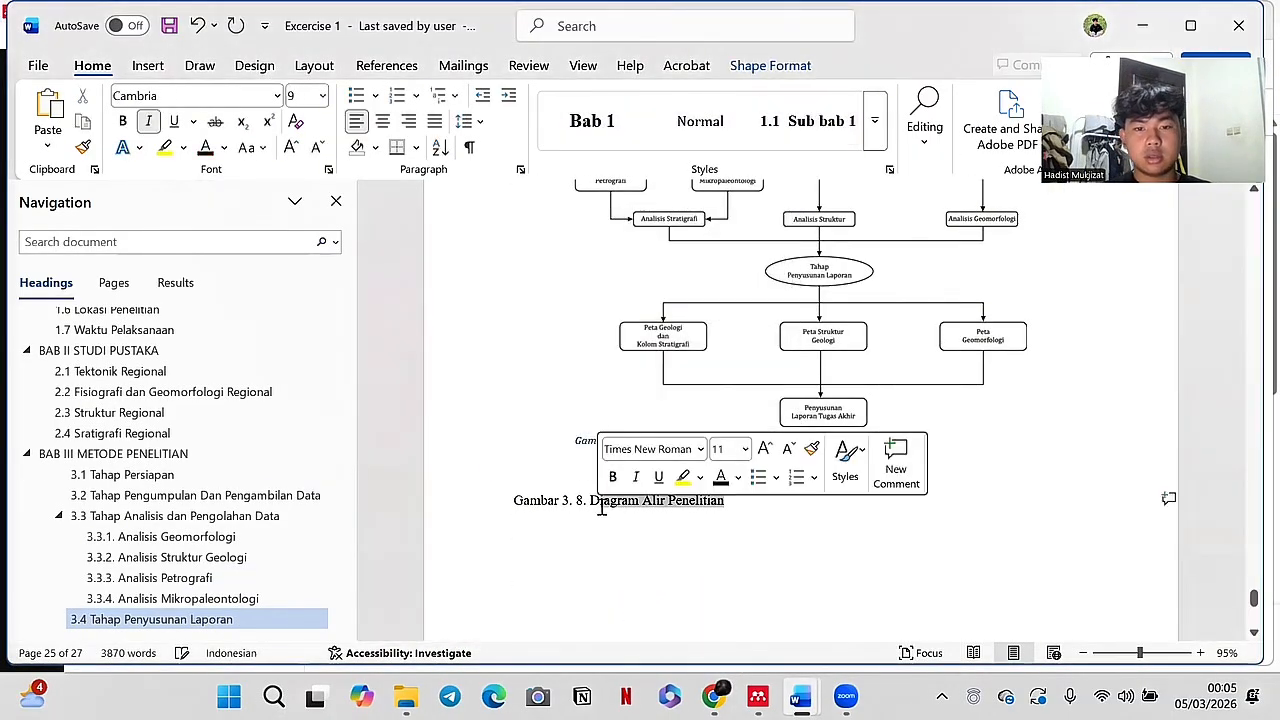
{"action": "key", "text": "ctrl+c"}
{"action": "left_click", "coordinate": [670, 441]}
{"action": "key", "text": "ctrl+v"}
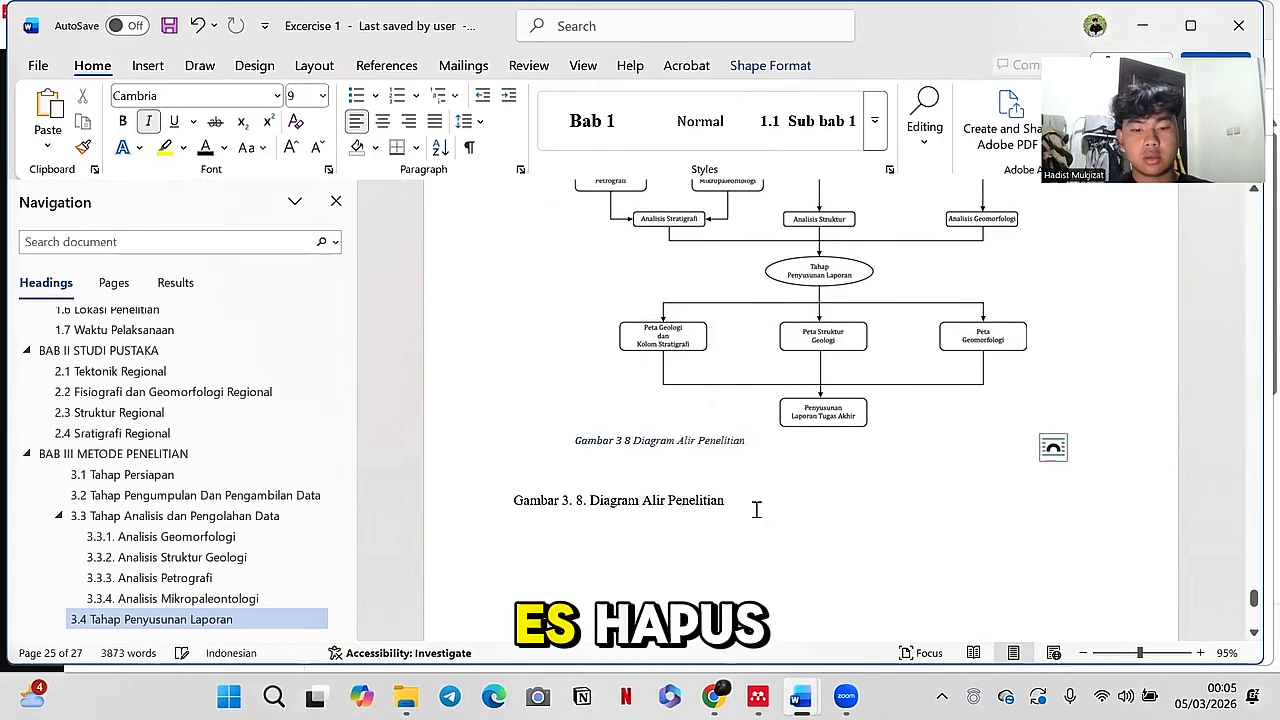
Step: Delete the old manually numbered caption line below the flowchart and center the new caption
{"action": "key", "text": "BackSpace"}
{"action": "left_click", "coordinate": [716, 447]}
{"action": "left_click", "coordinate": [382, 121]}
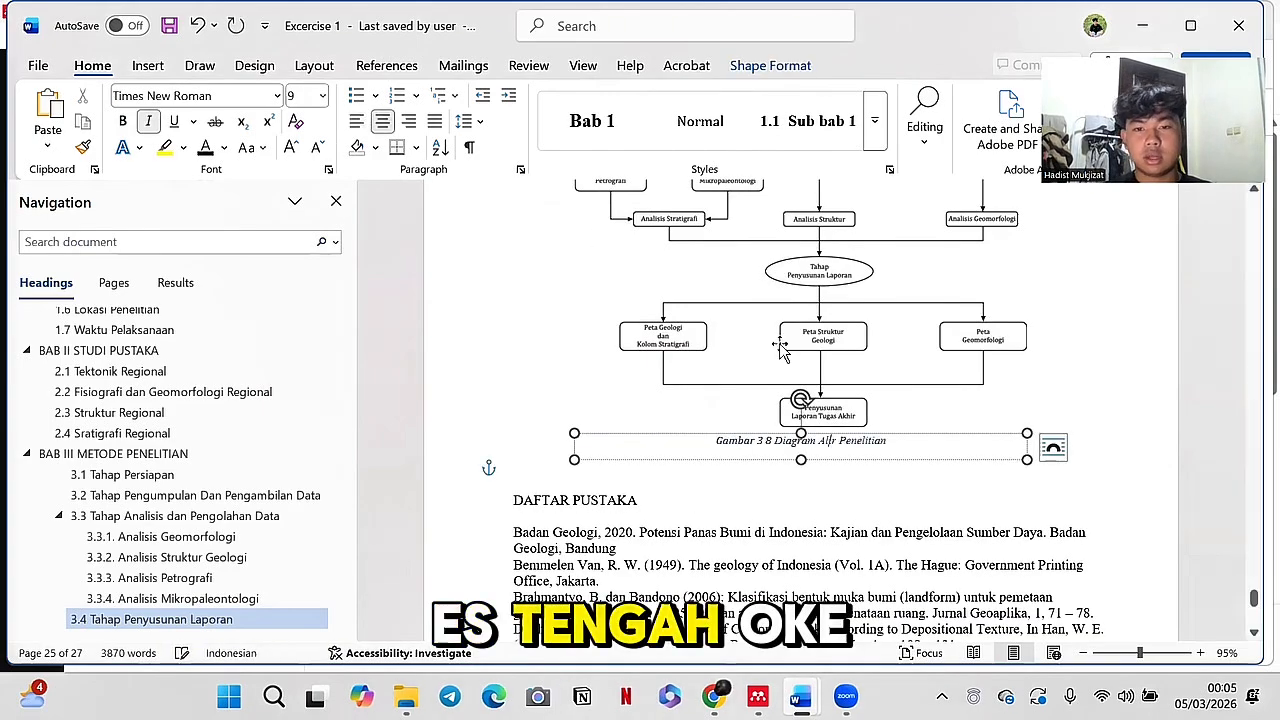
Step: Insert blank lines before the DAFTAR PUSTAKA heading to push the bibliography down from the flowchart page
{"action": "left_click", "coordinate": [776, 346]}
{"action": "scroll", "coordinate": [566, 381], "scroll_direction": "down", "scroll_amount": 1}
{"action": "scroll", "coordinate": [566, 381], "scroll_direction": "down", "scroll_amount": 1}
{"action": "left_click", "coordinate": [549, 351]}
{"action": "key", "text": "Return"}
{"action": "key", "text": "Return"}
{"action": "key", "text": "Return"}
{"action": "key", "text": "Return"}
{"action": "key", "text": "Return"}
{"action": "key", "text": "Return"}
{"action": "key", "text": "Return"}
{"action": "key", "text": "Return"}
{"action": "key", "text": "Return"}
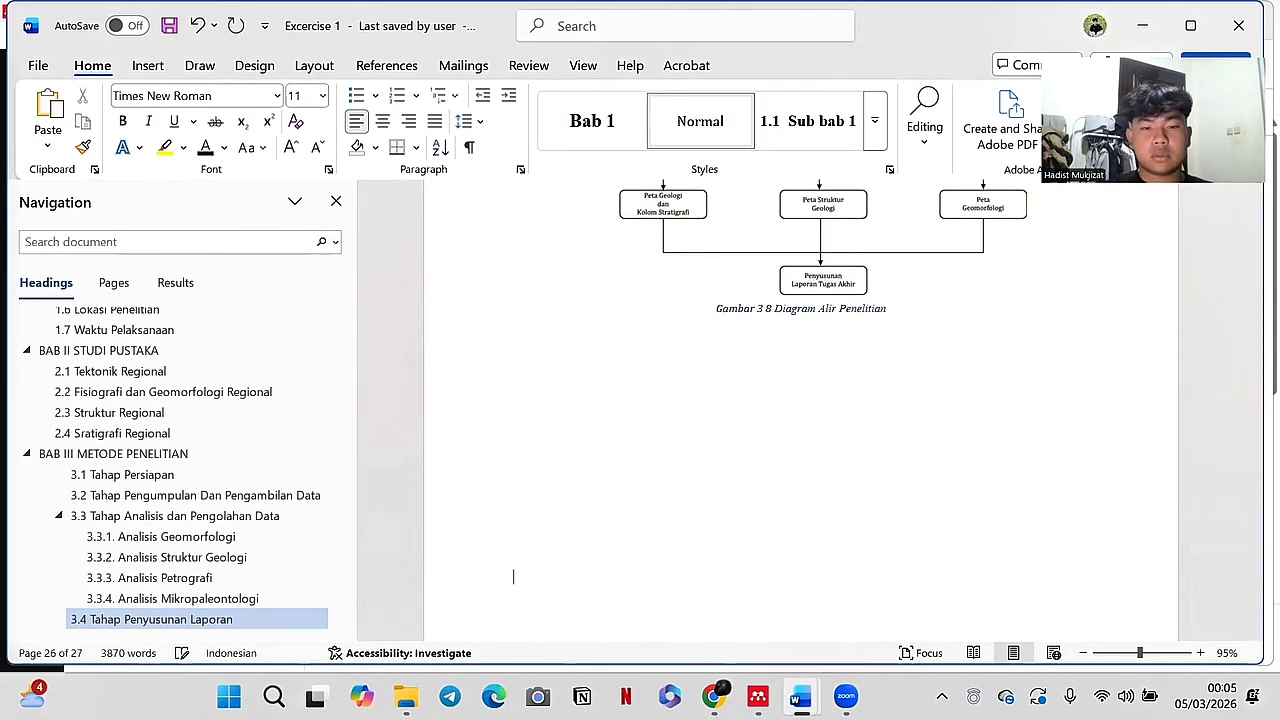
{"action": "scroll", "coordinate": [623, 394], "scroll_direction": "down", "scroll_amount": 2}
Step: Insert a caption with the new label Tabel 1 below the schedule table in section 1.7, and copy in the title Rencana Kegiatan
{"action": "scroll", "coordinate": [709, 409], "scroll_direction": "up", "scroll_amount": 6}
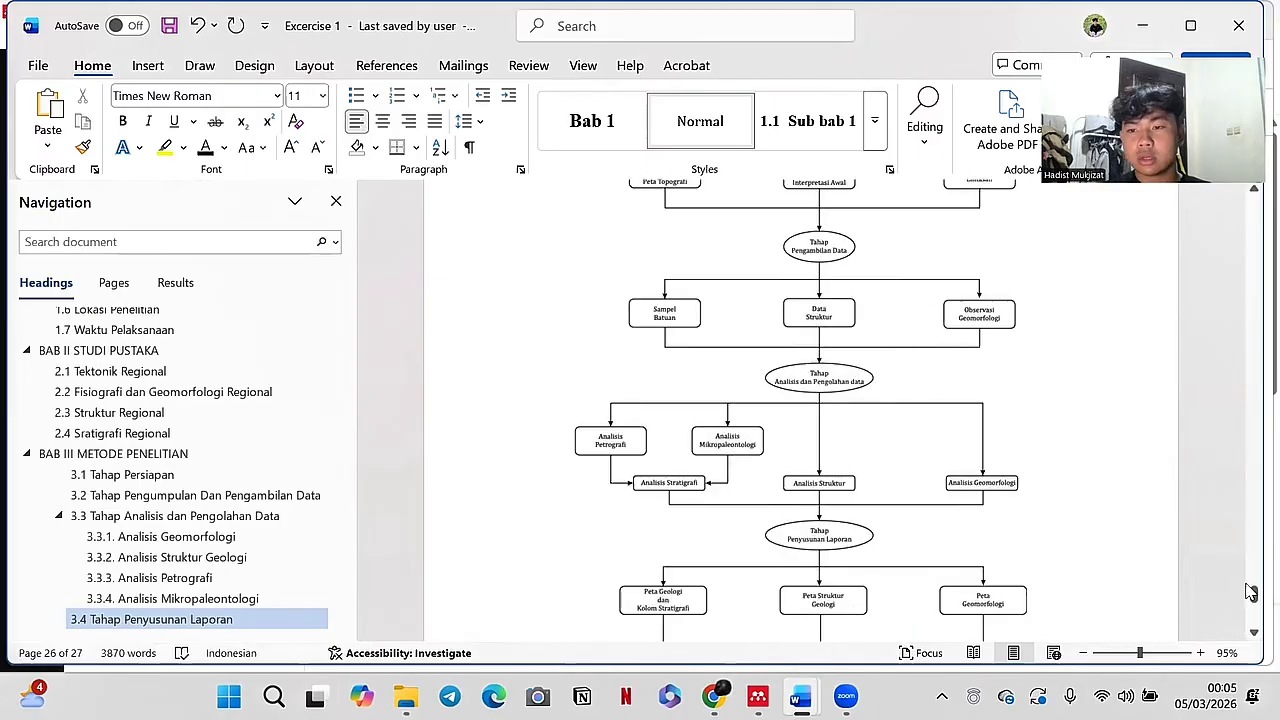
{"action": "left_click_drag", "start_coordinate": [1252, 600], "coordinate": [1228, 352]}
{"action": "scroll", "coordinate": [1110, 500], "scroll_direction": "down", "scroll_amount": 2}
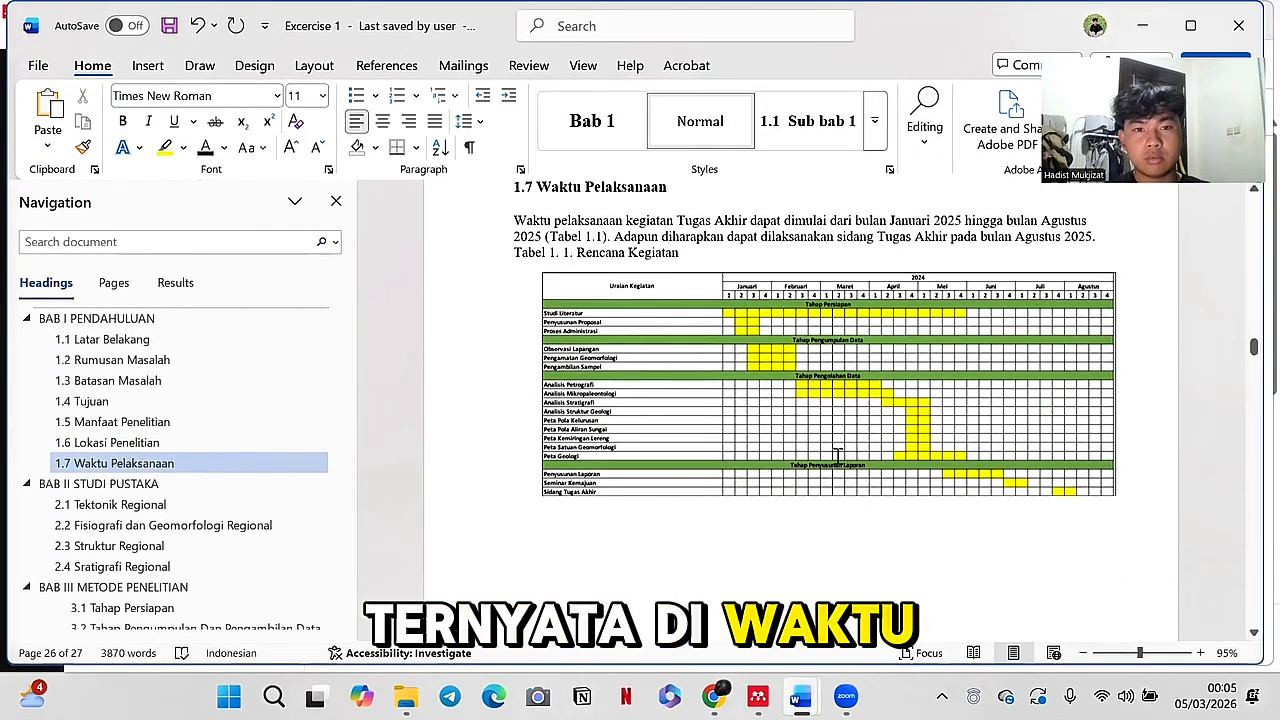
{"action": "left_click", "coordinate": [1116, 494]}
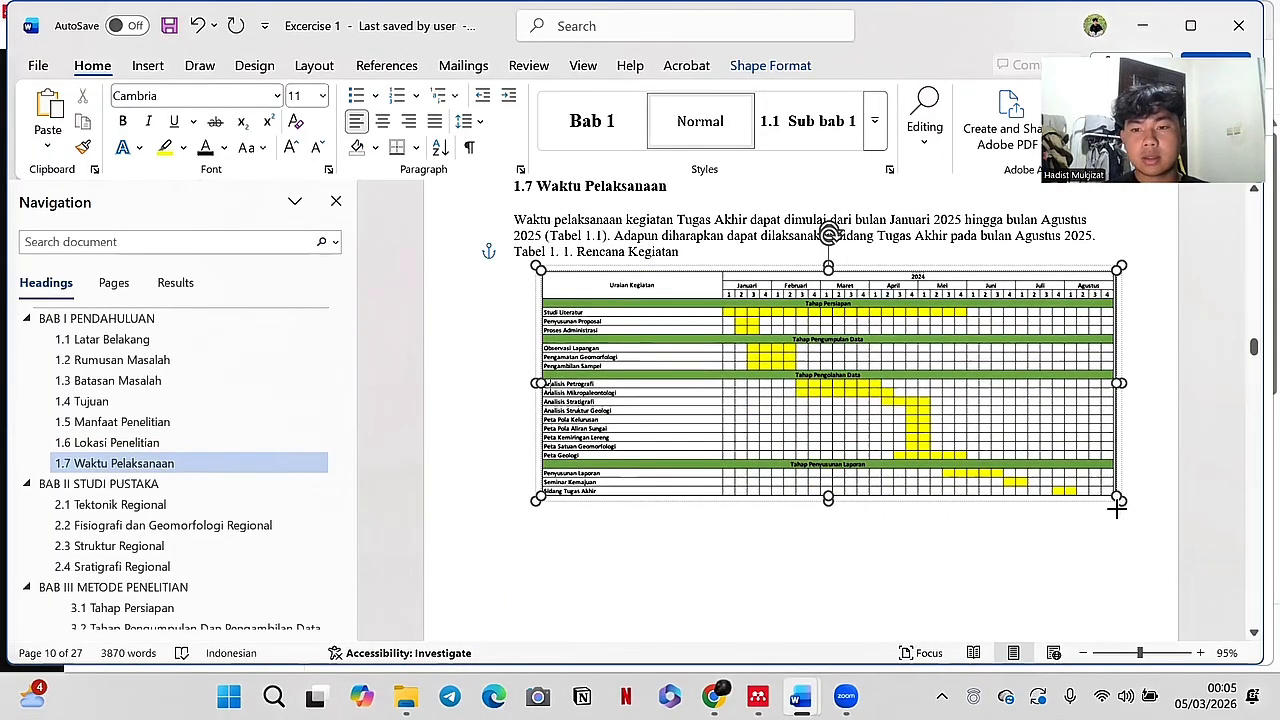
{"action": "right_click", "coordinate": [1116, 506]}
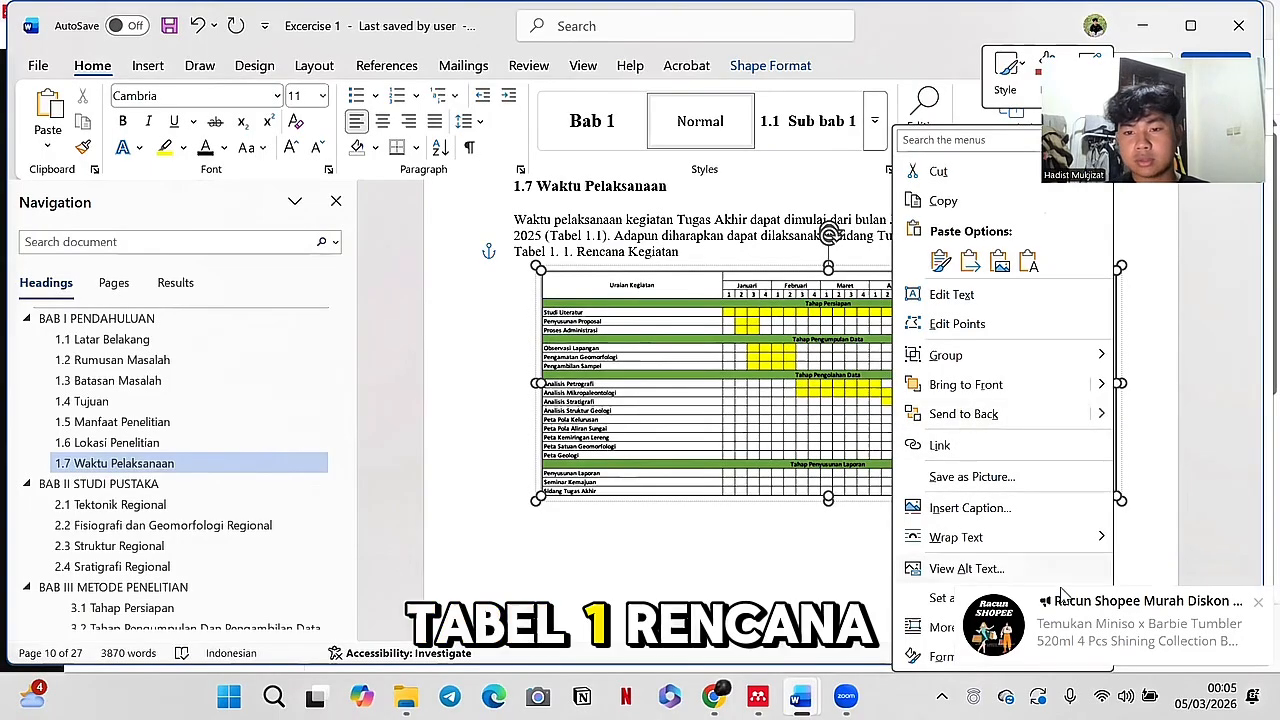
{"action": "left_click", "coordinate": [1060, 510]}
{"action": "left_click", "coordinate": [546, 390]}
{"action": "type", "text": "T"}
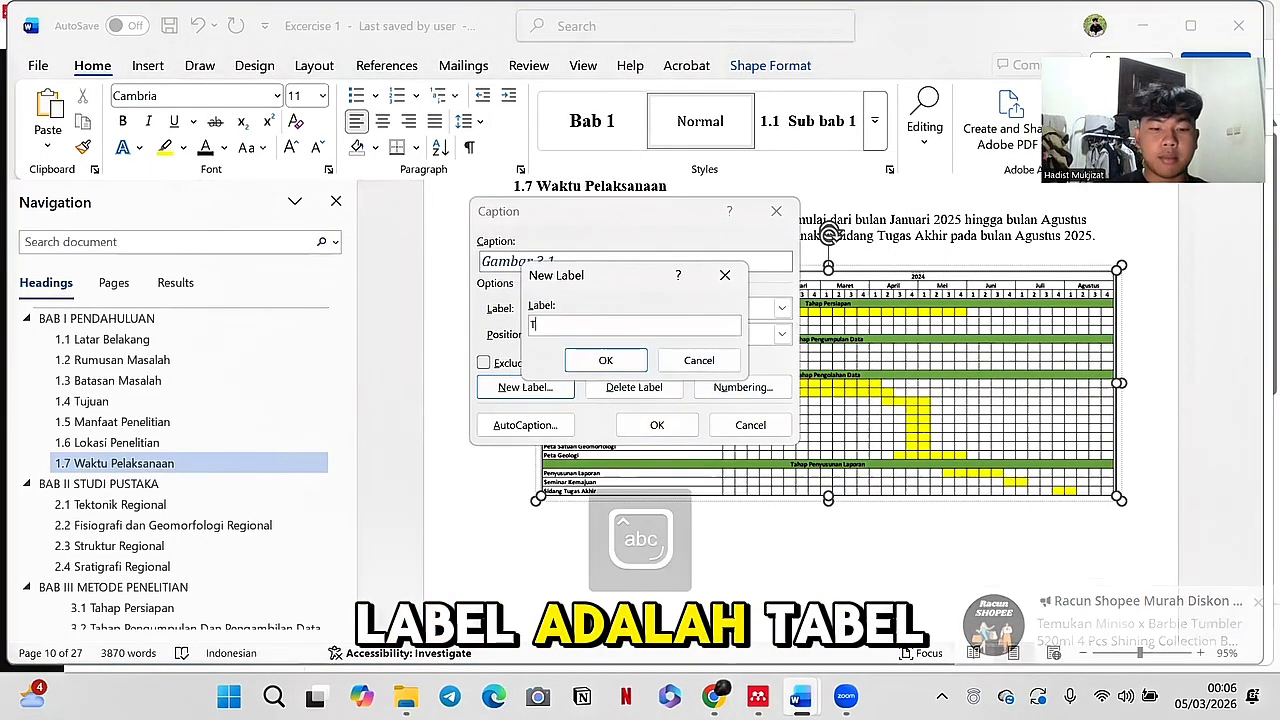
{"action": "type", "text": "abel 1"}
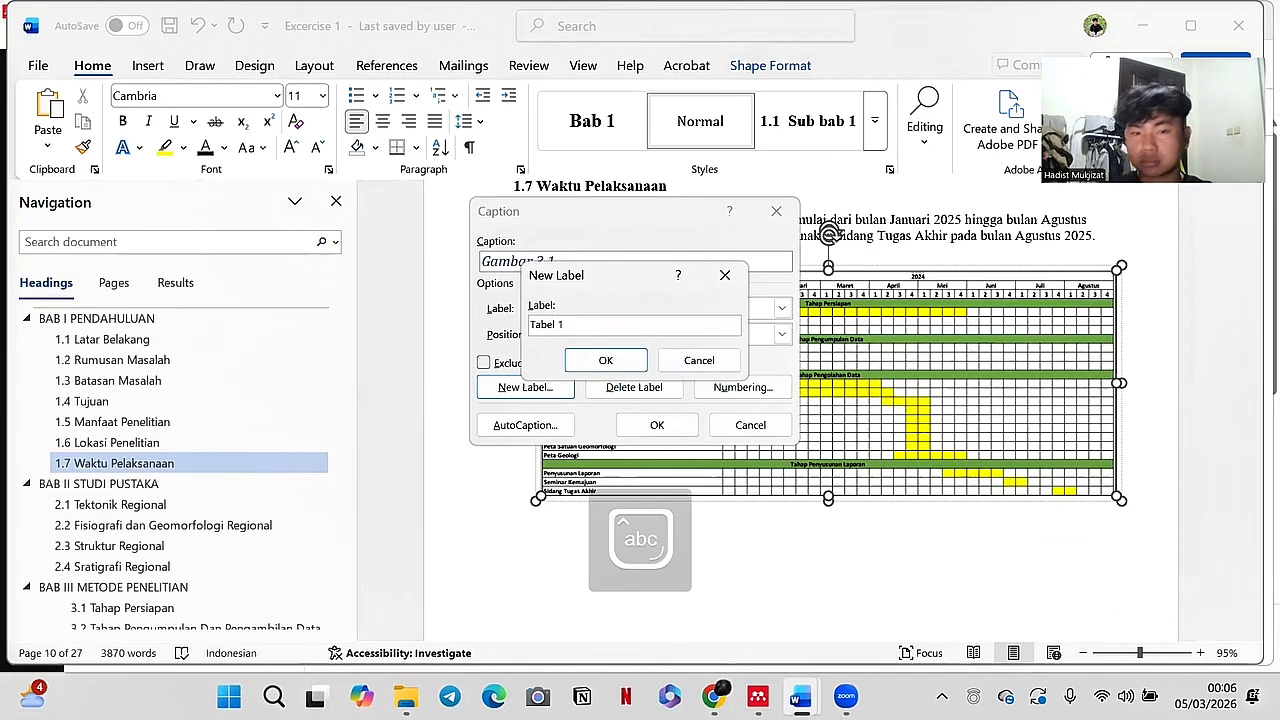
{"action": "left_click", "coordinate": [618, 360]}
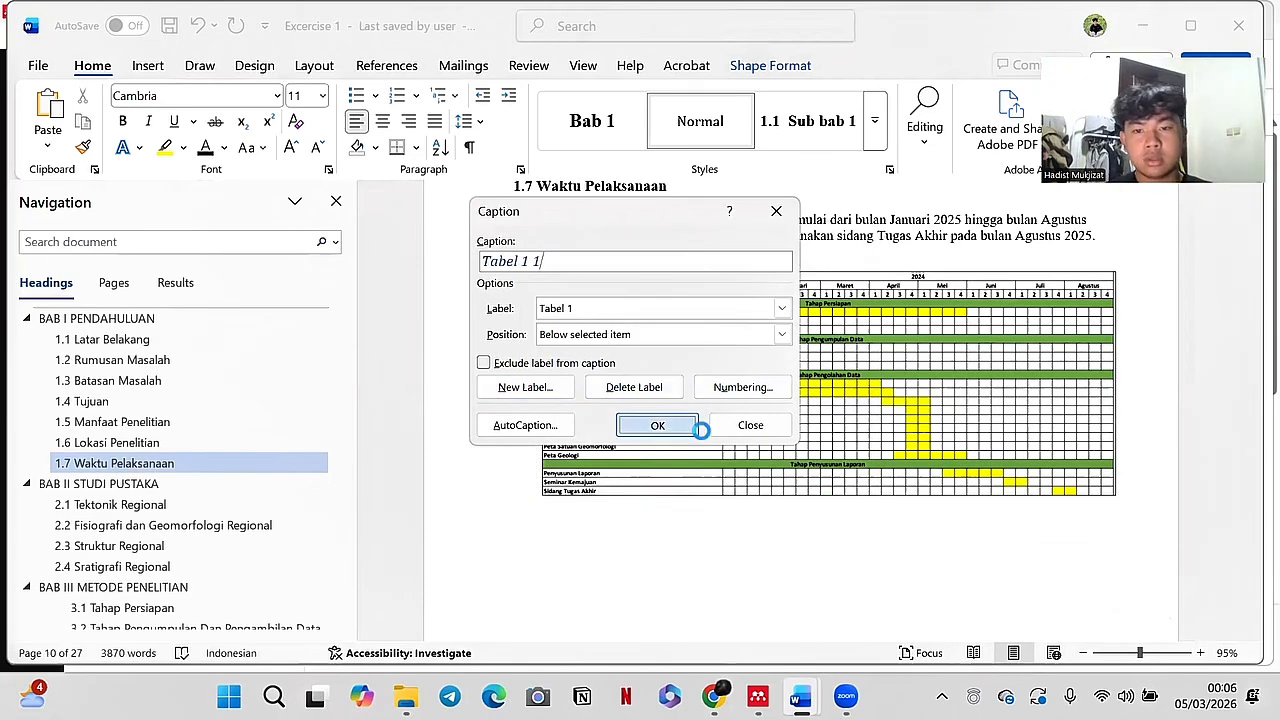
{"action": "key", "text": "Return"}
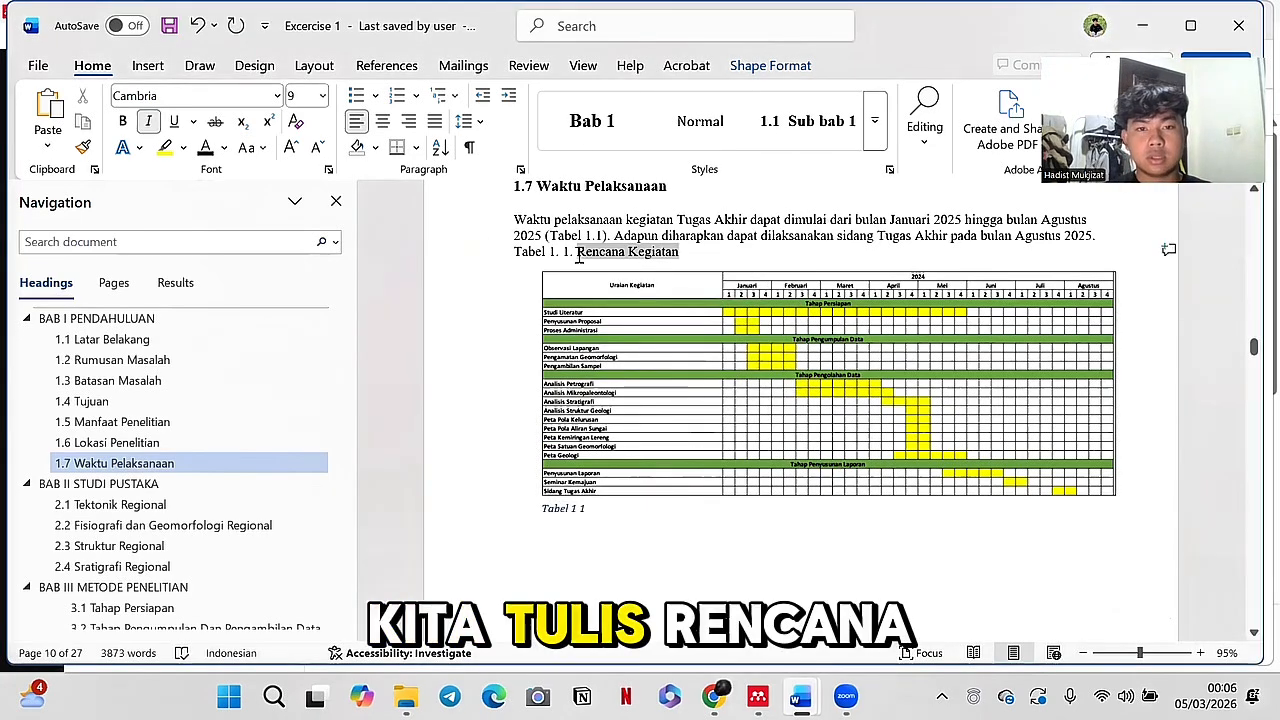
{"action": "left_click", "coordinate": [637, 509]}
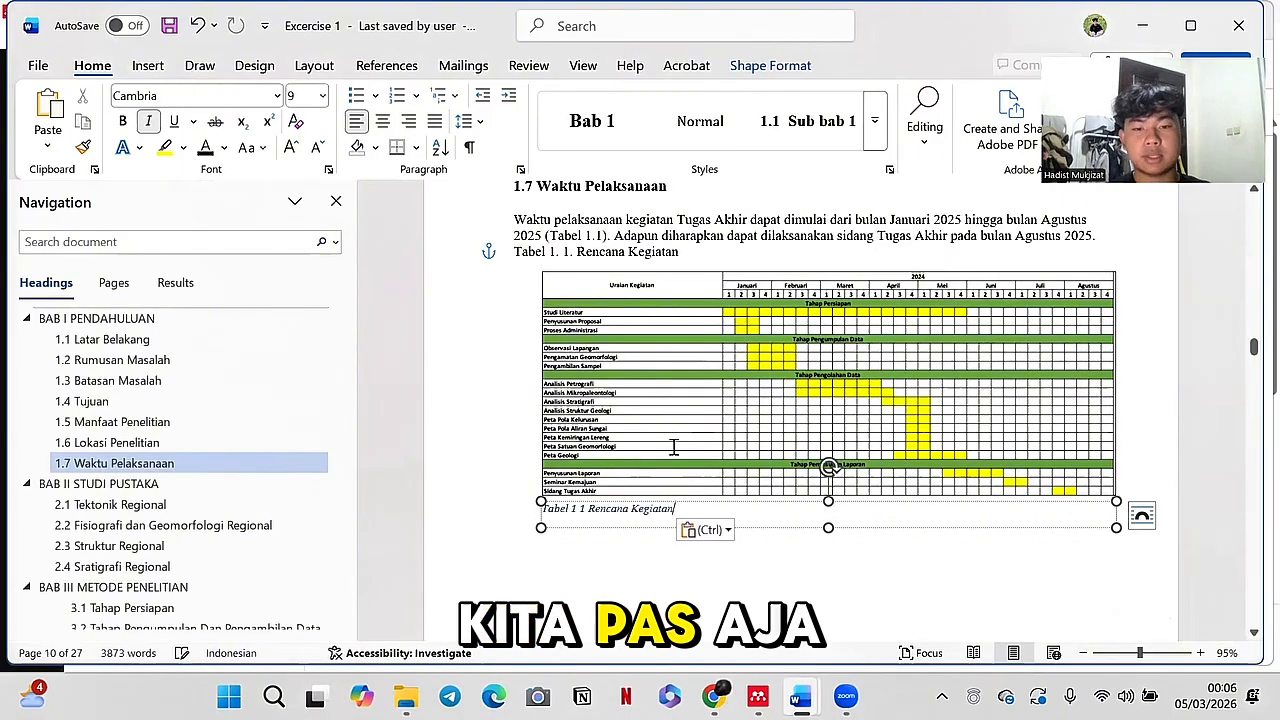
Step: Delete the old manually numbered caption line above the schedule table and center the new caption
{"action": "left_click", "coordinate": [528, 254]}
{"action": "left_click", "coordinate": [675, 260]}
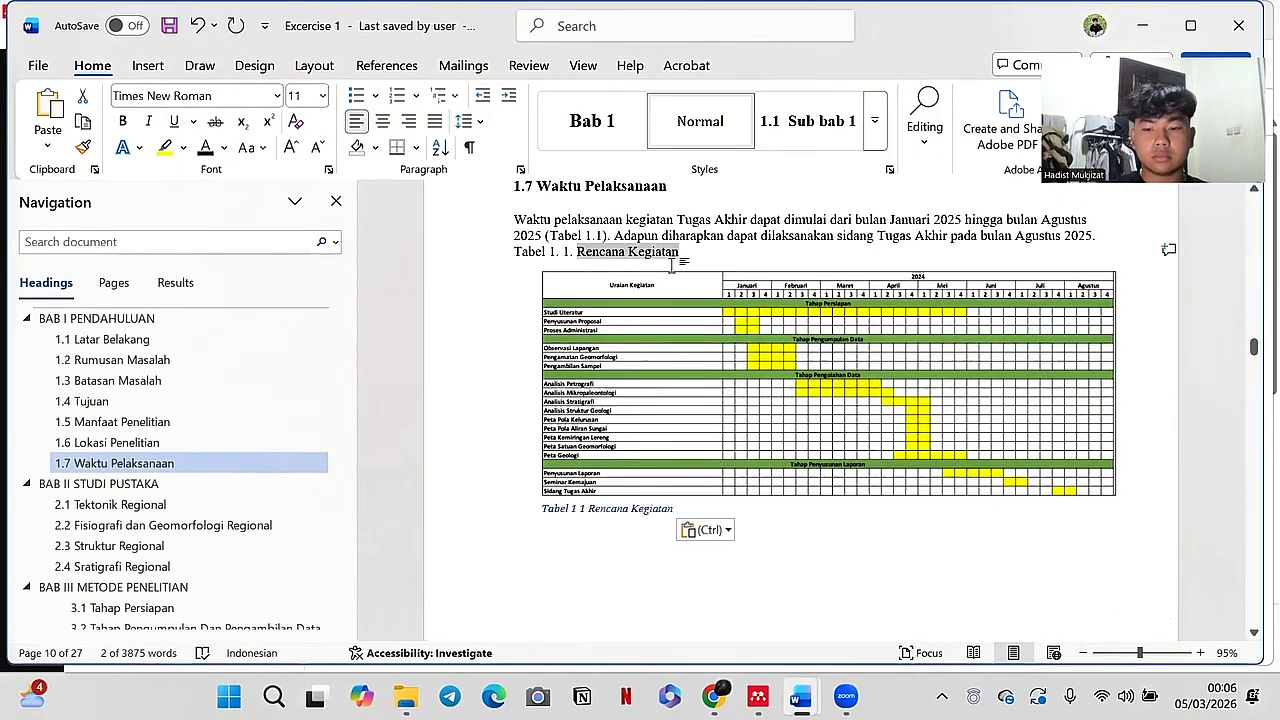
{"action": "key", "text": "ctrl+z"}
{"action": "key", "text": "BackSpace"}
{"action": "key", "text": "BackSpace"}
{"action": "key", "text": "BackSpace"}
{"action": "left_click", "coordinate": [690, 514]}
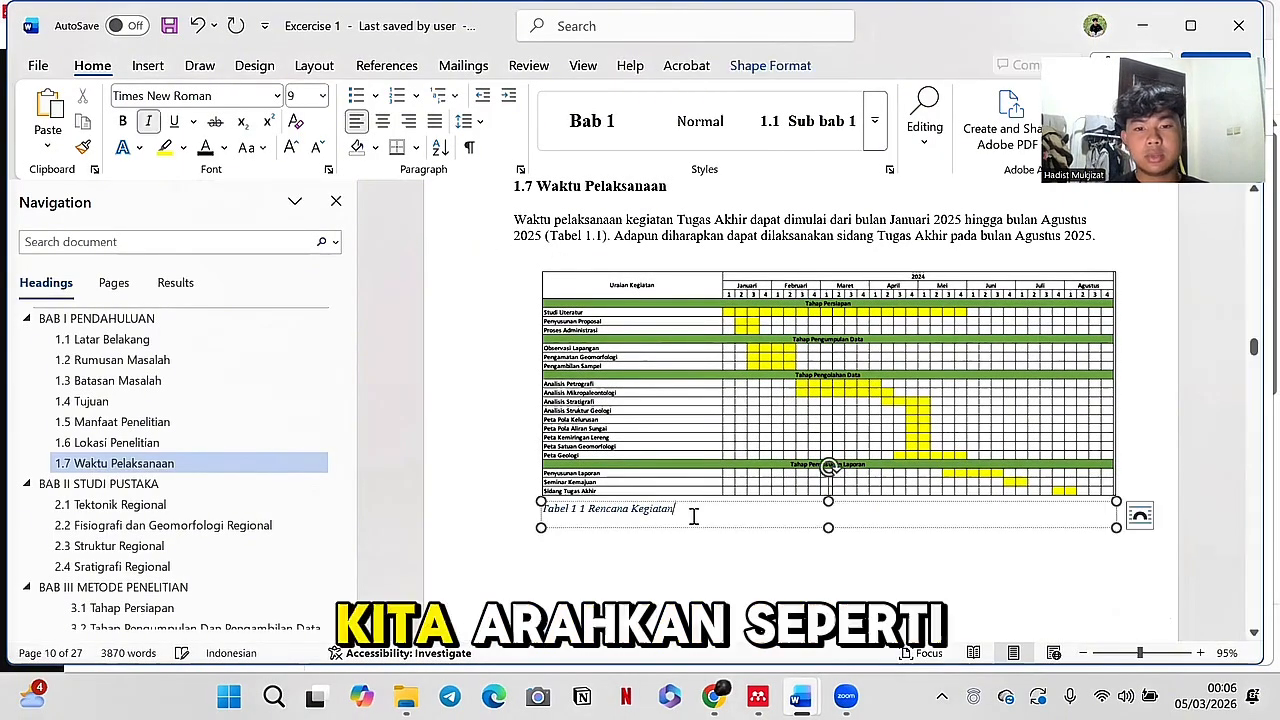
{"action": "key", "text": "ctrl+e"}
Step: Insert a caption with the new label Tabel 3 below the end of the equipment table in section 3.1
{"action": "scroll", "coordinate": [683, 375], "scroll_direction": "down", "scroll_amount": 5}
{"action": "scroll", "coordinate": [683, 375], "scroll_direction": "down", "scroll_amount": 20}
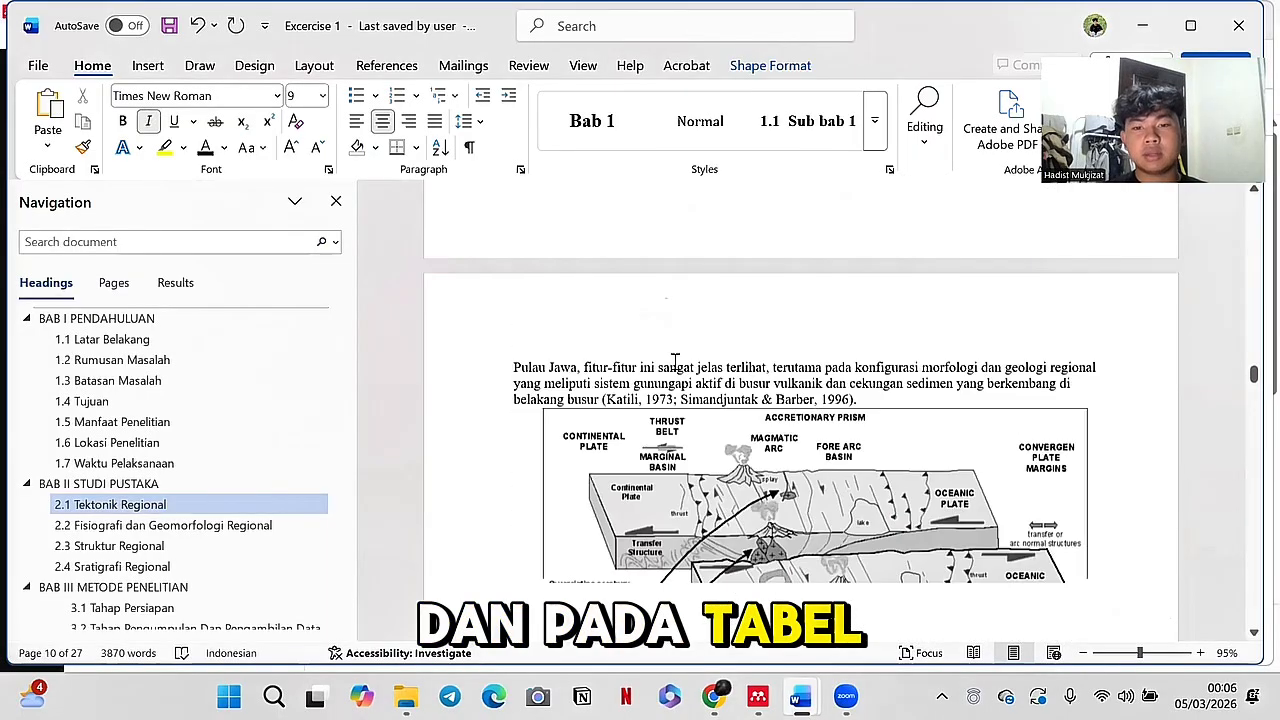
{"action": "scroll", "coordinate": [703, 393], "scroll_direction": "down", "scroll_amount": 20}
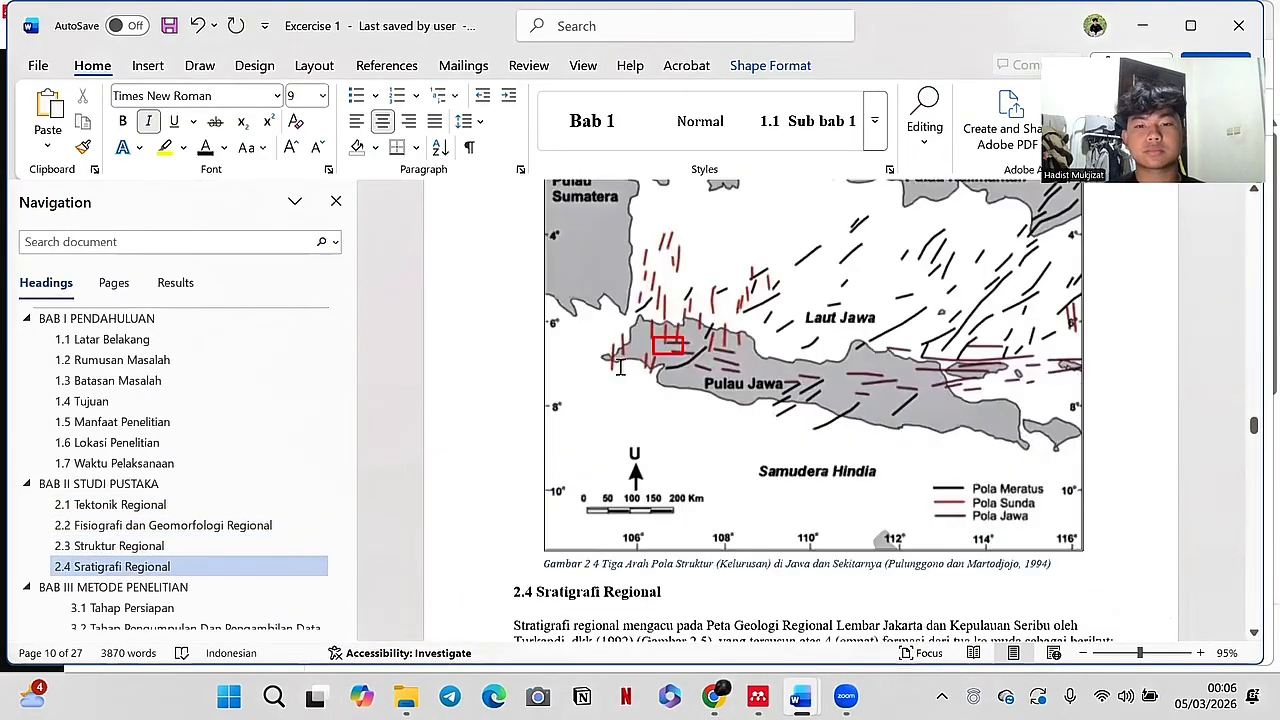
{"action": "scroll", "coordinate": [614, 384], "scroll_direction": "down", "scroll_amount": 15}
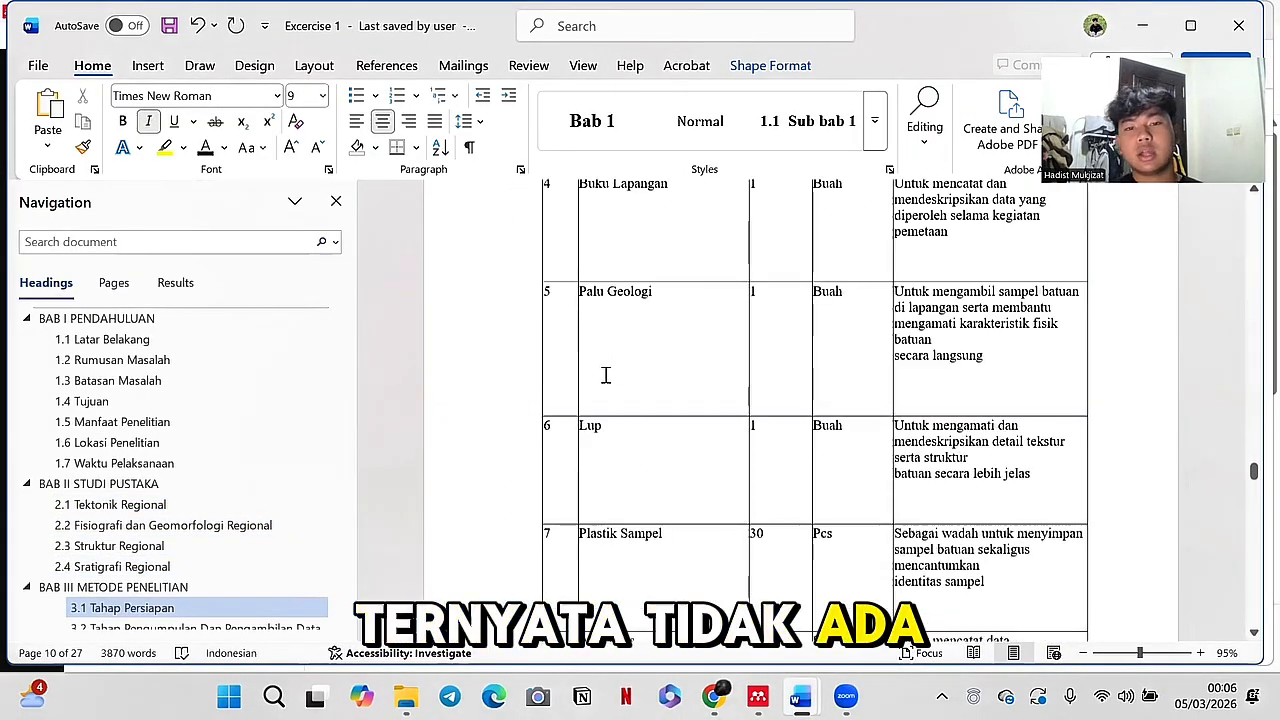
{"action": "scroll", "coordinate": [596, 372], "scroll_direction": "down", "scroll_amount": 15}
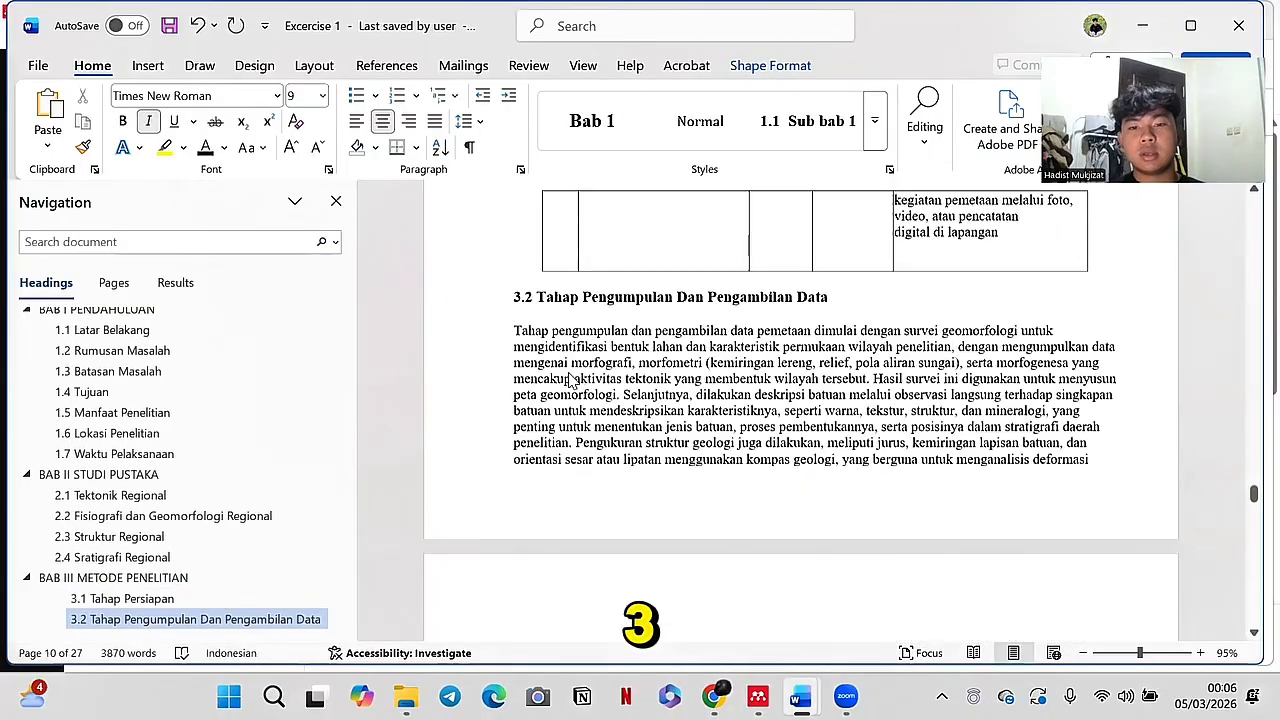
{"action": "right_click", "coordinate": [1066, 335]}
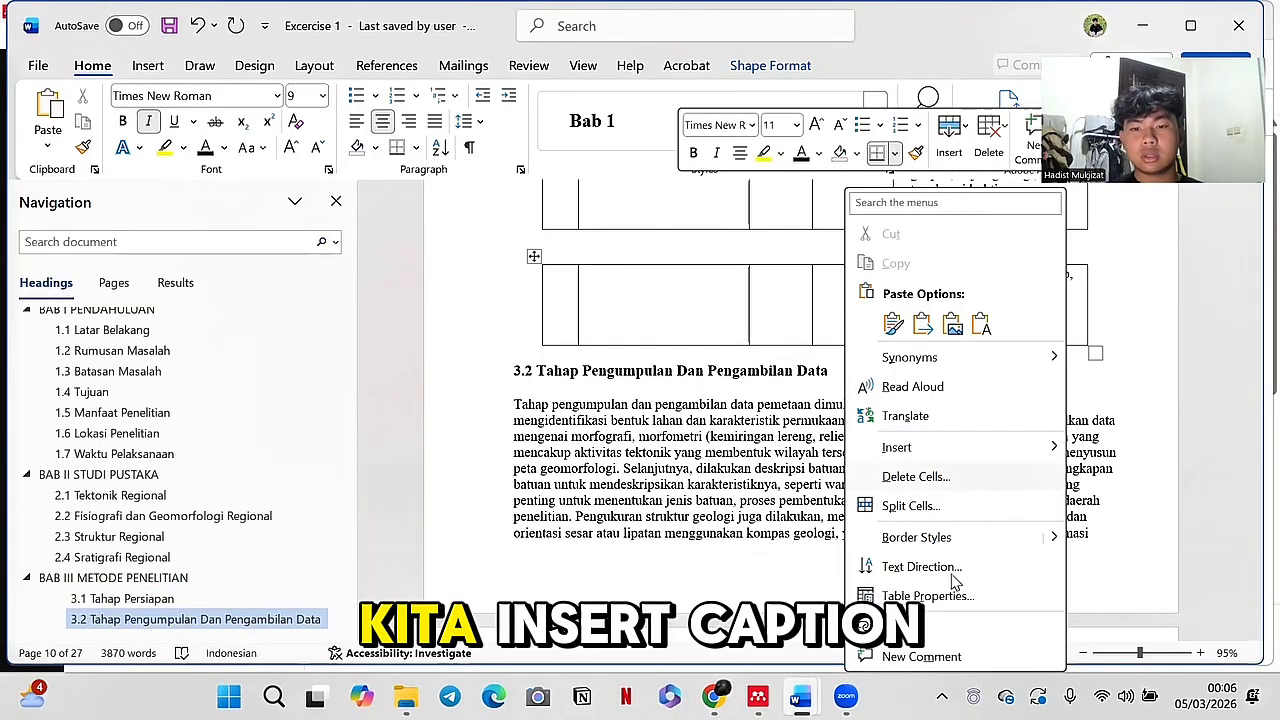
{"action": "left_click", "coordinate": [1103, 347]}
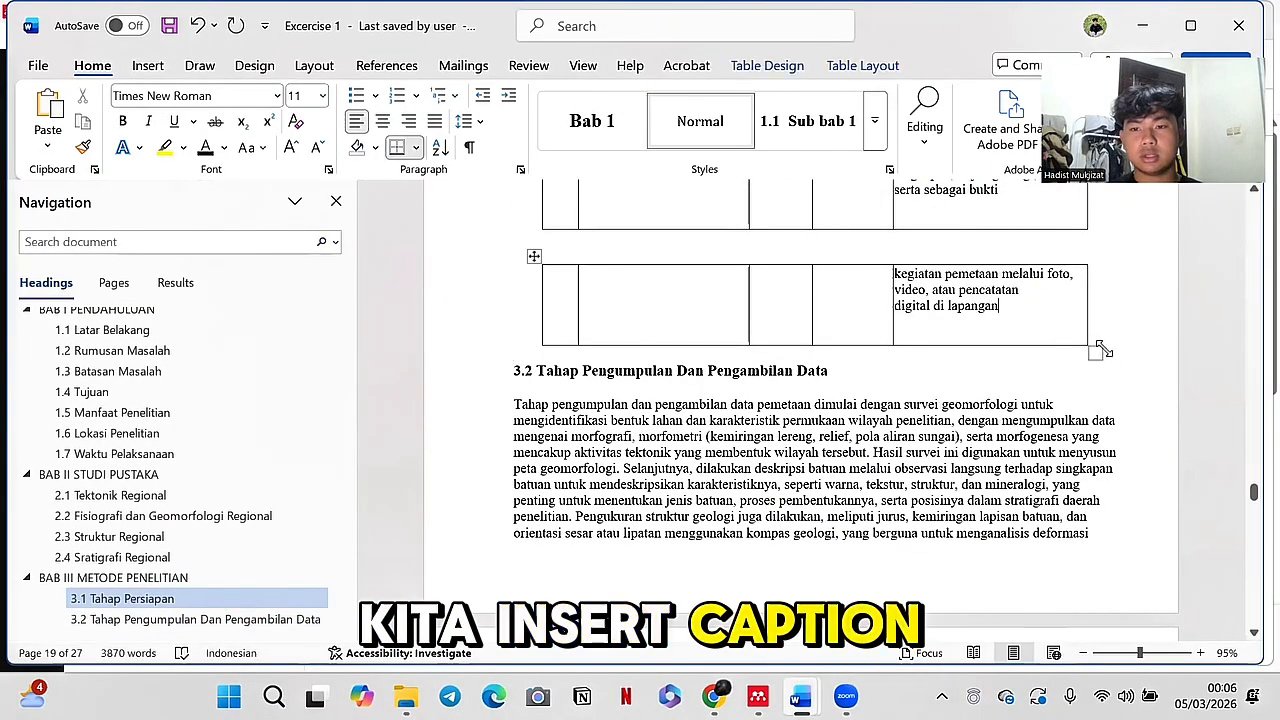
{"action": "right_click", "coordinate": [1100, 348]}
{"action": "left_click", "coordinate": [955, 596]}
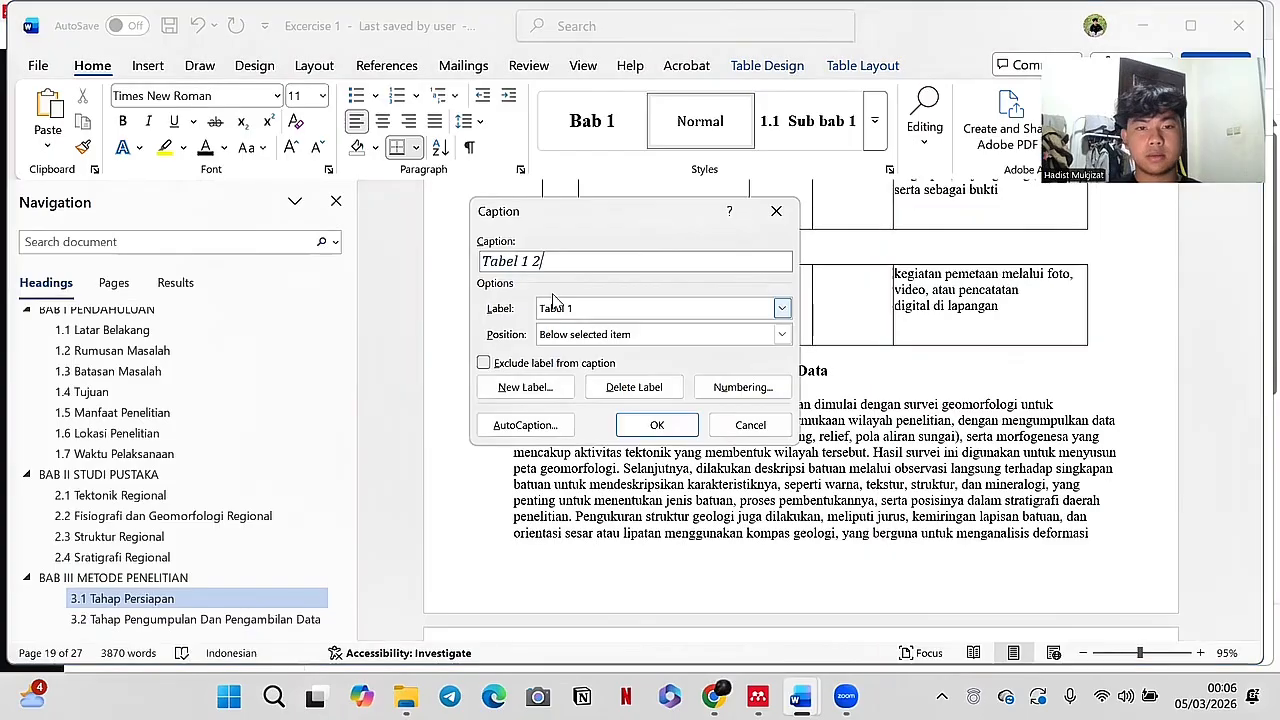
{"action": "left_click", "coordinate": [545, 388]}
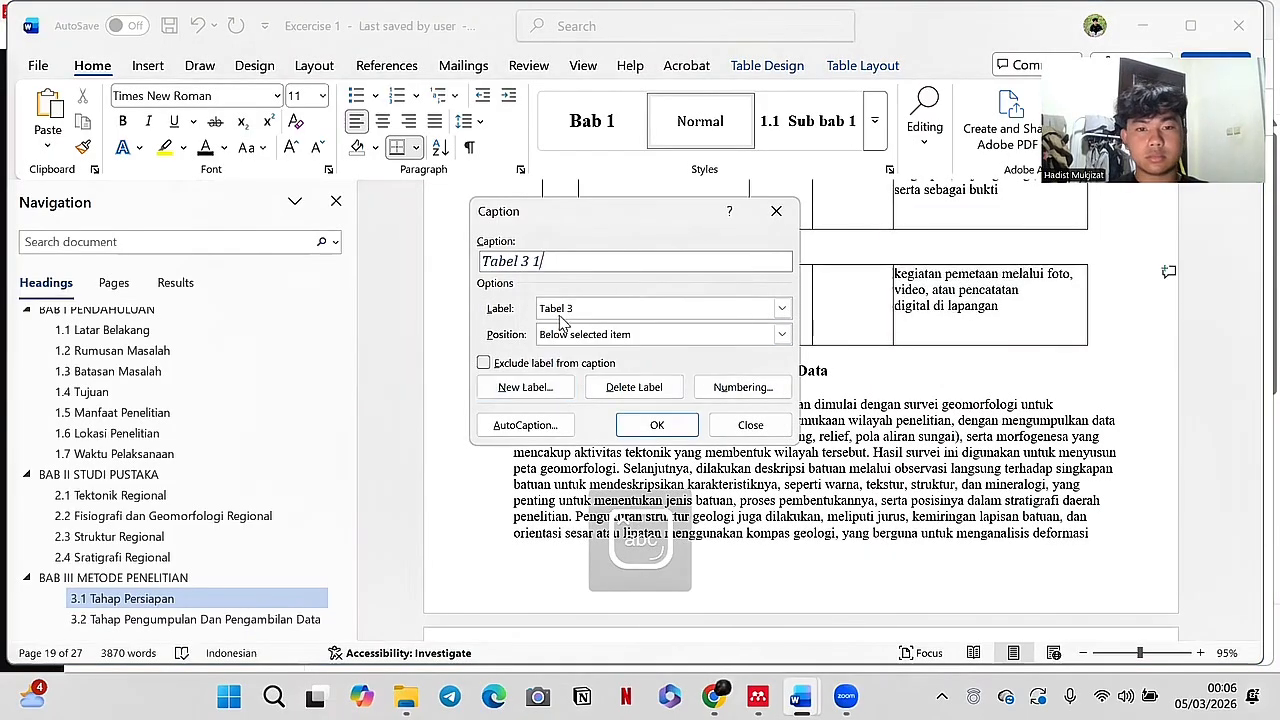
{"action": "left_click", "coordinate": [656, 424]}
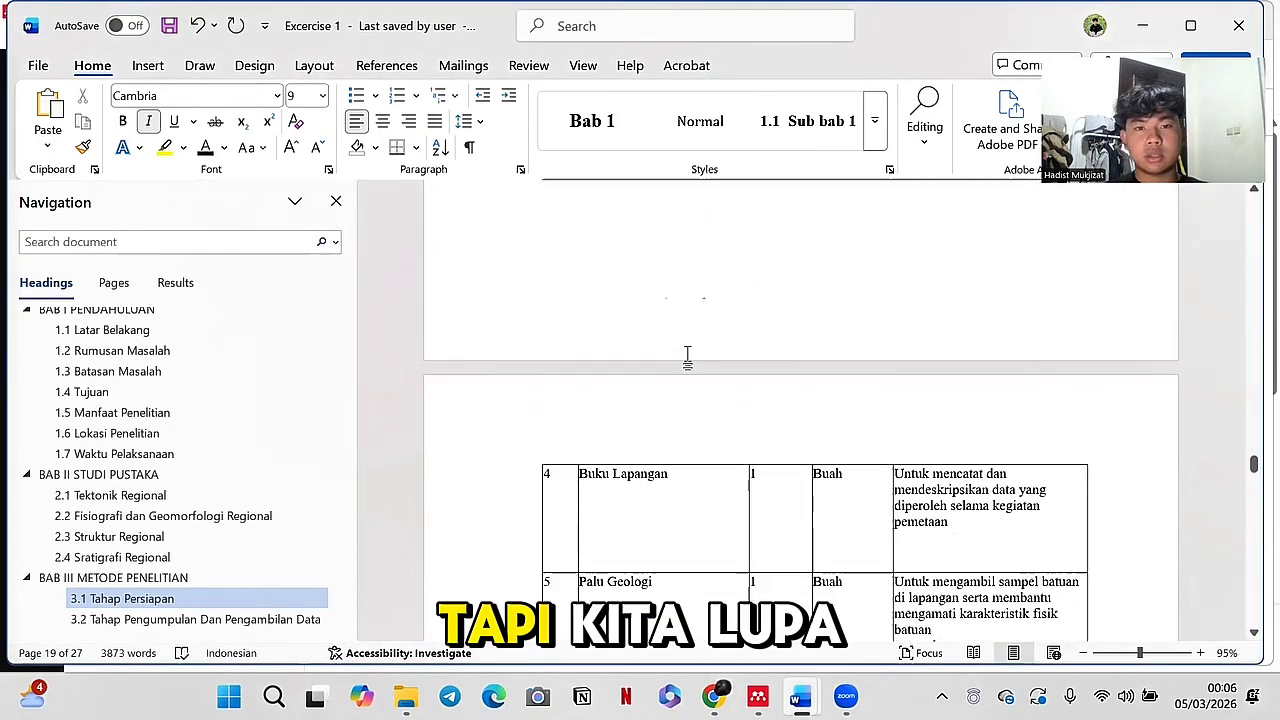
Step: Copy the title Alat Dan Bahan Yang Diperlukan from the old caption into the new equipment table caption and center it
{"action": "scroll", "coordinate": [689, 367], "scroll_direction": "up", "scroll_amount": 3}
{"action": "scroll", "coordinate": [587, 510], "scroll_direction": "down", "scroll_amount": 15}
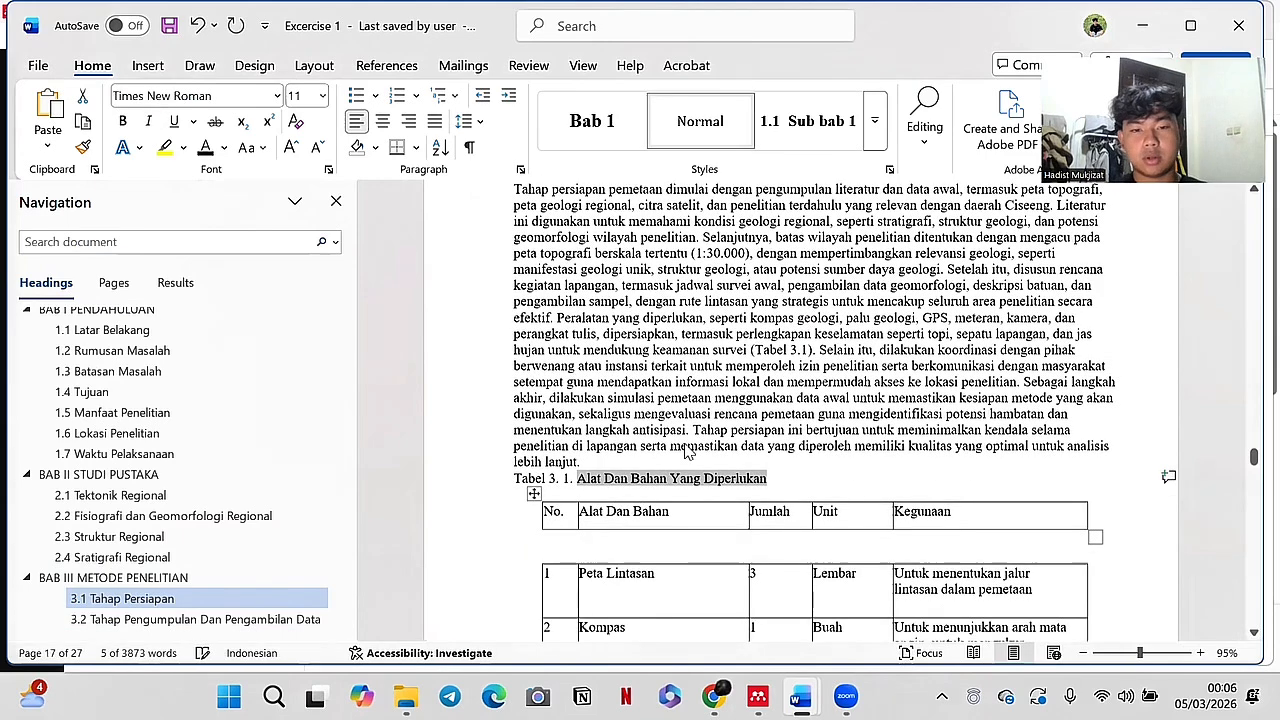
{"action": "scroll", "coordinate": [659, 420], "scroll_direction": "down", "scroll_amount": 5}
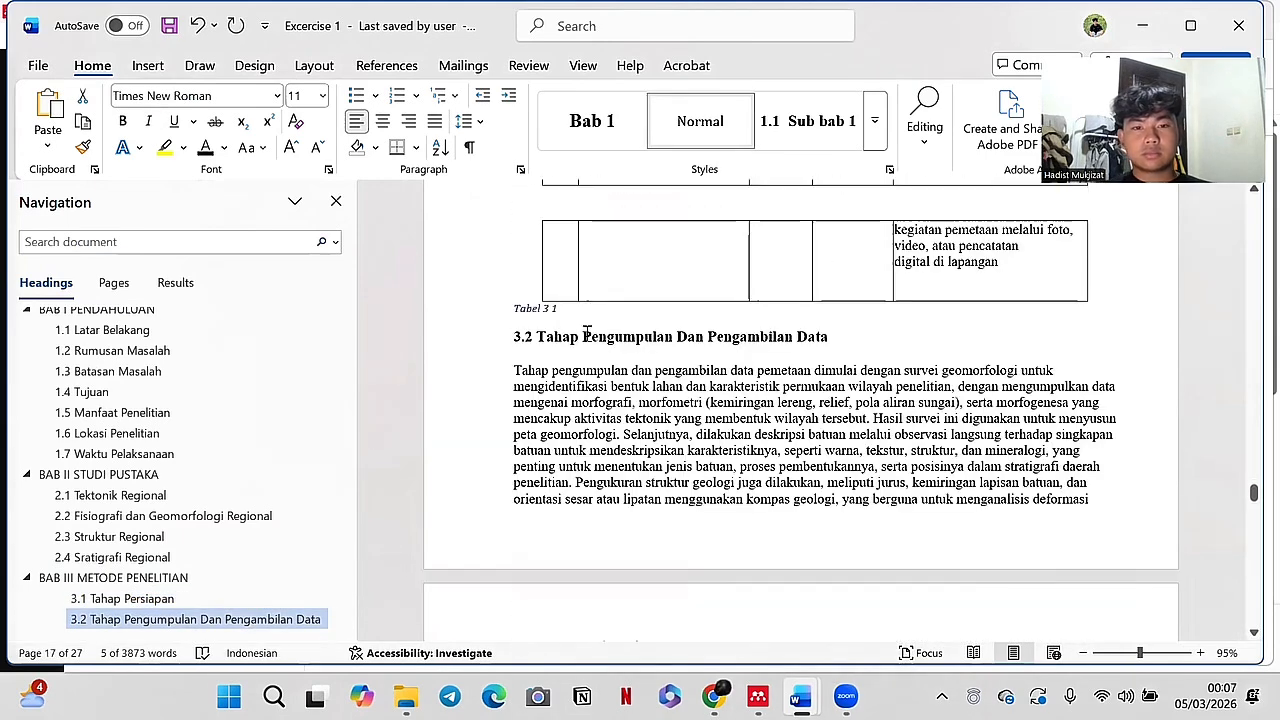
{"action": "left_click", "coordinate": [592, 316]}
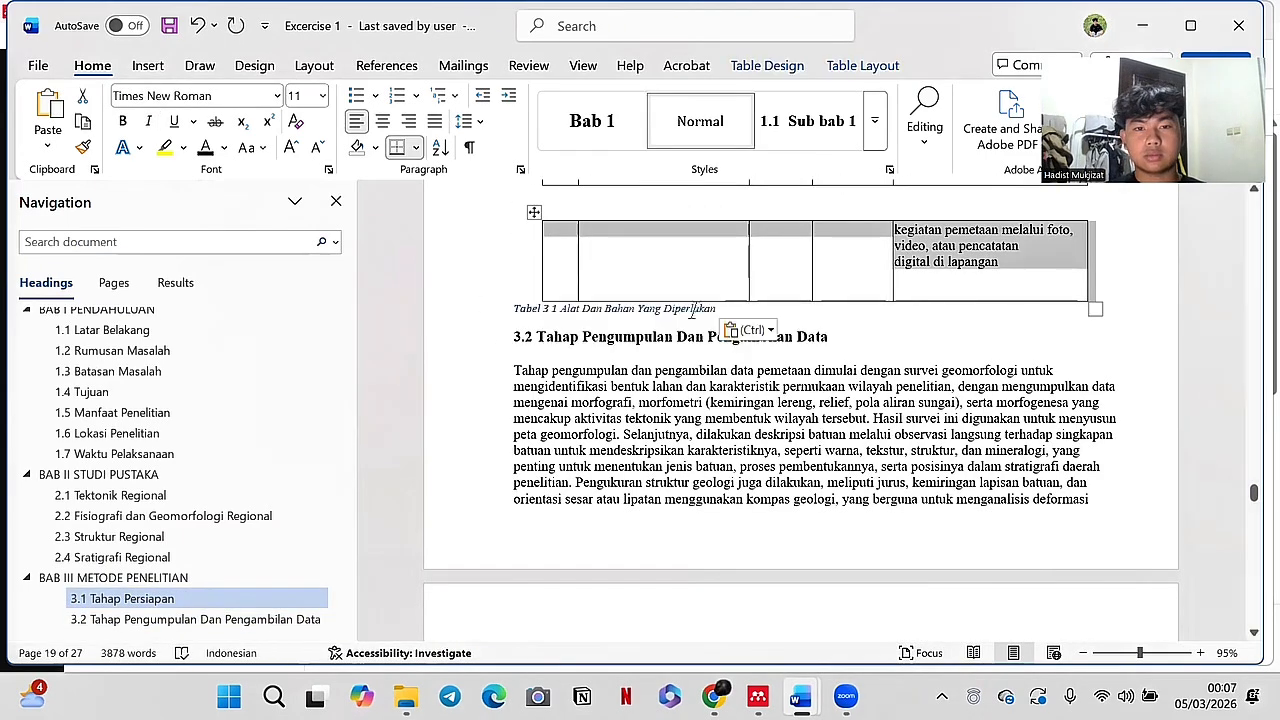
{"action": "left_click", "coordinate": [489, 306]}
{"action": "key", "text": "ctrl+e"}
{"action": "left_click", "coordinate": [897, 402]}
Step: Delete the old manually numbered caption line above the equipment table in section 3.1
{"action": "scroll", "coordinate": [897, 402], "scroll_direction": "down", "scroll_amount": 5}
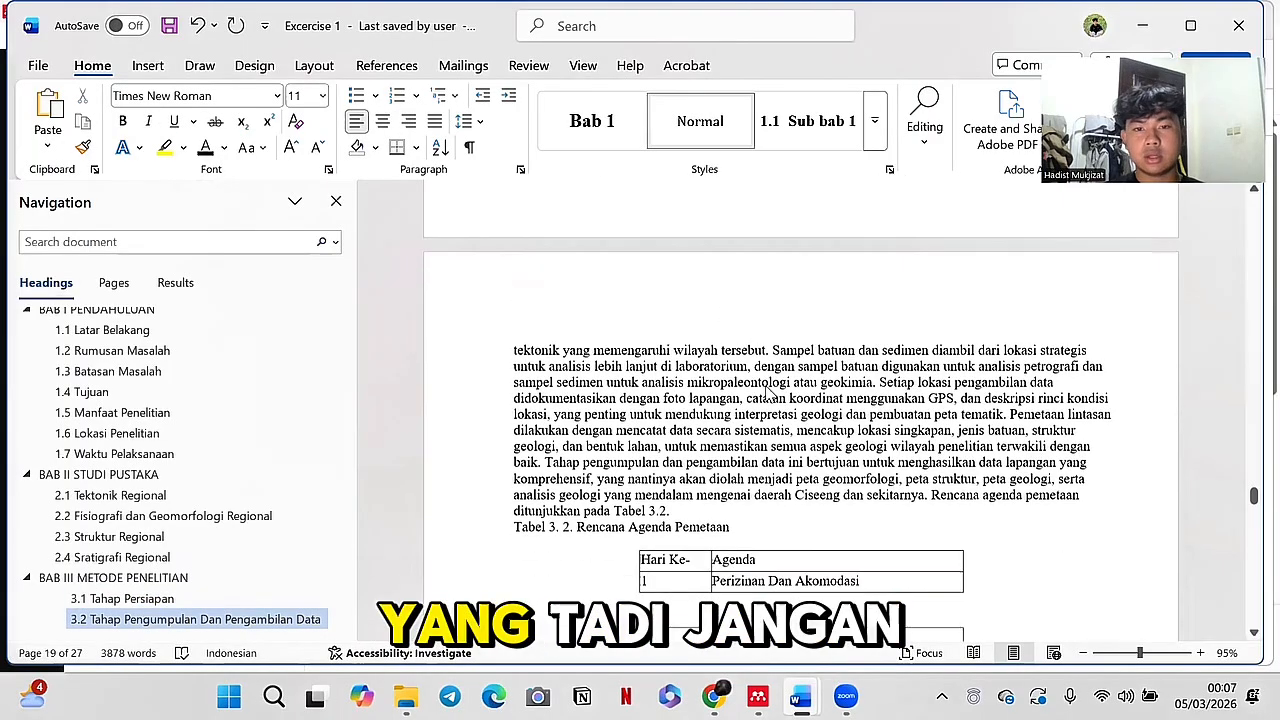
{"action": "scroll", "coordinate": [800, 380], "scroll_direction": "up", "scroll_amount": 15}
{"action": "scroll", "coordinate": [690, 340], "scroll_direction": "up", "scroll_amount": 15}
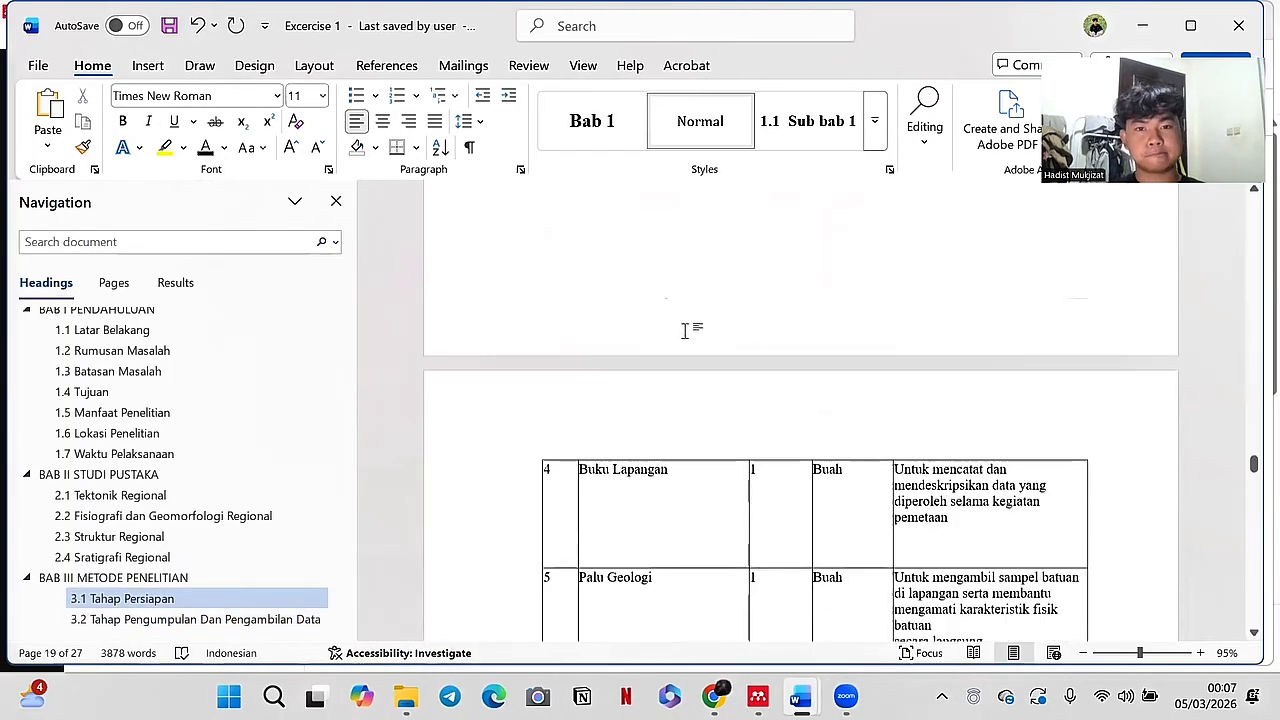
{"action": "left_click_drag", "start_coordinate": [767, 501], "coordinate": [586, 495]}
{"action": "key", "text": "BackSpace"}
{"action": "key", "text": "BackSpace"}
{"action": "key", "text": "BackSpace"}
{"action": "key", "text": "BackSpace"}
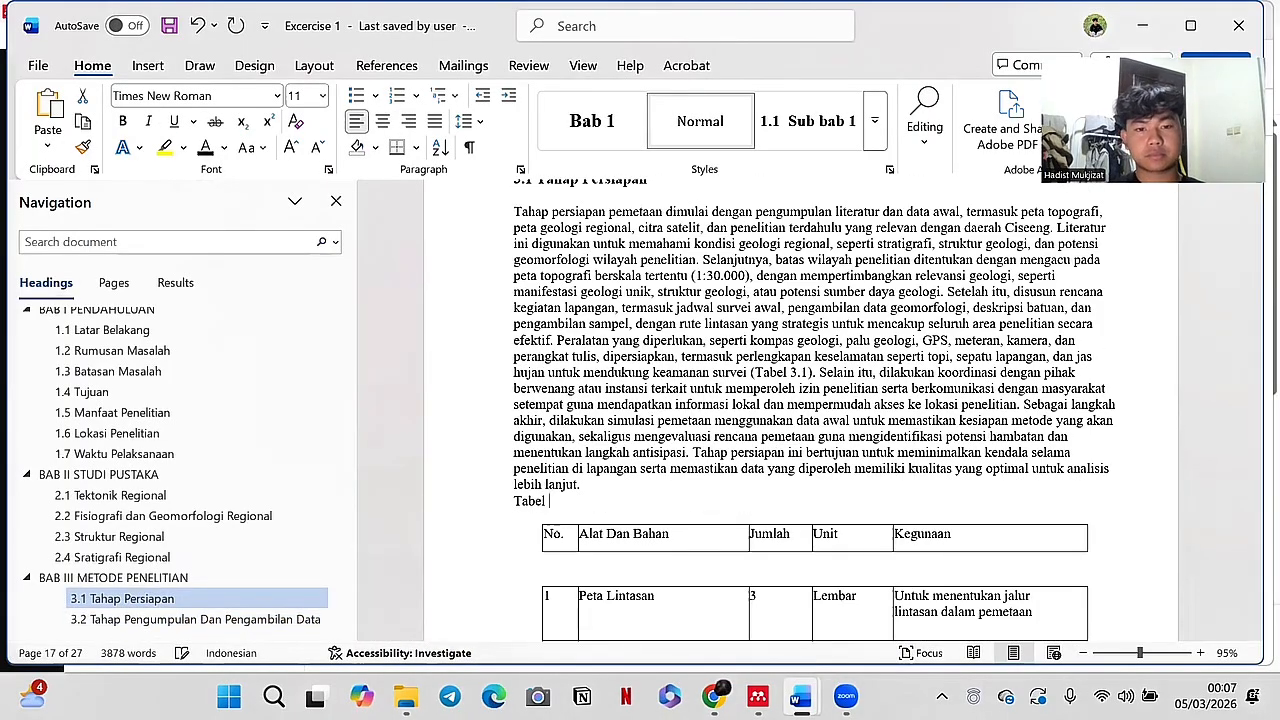
Step: Remove the old manual caption Rencana Agenda Pemetaan from above the agenda table in section 3.2
{"action": "scroll", "coordinate": [733, 452], "scroll_direction": "down", "scroll_amount": 20}
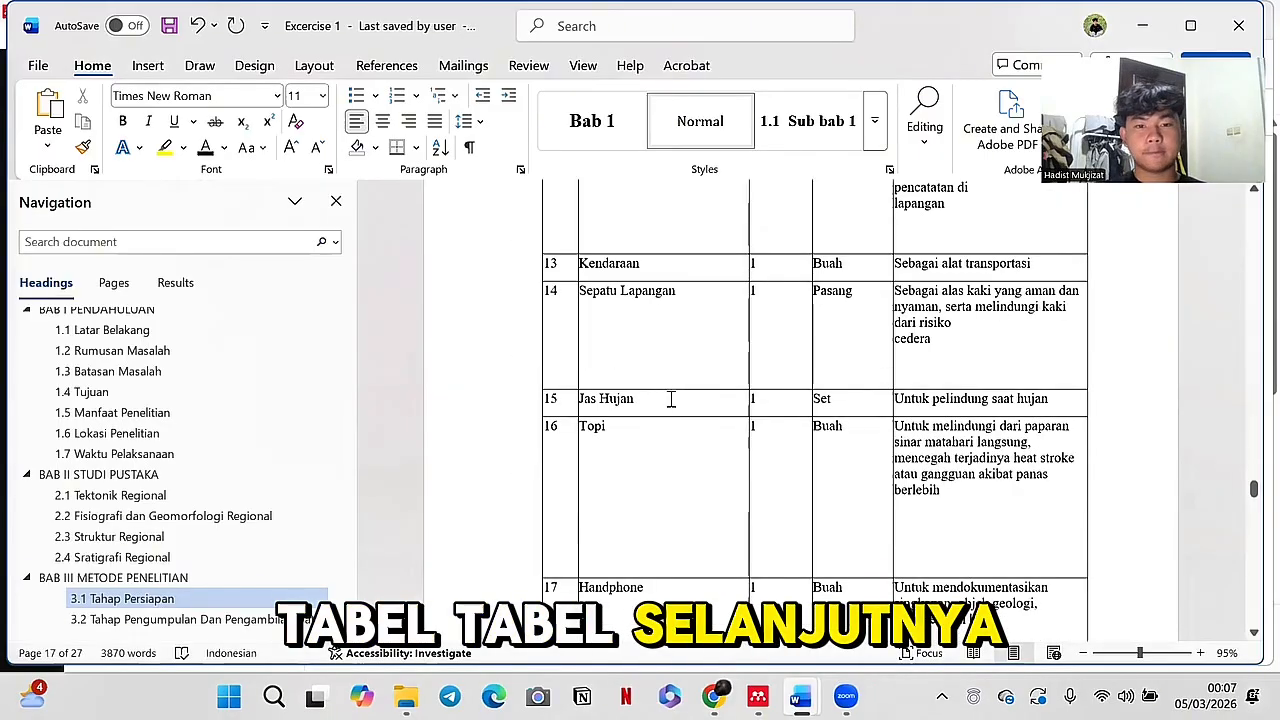
{"action": "scroll", "coordinate": [779, 457], "scroll_direction": "up", "scroll_amount": 10}
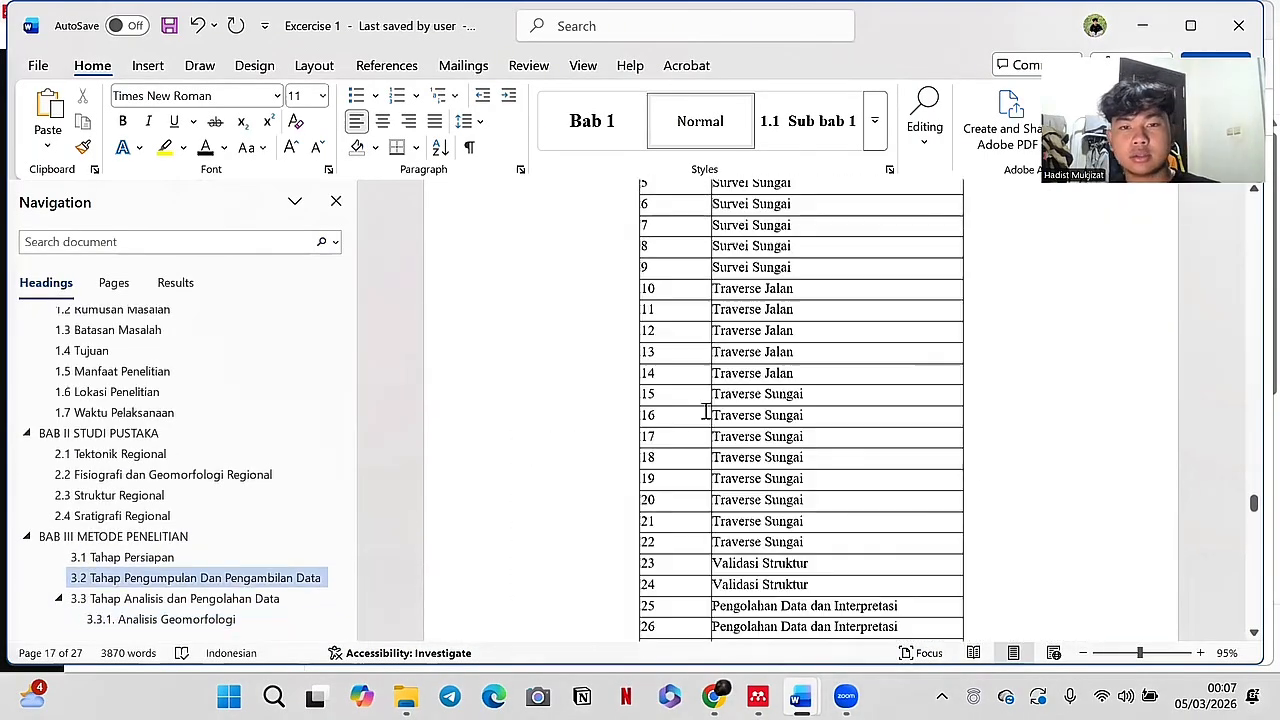
{"action": "left_click_drag", "start_coordinate": [730, 462], "coordinate": [575, 464]}
{"action": "key", "text": "BackSpace"}
{"action": "key", "text": "BackSpace"}
{"action": "key", "text": "BackSpace"}
{"action": "key", "text": "BackSpace"}
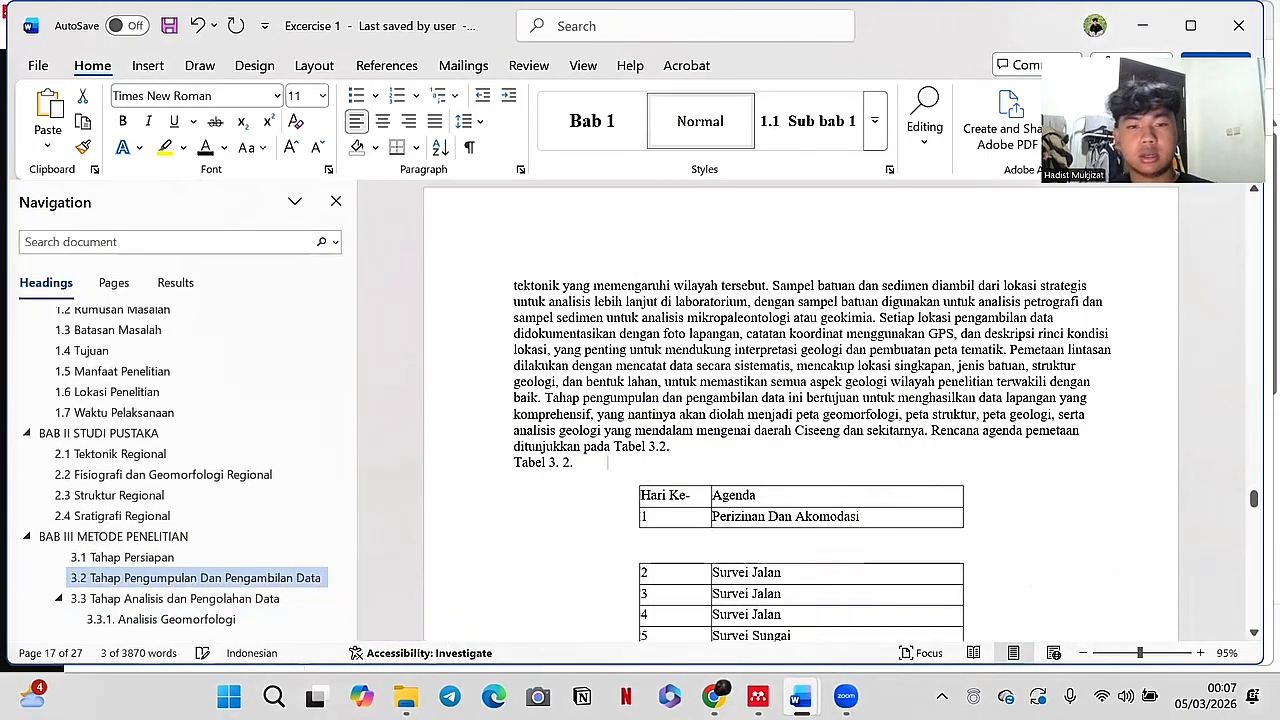
{"action": "key", "text": "Return"}
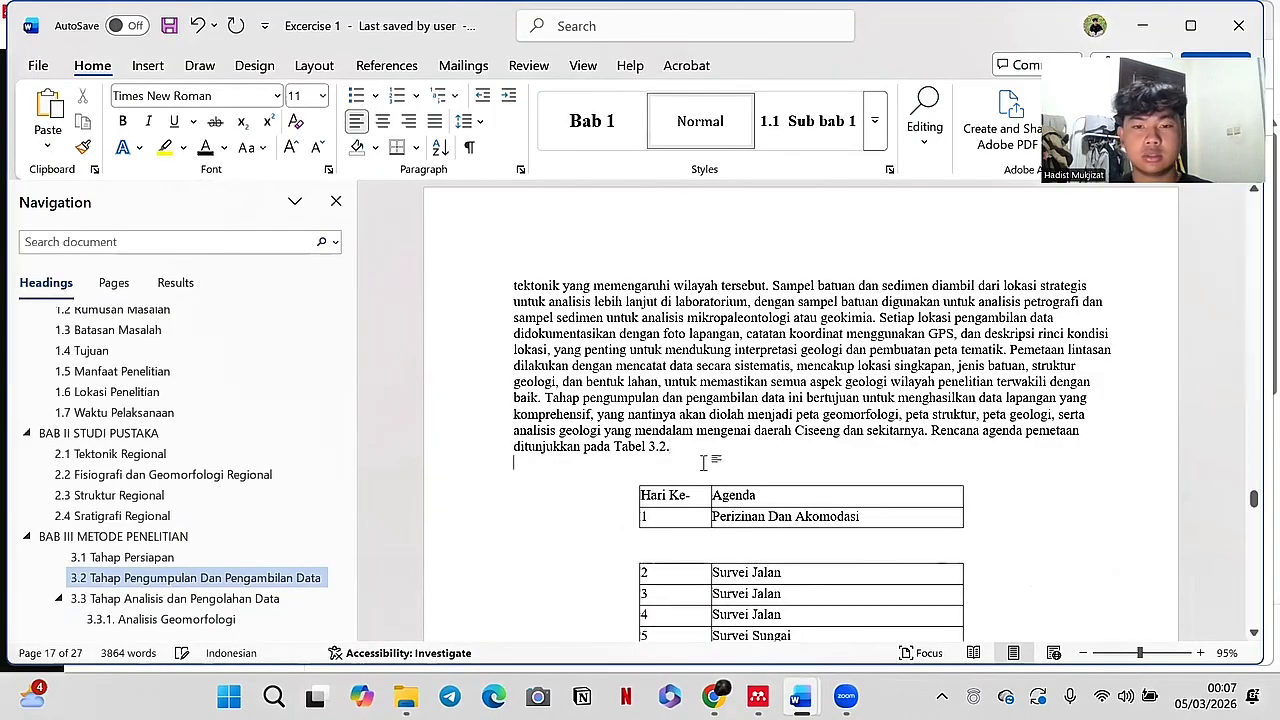
Step: Insert a caption with the label Tabel 3 below the end of the agenda table in section 3.2 and center it
{"action": "scroll", "coordinate": [746, 449], "scroll_direction": "down", "scroll_amount": 11}
{"action": "scroll", "coordinate": [938, 398], "scroll_direction": "up", "scroll_amount": 8}
{"action": "scroll", "coordinate": [941, 408], "scroll_direction": "down", "scroll_amount": 8}
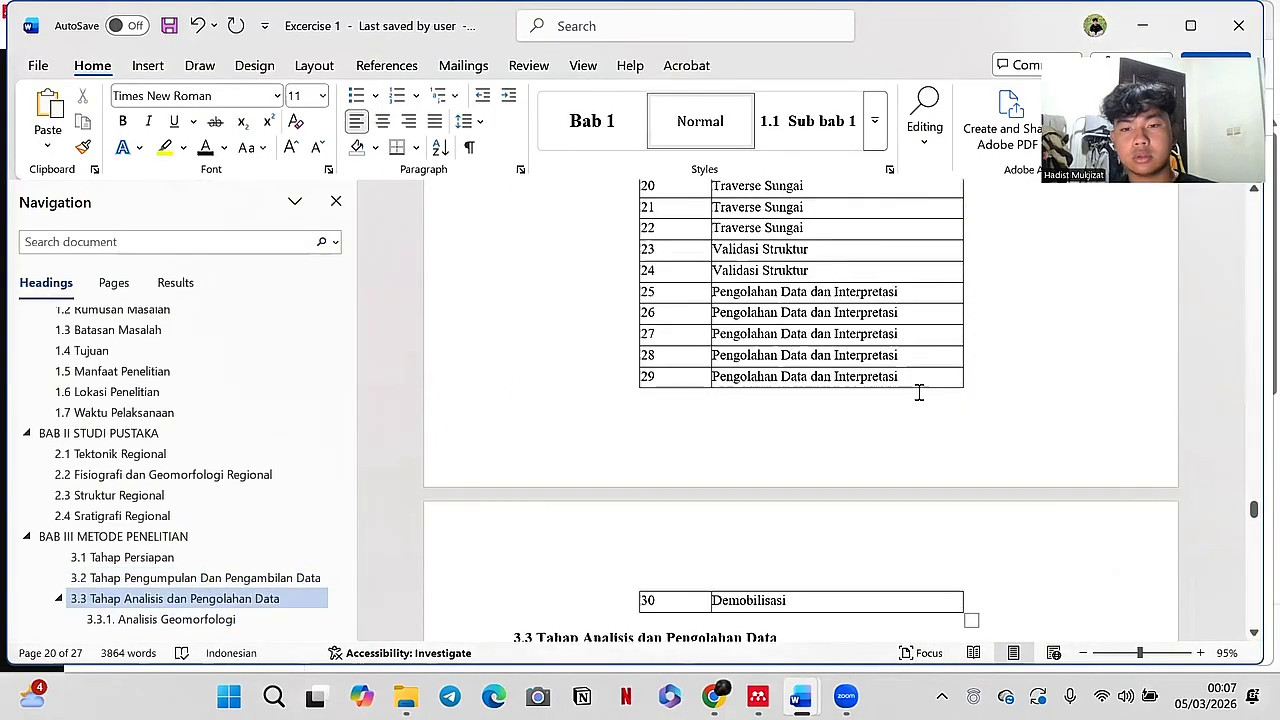
{"action": "right_click", "coordinate": [978, 474]}
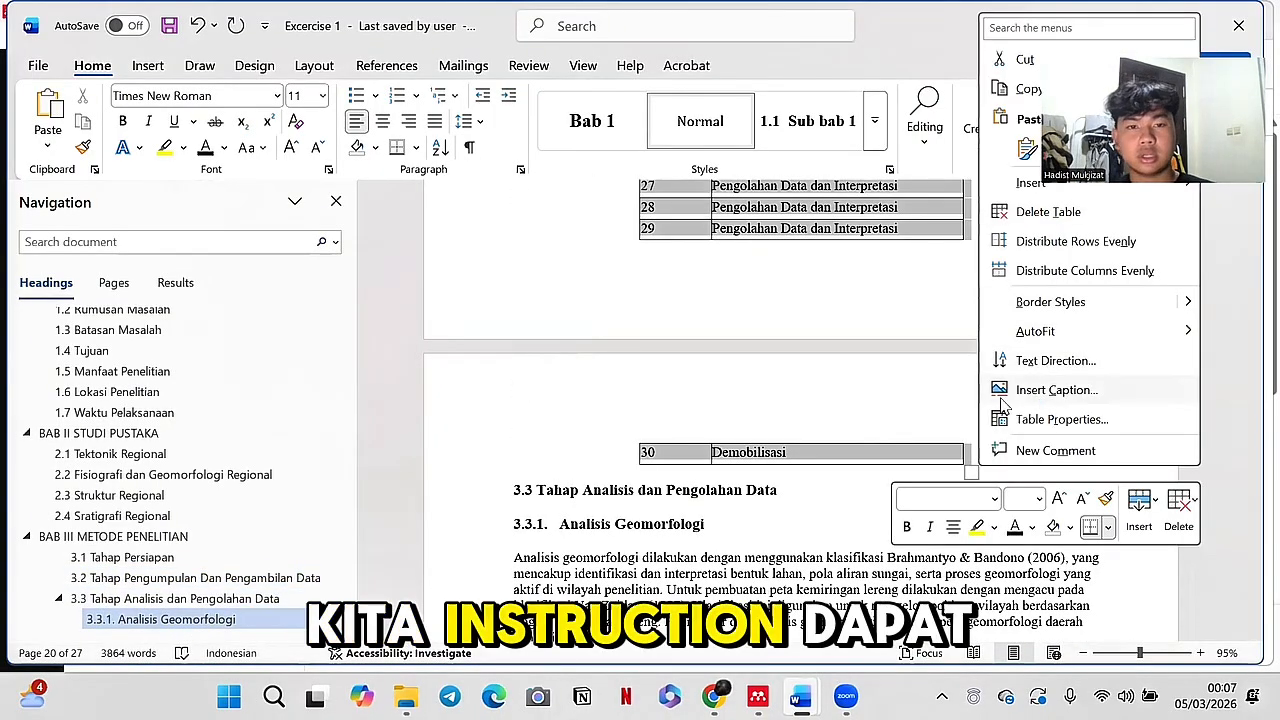
{"action": "left_click", "coordinate": [1045, 390]}
{"action": "left_click", "coordinate": [660, 423]}
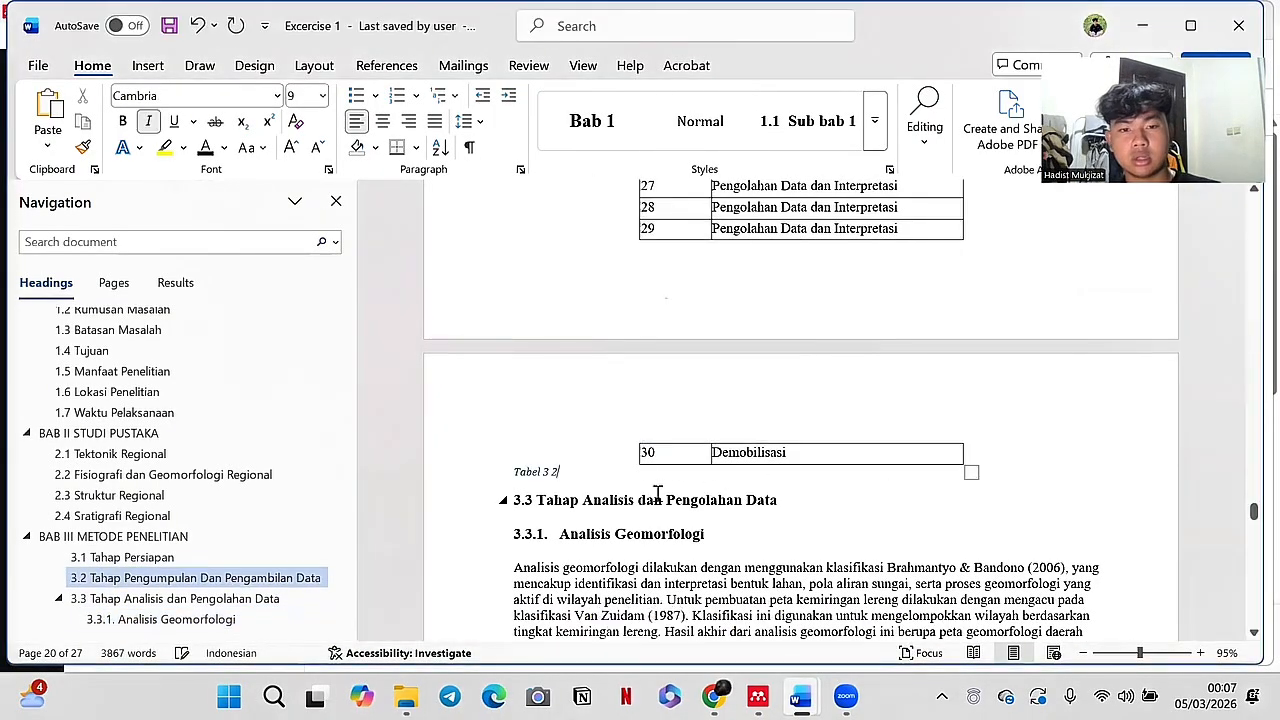
{"action": "left_click", "coordinate": [384, 121]}
Step: Insert an automatic table of figures for the Gambar 1 captions on a new line below the DAFTAR GAMBAR heading
{"action": "scroll", "coordinate": [723, 437], "scroll_direction": "down", "scroll_amount": 15}
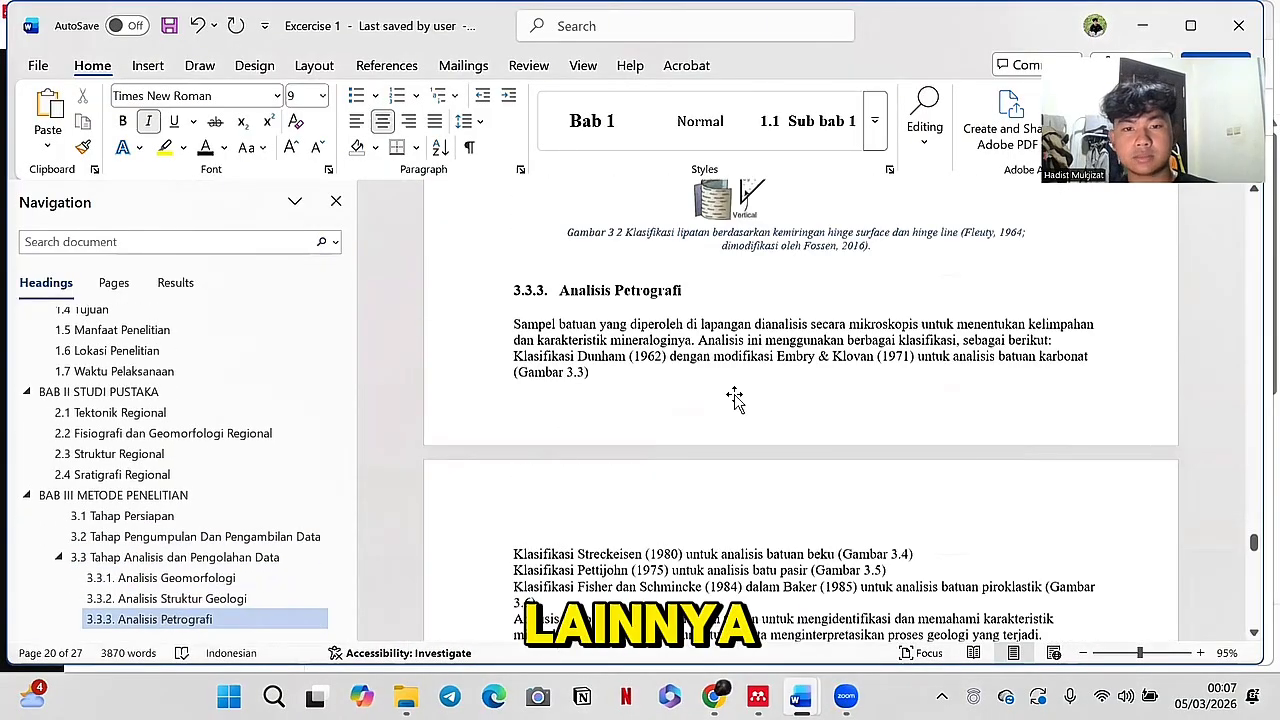
{"action": "scroll", "coordinate": [735, 398], "scroll_direction": "down", "scroll_amount": 15}
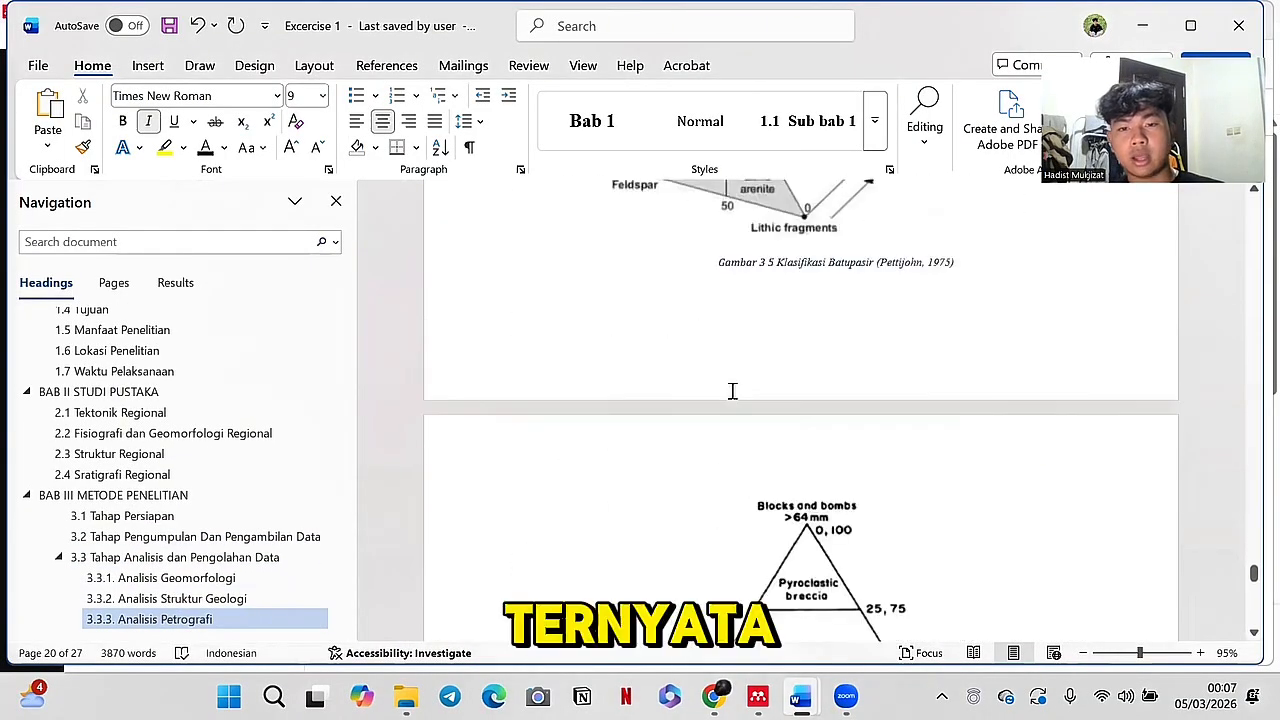
{"action": "scroll", "coordinate": [732, 390], "scroll_direction": "down", "scroll_amount": 15}
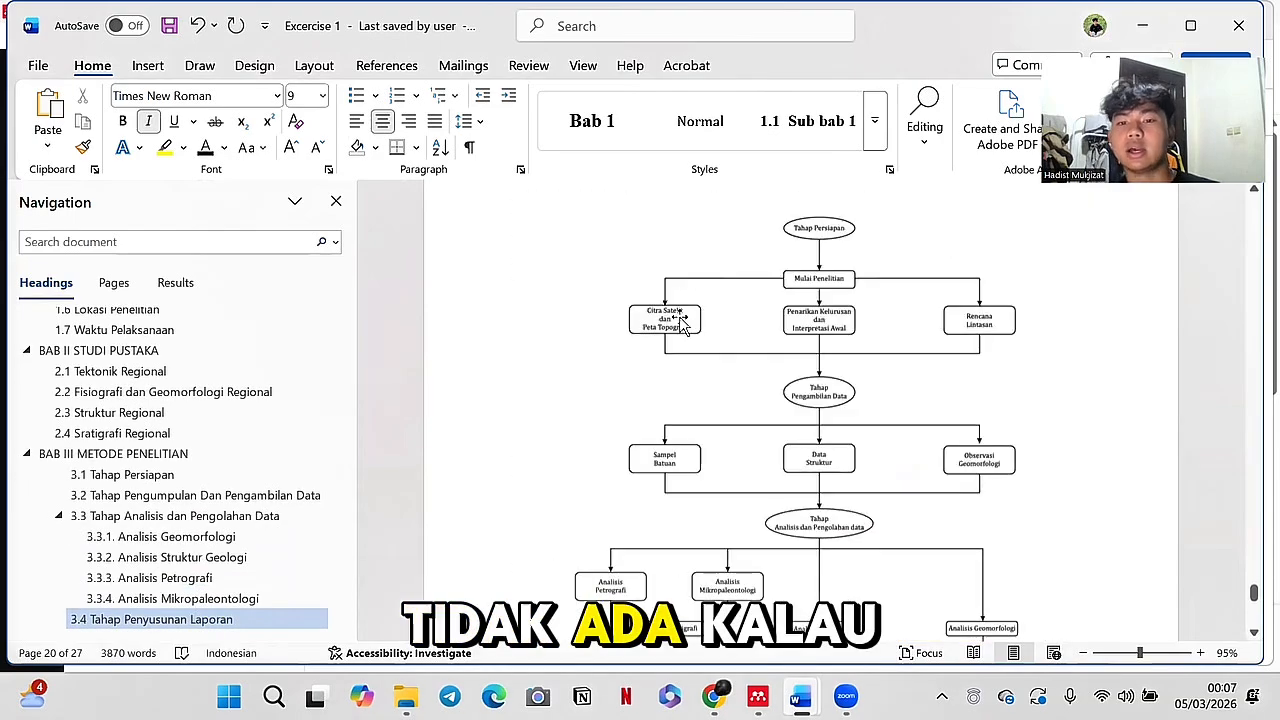
{"action": "scroll", "coordinate": [680, 325], "scroll_direction": "down", "scroll_amount": 5}
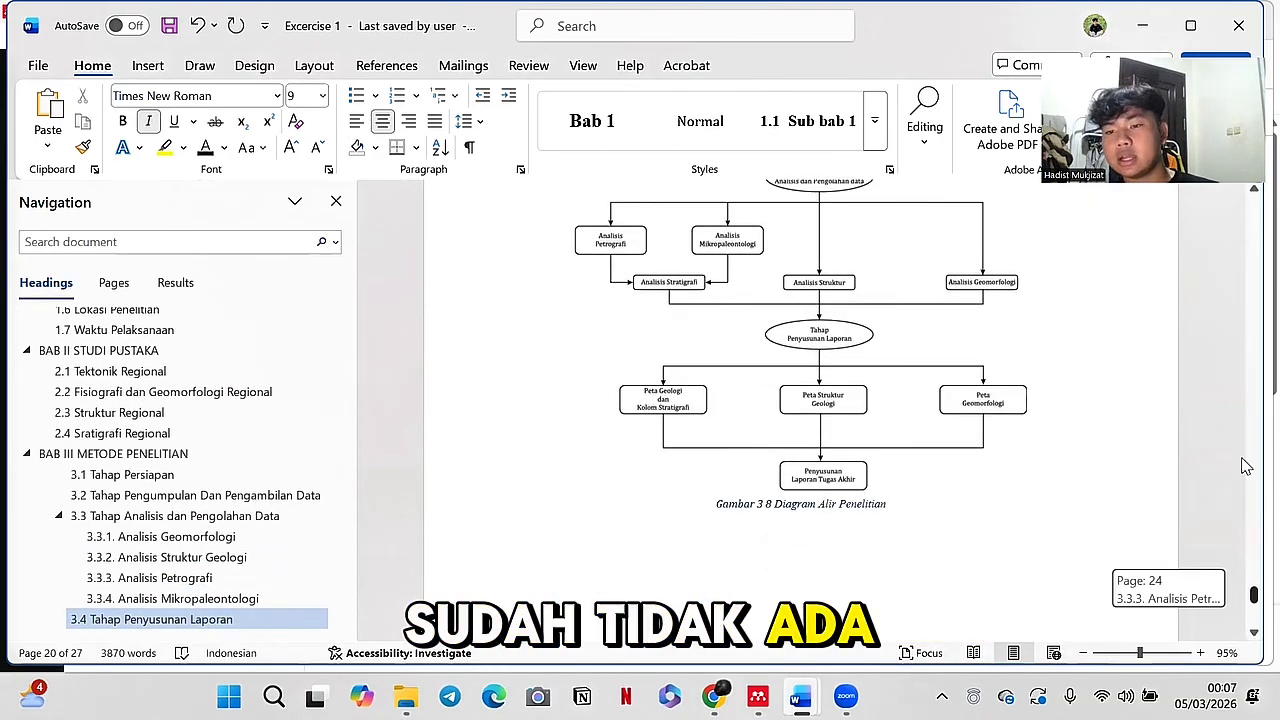
{"action": "left_click_drag", "start_coordinate": [1245, 466], "coordinate": [1253, 250]}
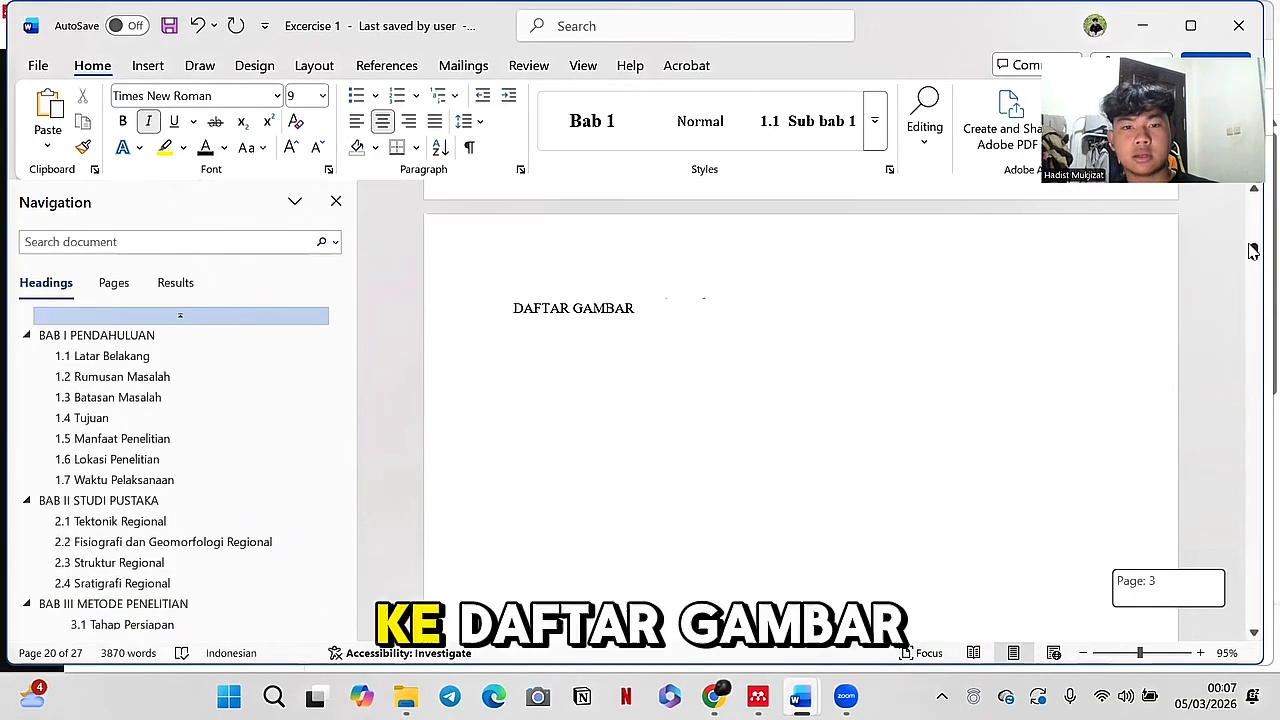
{"action": "key", "text": "Return"}
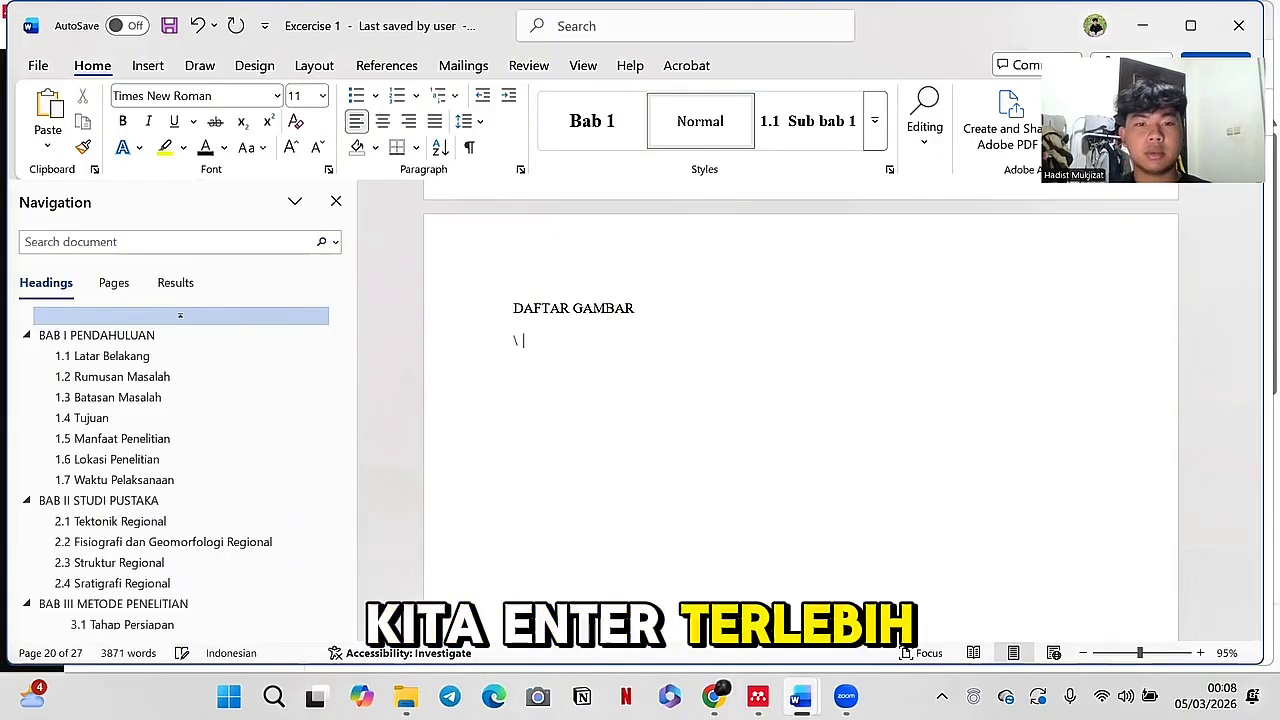
{"action": "key", "text": "BackSpace"}
{"action": "key", "text": "BackSpace"}
{"action": "left_click", "coordinate": [375, 66]}
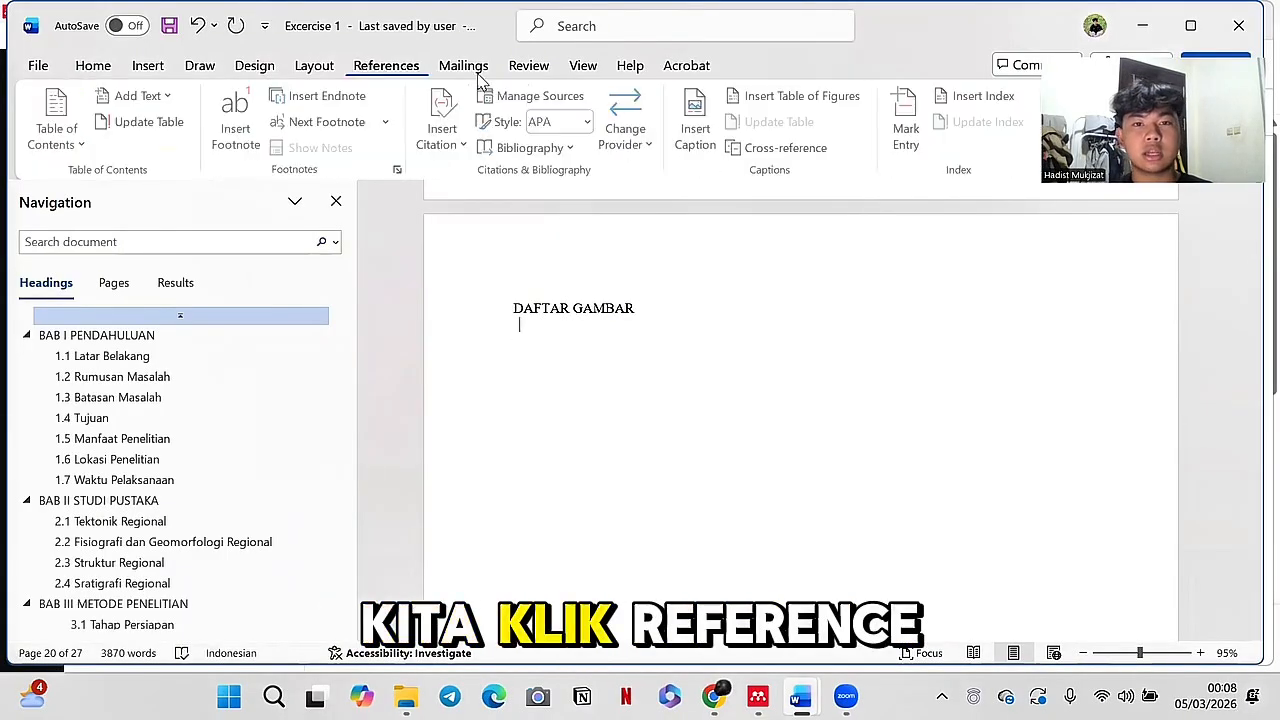
{"action": "left_click", "coordinate": [765, 96]}
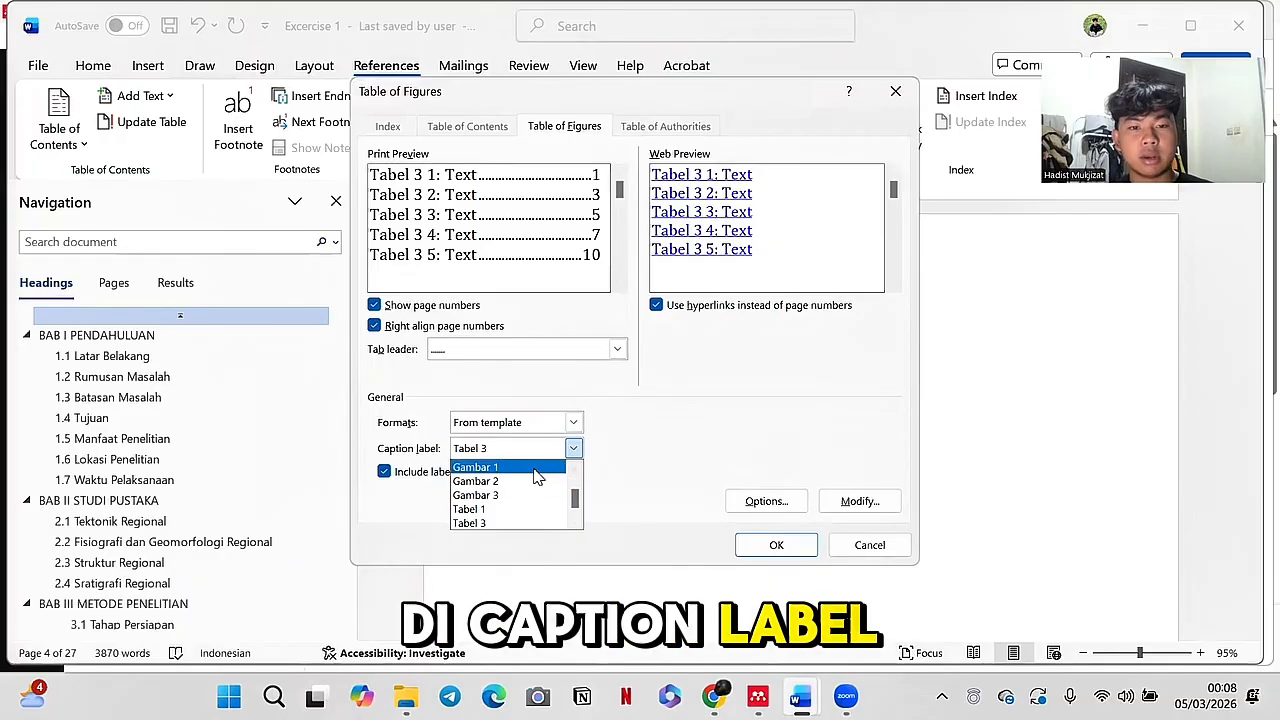
{"action": "left_click", "coordinate": [534, 468]}
{"action": "left_click", "coordinate": [768, 546]}
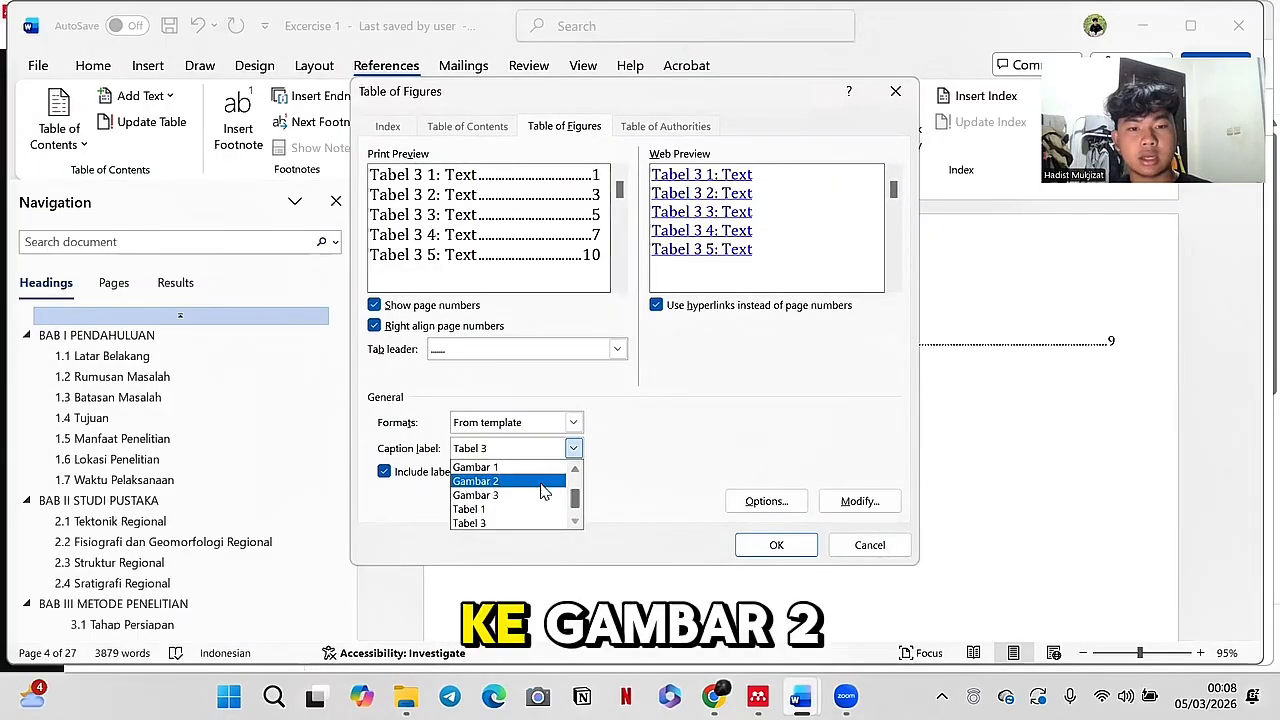
Step: Add tables of figures for the Gambar 2 and Gambar 3 caption labels below the Gambar 1 list
{"action": "left_click", "coordinate": [541, 484]}
{"action": "key", "text": "Return"}
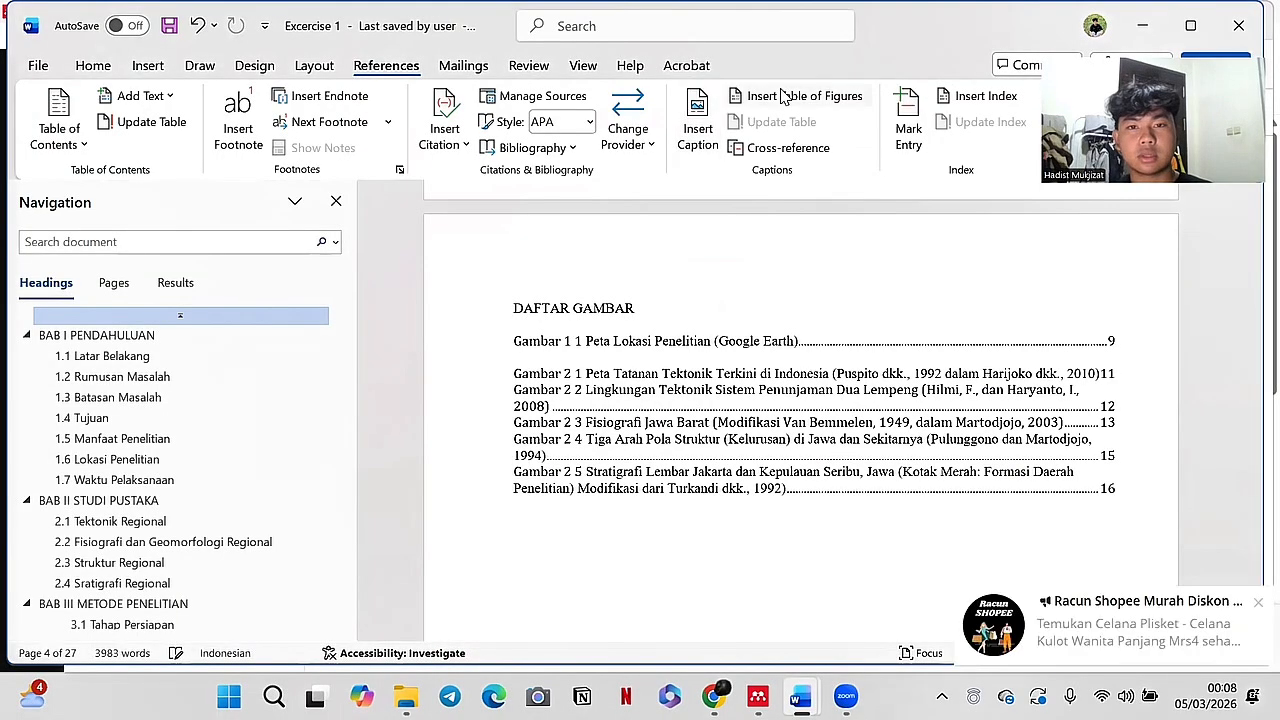
{"action": "left_click", "coordinate": [556, 497]}
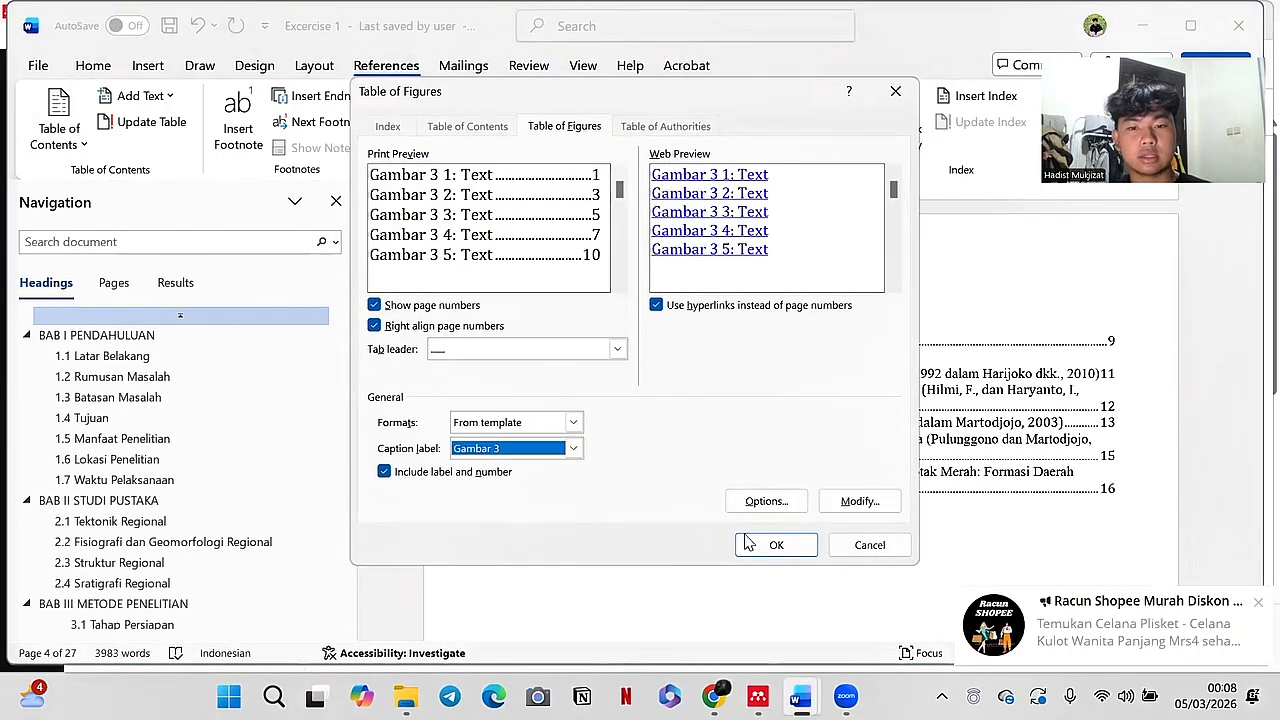
{"action": "left_click", "coordinate": [770, 544]}
Step: Insert a table of figures for the Tabel 1 caption label on a new line below the DAFTAR TABEL heading
{"action": "scroll", "coordinate": [631, 427], "scroll_direction": "down", "scroll_amount": 5}
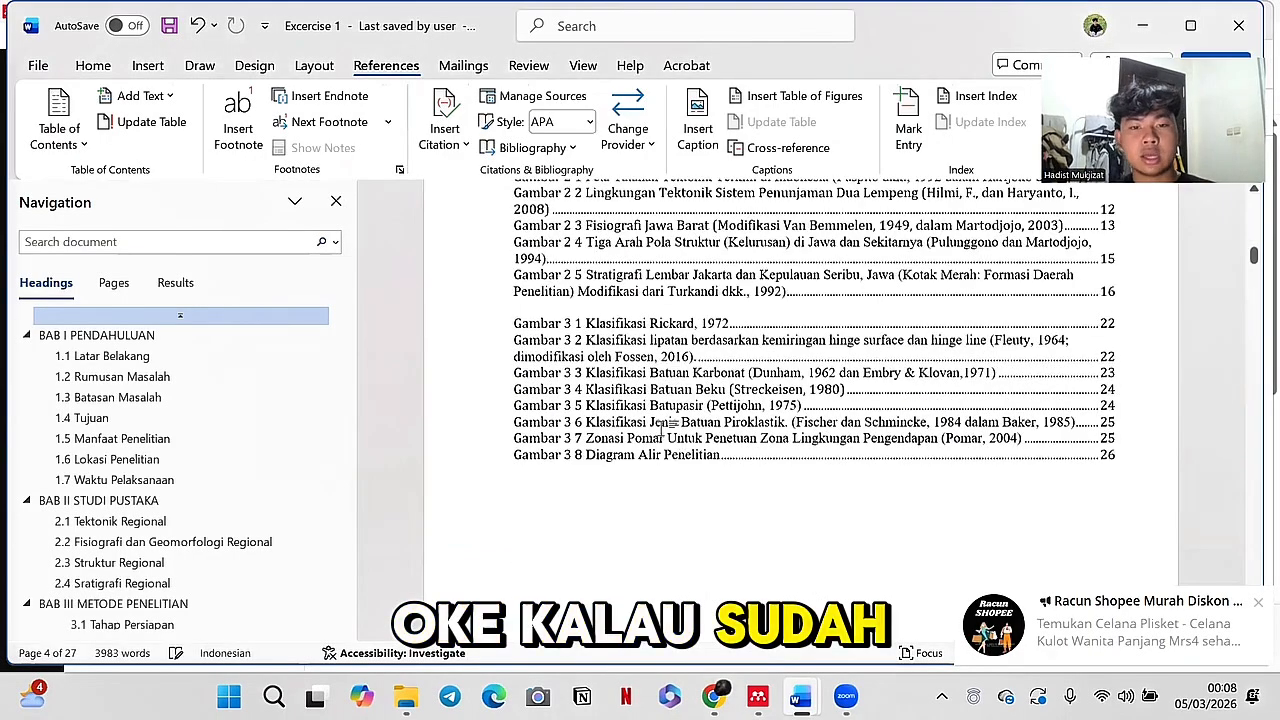
{"action": "scroll", "coordinate": [631, 427], "scroll_direction": "down", "scroll_amount": 3}
{"action": "left_click", "coordinate": [651, 358]}
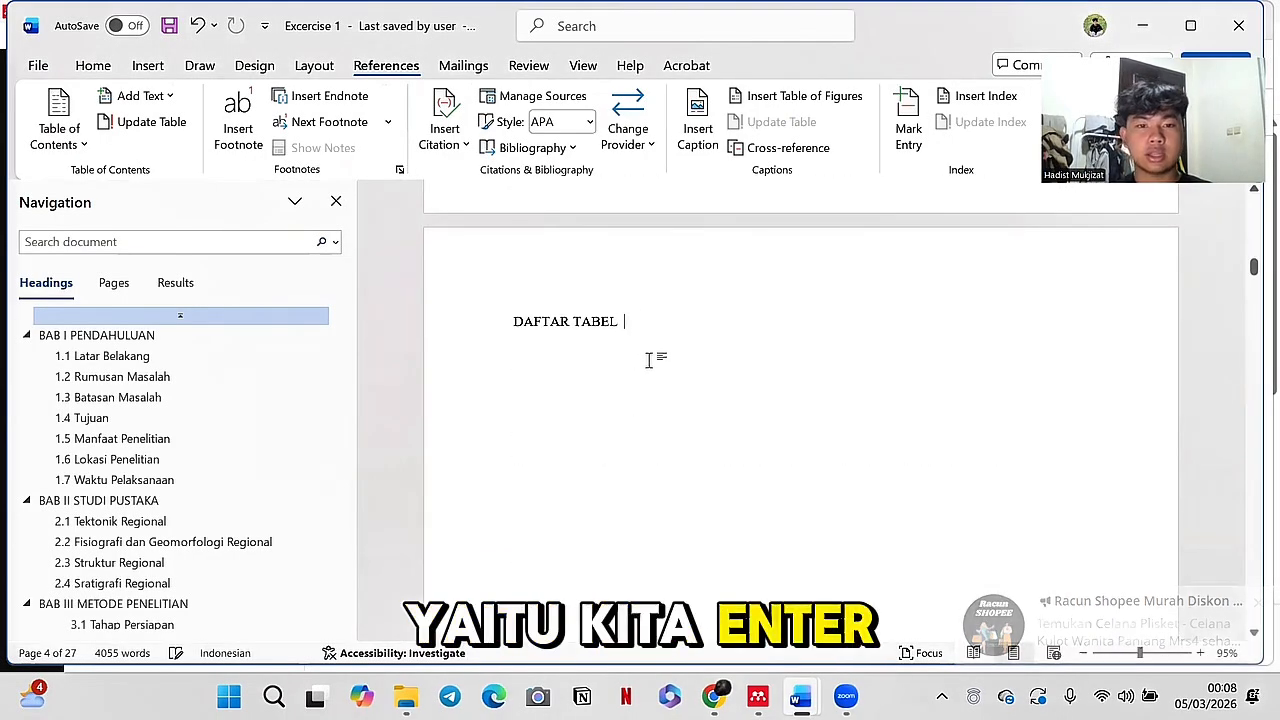
{"action": "key", "text": "Return"}
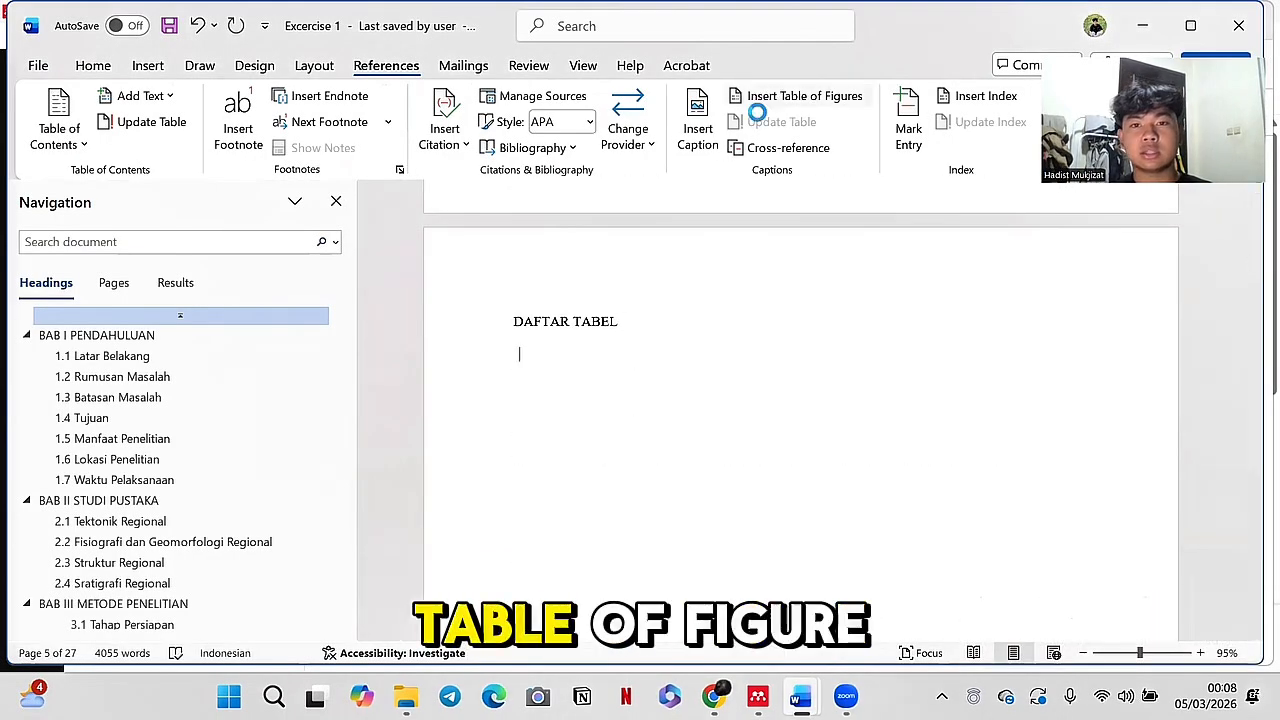
{"action": "left_click", "coordinate": [566, 451]}
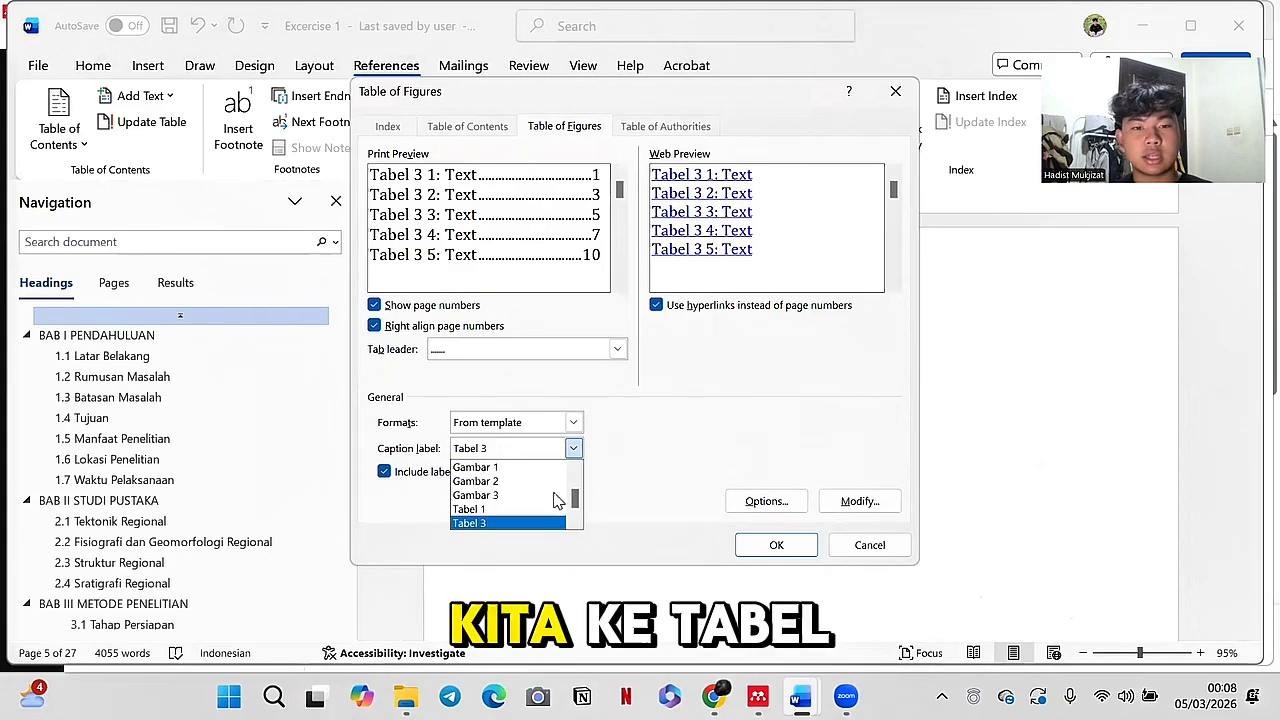
{"action": "left_click", "coordinate": [541, 510]}
{"action": "key", "text": "Return"}
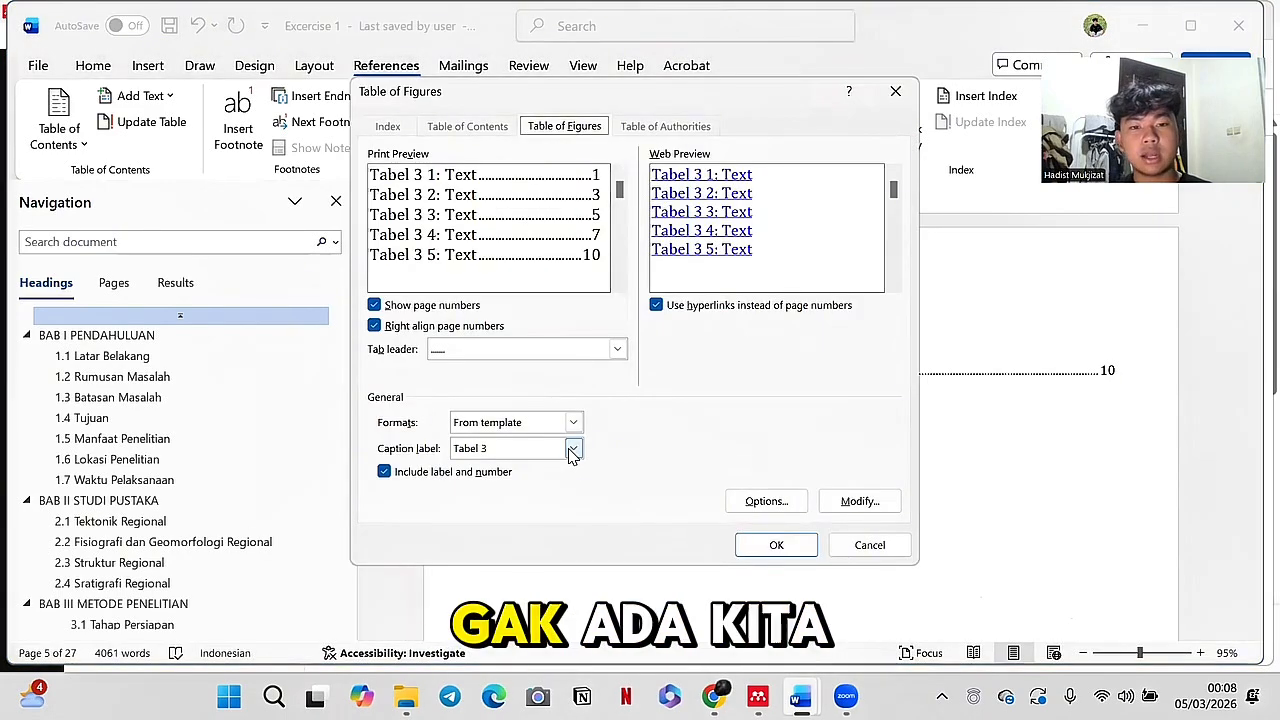
Step: Add a table of figures for the Tabel 3 caption label below the Tabel 1 list
{"action": "left_click", "coordinate": [573, 448]}
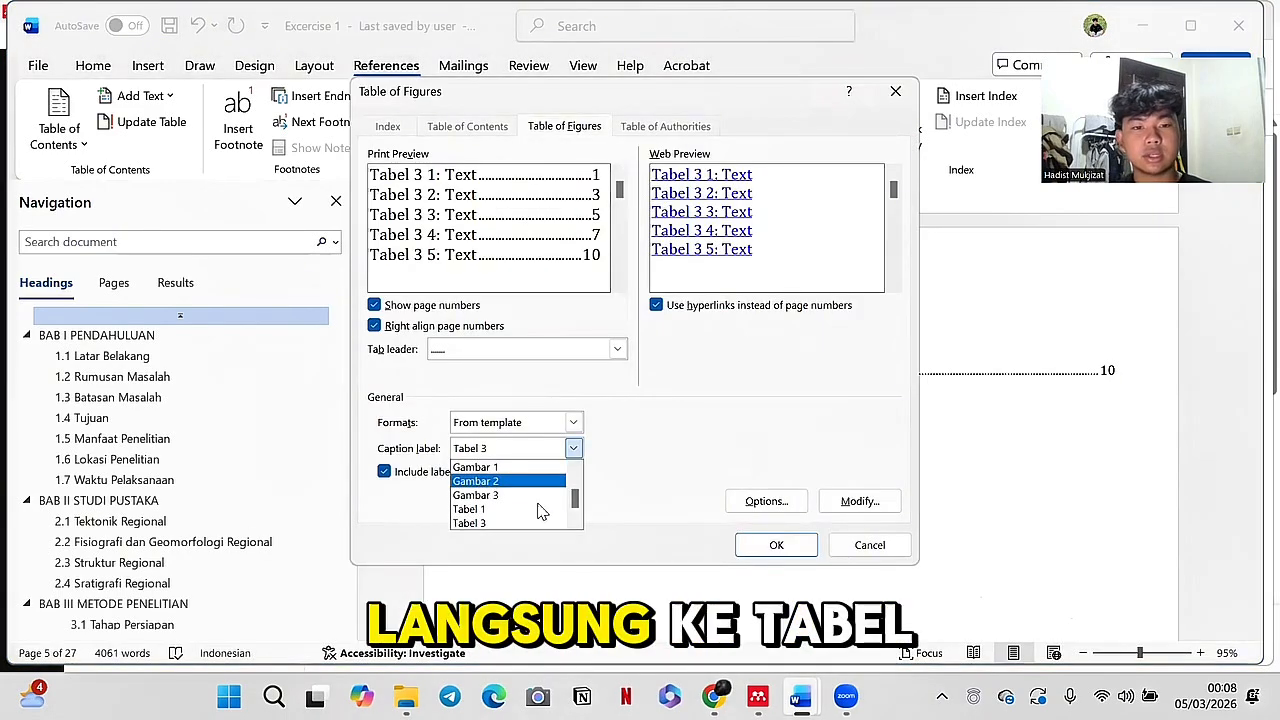
{"action": "left_click", "coordinate": [537, 523]}
{"action": "left_click", "coordinate": [770, 545]}
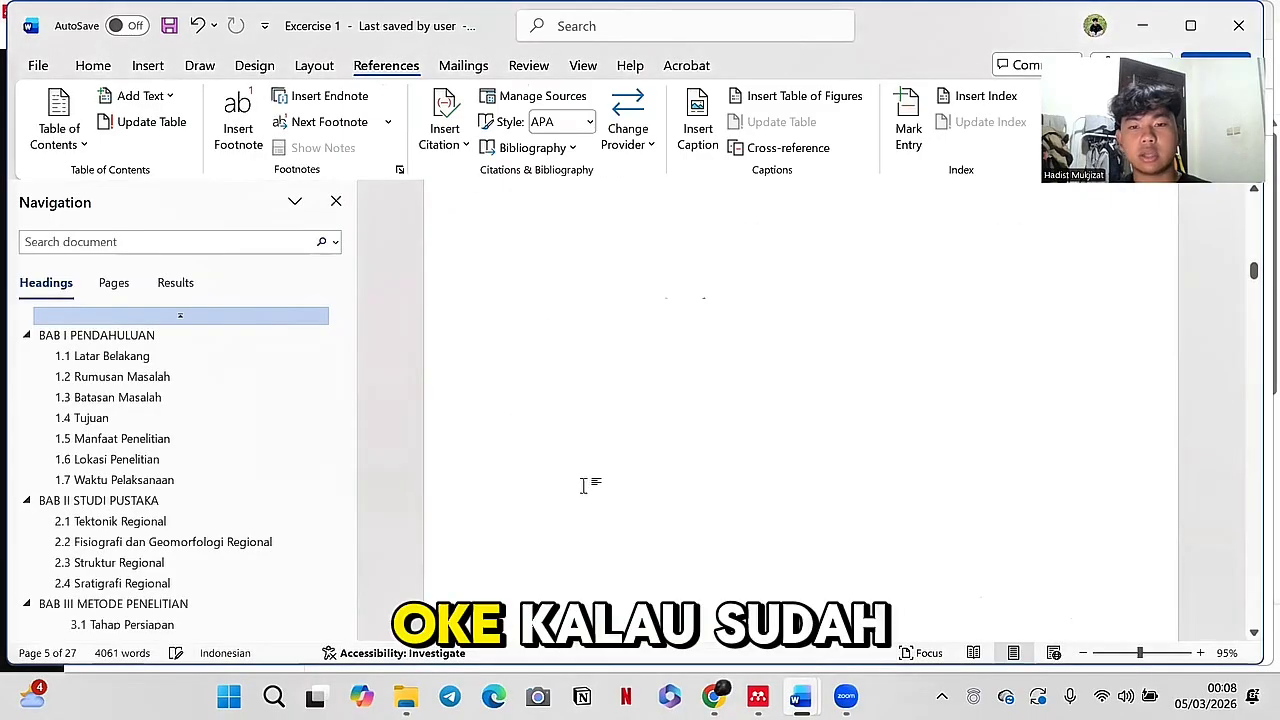
Step: Write the sample text "Tektonik regional adalah" on the empty line after the last bibliography entry at the document's end
{"action": "left_click_drag", "start_coordinate": [1253, 282], "coordinate": [1253, 626]}
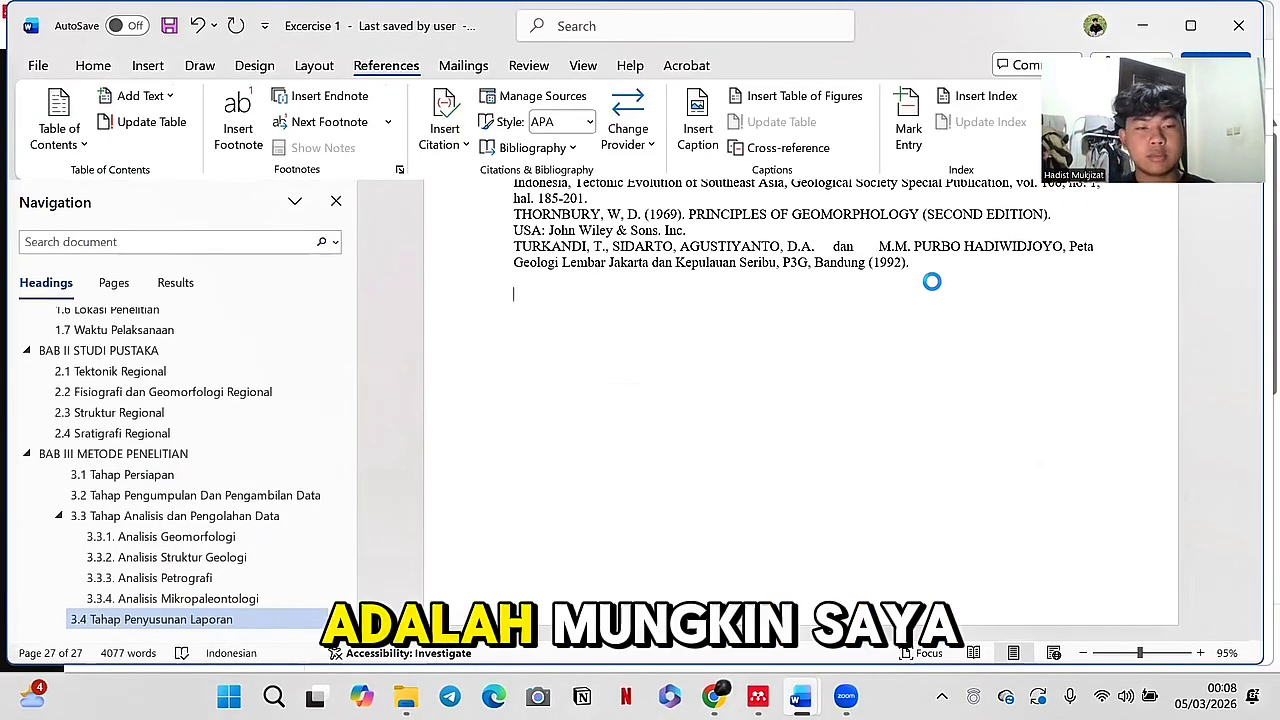
{"action": "key", "text": "Caps_Lock"}
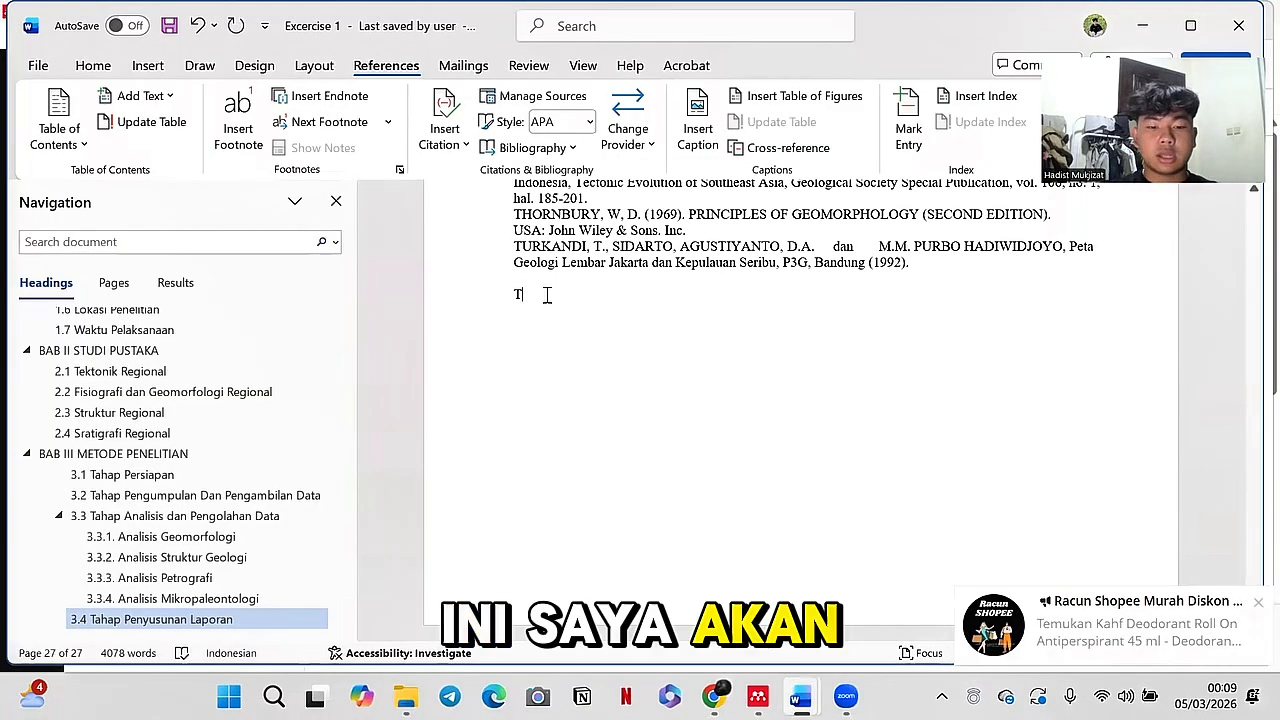
{"action": "key", "text": "Caps_Lock"}
{"action": "type", "text": "ekto"}
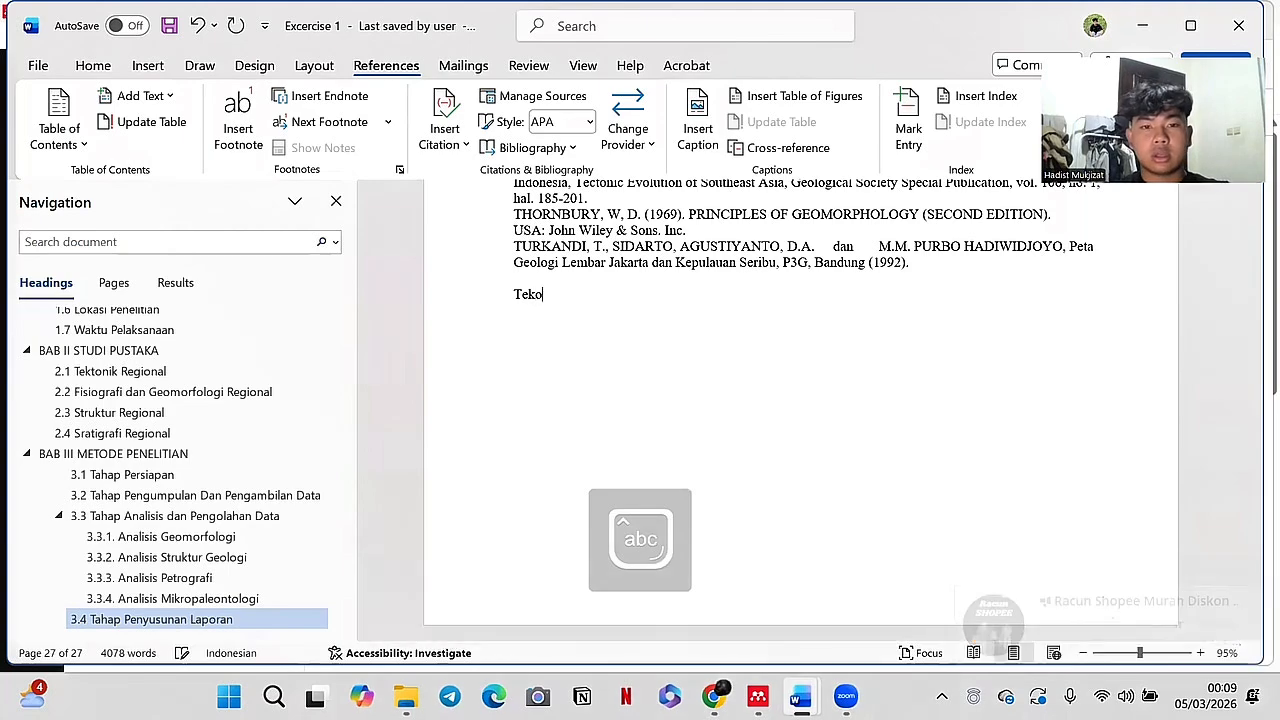
{"action": "type", "text": "nik regio"}
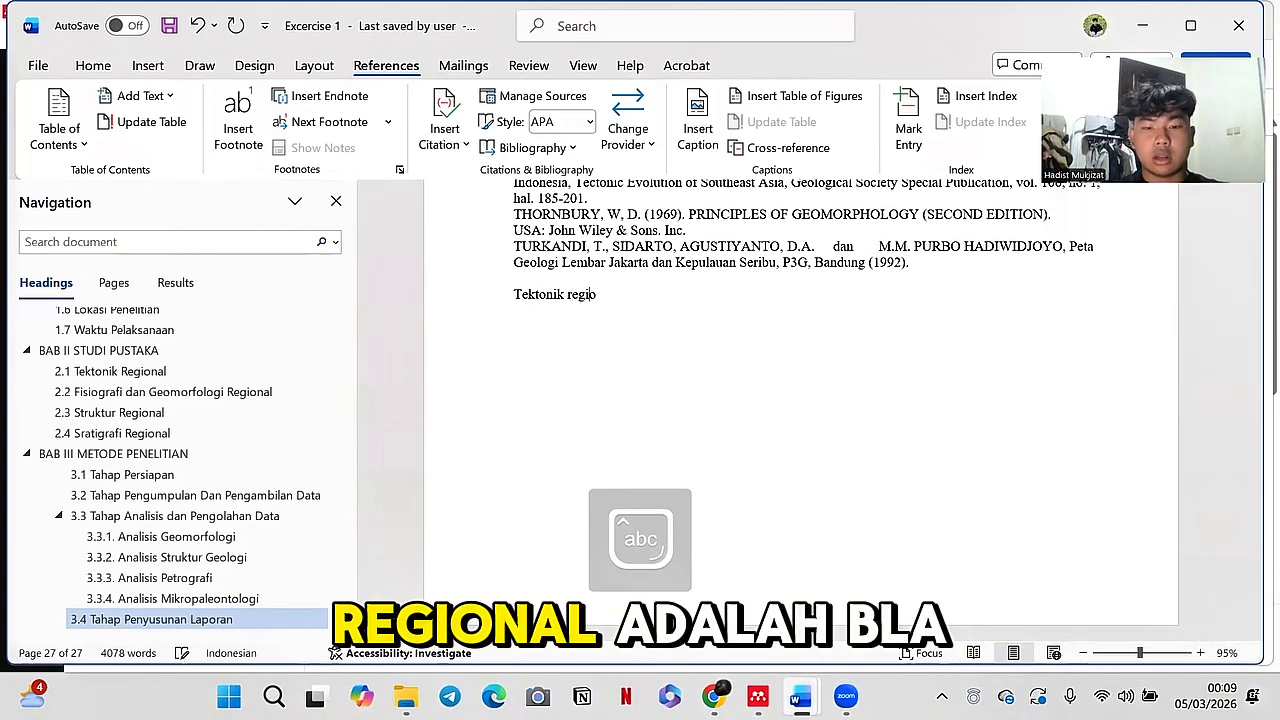
{"action": "type", "text": "nal adla"}
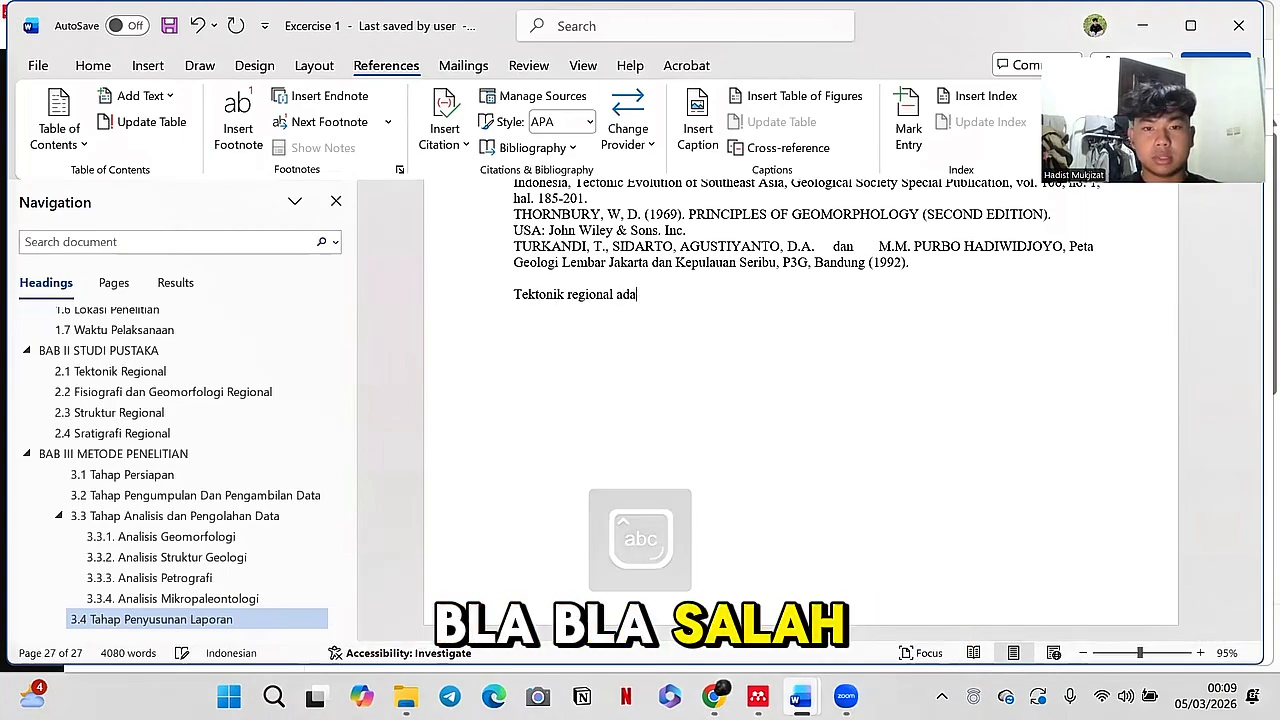
{"action": "key", "text": "BackSpace"}
{"action": "key", "text": "BackSpace"}
{"action": "type", "text": "lah"}
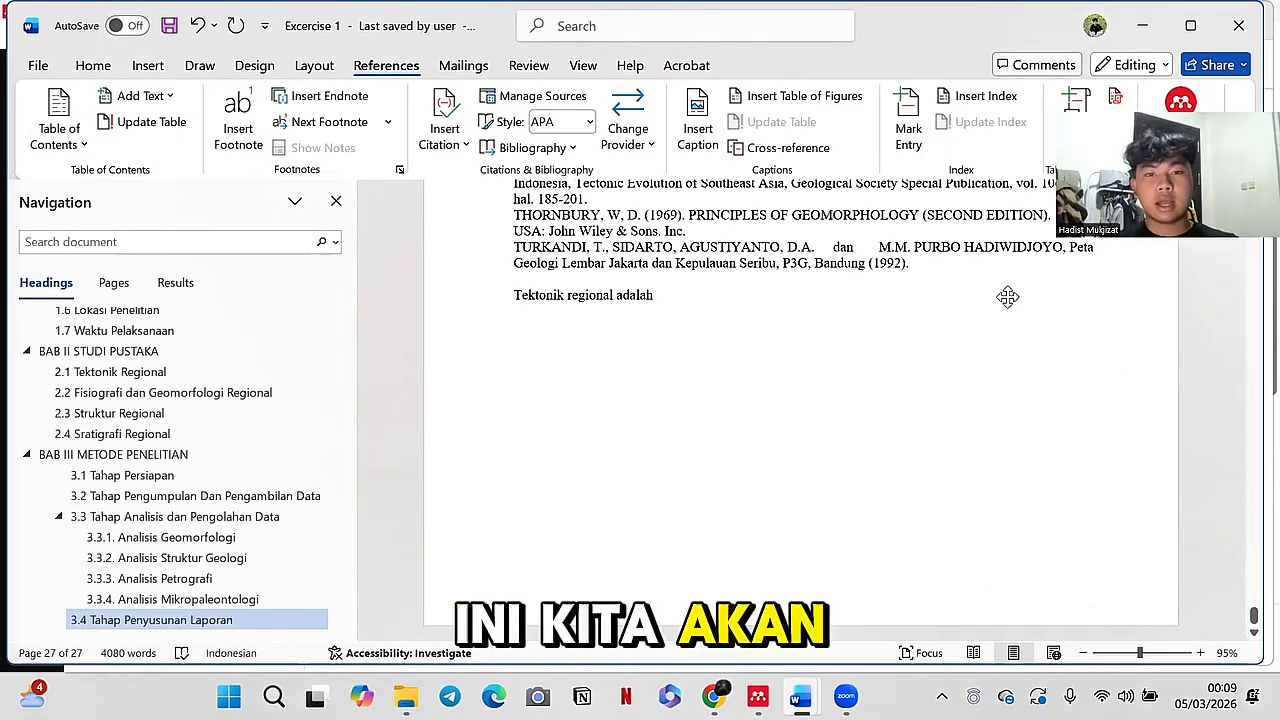
{"action": "key", "text": "alt+Tab"}
{"action": "left_click", "coordinate": [430, 294]}
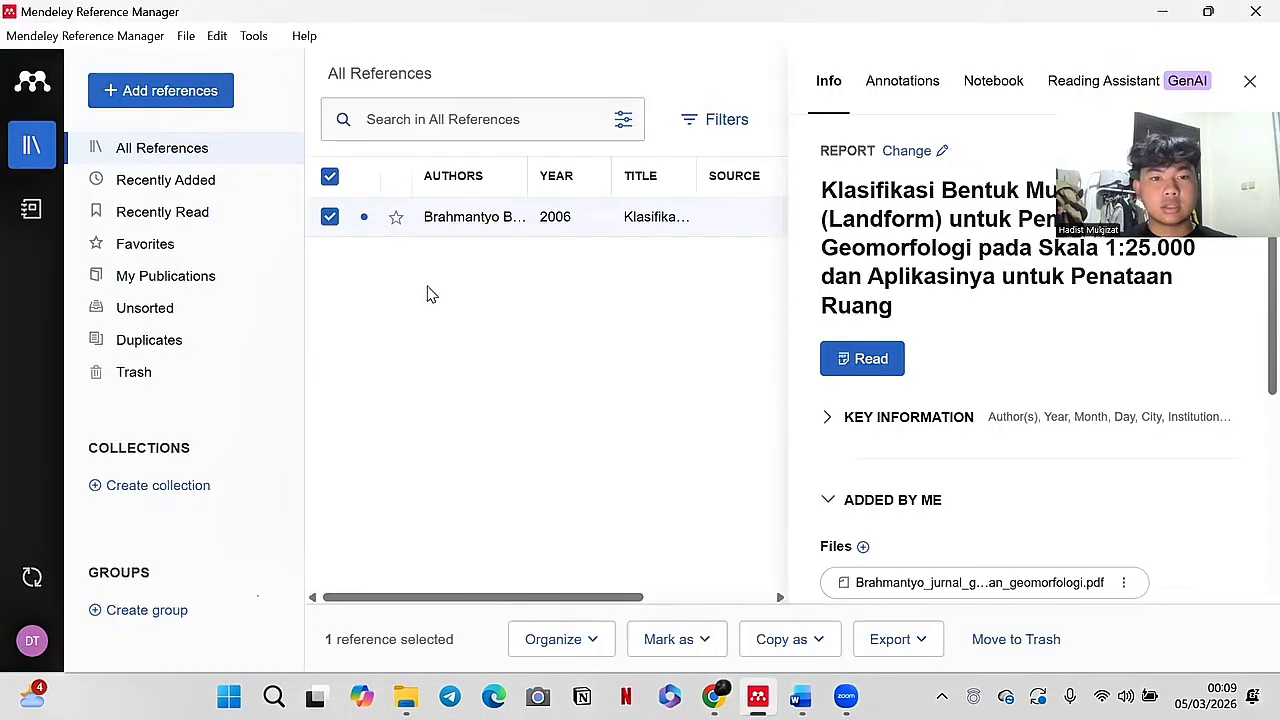
{"action": "left_click", "coordinate": [165, 98]}
{"action": "left_click", "coordinate": [246, 157]}
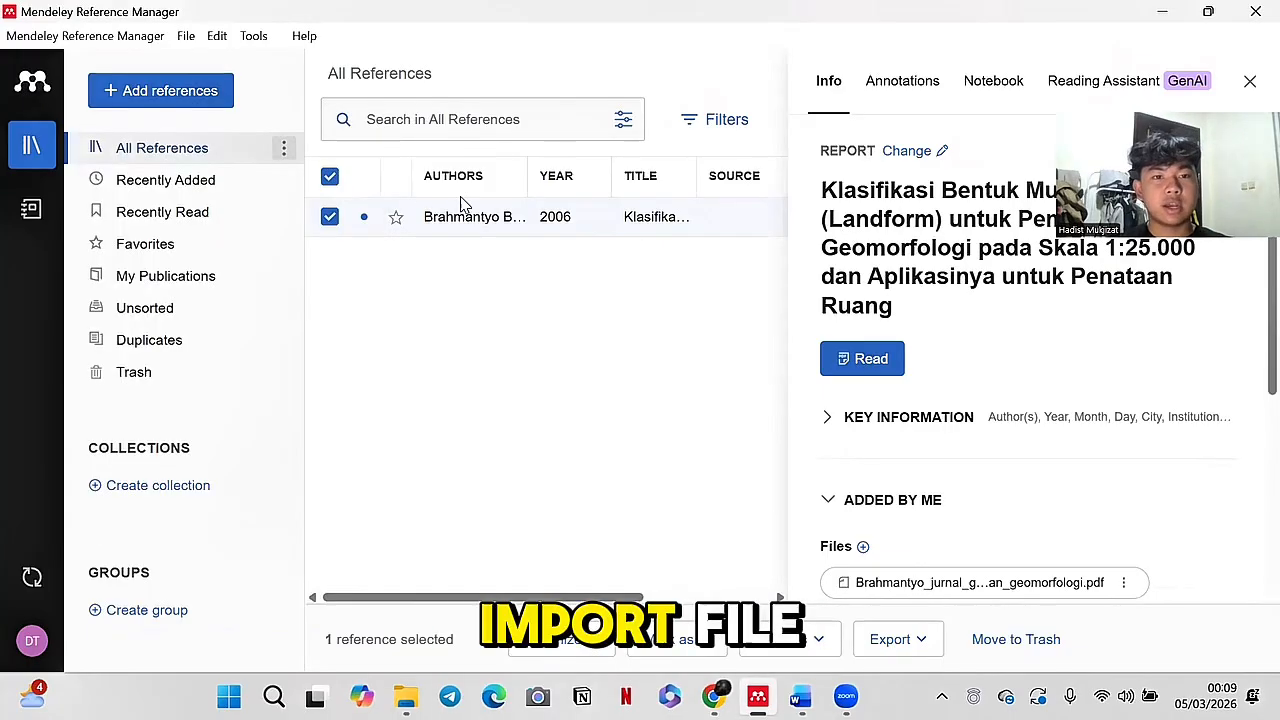
{"action": "left_click", "coordinate": [400, 236]}
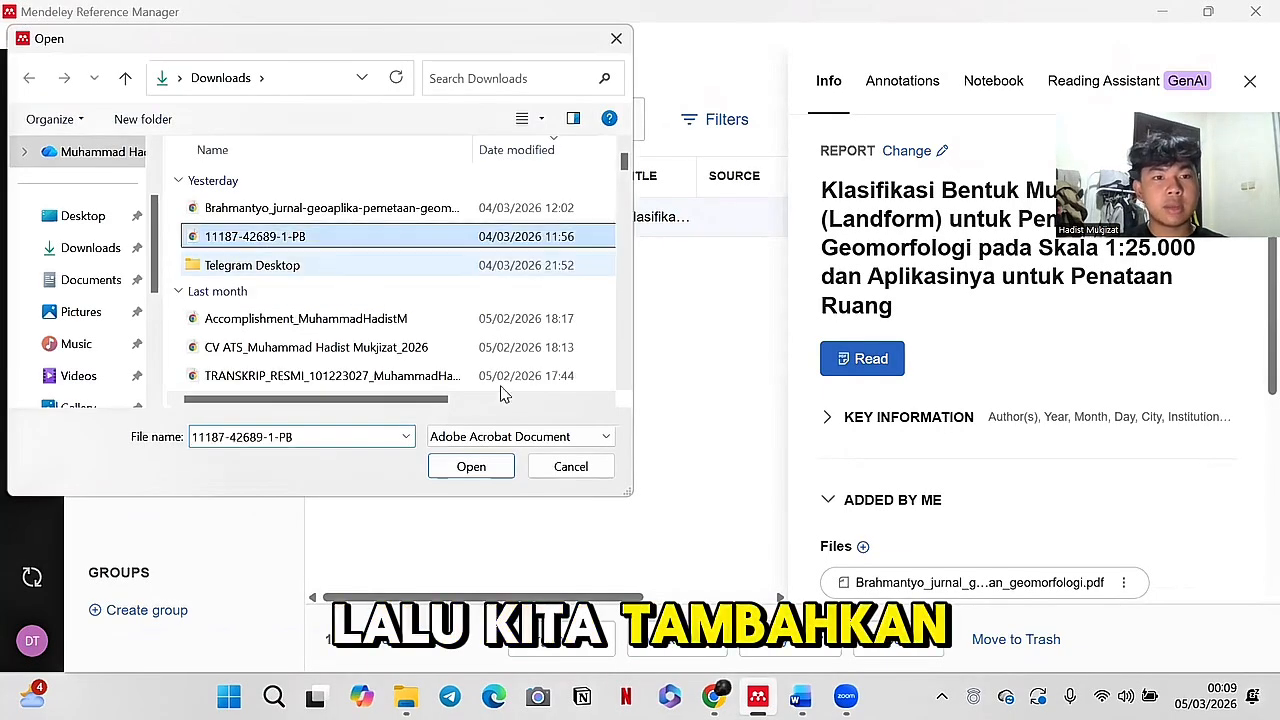
{"action": "left_click", "coordinate": [470, 467]}
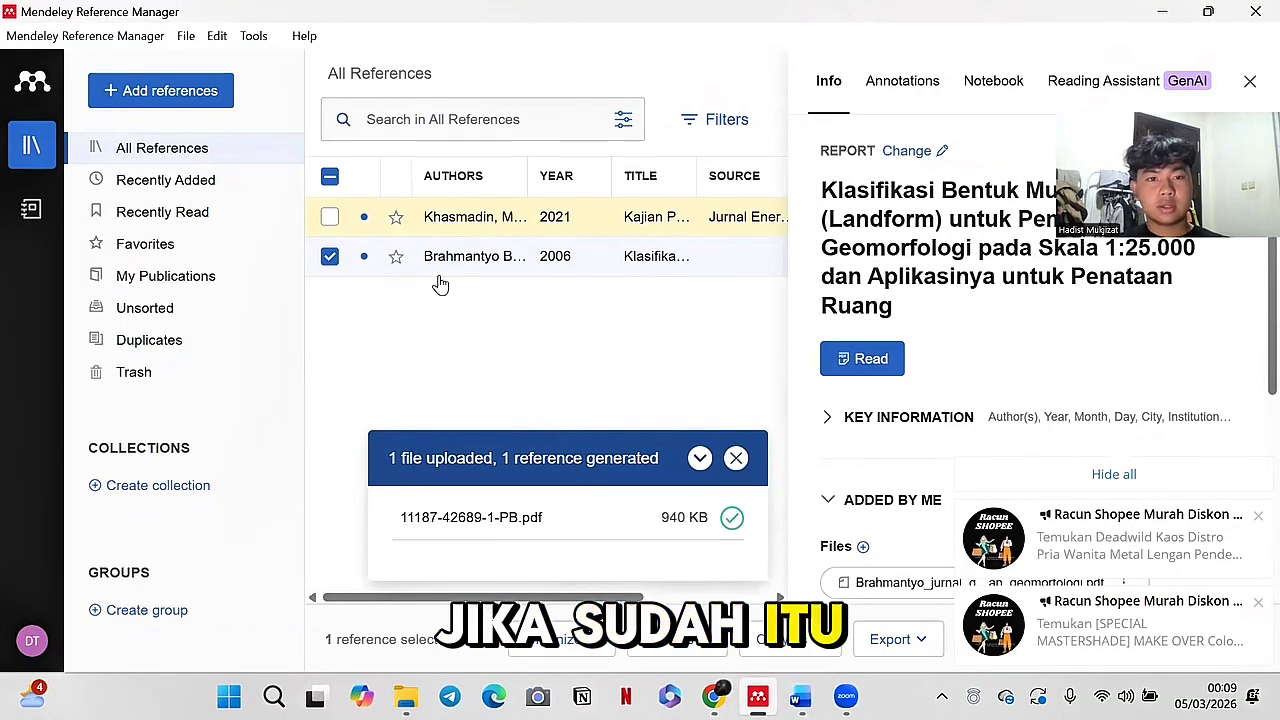
{"action": "left_click", "coordinate": [330, 216]}
Step: Return to Word and insert a Mendeley citation of the Kajian Potensi dan Pemanfaatan Energi Panas Bumi article after "Tektonik regional adalah"
{"action": "key", "text": "alt+Tab"}
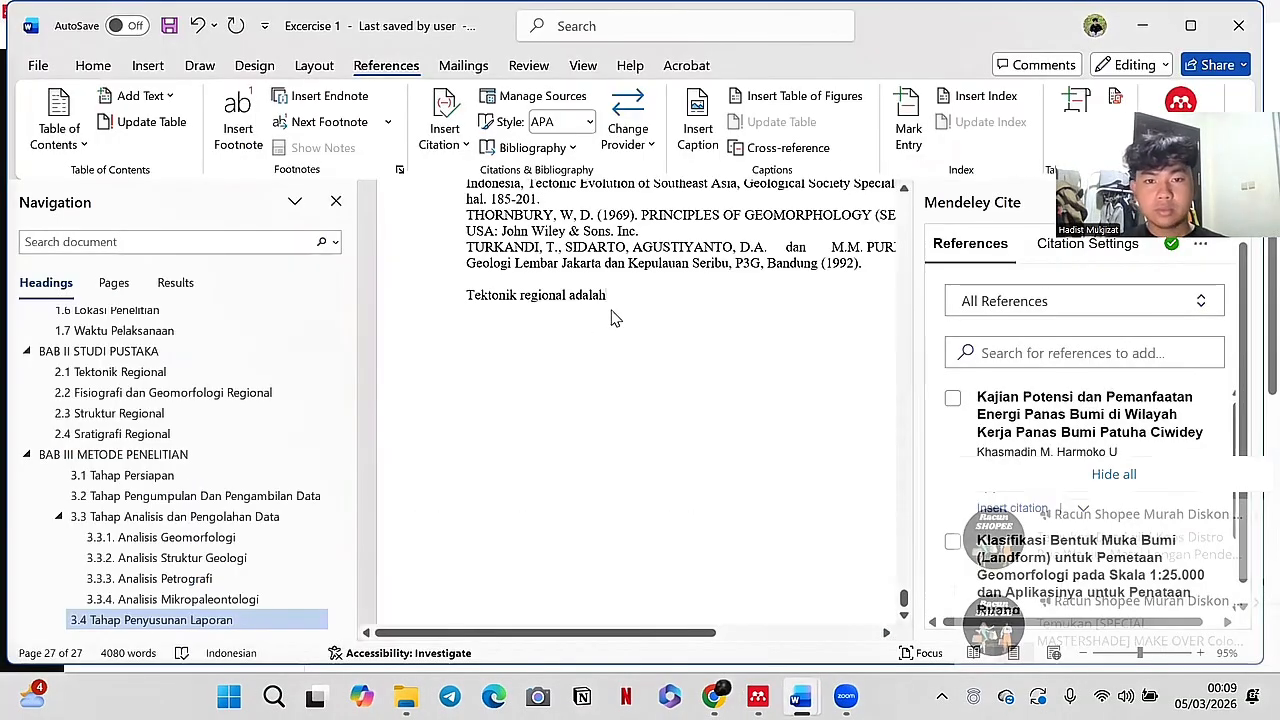
{"action": "left_click", "coordinate": [953, 400]}
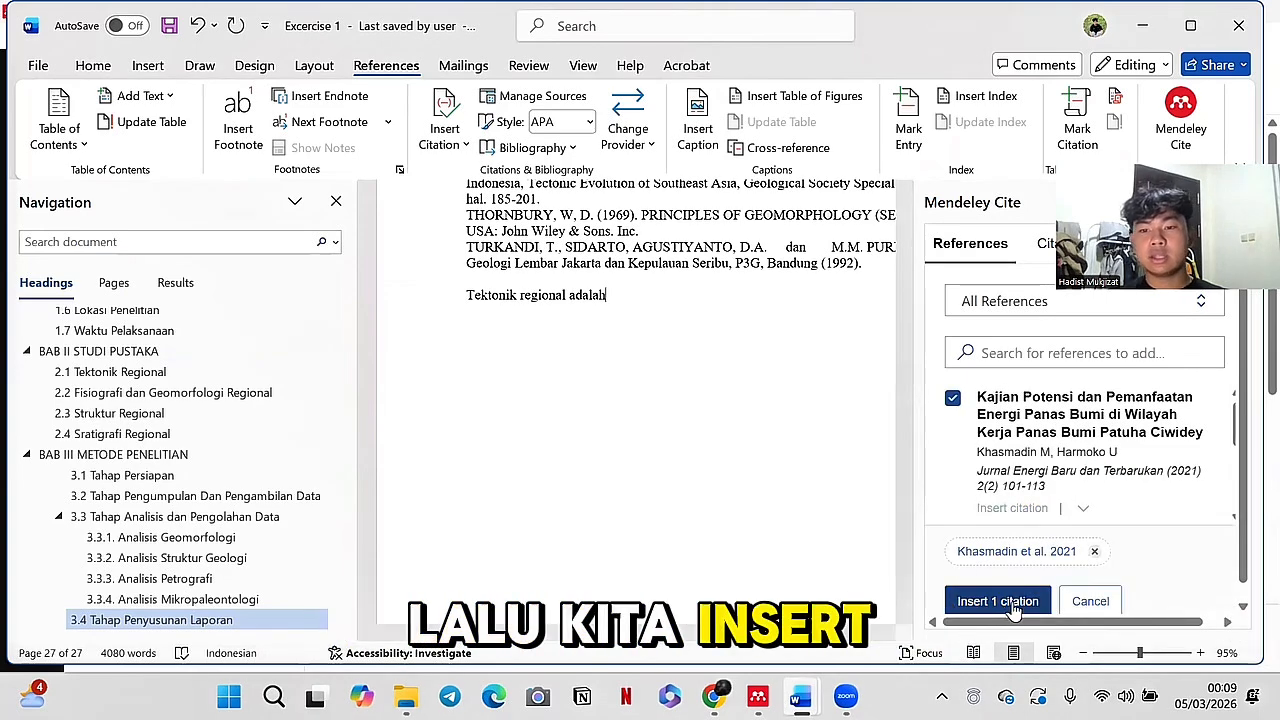
{"action": "left_click", "coordinate": [1014, 612]}
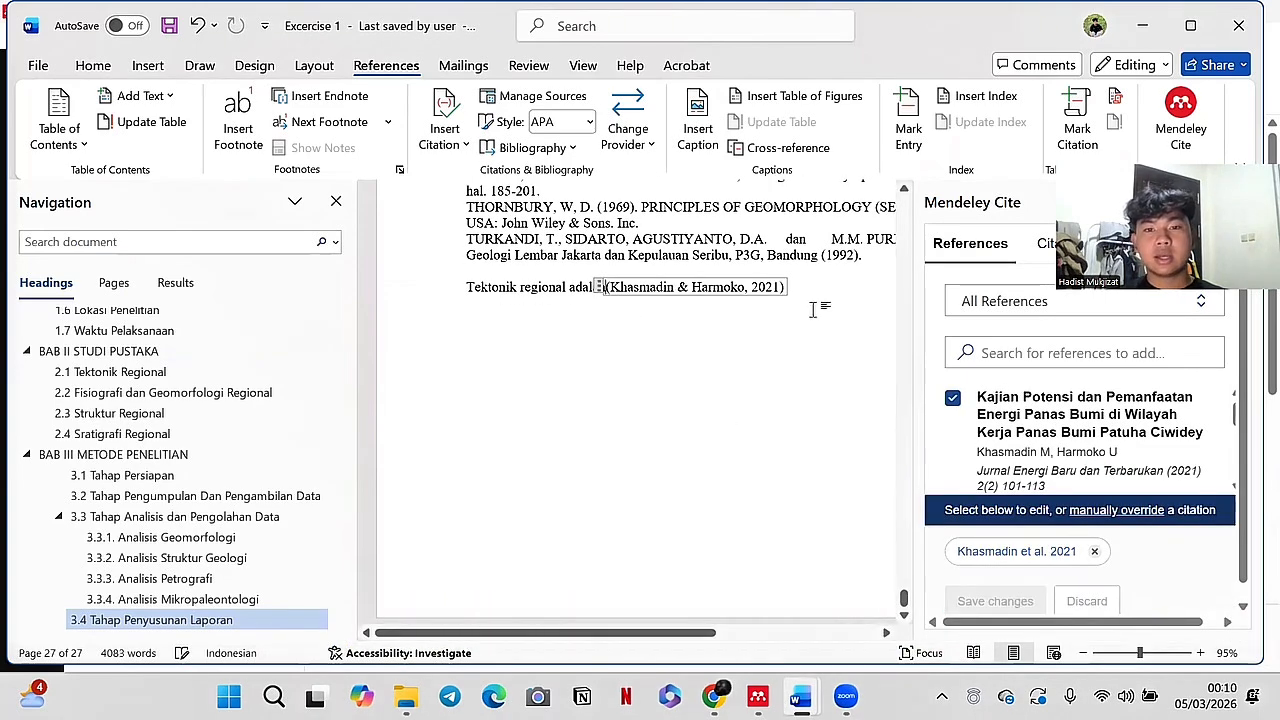
{"action": "left_click", "coordinate": [813, 310]}
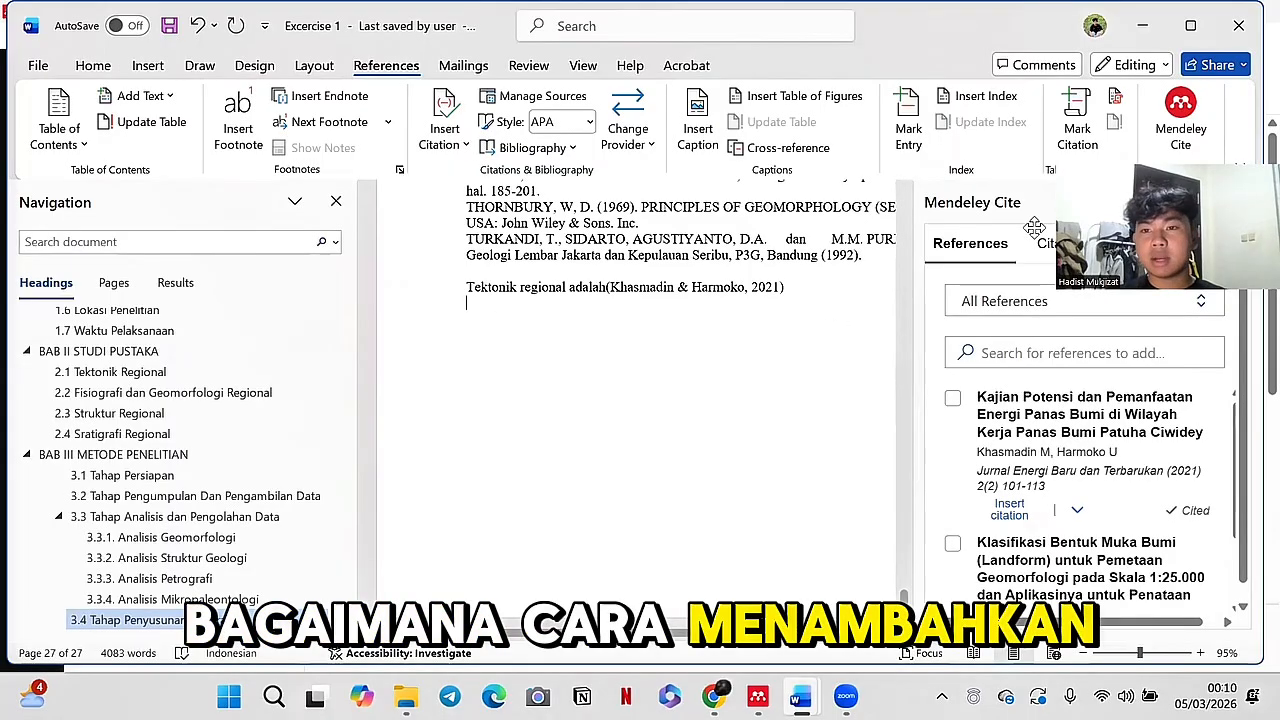
Step: Insert the Mendeley bibliography on the empty line below the "Tektonik regional adalah" citation and close the Mendeley Cite pane
{"action": "left_click_drag", "start_coordinate": [1127, 185], "coordinate": [1071, 78]}
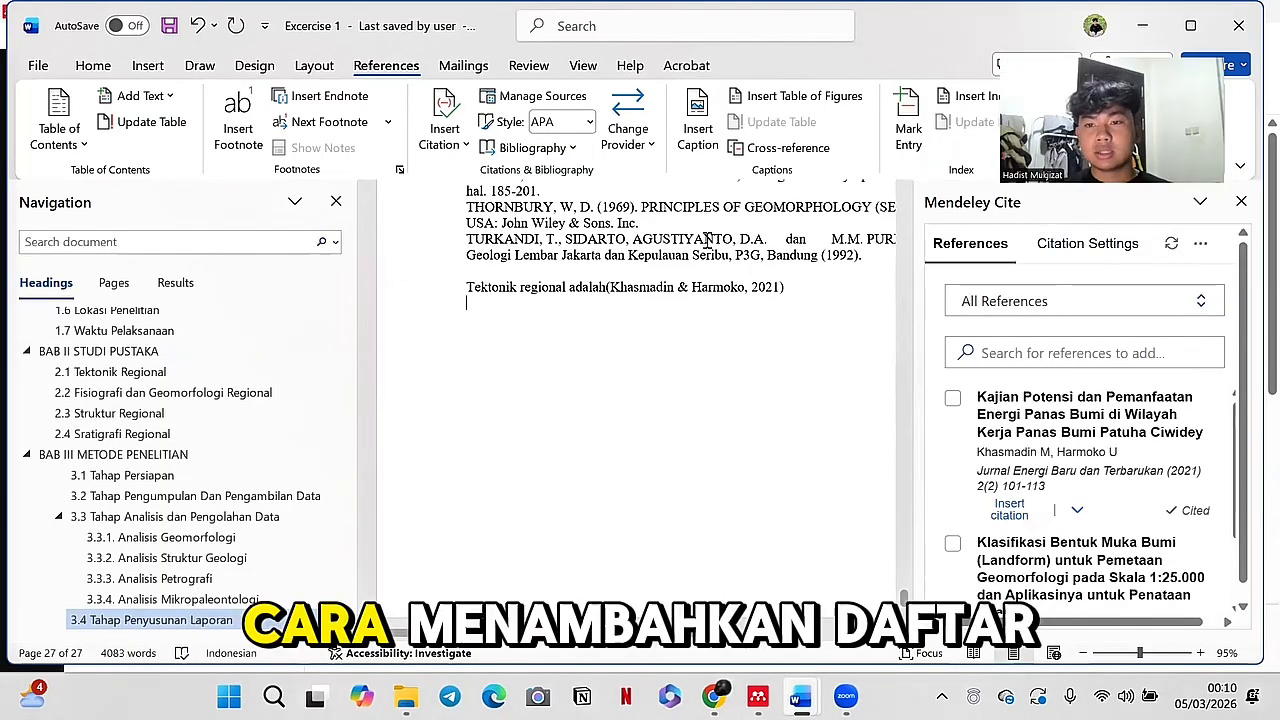
{"action": "left_click", "coordinate": [1203, 248]}
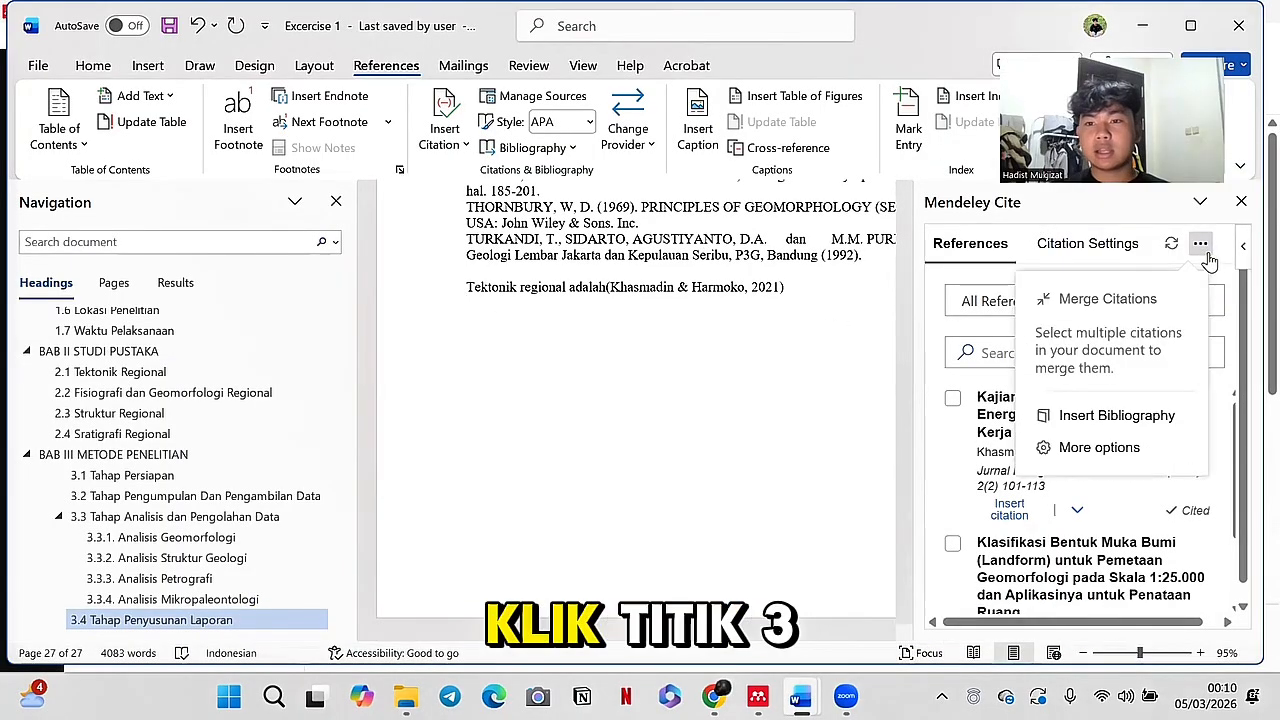
{"action": "left_click", "coordinate": [1163, 415]}
{"action": "left_click", "coordinate": [1050, 488]}
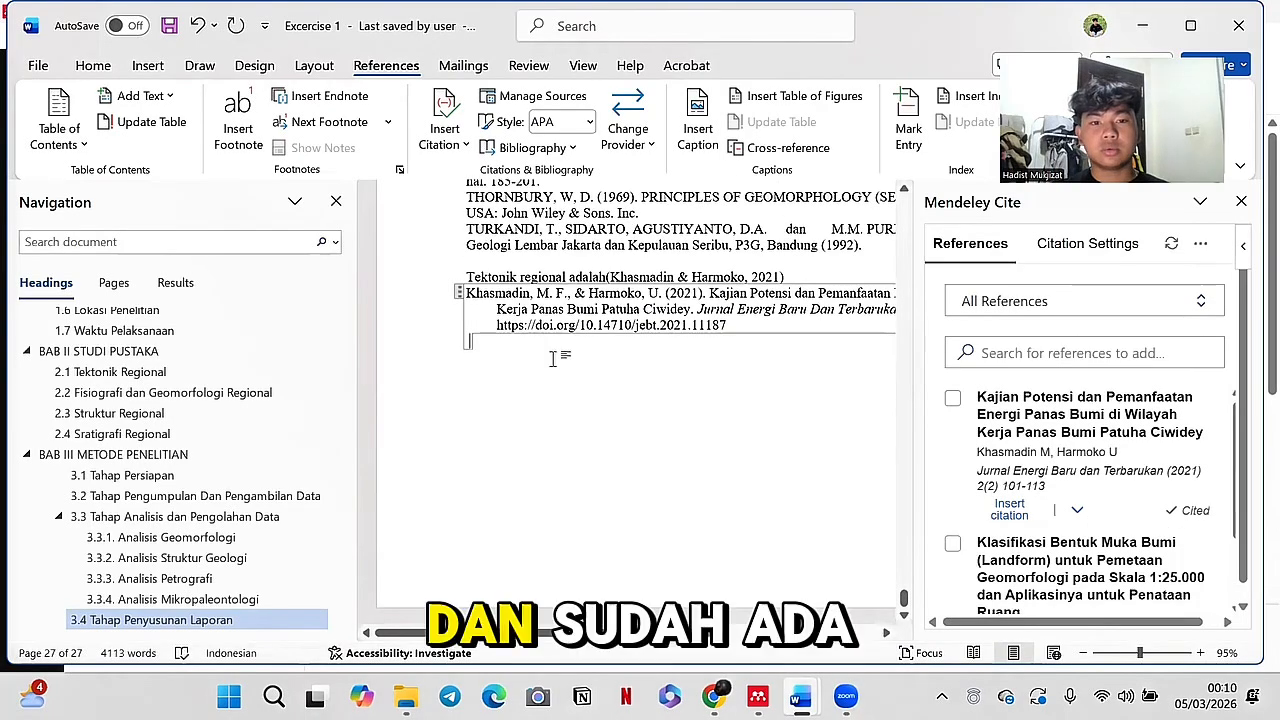
{"action": "left_click", "coordinate": [1238, 203]}
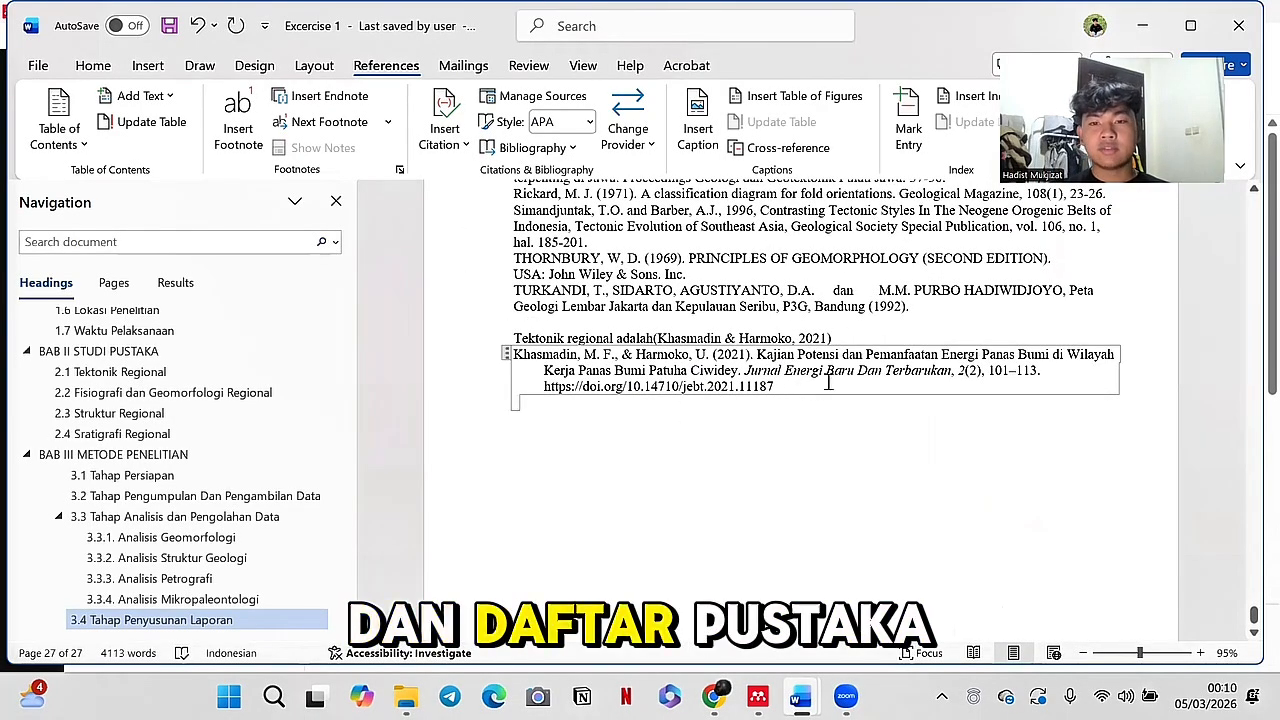
{"action": "scroll", "coordinate": [727, 375], "scroll_direction": "up", "scroll_amount": 8}
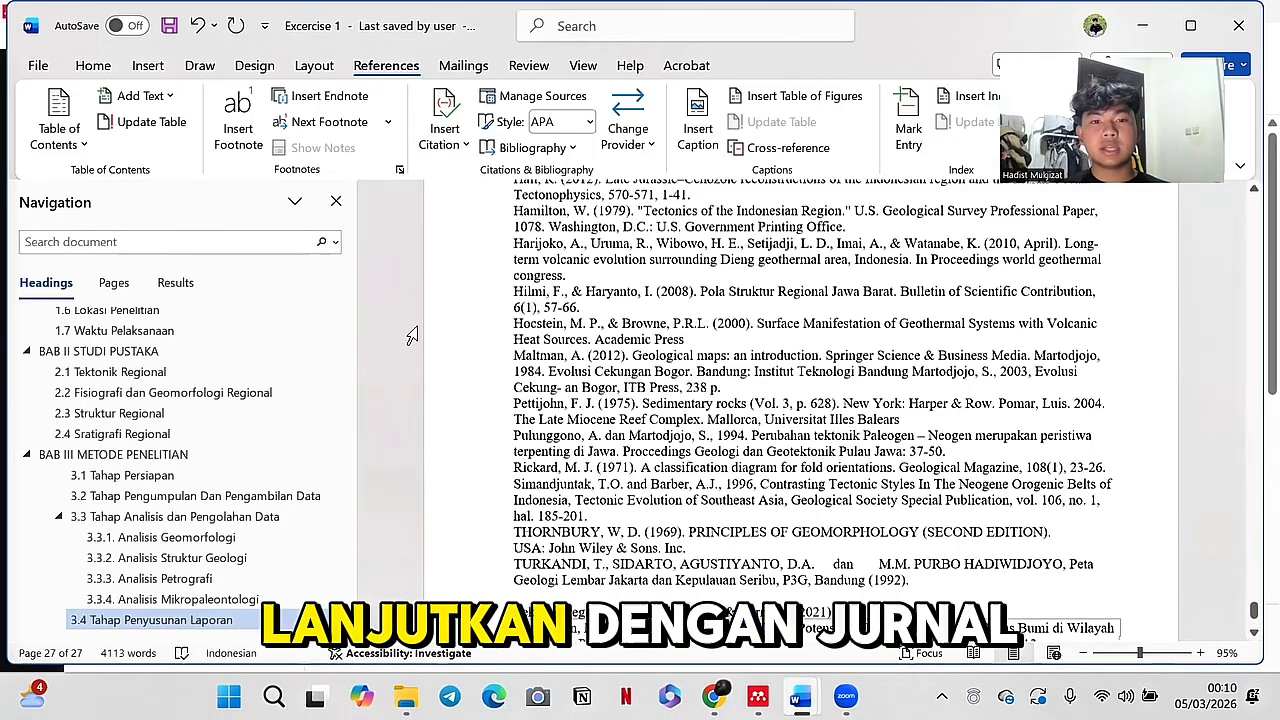
{"action": "scroll", "coordinate": [660, 283], "scroll_direction": "up", "scroll_amount": 1}
{"action": "scroll", "coordinate": [640, 300], "scroll_direction": "down", "scroll_amount": 6}
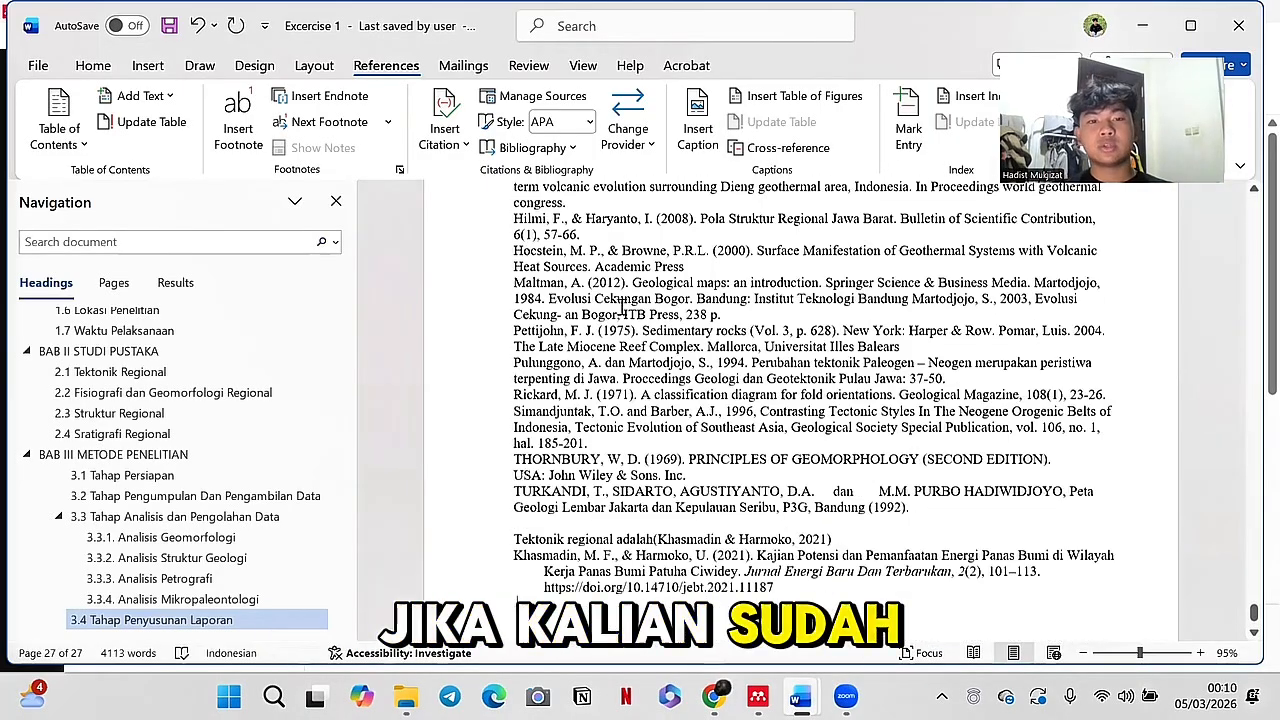